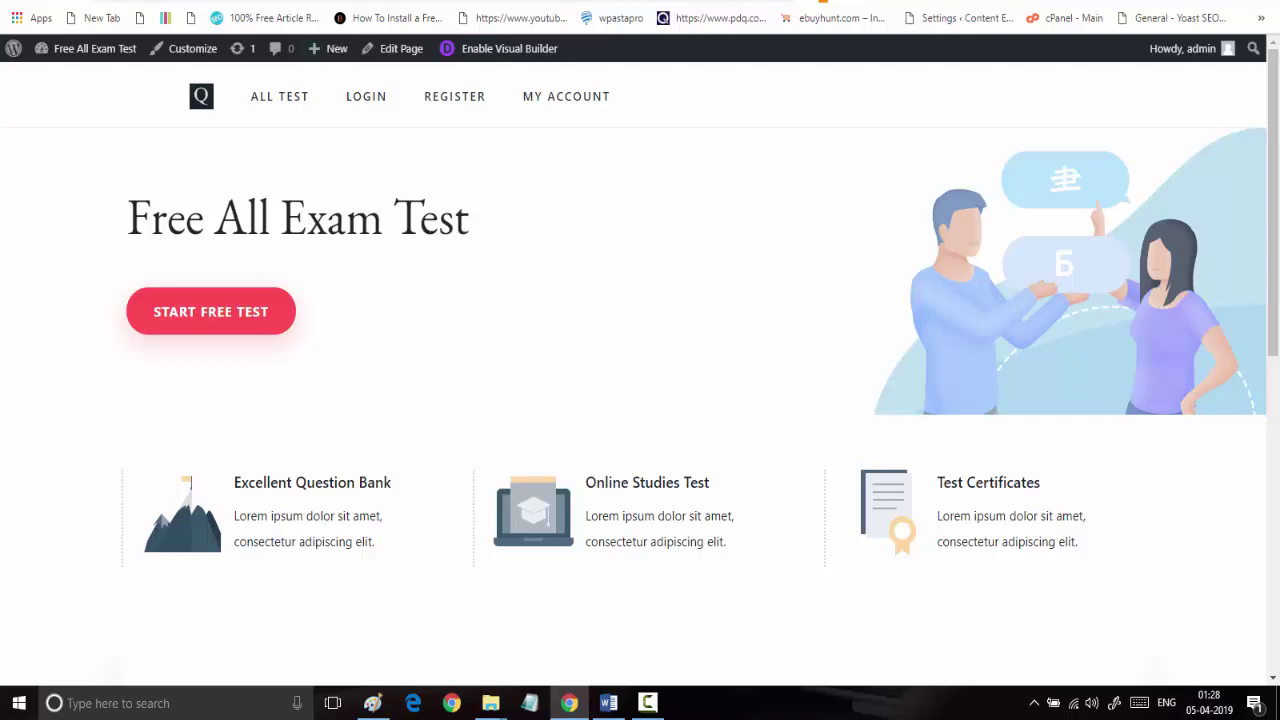
Switch to the Adaptive Testing demo, answer question 1 with Charlemagne and continue to question 2
key("ctrl+Tab")
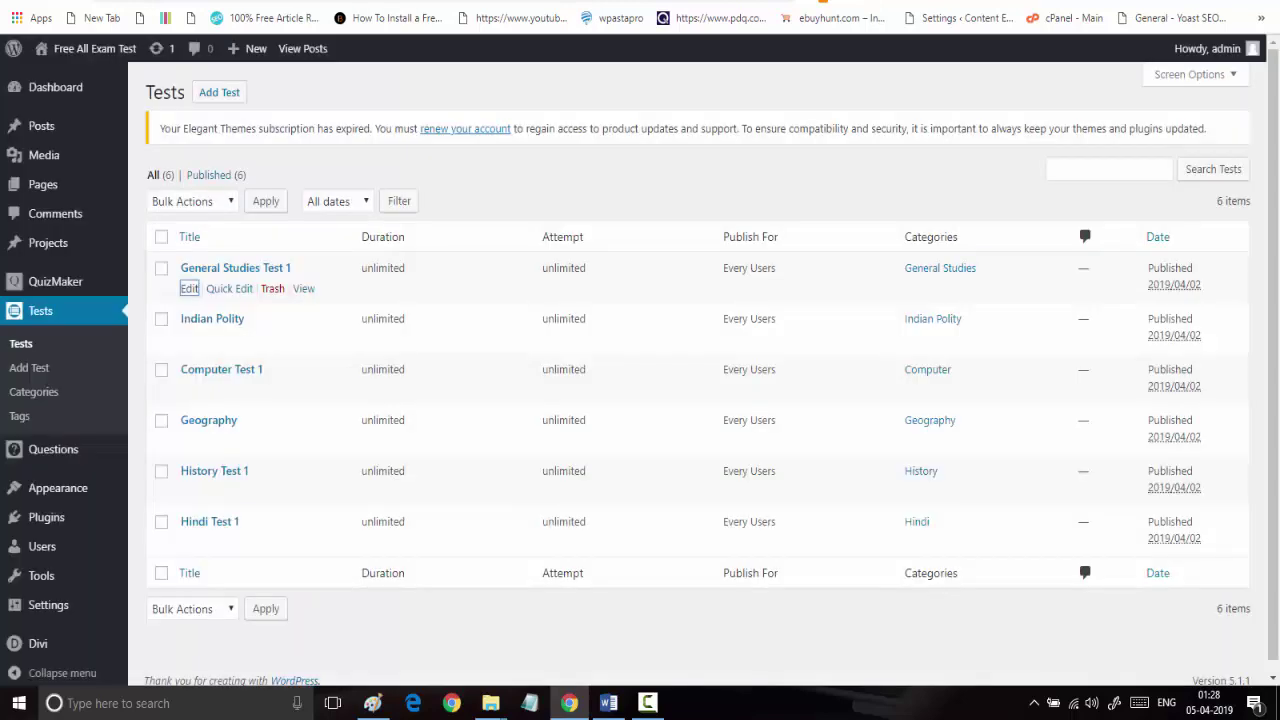
key("ctrl+Tab")
scroll(660, 240, "down", 2)
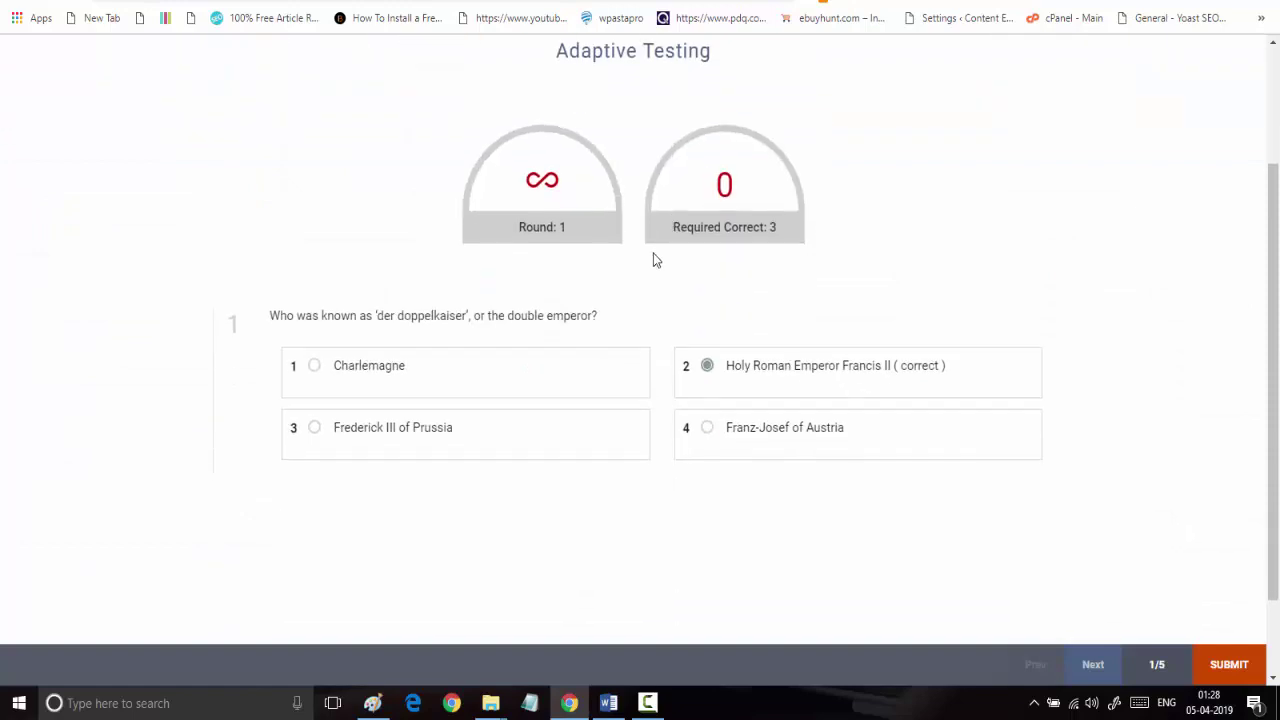
scroll(655, 258, "up", 1)
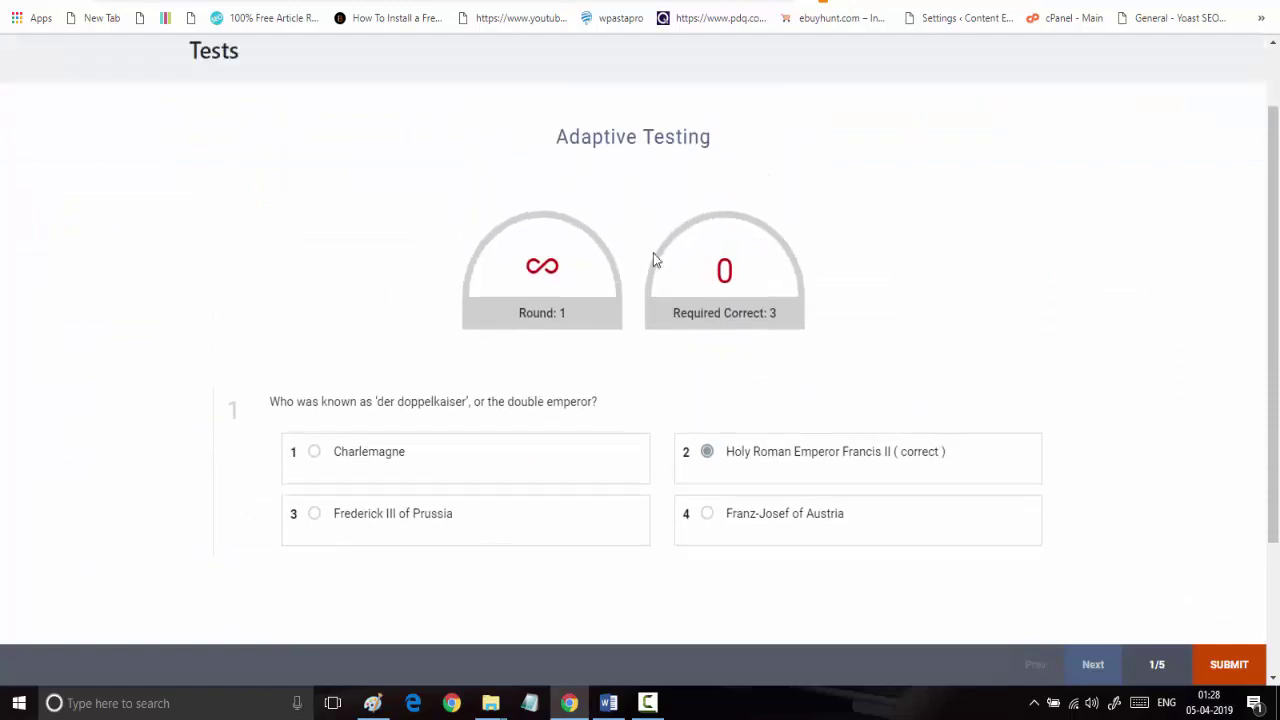
left_click(399, 468)
scroll(837, 517, "down", 2)
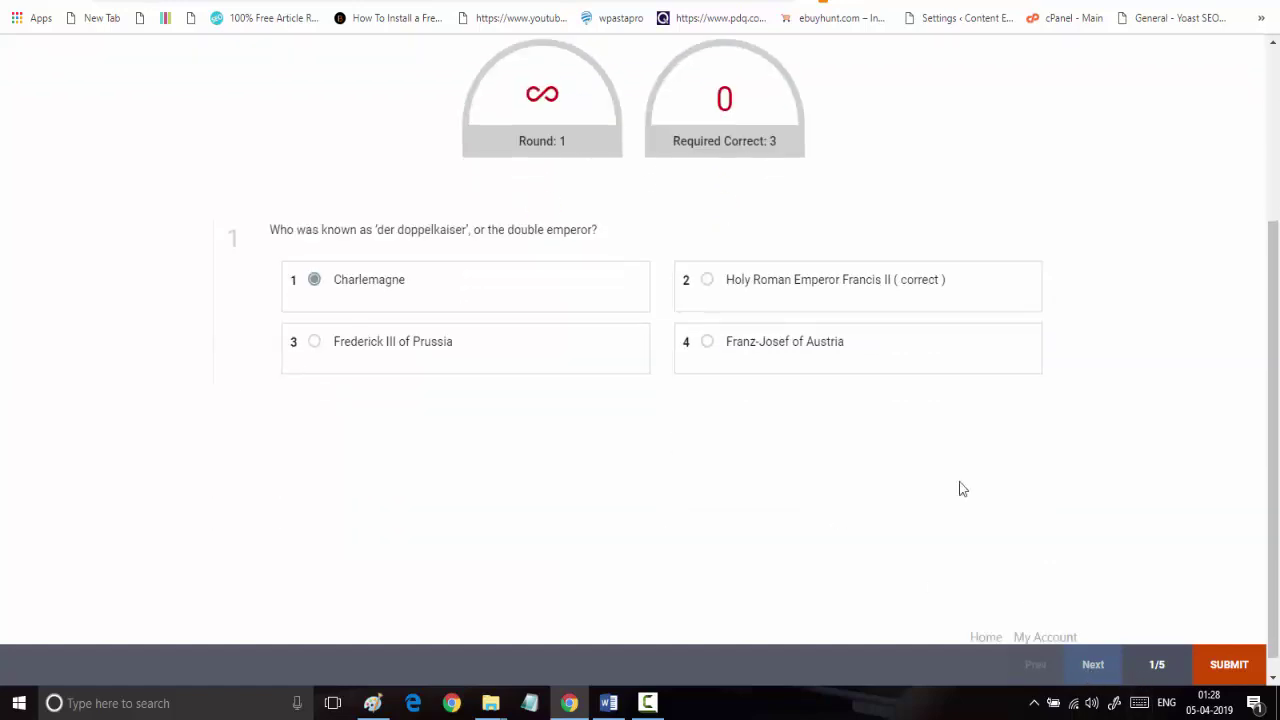
scroll(766, 251, "up", 3)
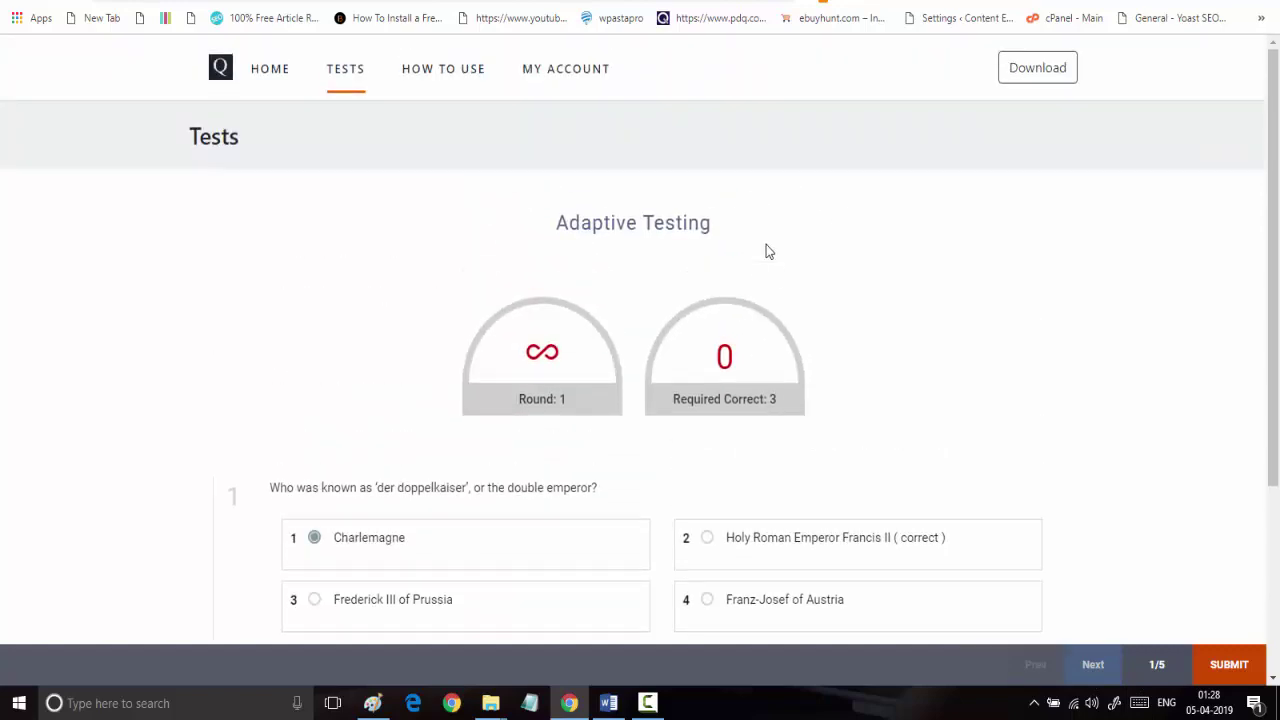
scroll(768, 251, "down", 2)
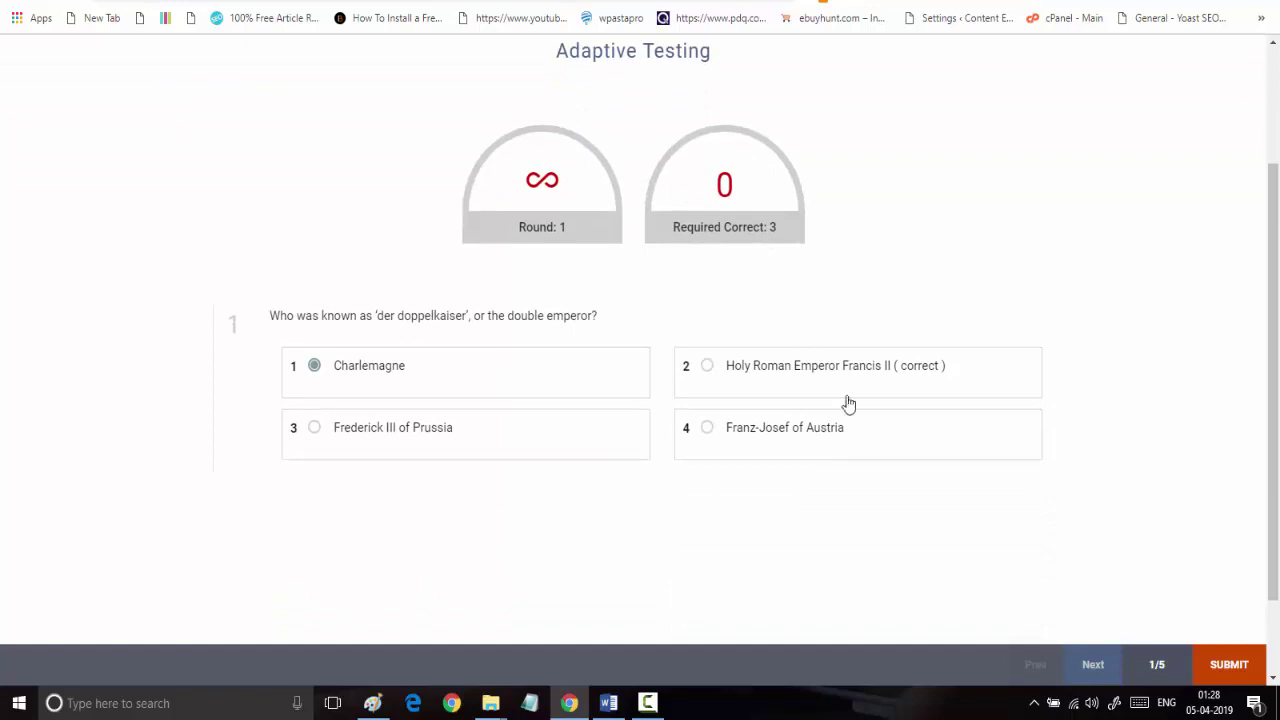
left_click(1098, 673)
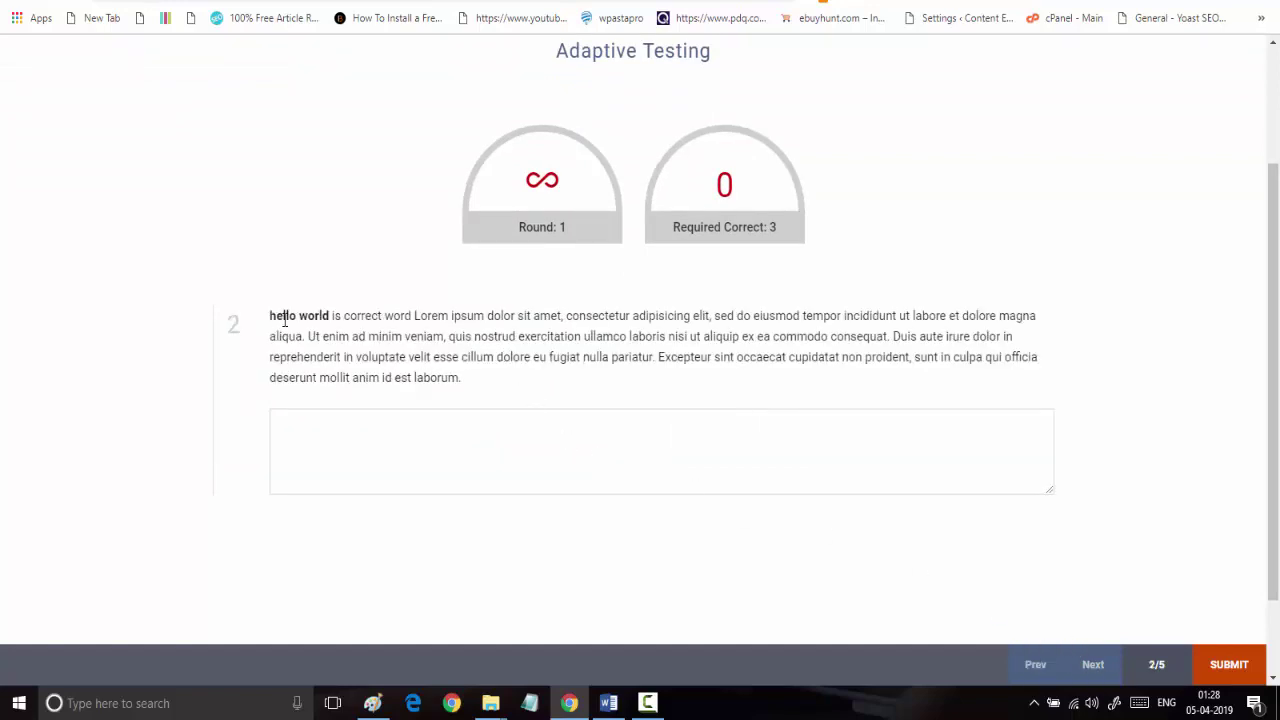
Look over the hello world passage and its empty answer box in question 2, and continue to question 3
left_click_drag(284, 320, 466, 394)
left_click(434, 440)
scroll(760, 330, "up", 1)
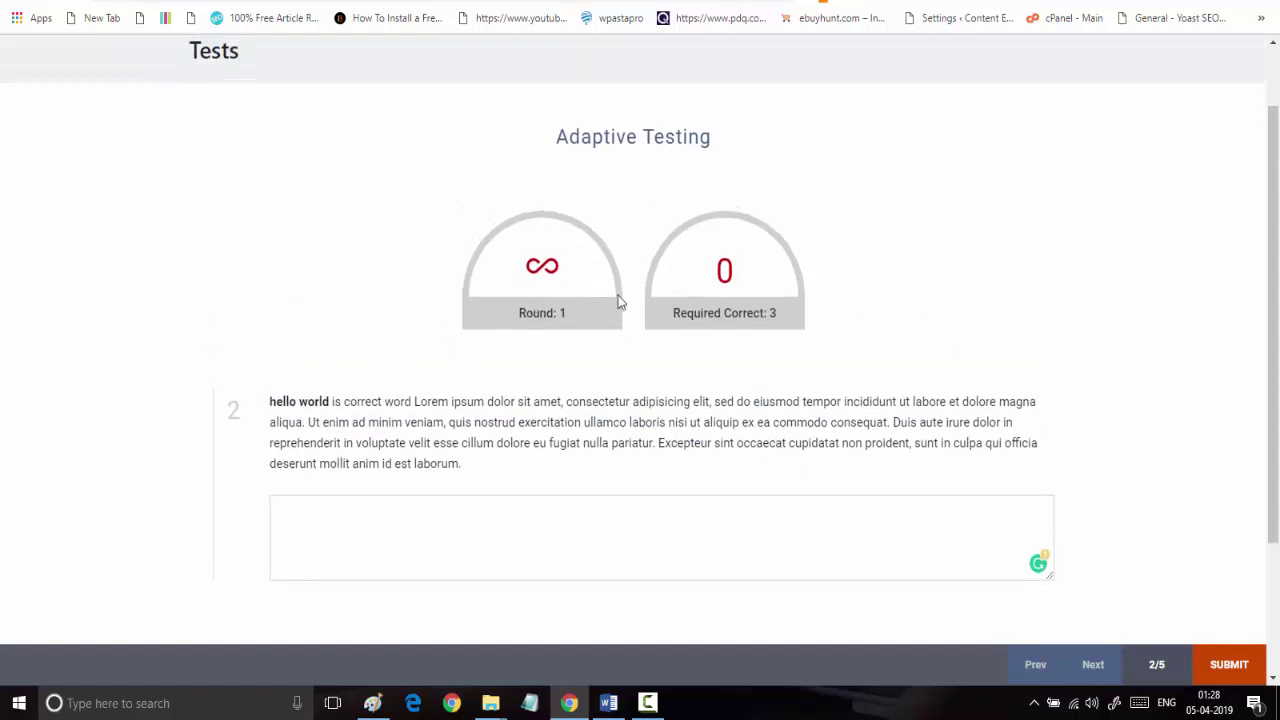
left_click_drag(278, 401, 268, 401)
left_click_drag(352, 430, 484, 465)
scroll(470, 430, "down", 2)
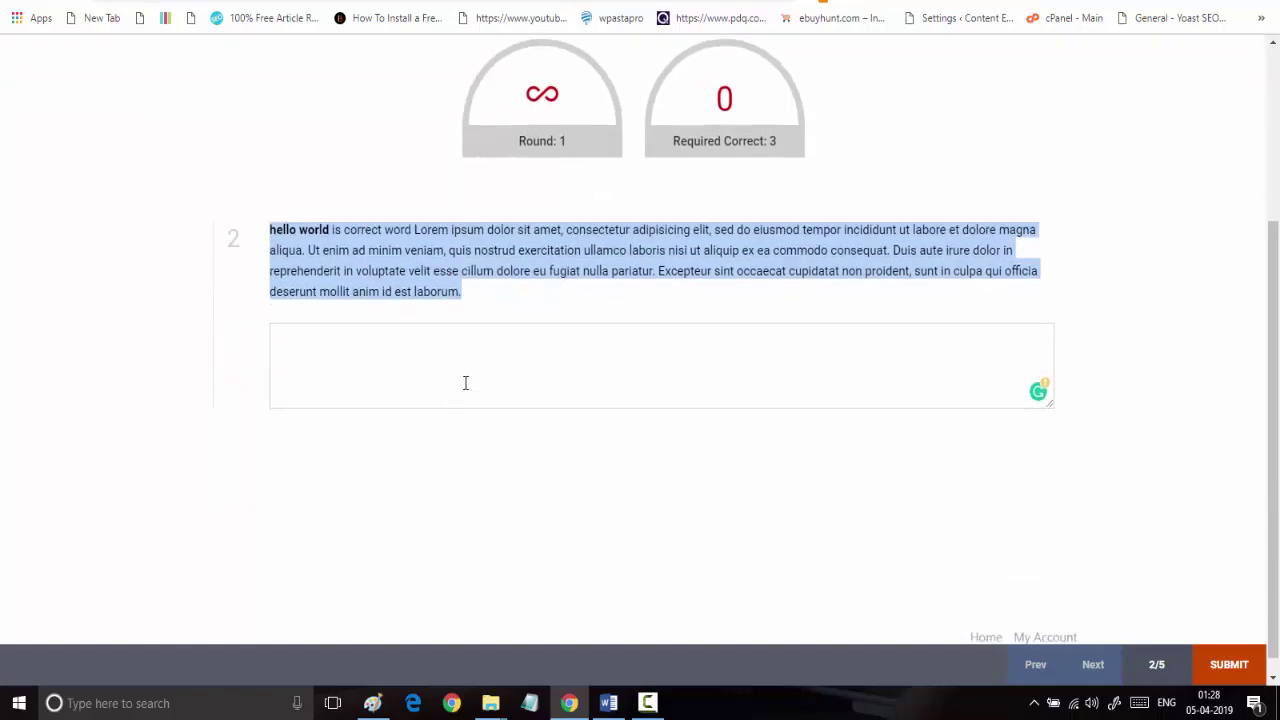
left_click(465, 383)
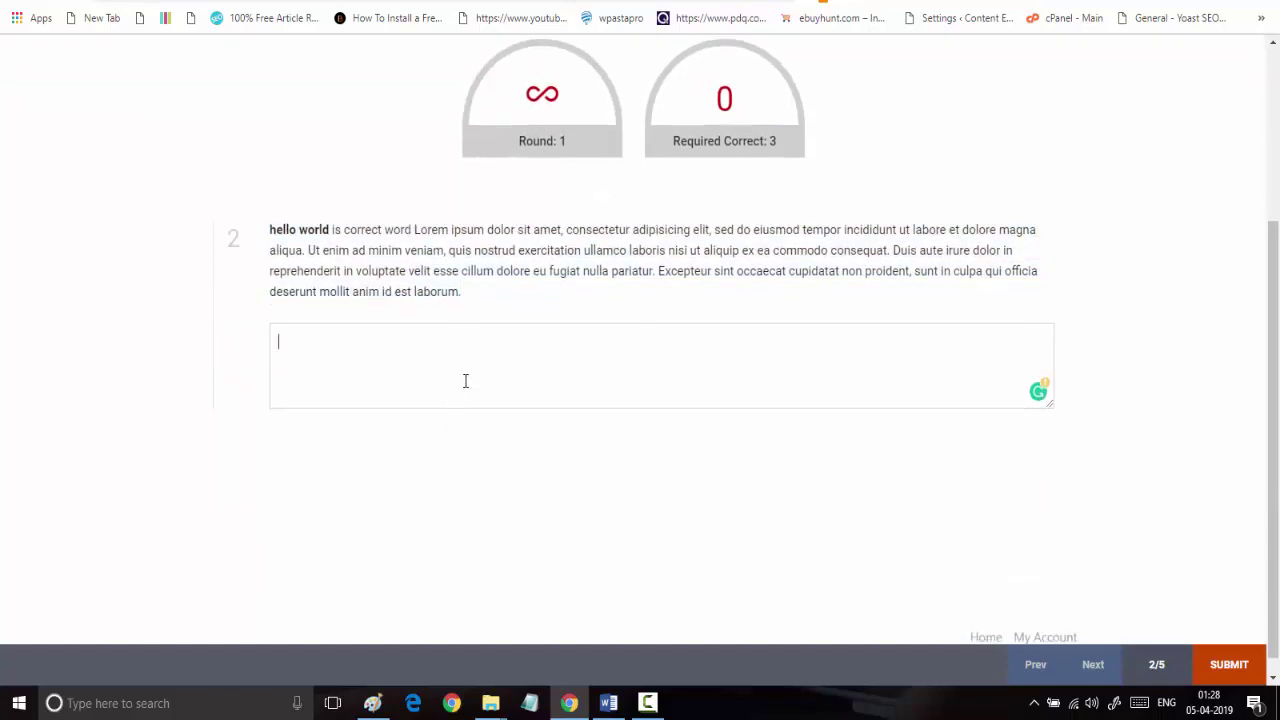
left_click(1092, 664)
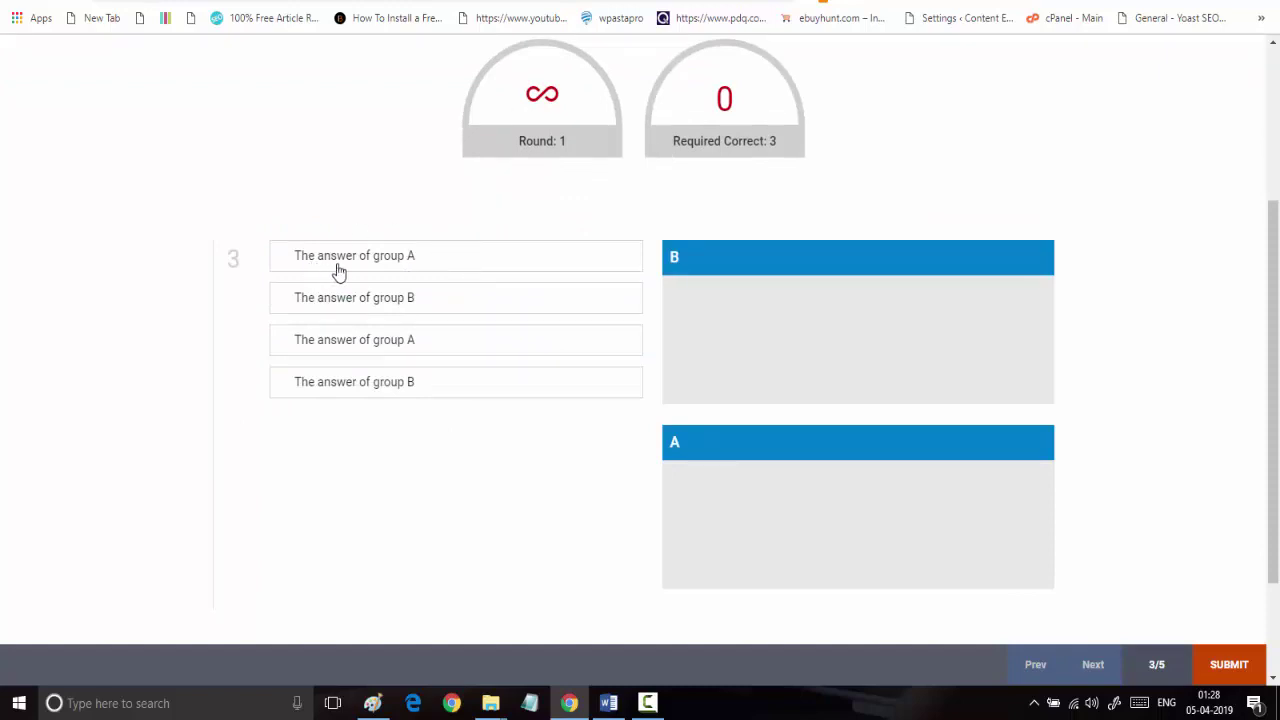
Sort the question 3 answers so groups B and A each hold one group A and one group B answer, and continue to question 4
left_click_drag(338, 271, 686, 311)
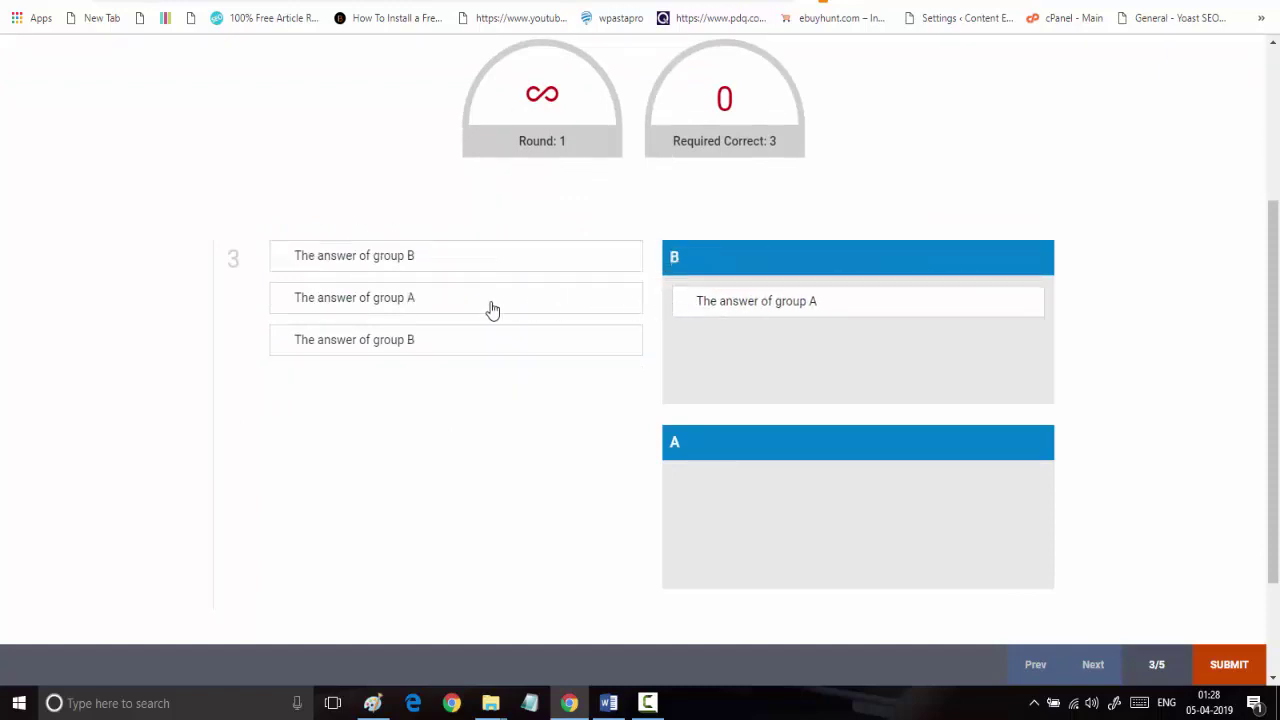
left_click_drag(560, 314, 817, 334)
left_click_drag(443, 300, 829, 312)
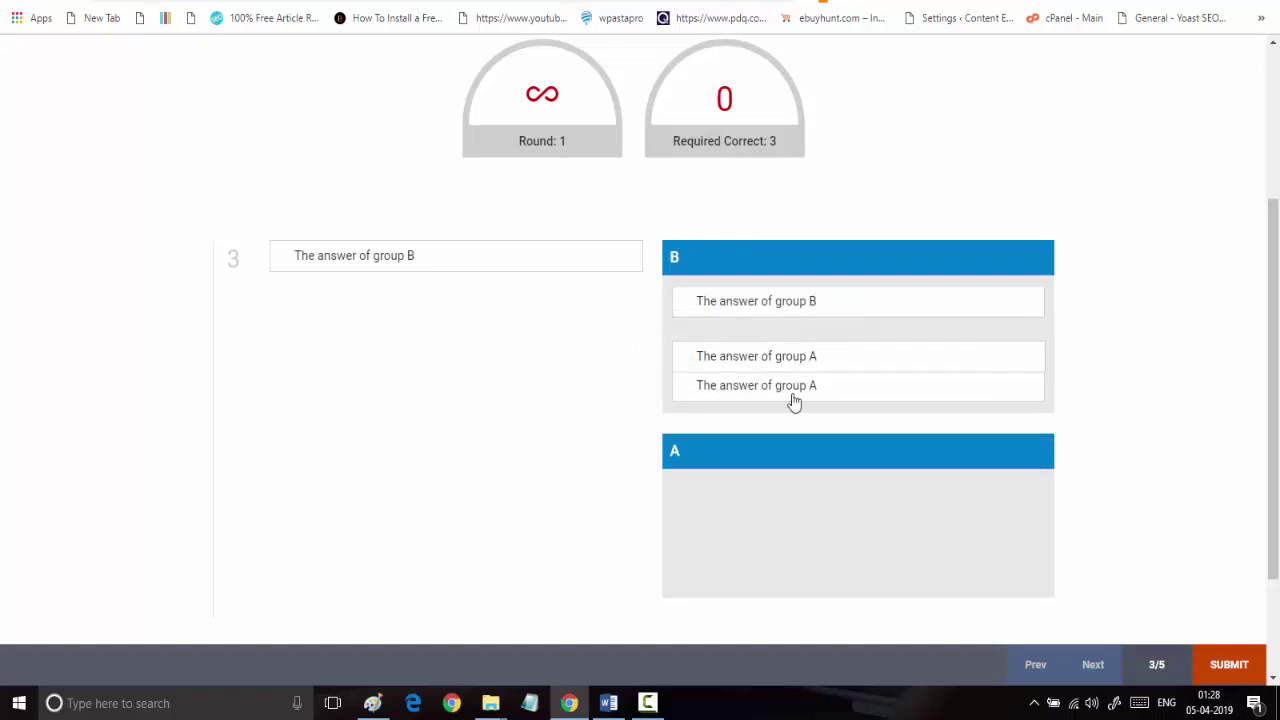
left_click_drag(793, 401, 800, 471)
left_click_drag(506, 269, 863, 503)
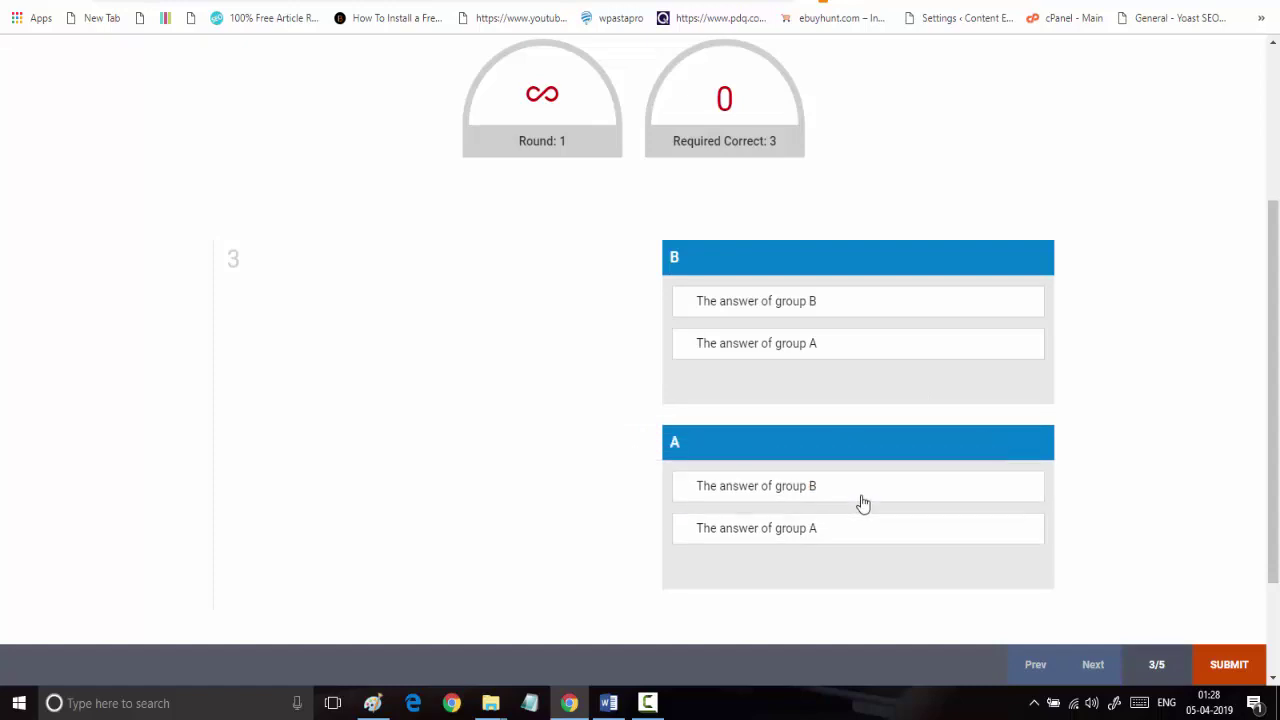
left_click(1098, 677)
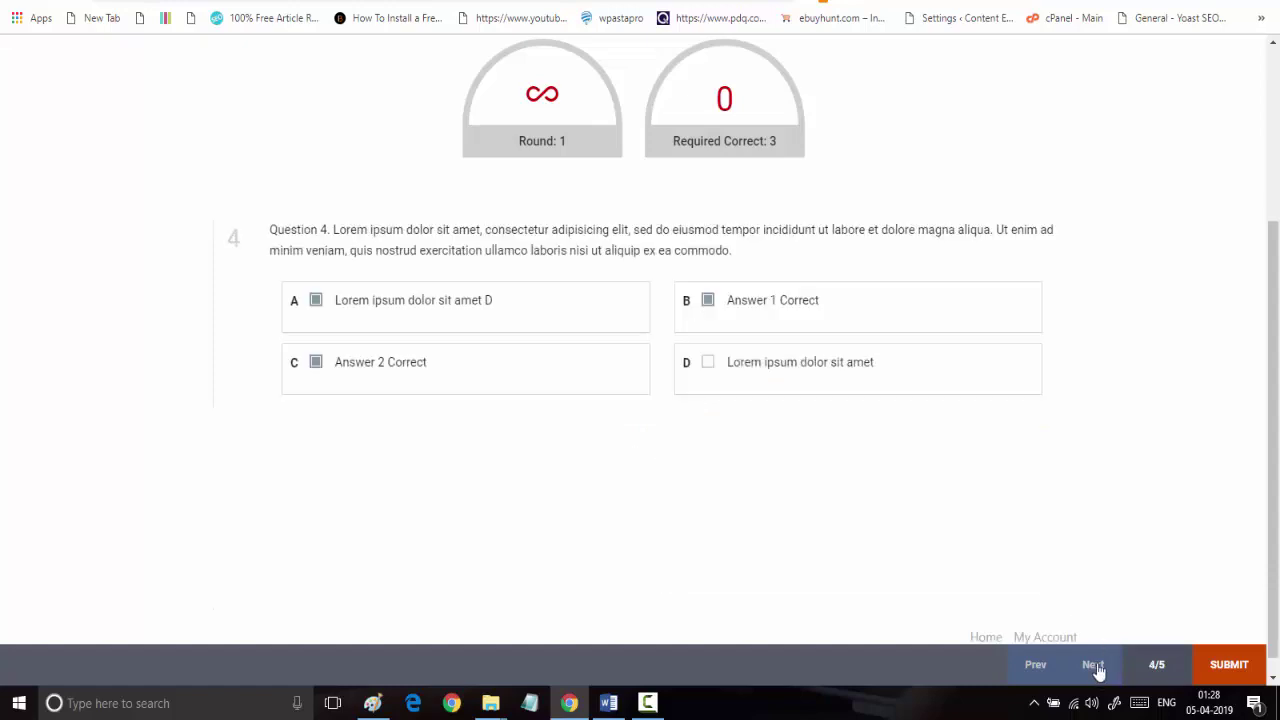
Toggle answers A, B and D in question 4 and continue to question 5
left_click(708, 362)
left_click(707, 301)
left_click(463, 315)
left_click(709, 361)
left_click(707, 302)
left_click(1092, 665)
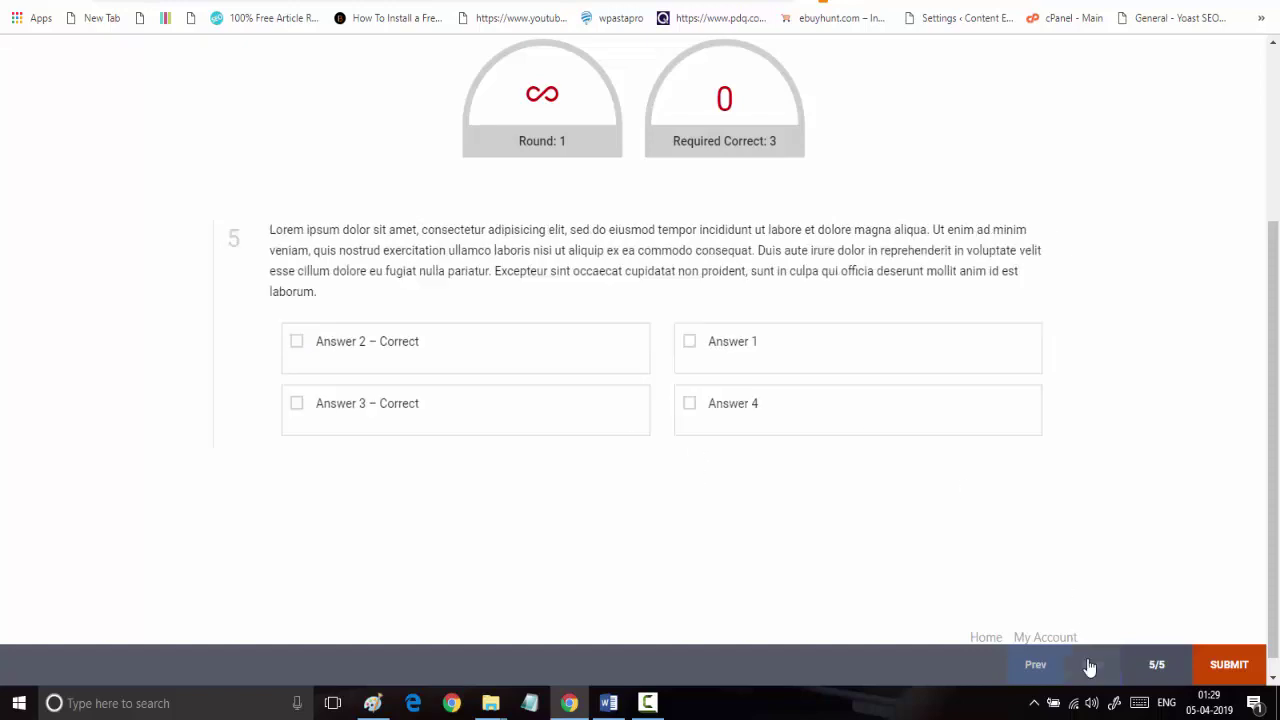
Try out the question 5 checkboxes, leaving only Answer 1 and Answer 4 selected
left_click(467, 348)
left_click(731, 423)
scroll(420, 228, "up", 2)
scroll(426, 234, "down", 2)
left_click(446, 358)
left_click(374, 421)
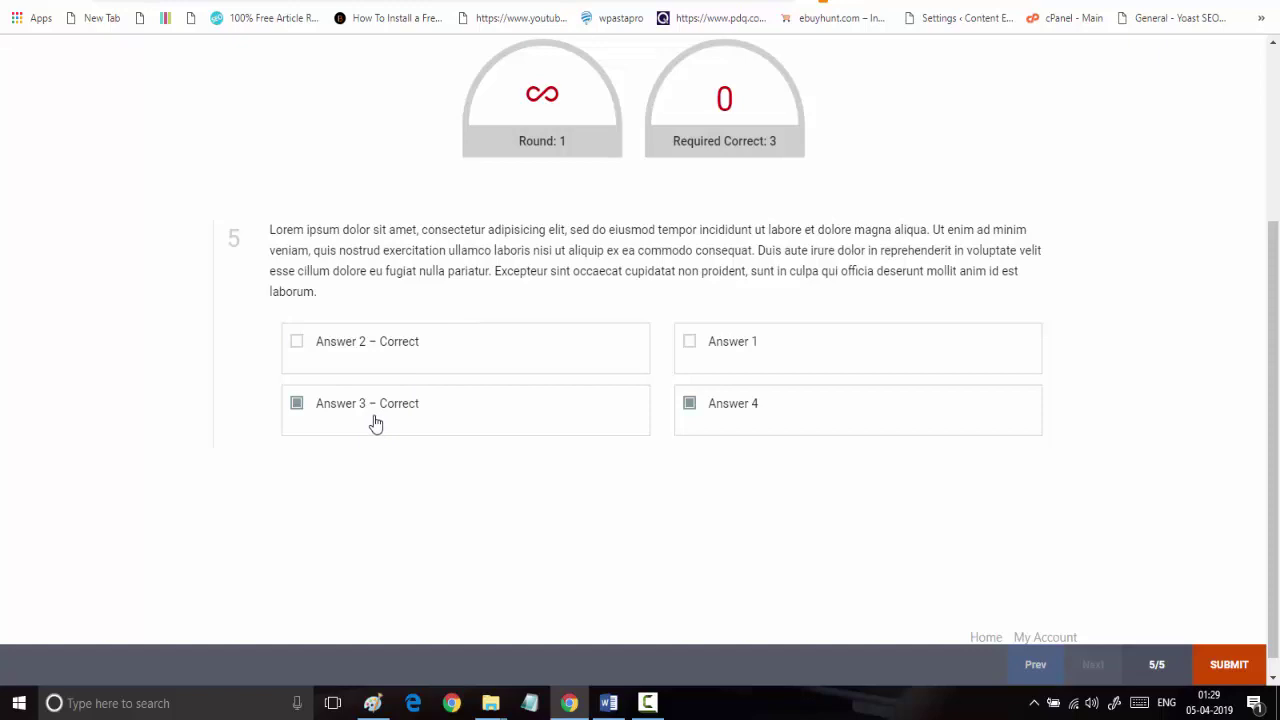
left_click(389, 367)
left_click(677, 357)
left_click(463, 357)
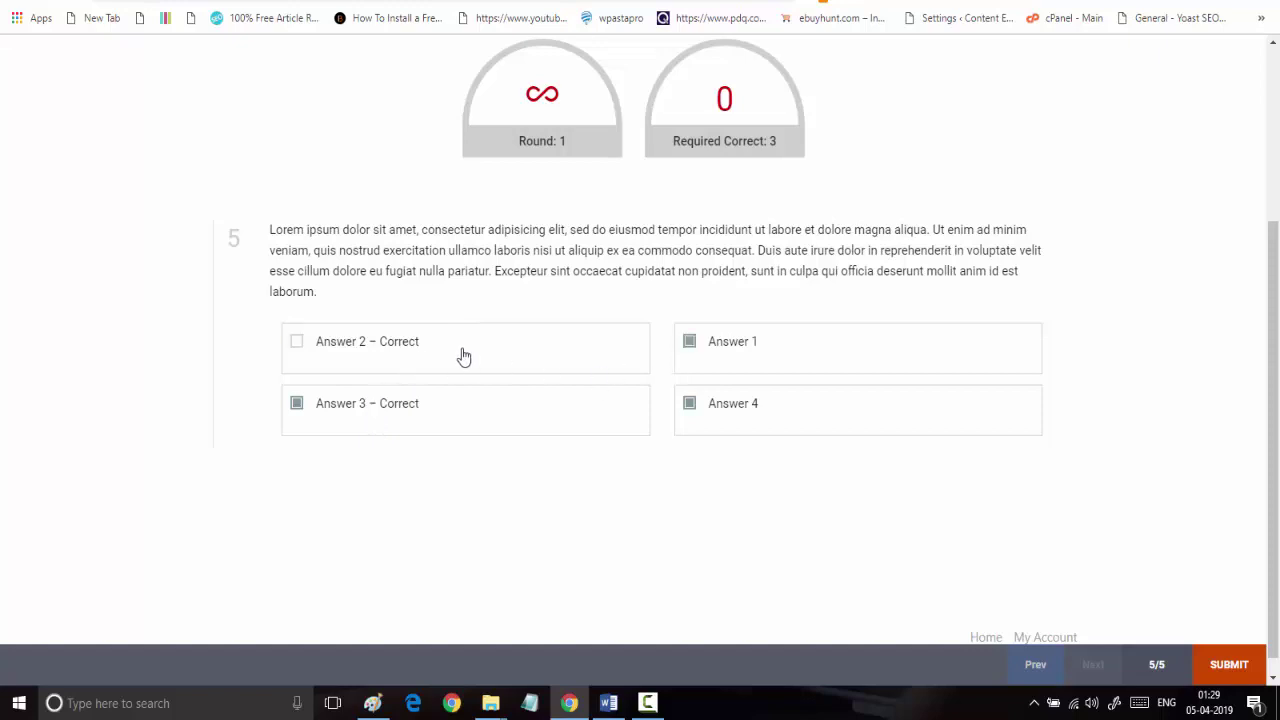
left_click(415, 432)
Submit the first round of the test with confirmation and look over the round 2 page
left_click(1242, 672)
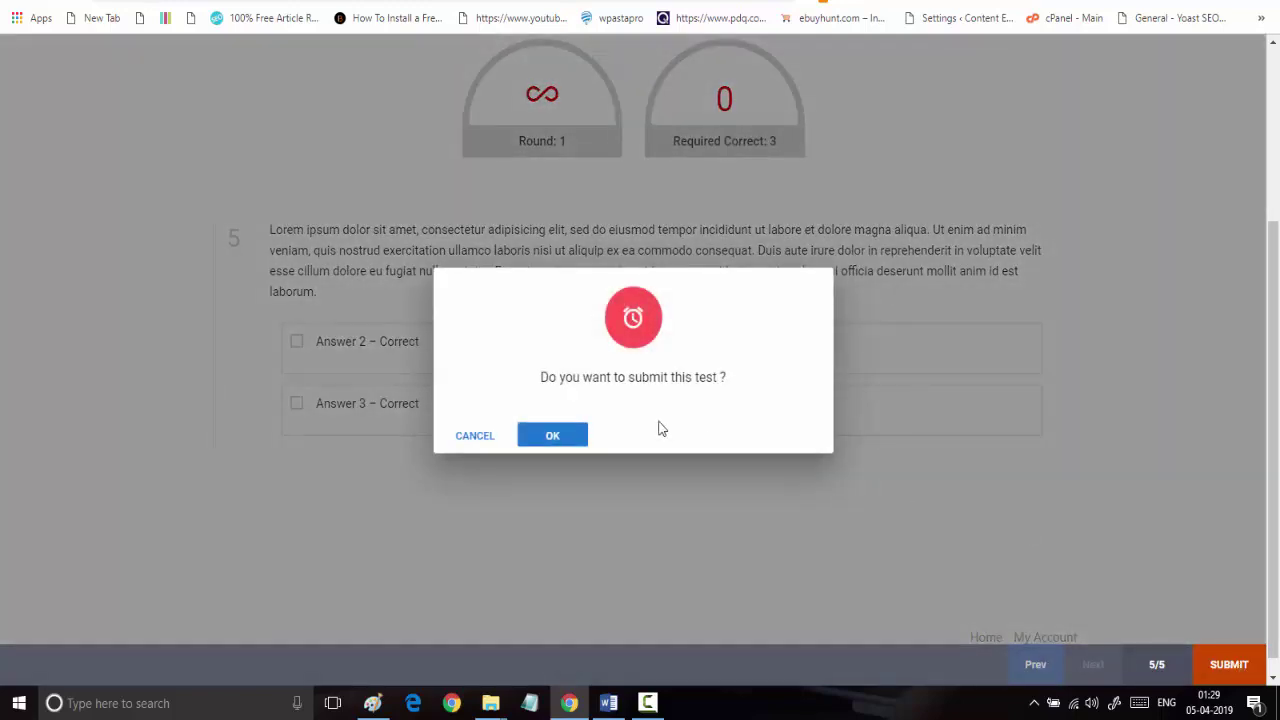
left_click(566, 440)
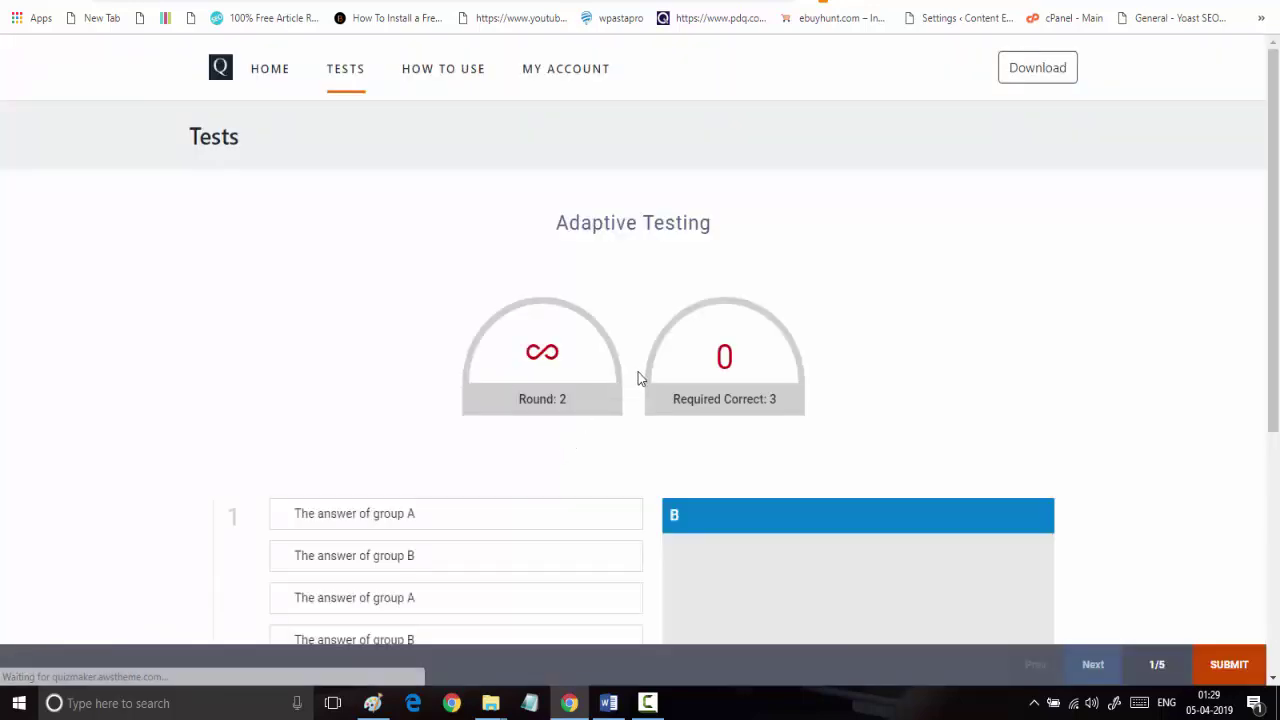
scroll(645, 297, "down", 1)
scroll(645, 297, "up", 1)
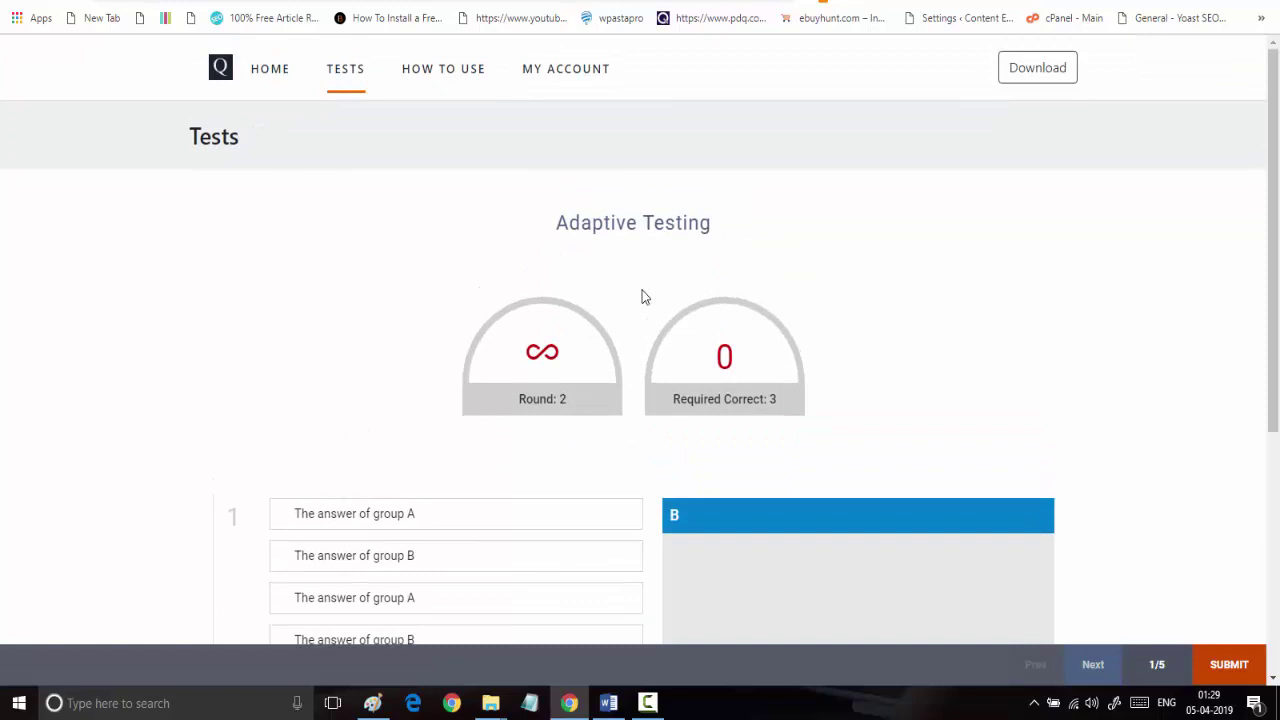
scroll(645, 297, "down", 1)
scroll(645, 297, "down", 1)
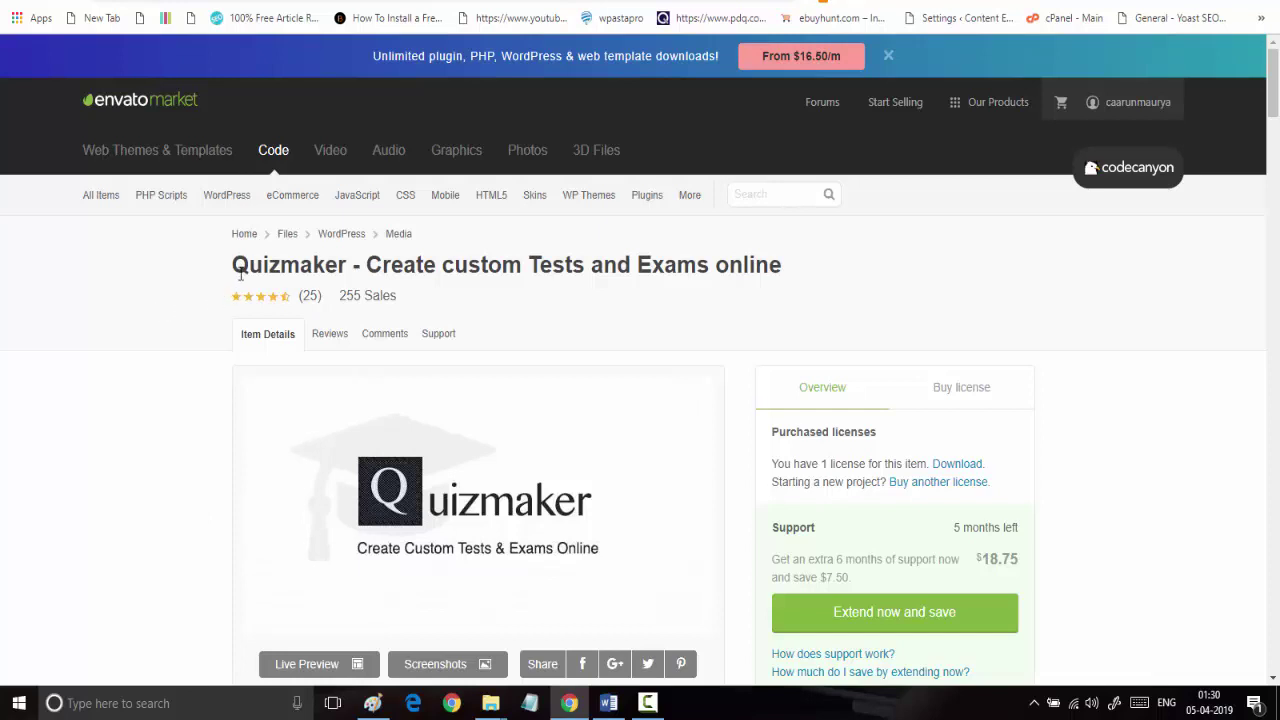
Examine the Quizmaker plugin's title, main features, rating and settings preview on its CodeCanyon item page
left_click_drag(234, 266, 351, 276)
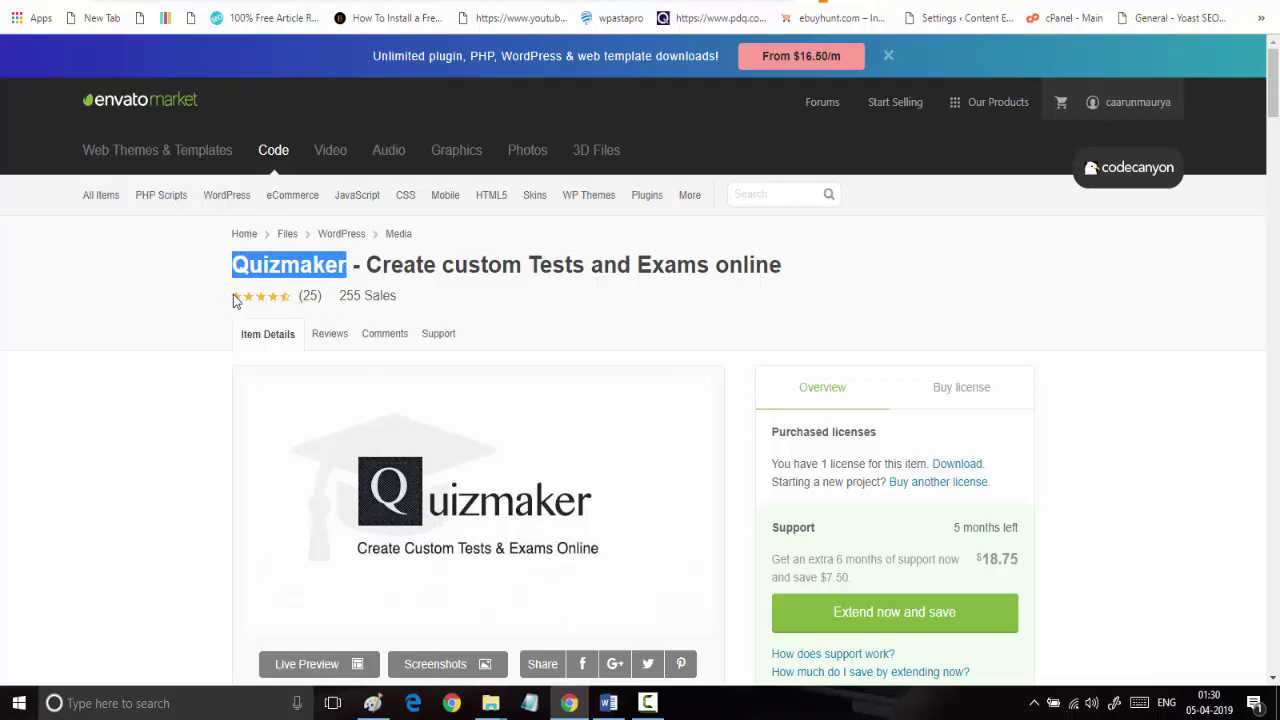
scroll(399, 309, "down", 3)
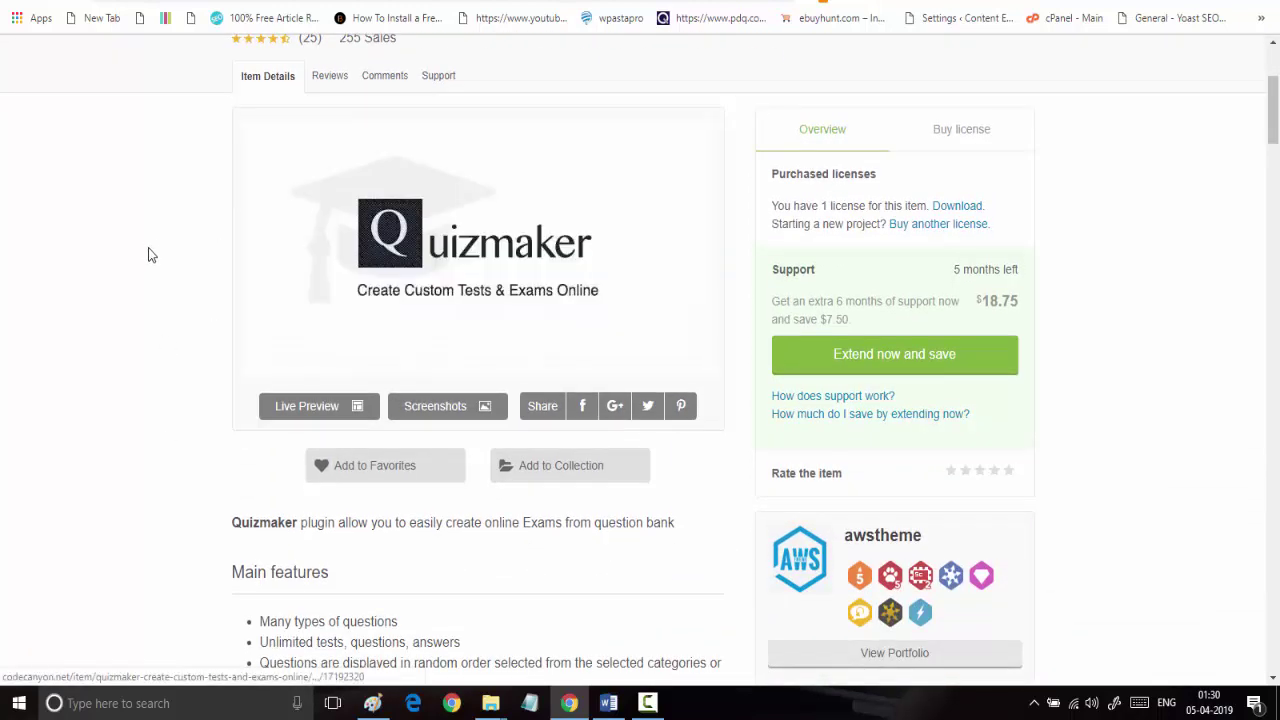
scroll(148, 255, "down", 2)
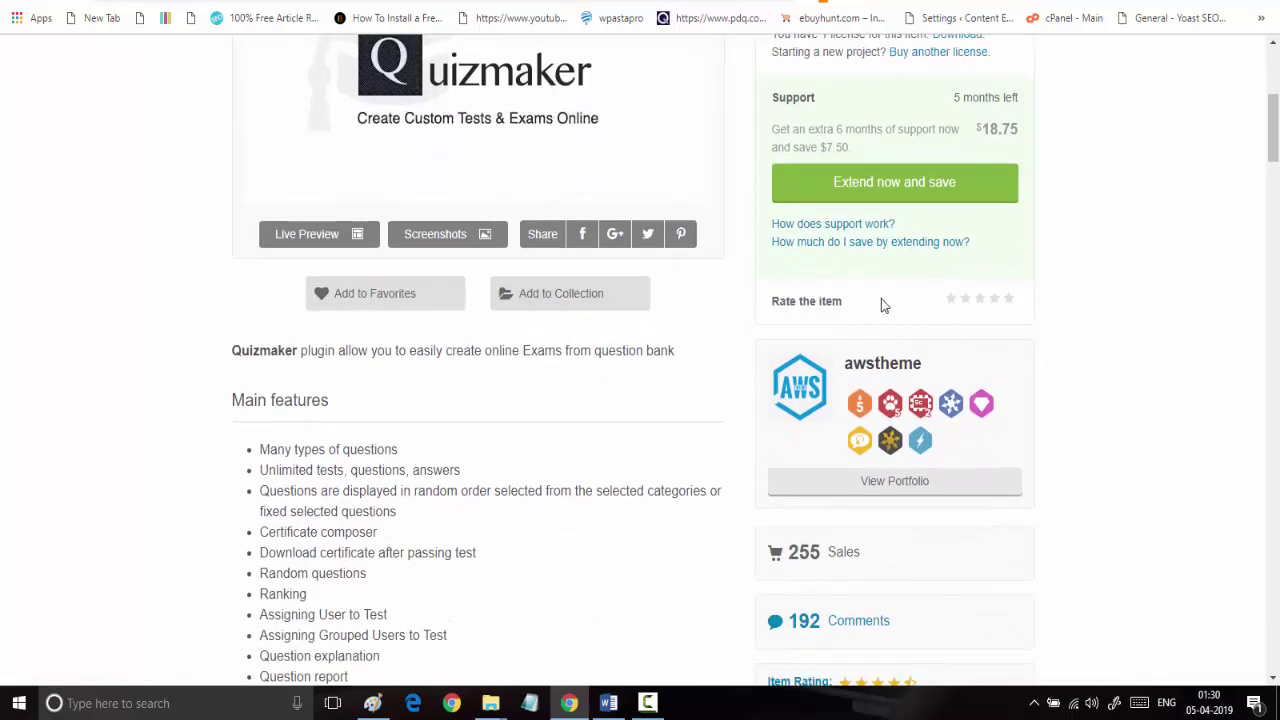
scroll(883, 360, "down", 1)
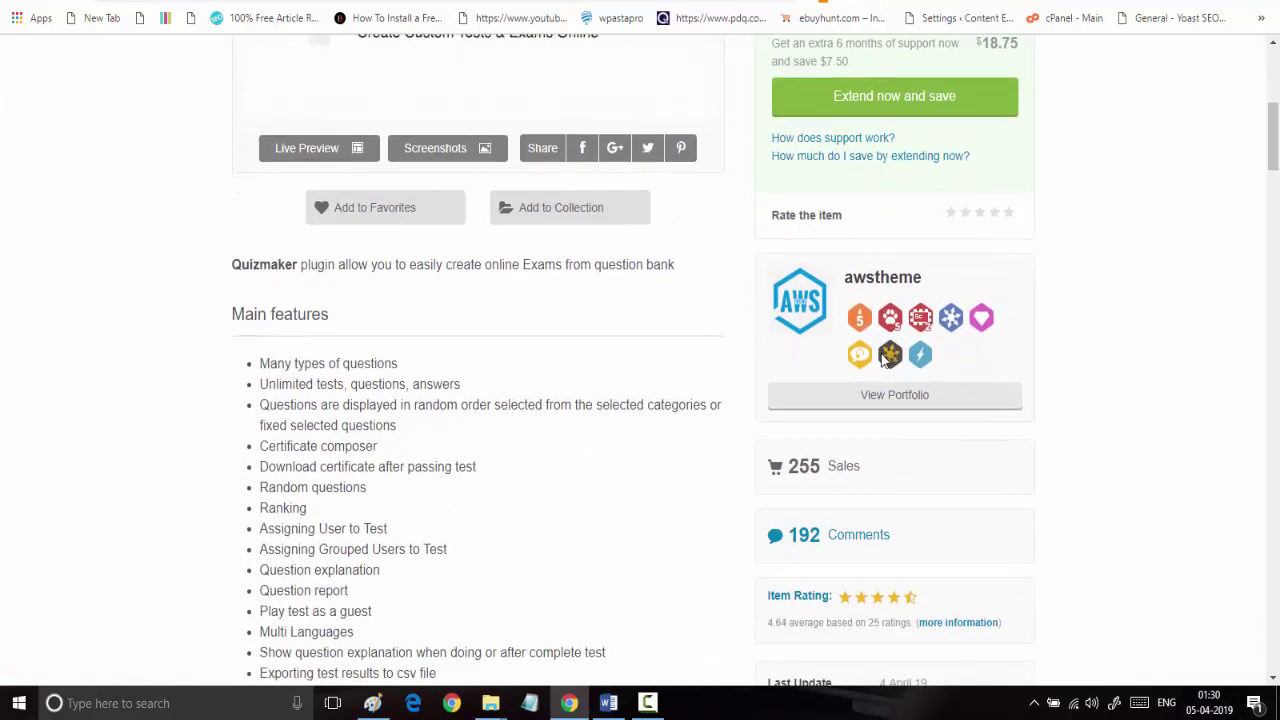
scroll(875, 357, "down", 2)
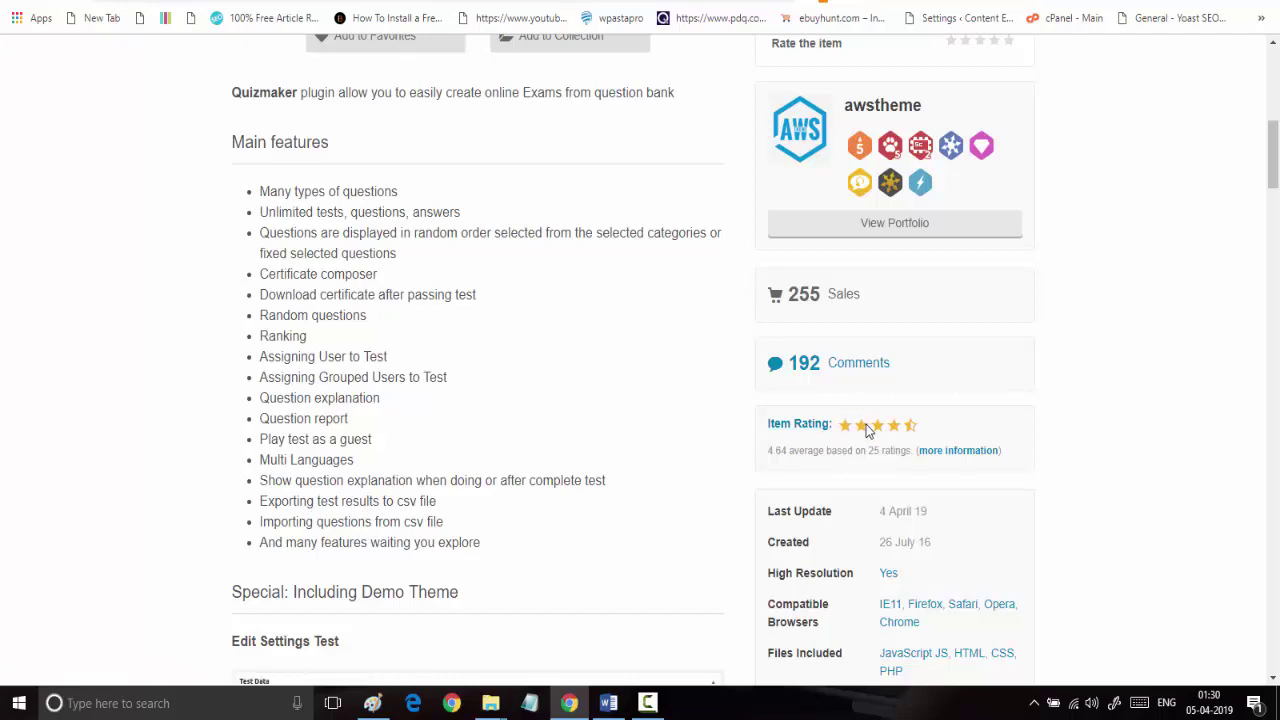
scroll(465, 257, "down", 3)
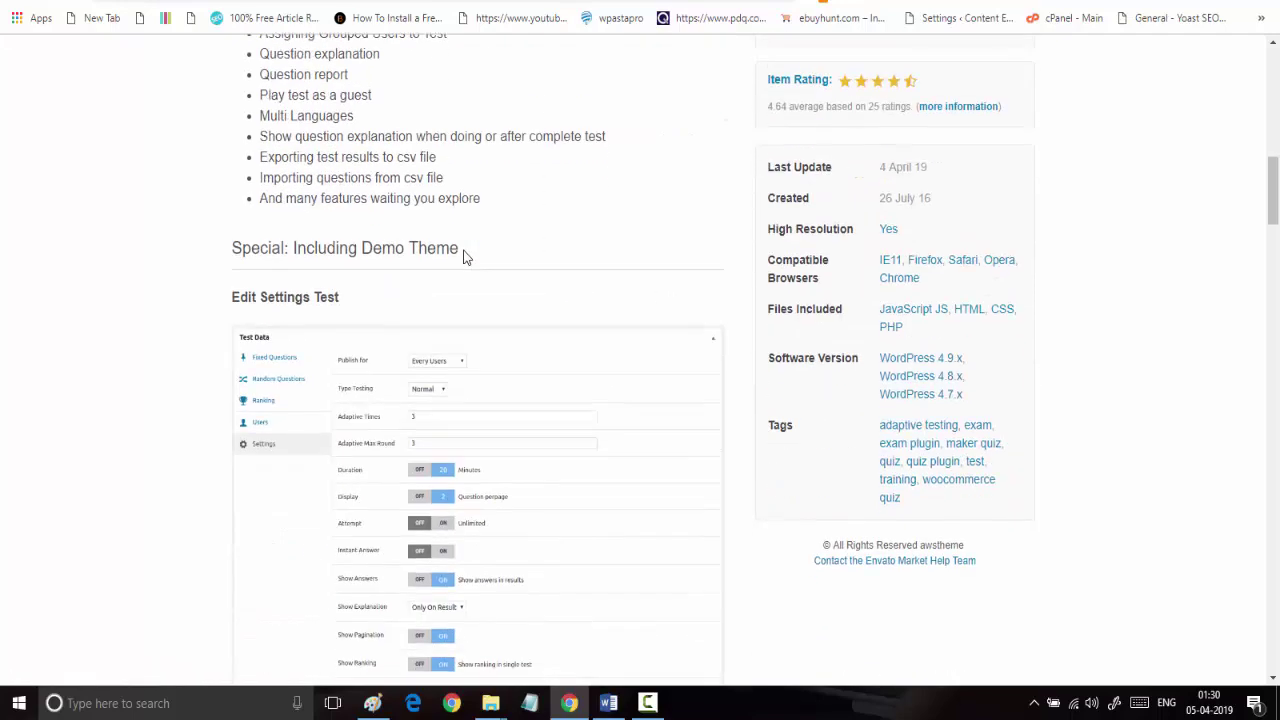
scroll(463, 257, "up", 10)
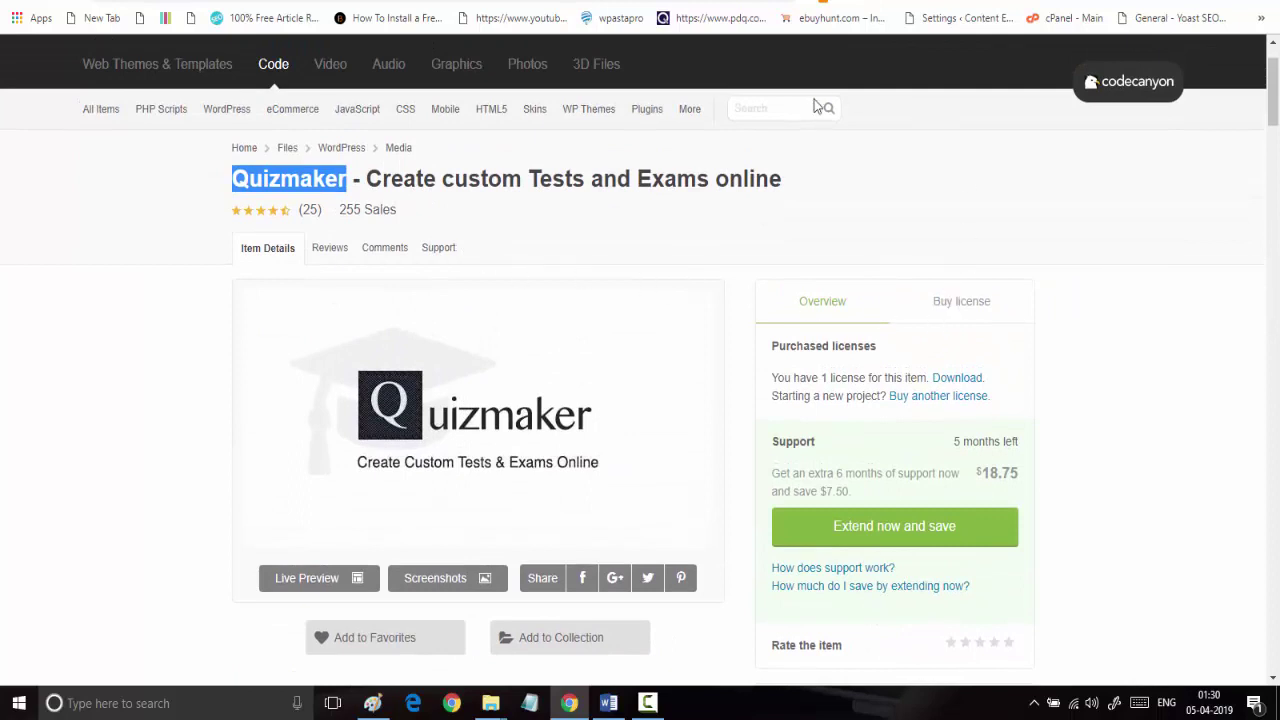
Open the account's purchased downloads and start the download for Quizmaker - Create custom Tests and Exams online
scroll(814, 99, "up", 1)
mouse_move(1134, 106)
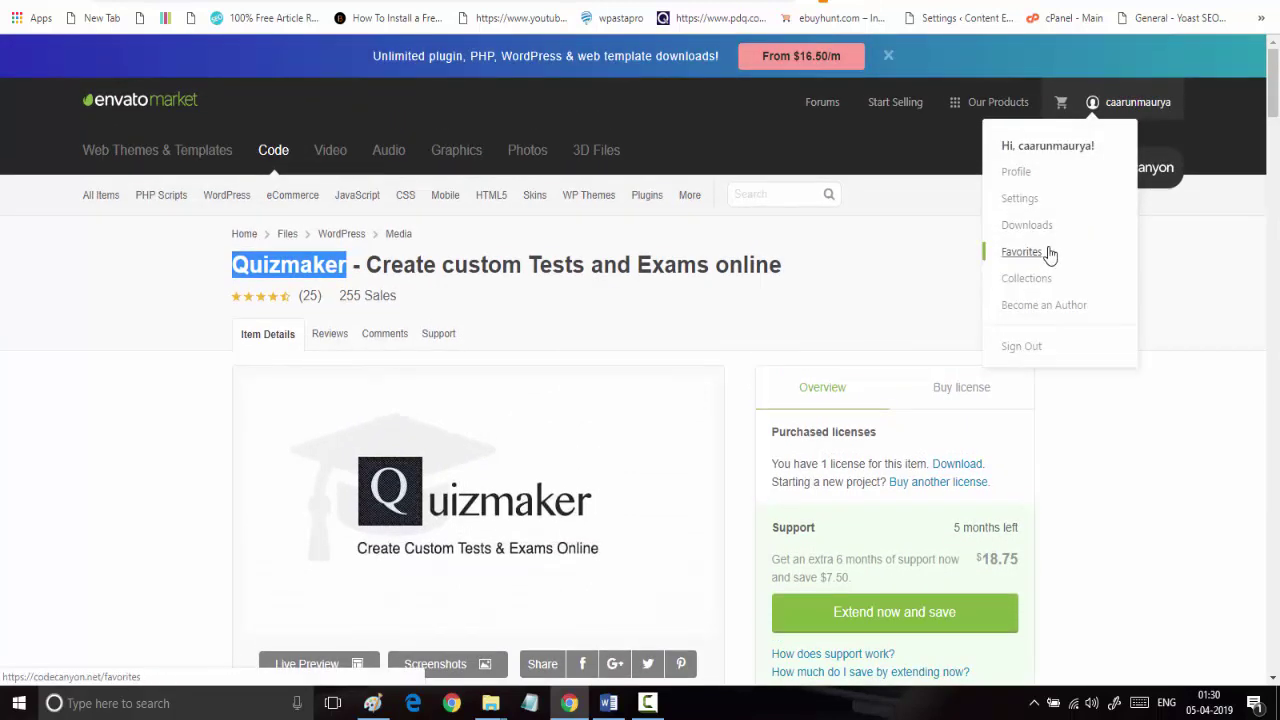
left_click(1044, 233)
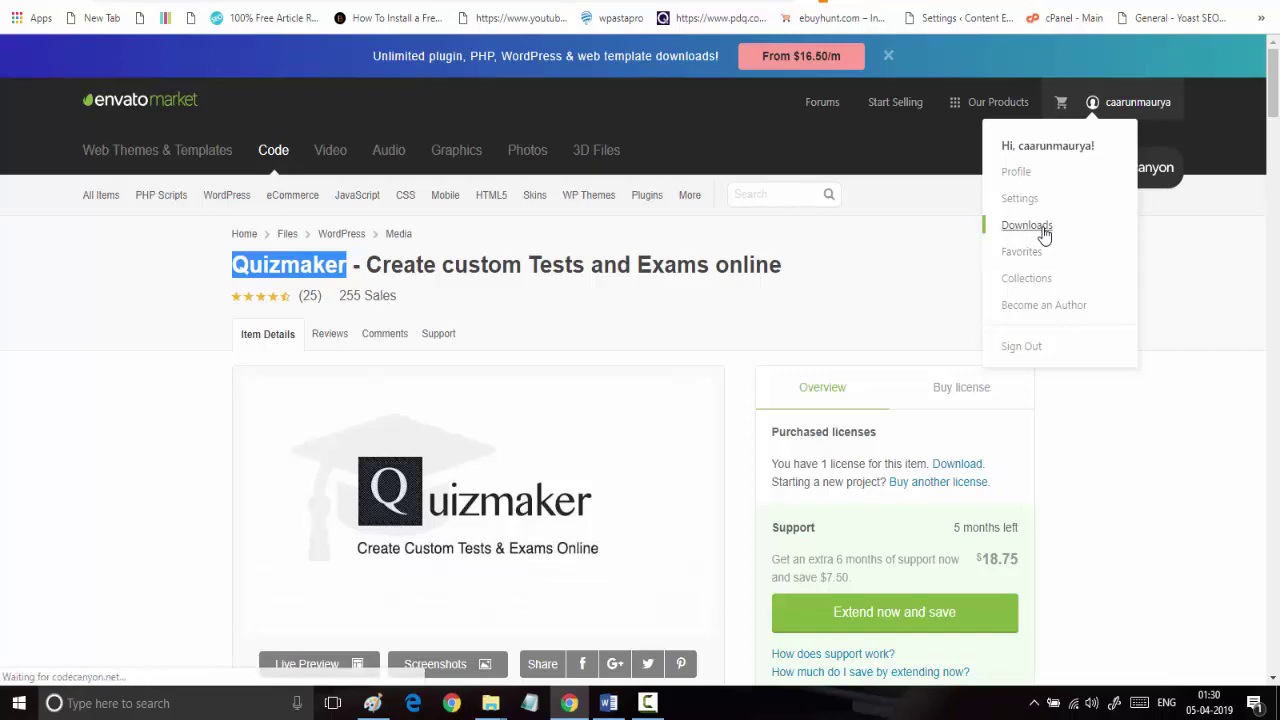
scroll(418, 390, "down", 3)
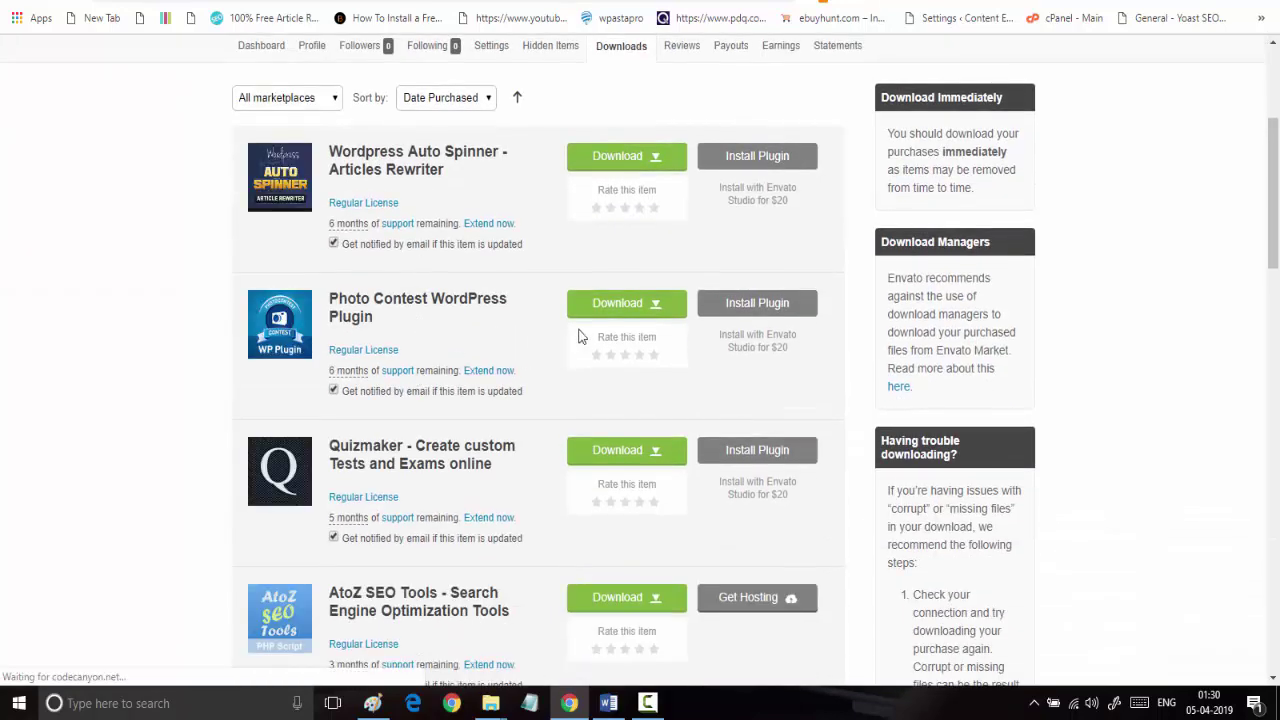
left_click(618, 452)
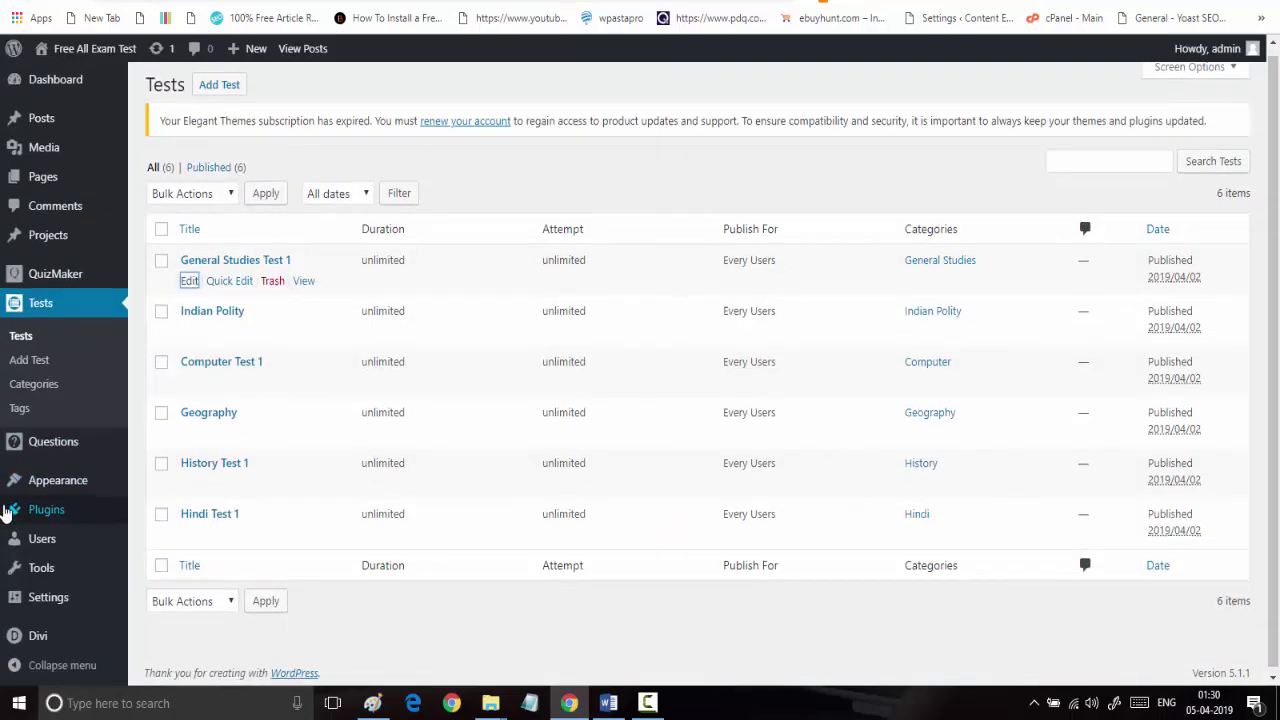
Open the plugin upload form on the Add Plugins page and browse the Desktop folders for the plugin's .zip file
mouse_move(93, 514)
left_click(175, 537)
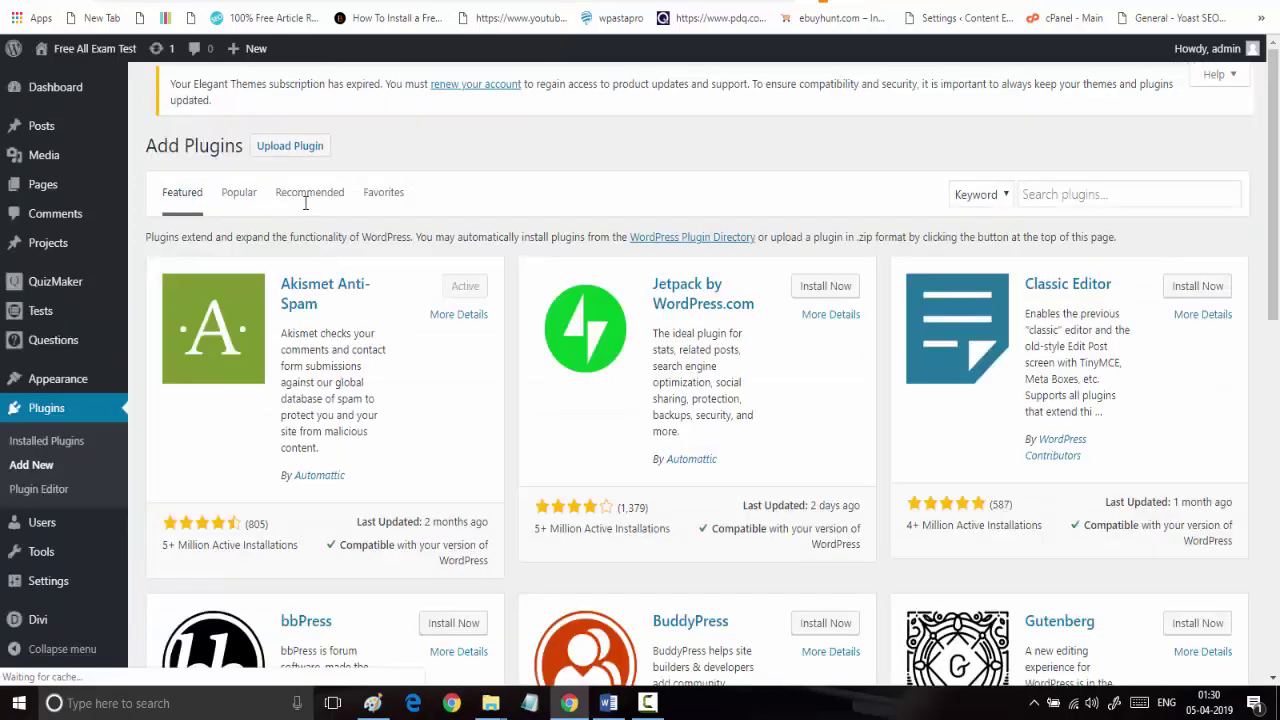
left_click(293, 146)
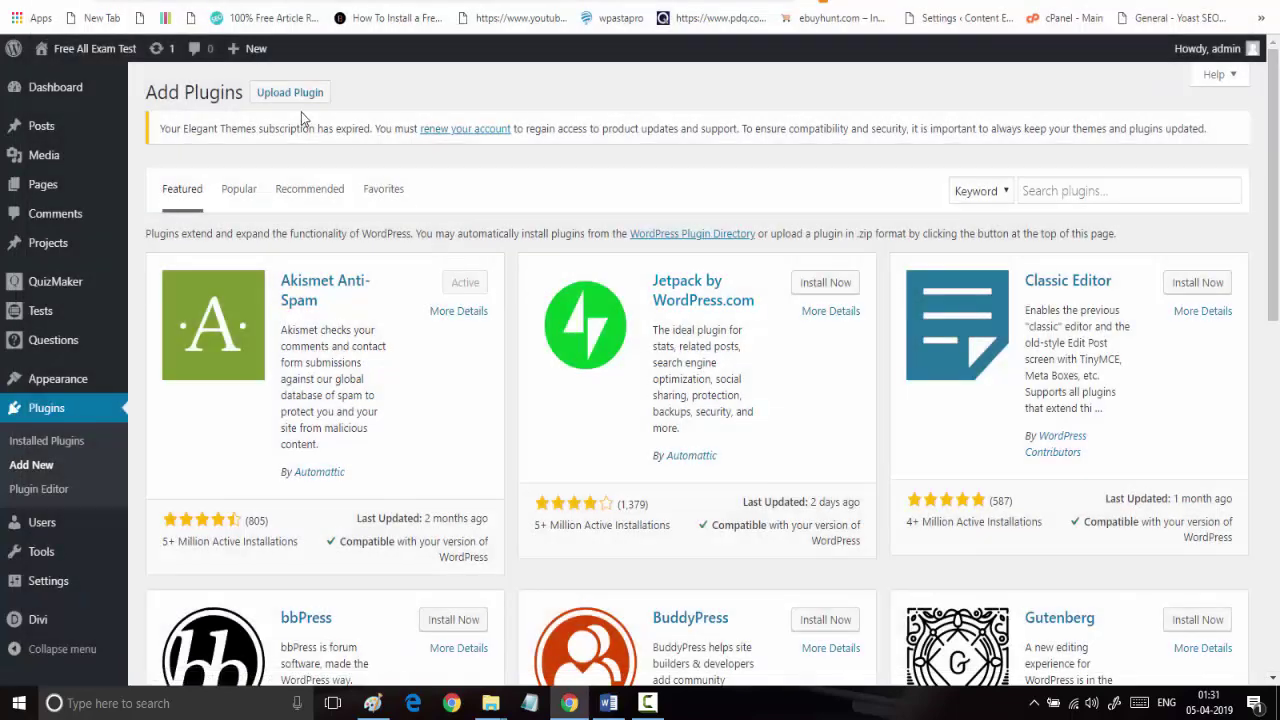
left_click(293, 97)
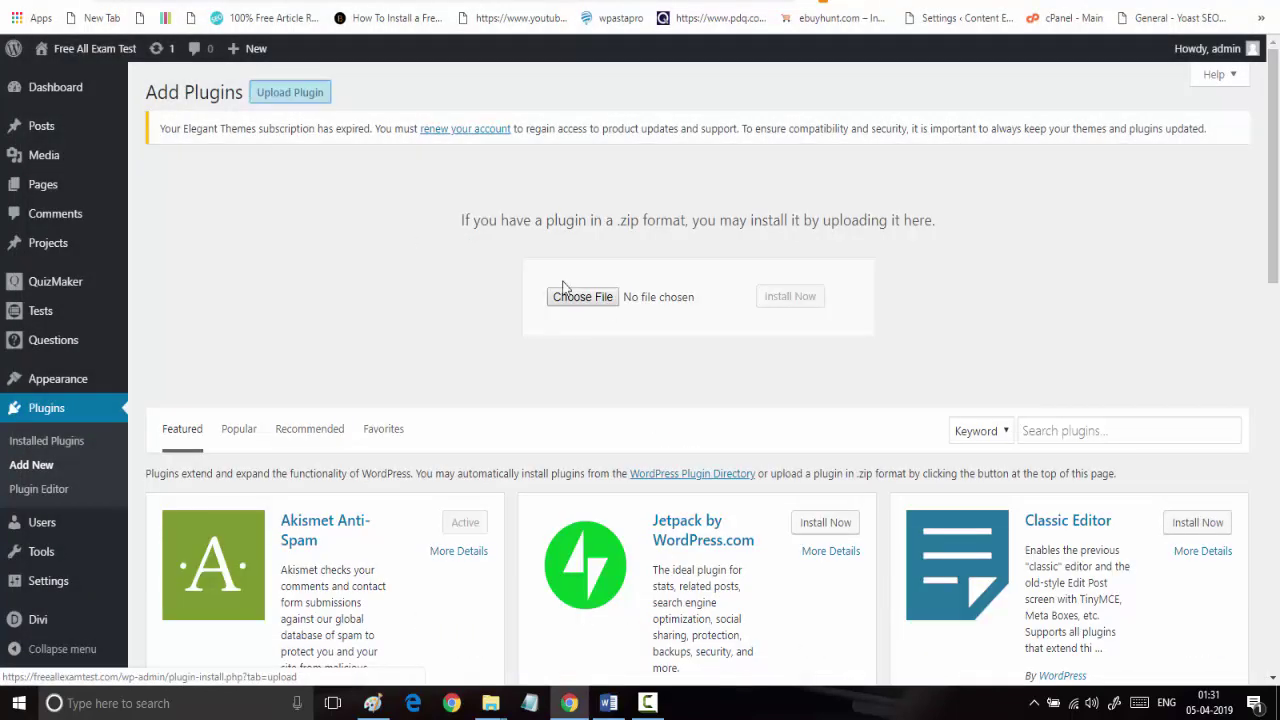
left_click(608, 304)
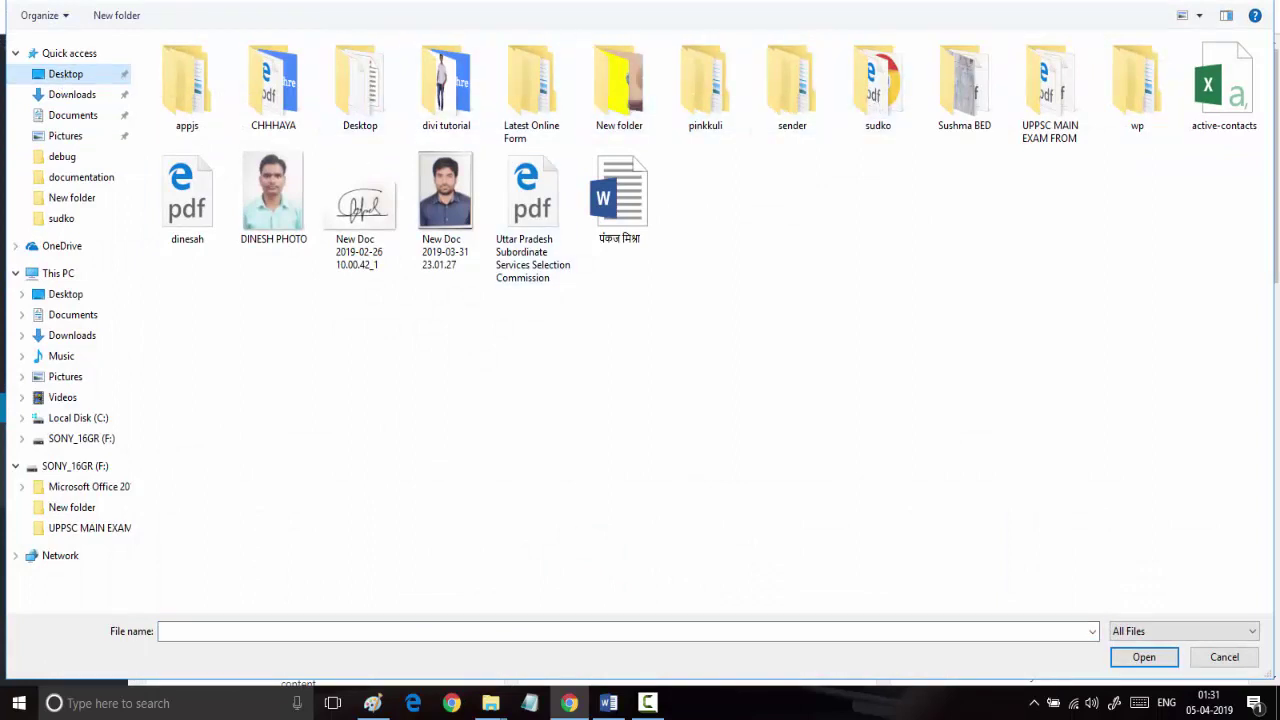
double_click(388, 103)
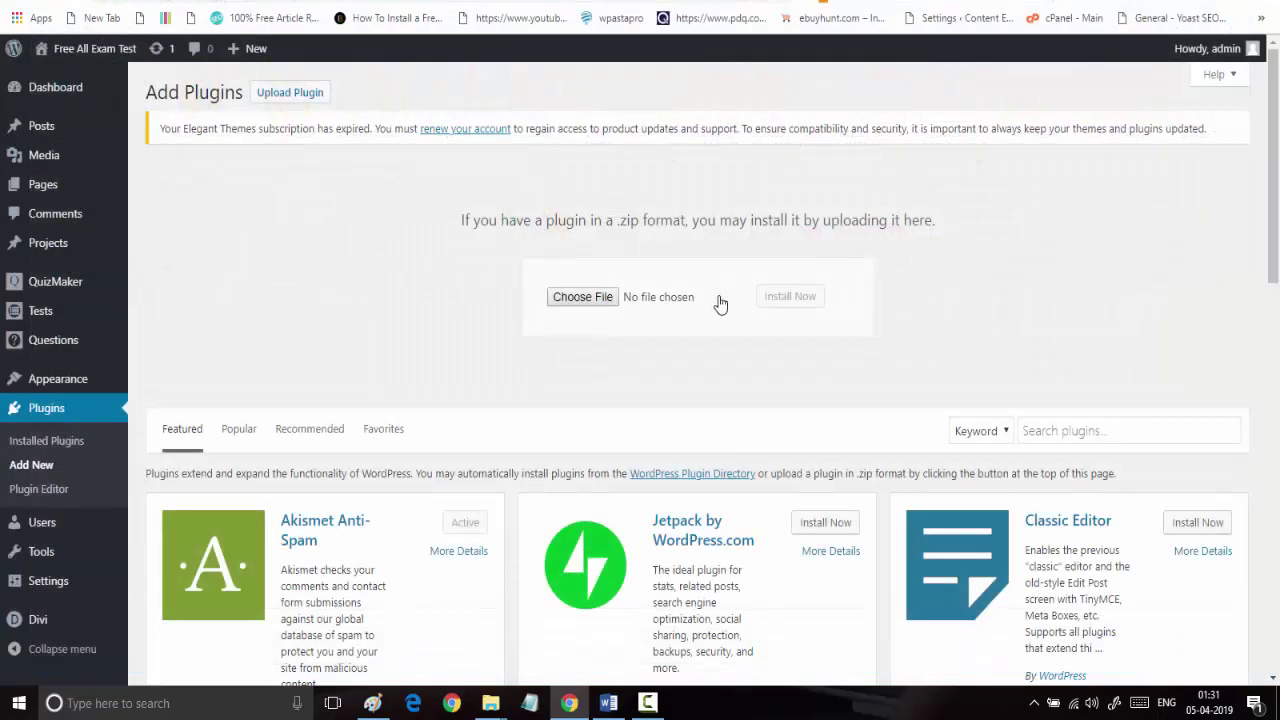
Look over the Tests and Questions admin entries and open the installed themes list showing Quizmaker Bootstrap
scroll(237, 339, "down", 4)
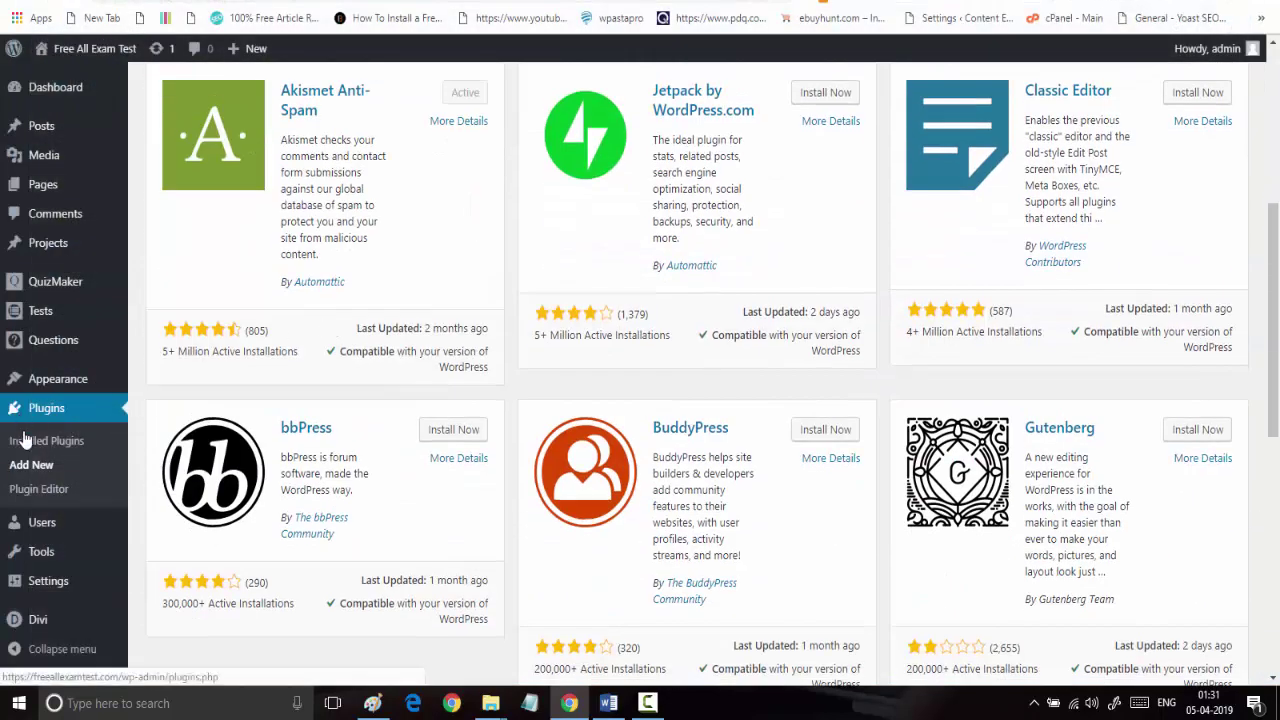
mouse_move(48, 398)
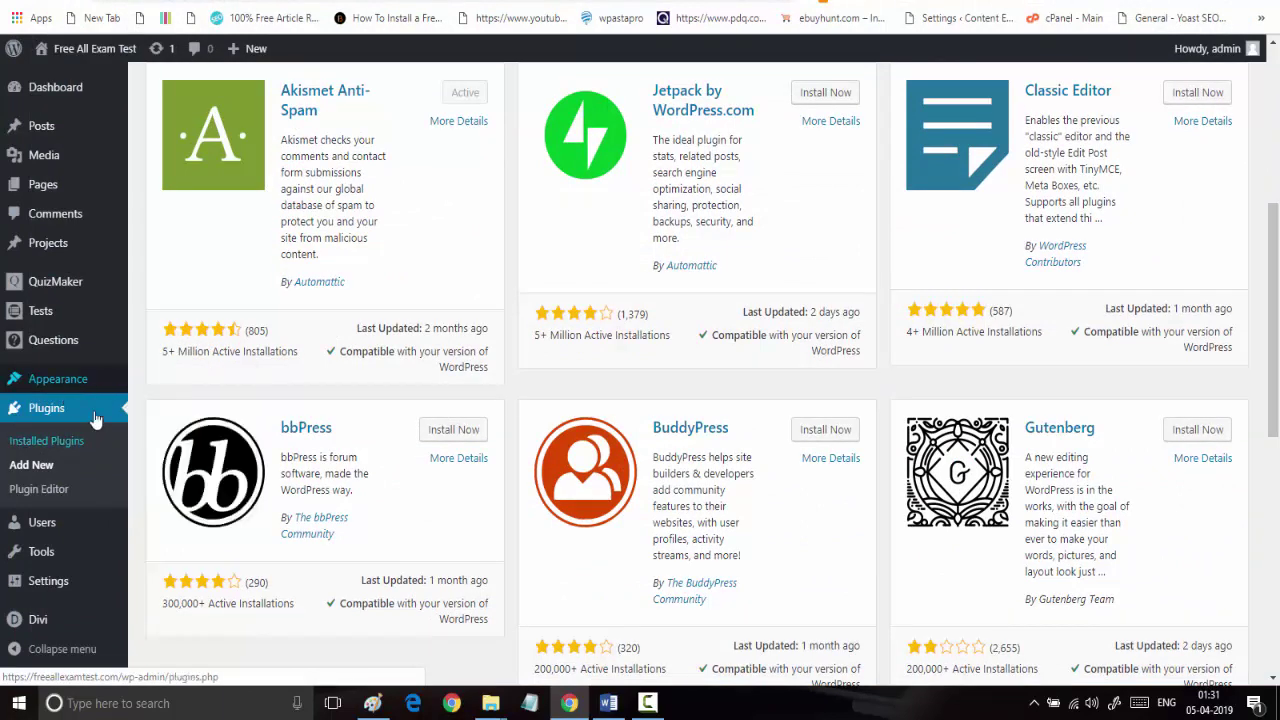
mouse_move(85, 294)
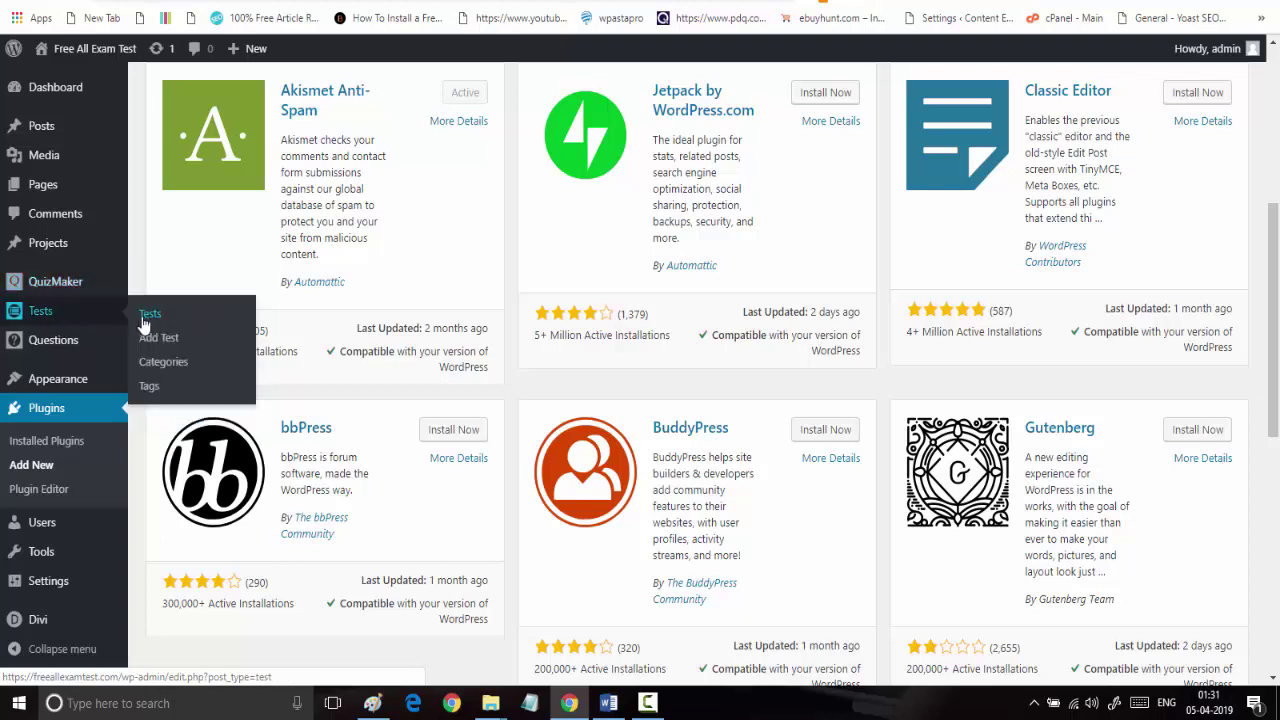
mouse_move(40, 342)
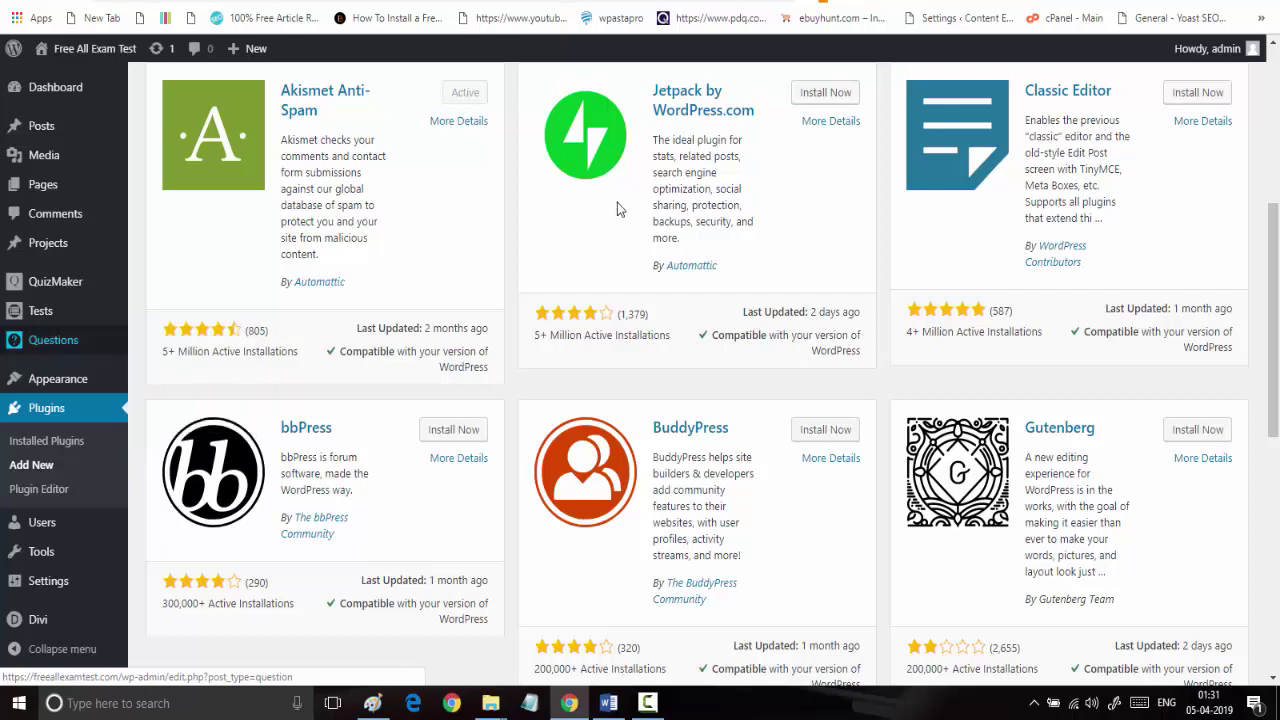
scroll(505, 231, "up", 1)
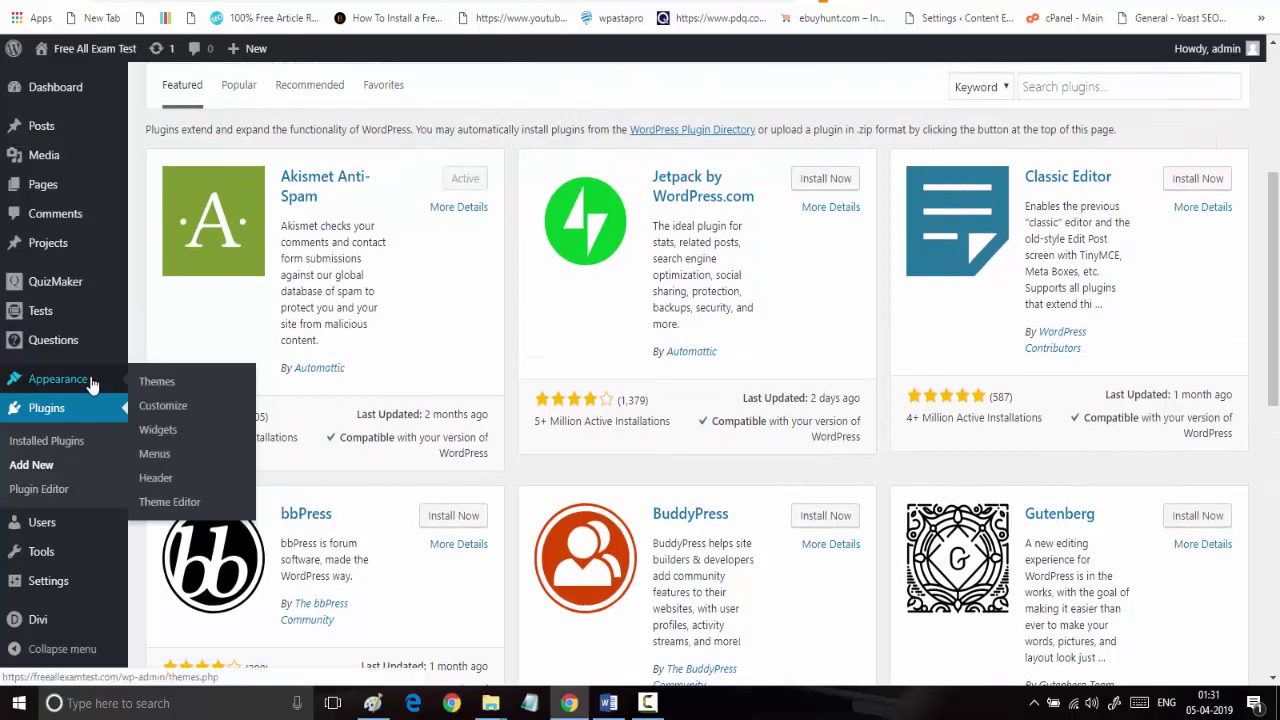
scroll(528, 111, "up", 2)
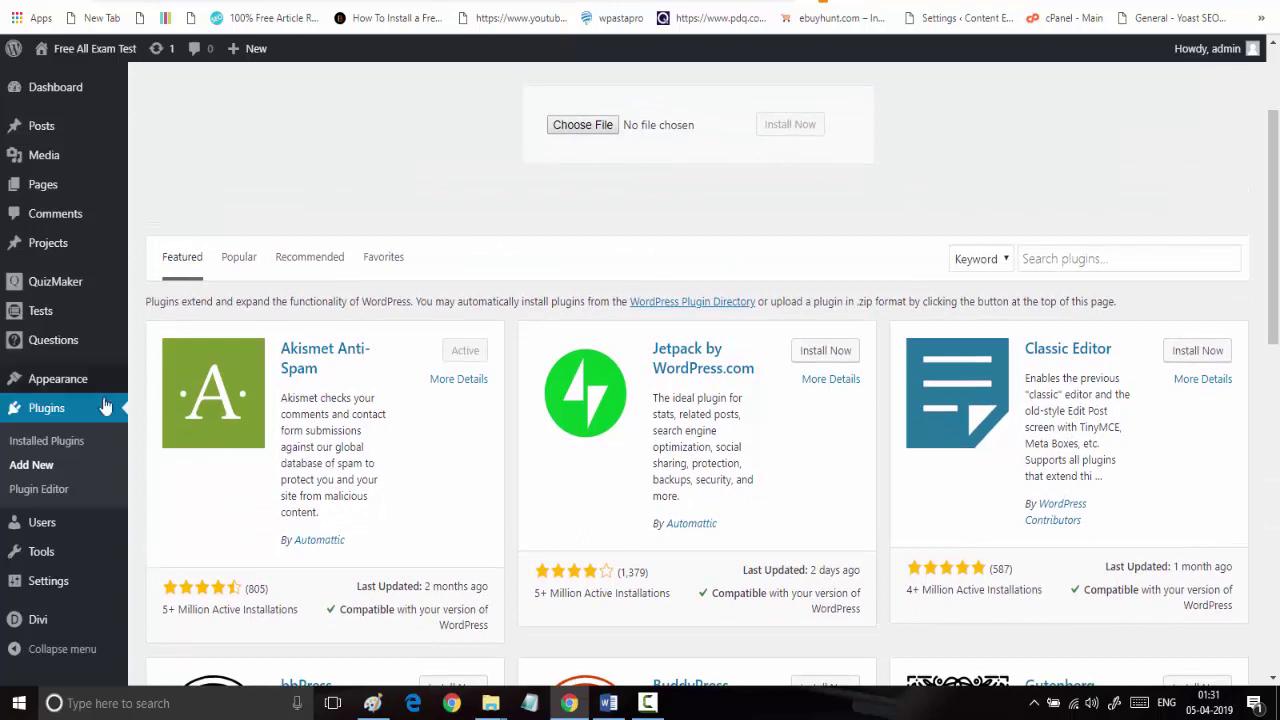
mouse_move(89, 378)
left_click(177, 386)
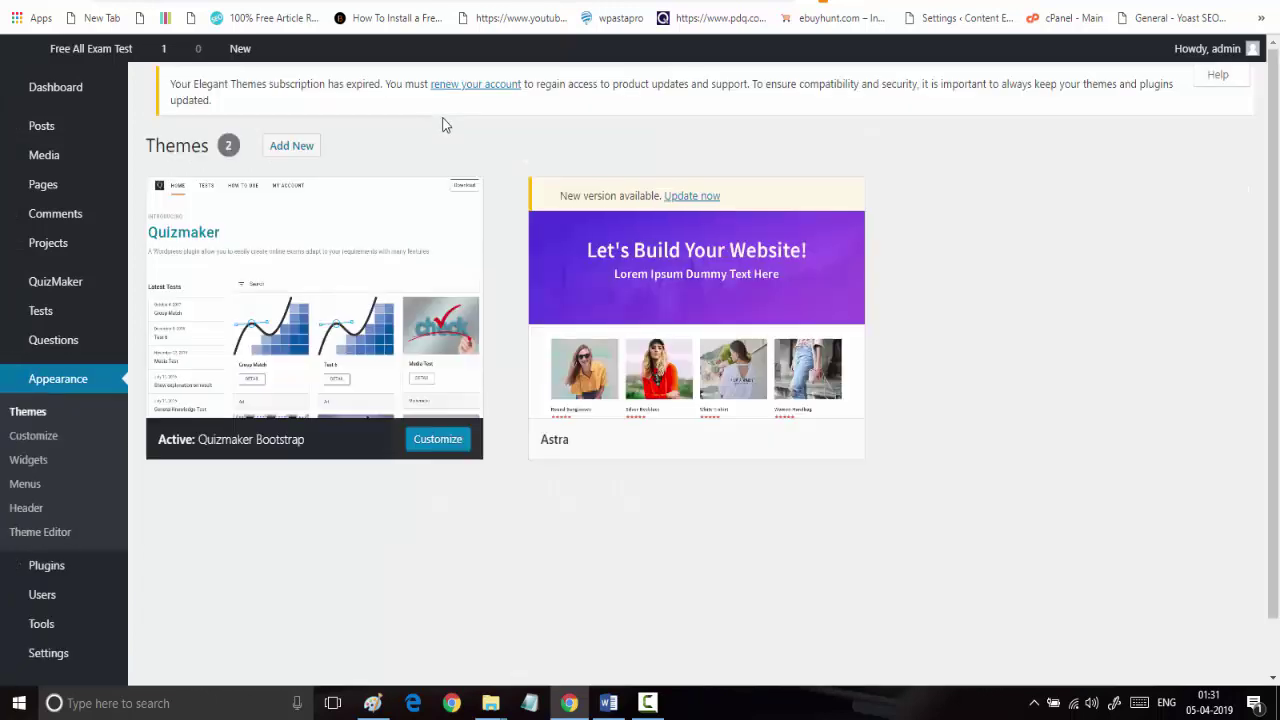
mouse_move(225, 295)
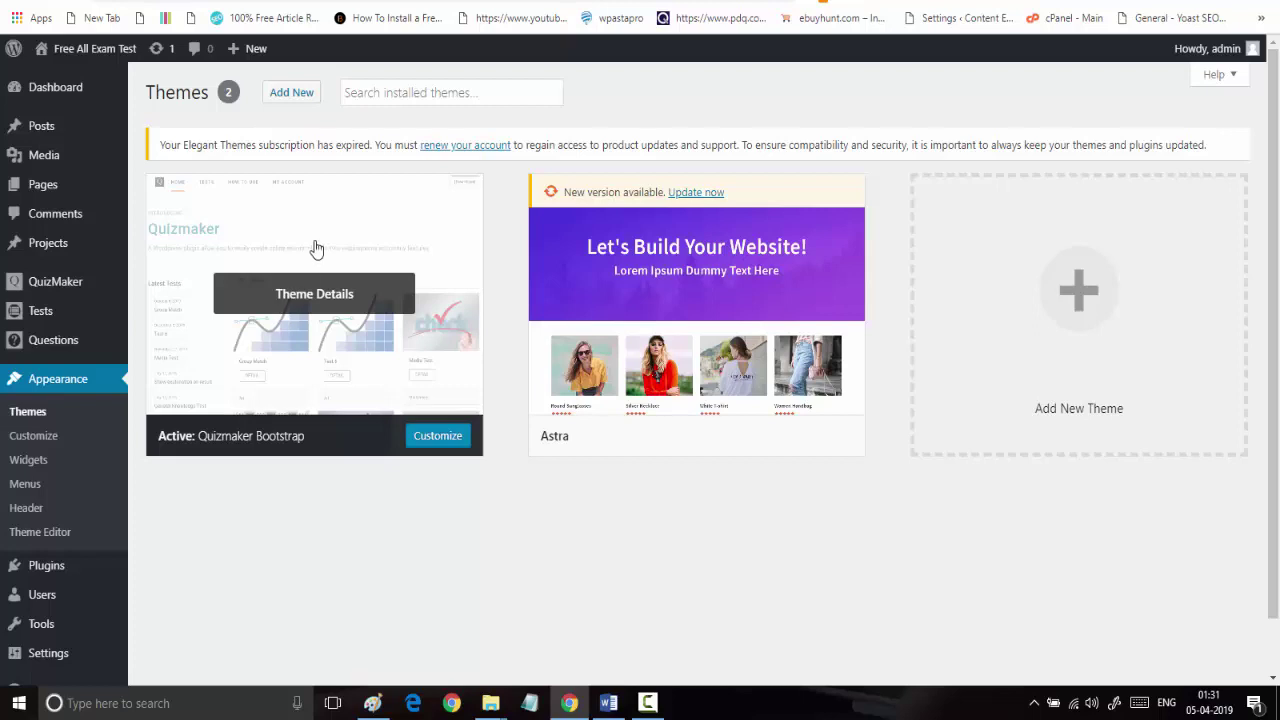
Check the download choices for Quizmaker among the purchased CodeCanyon items and look over the QuizMaker submenu in the WordPress admin
left_click(330, 2)
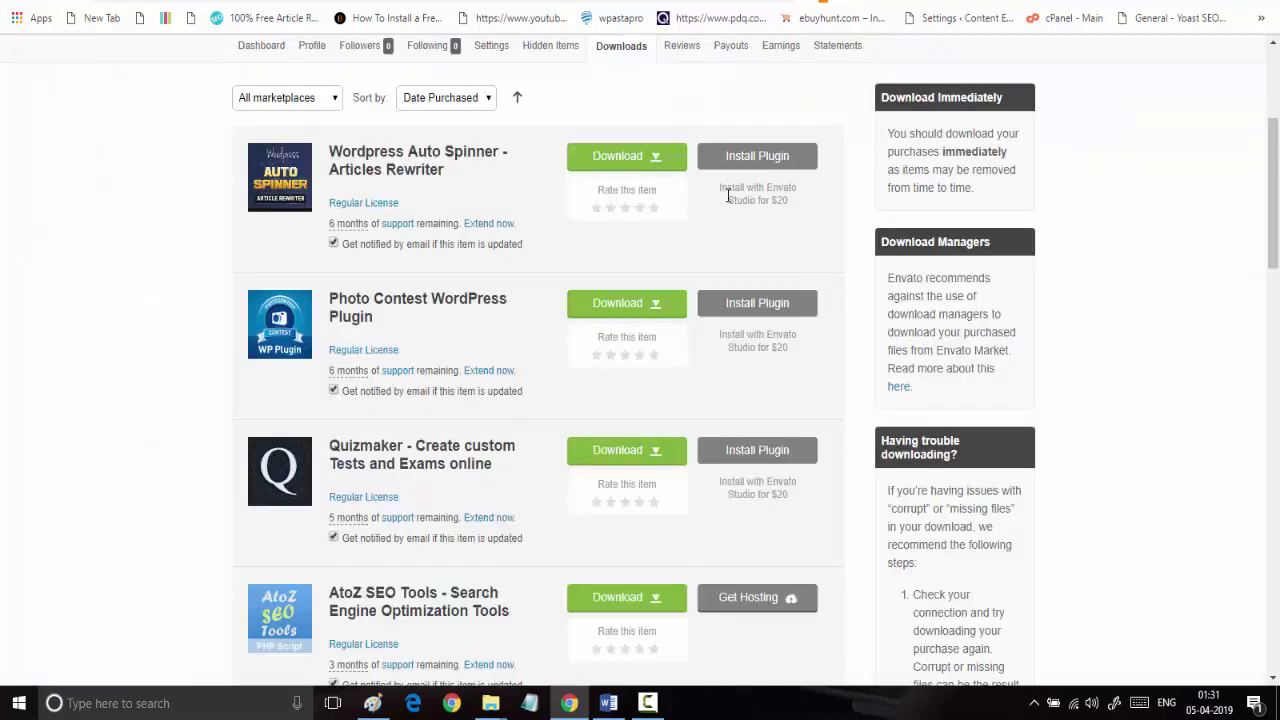
left_click(620, 462)
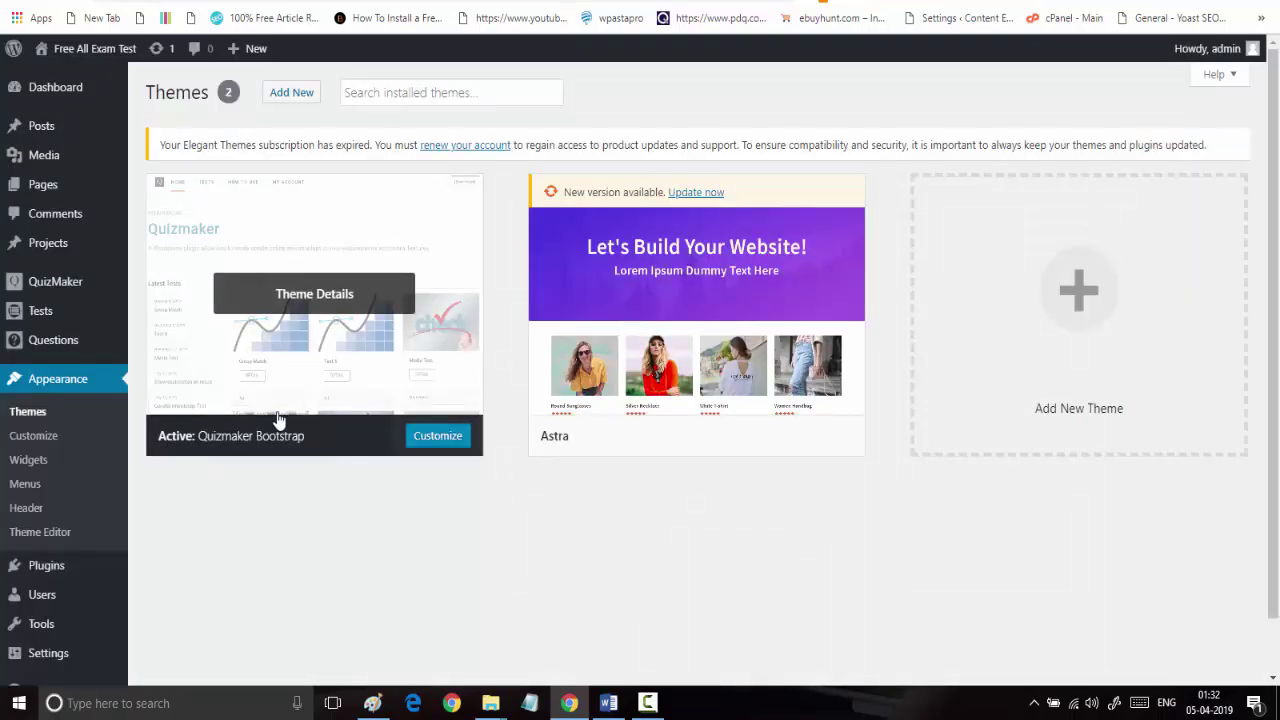
scroll(278, 419, "down", 1)
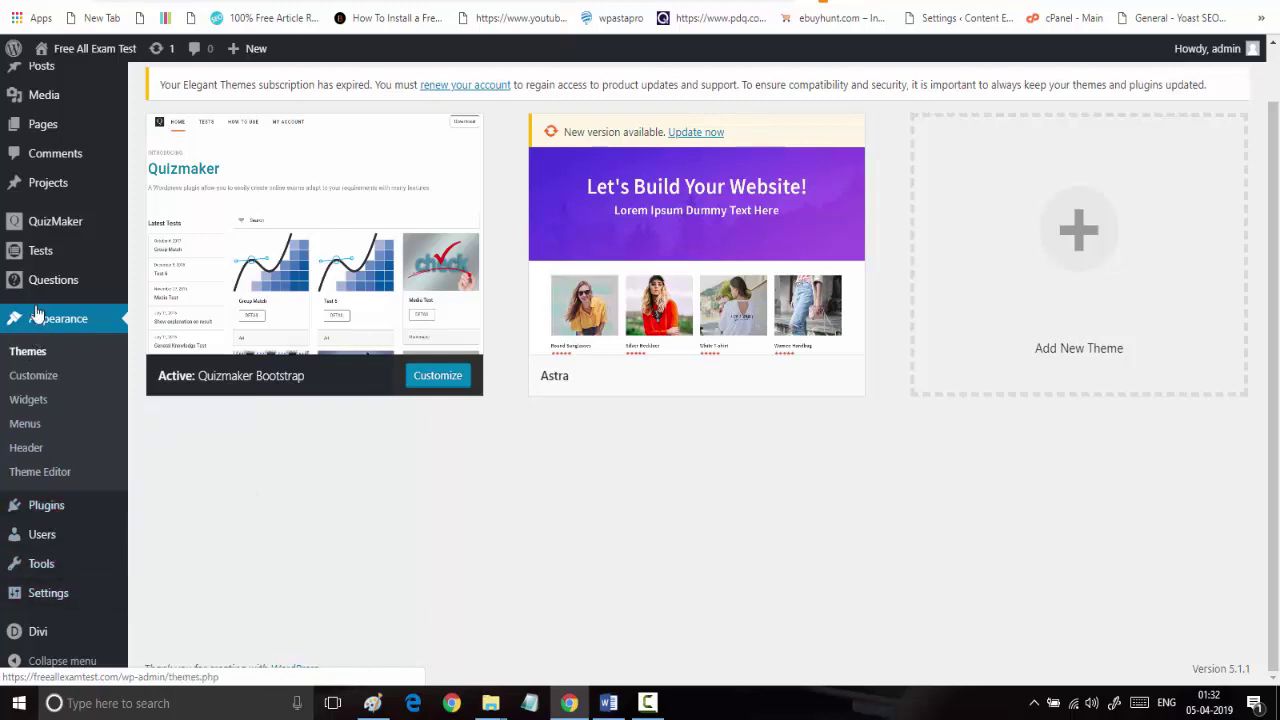
mouse_move(38, 288)
mouse_move(55, 226)
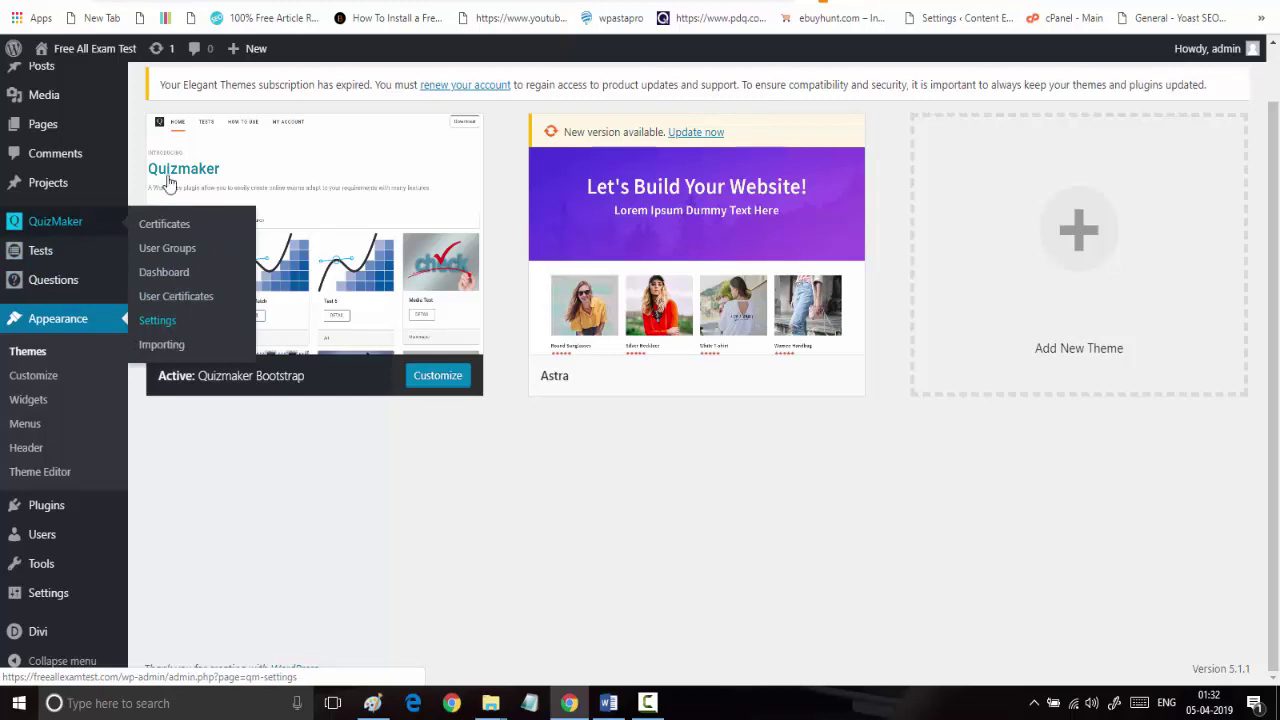
Review Quizmaker's installable file and license certificate download choices on CodeCanyon and return to the WordPress Themes page
left_click(480, 1)
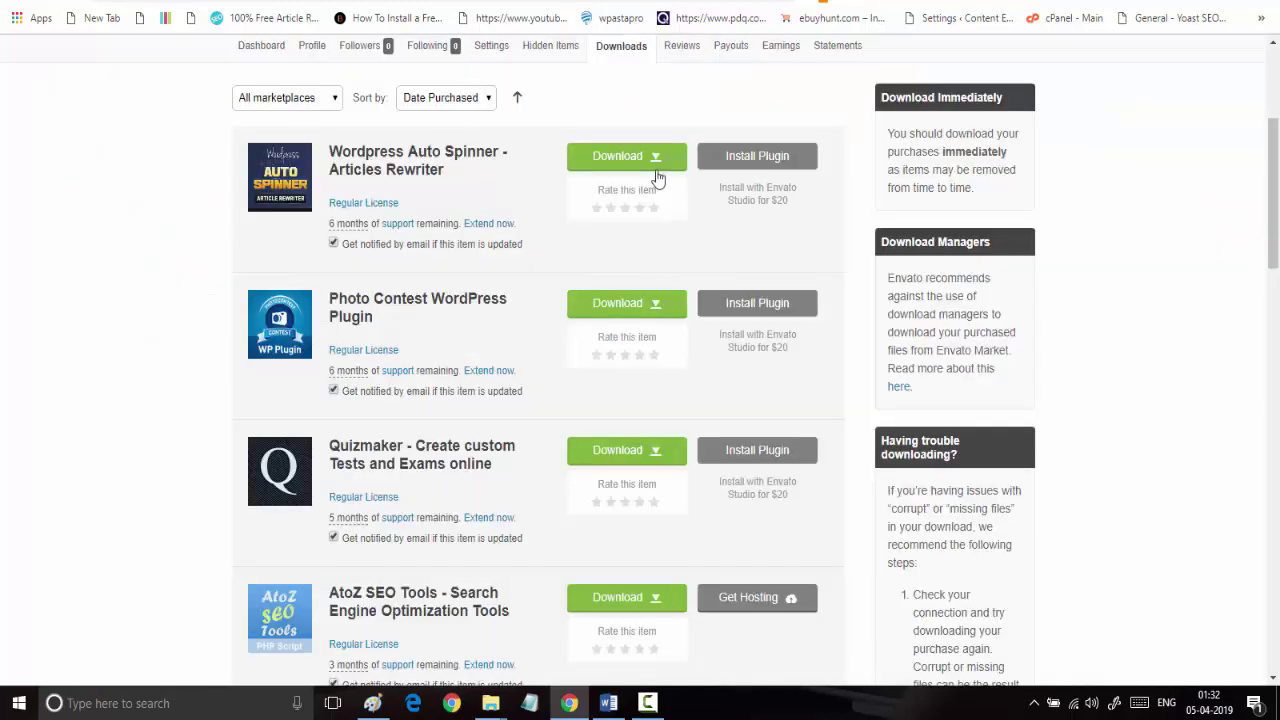
left_click(618, 453)
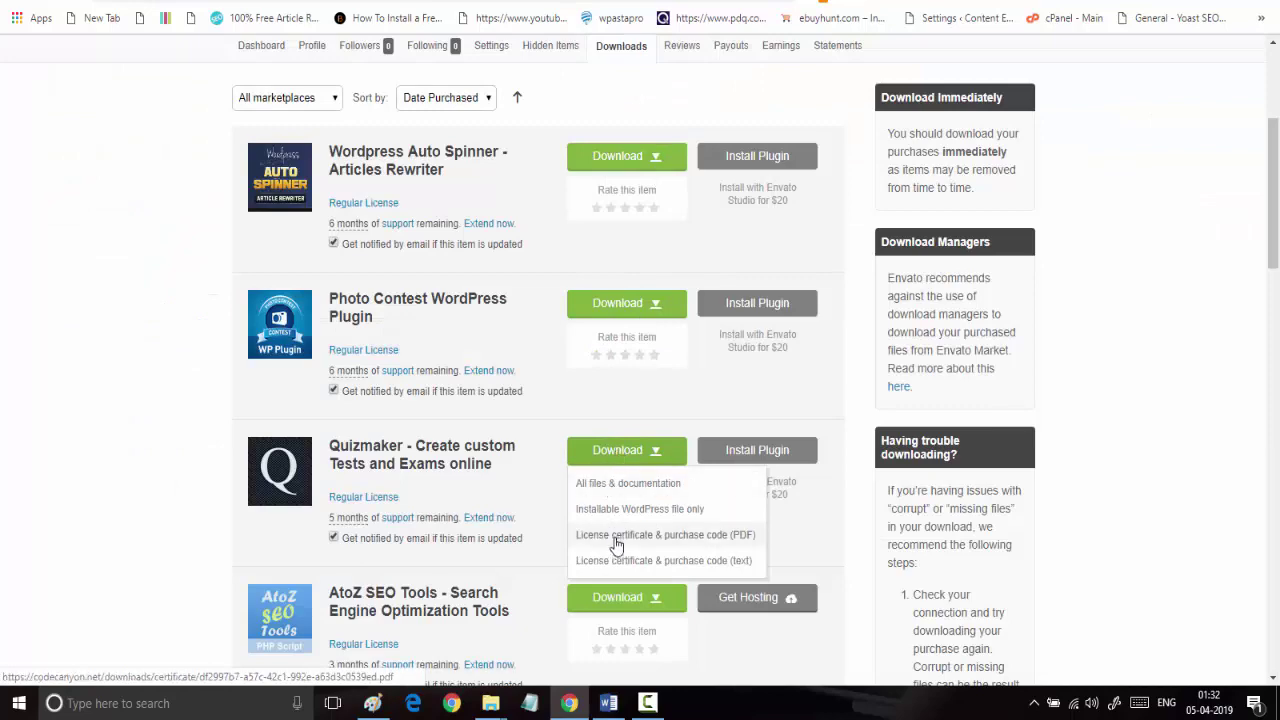
left_click(400, 1)
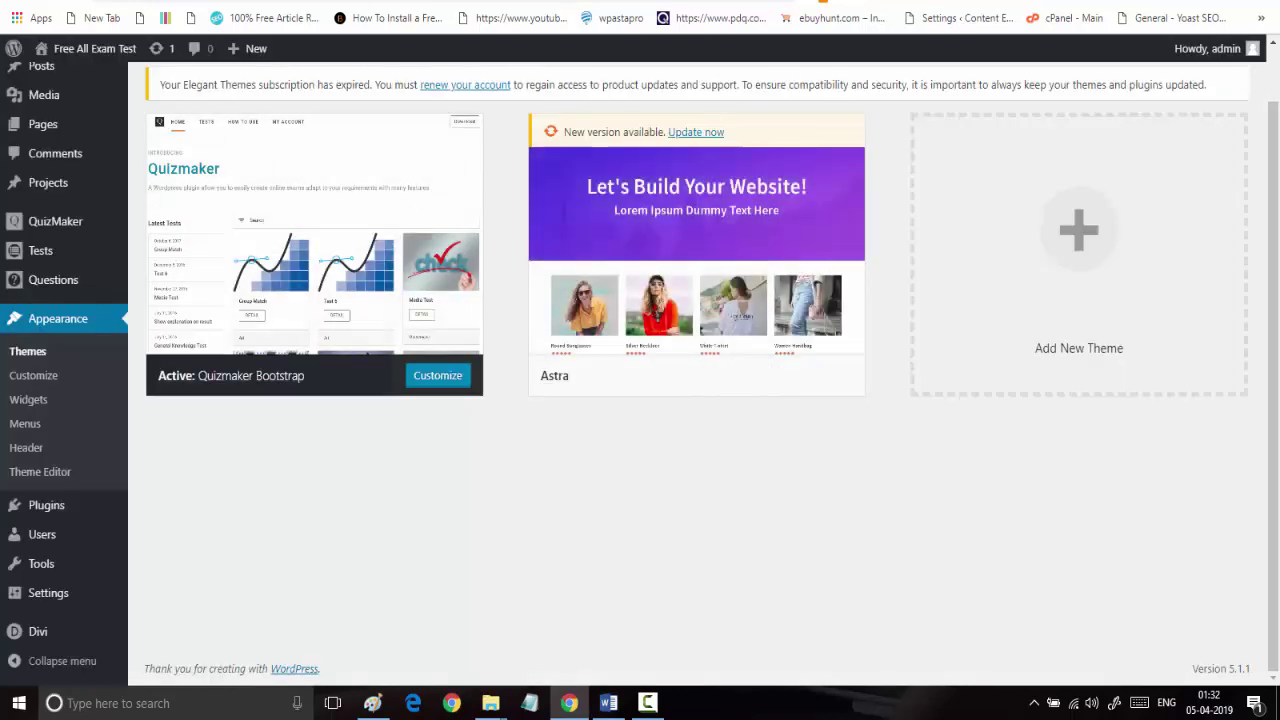
View the Free All Exam Test homepage and return to the admin to look over the Questions, Tests and QuizMaker entries
key("ctrl+Tab")
key("ctrl+Tab")
key("ctrl+Tab")
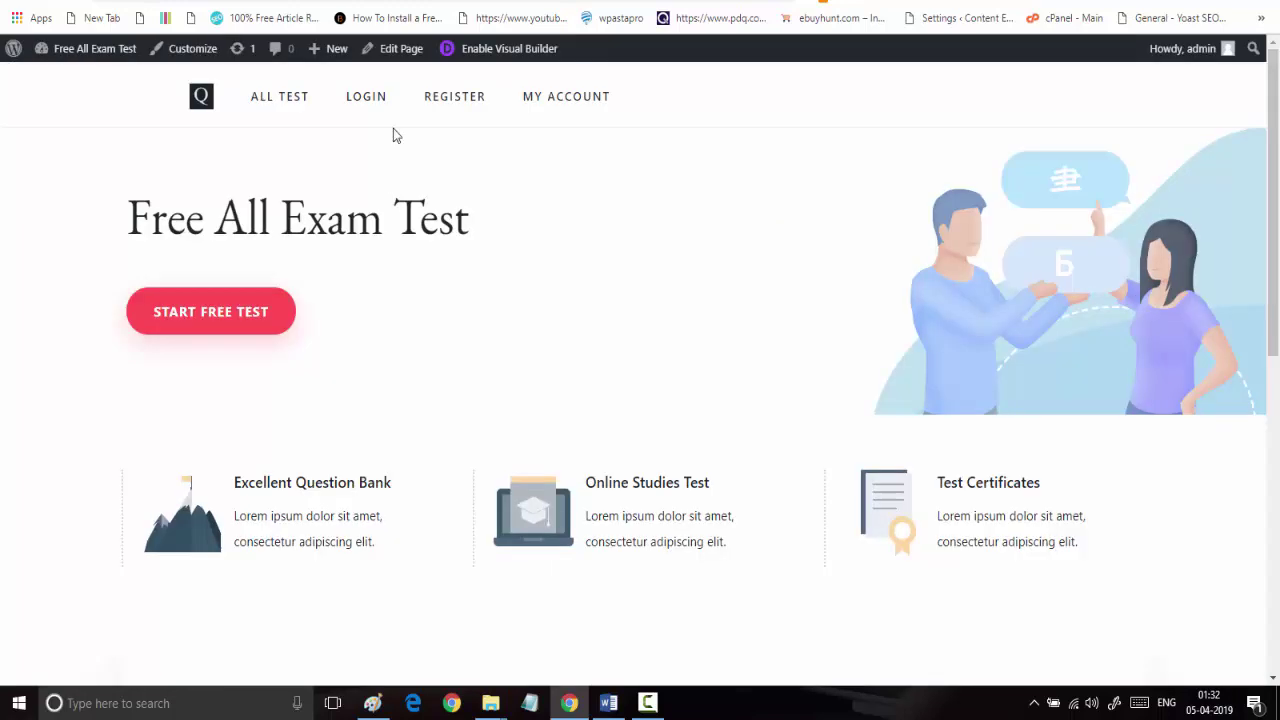
key("ctrl+Tab")
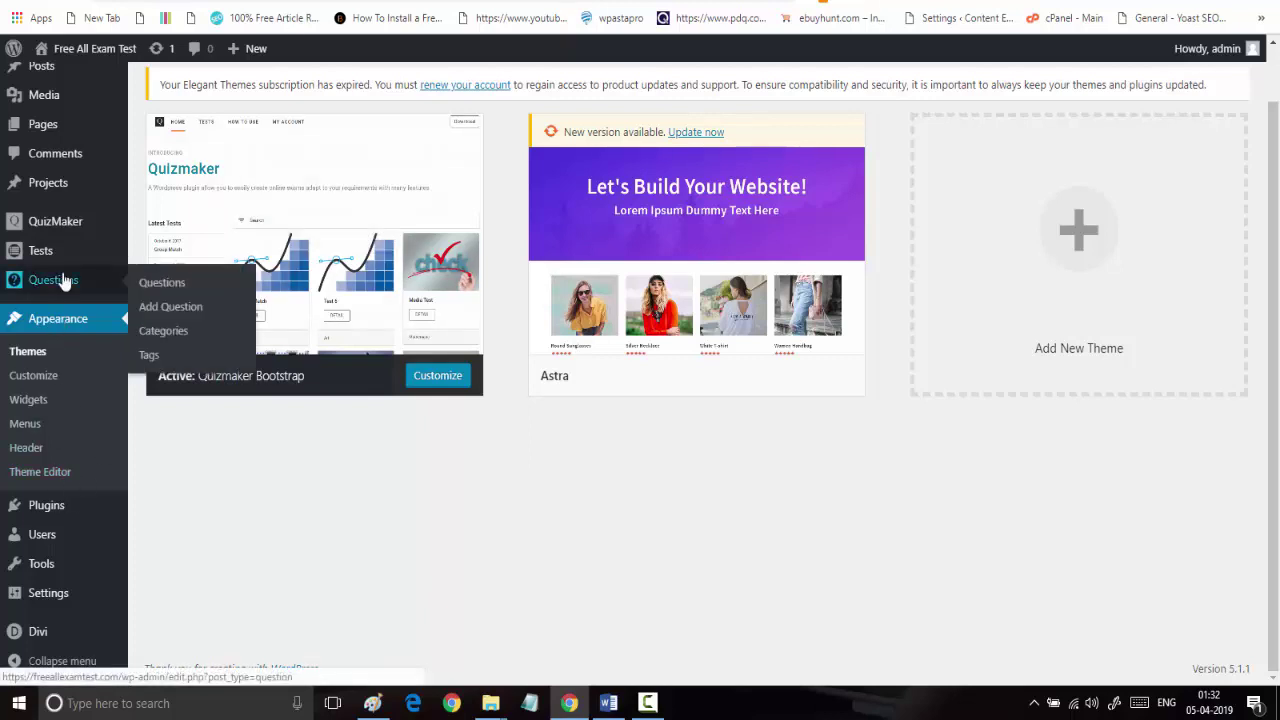
mouse_move(62, 257)
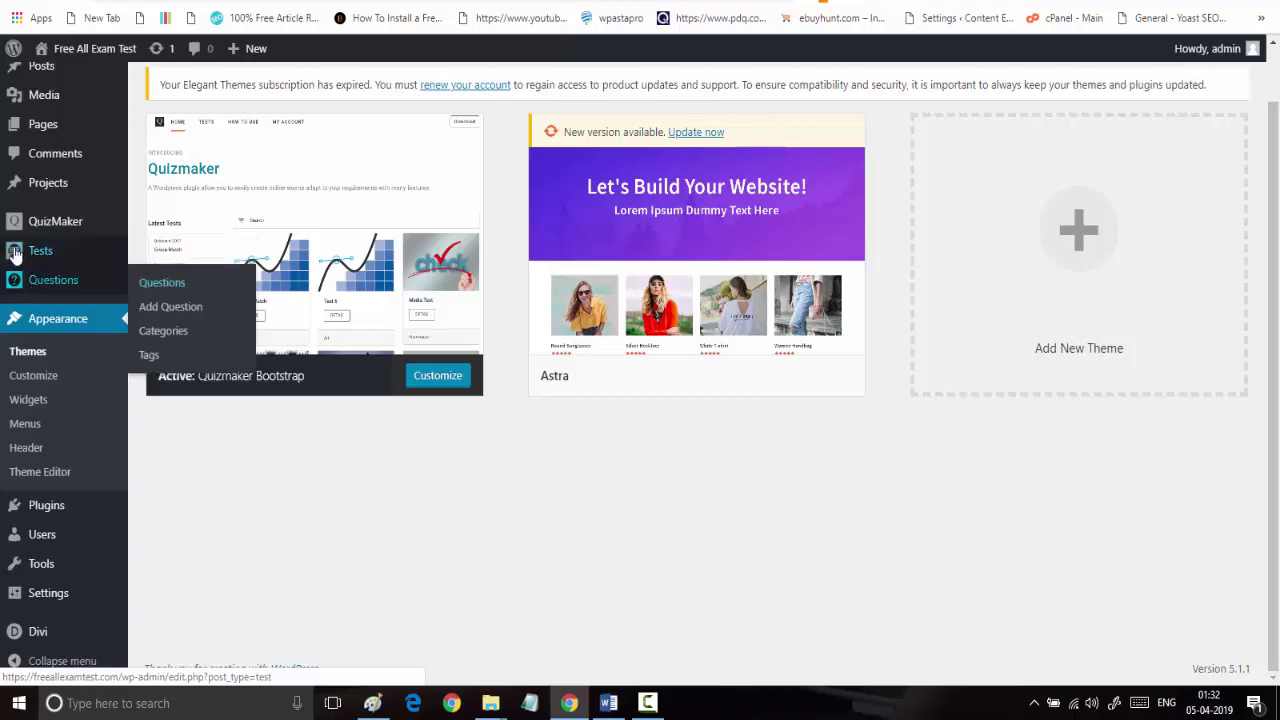
mouse_move(62, 222)
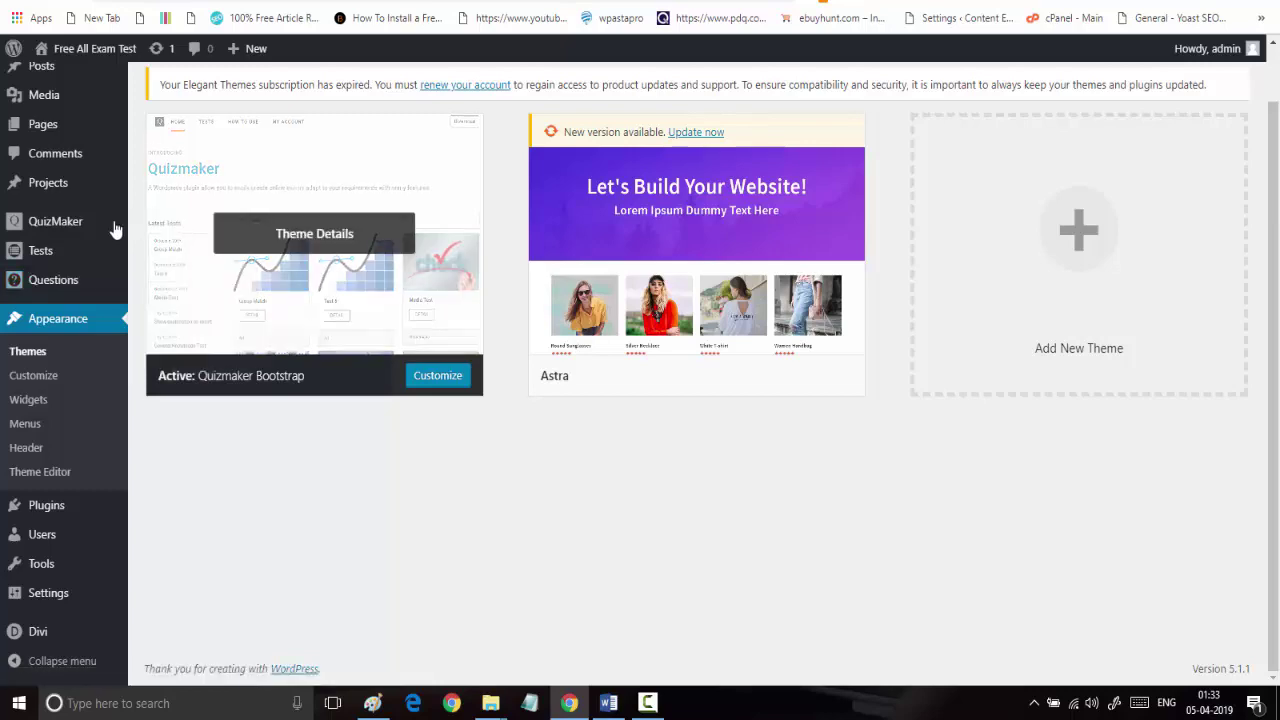
View the details of the active Quizmaker Bootstrap theme and close them
left_click(264, 245)
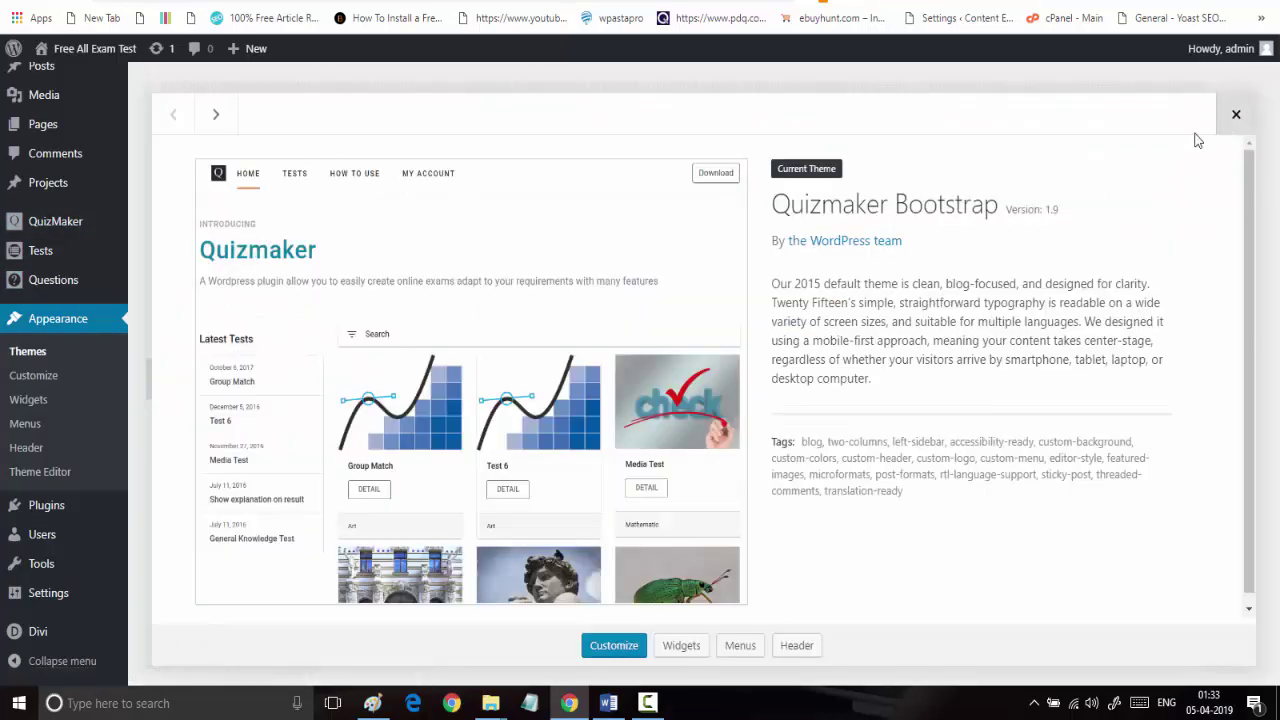
left_click(1234, 116)
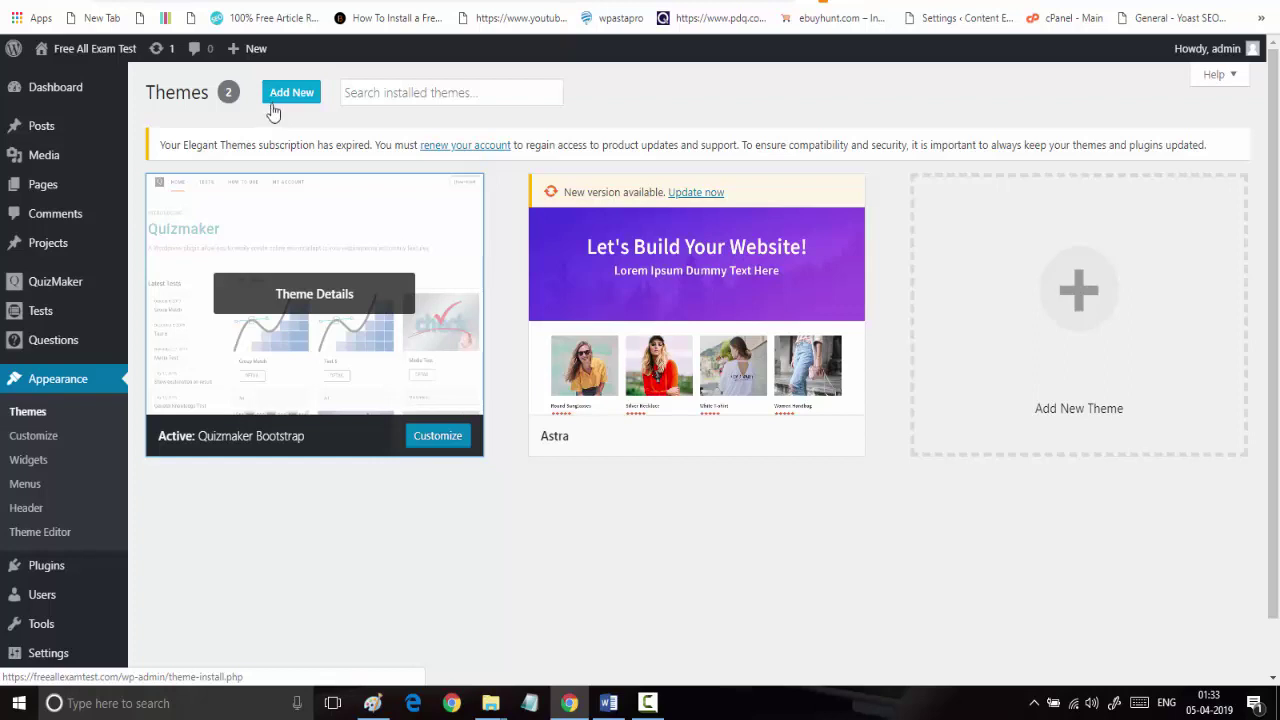
mouse_move(658, 278)
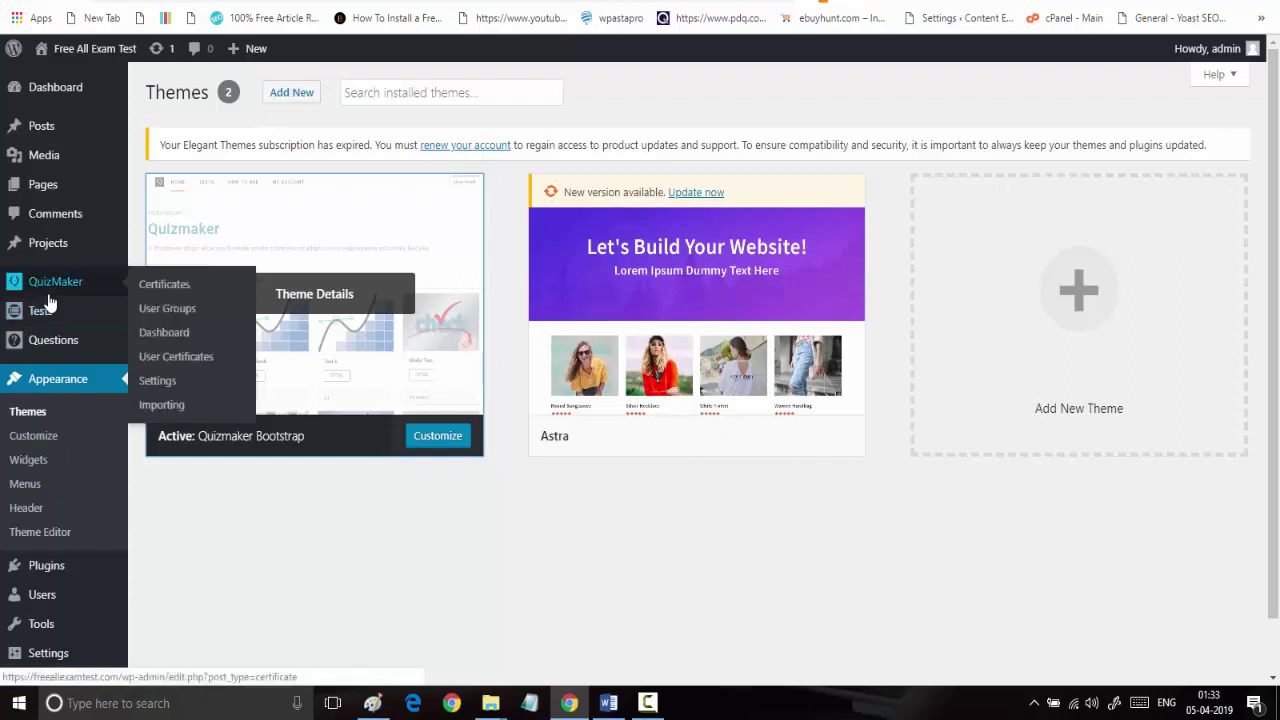
Open the Free All Exam Test site in a new tab and look through its homepage sections
mouse_move(94, 50)
right_click(96, 80)
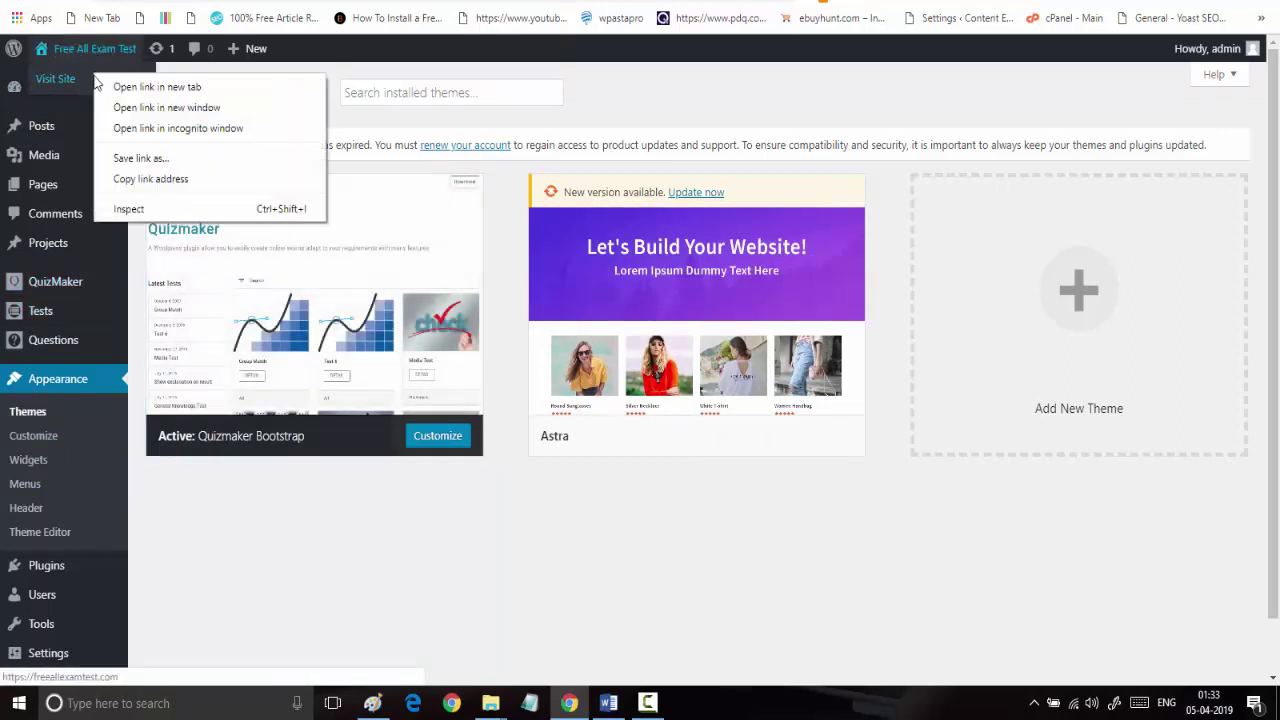
left_click(104, 86)
left_click(374, 4)
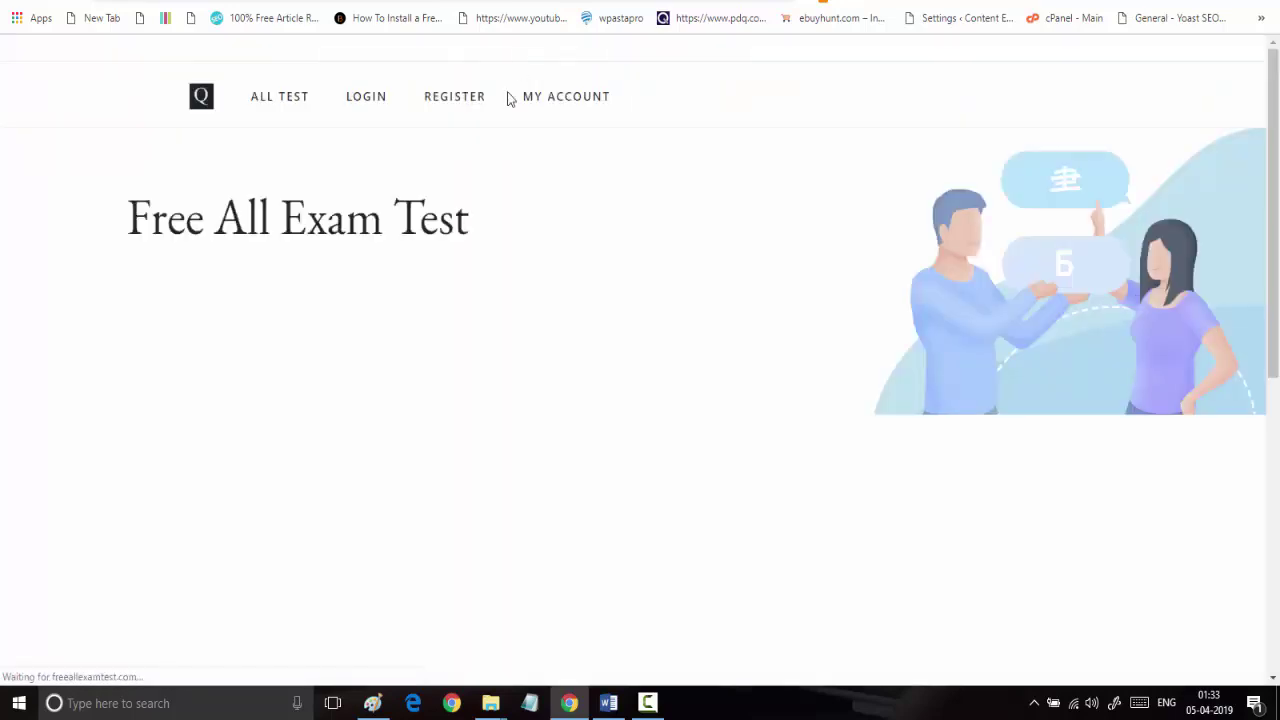
scroll(443, 174, "down", 3)
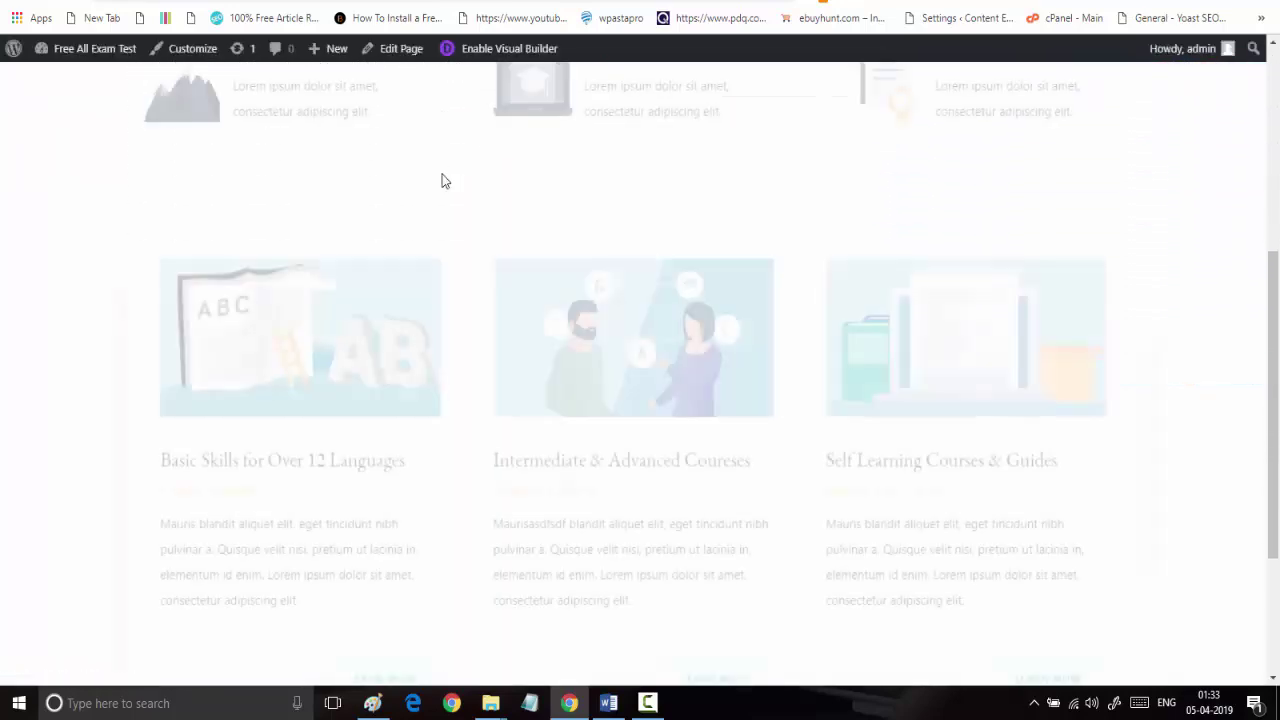
scroll(442, 178, "up", 3)
scroll(442, 178, "down", 5)
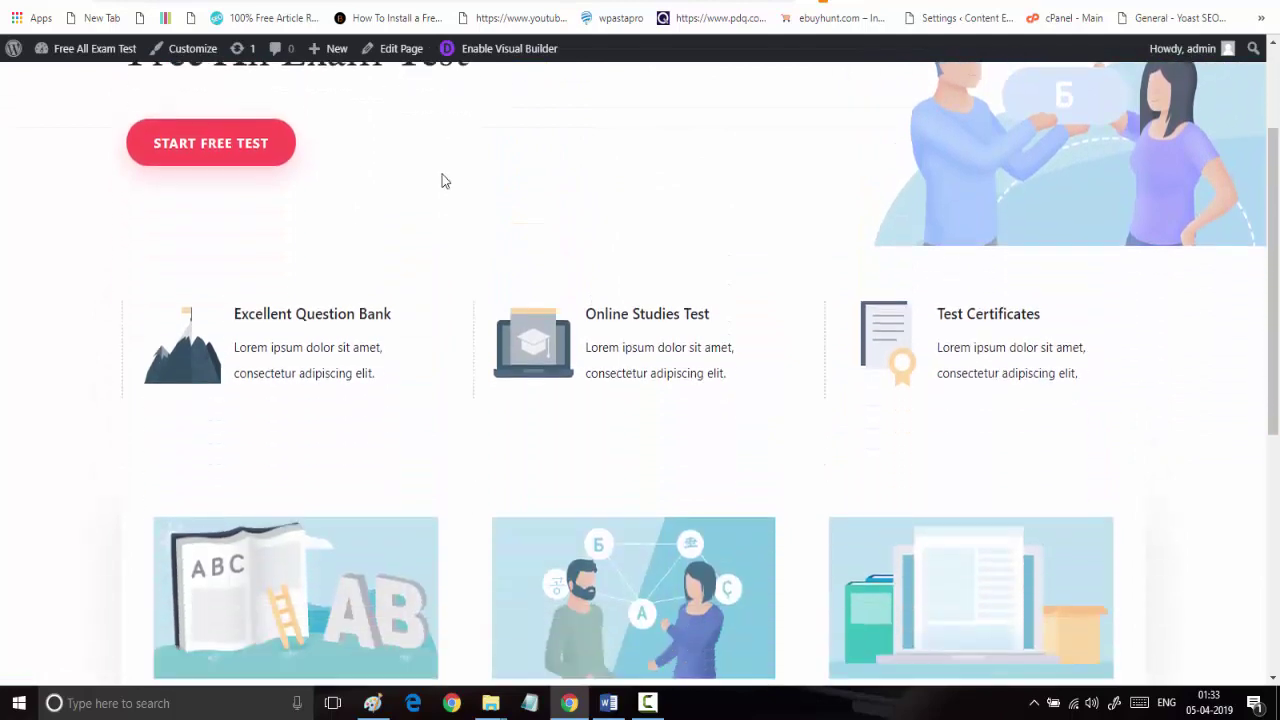
scroll(442, 178, "down", 2)
scroll(442, 178, "up", 6)
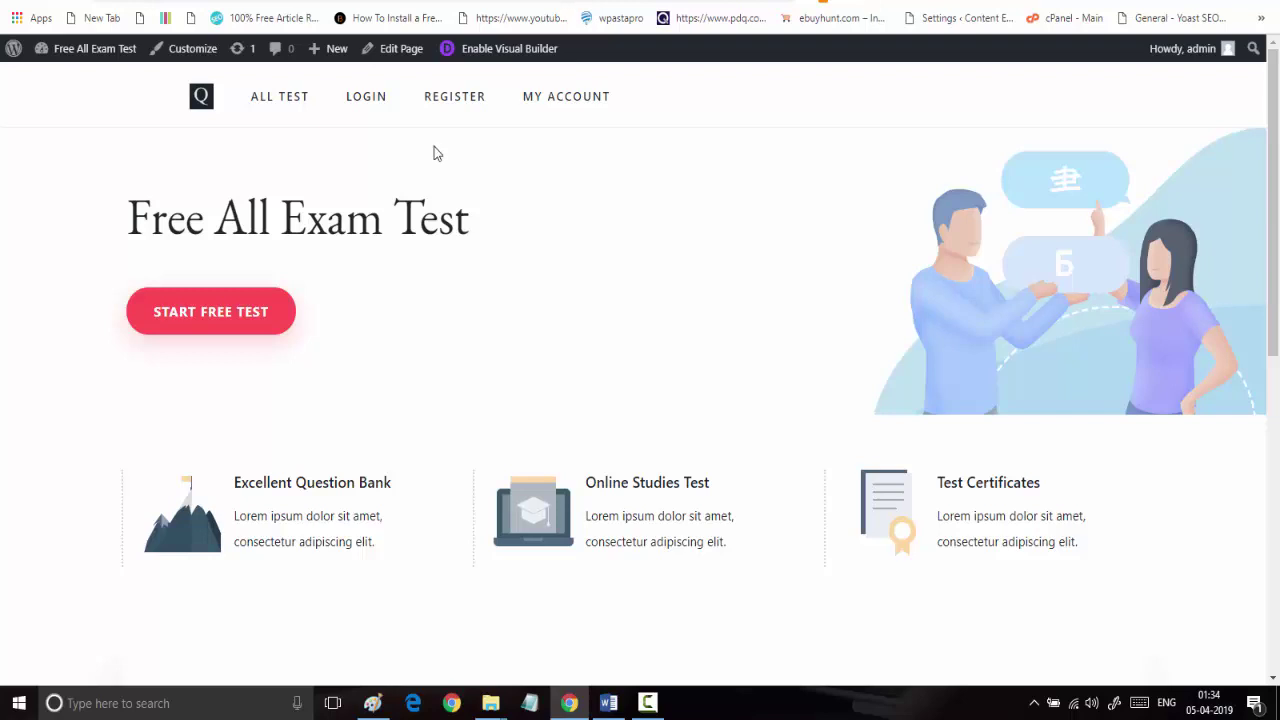
Return to the Themes page, look over the rest of the admin menu and switch back to the exam site's homepage
key("ctrl+Tab")
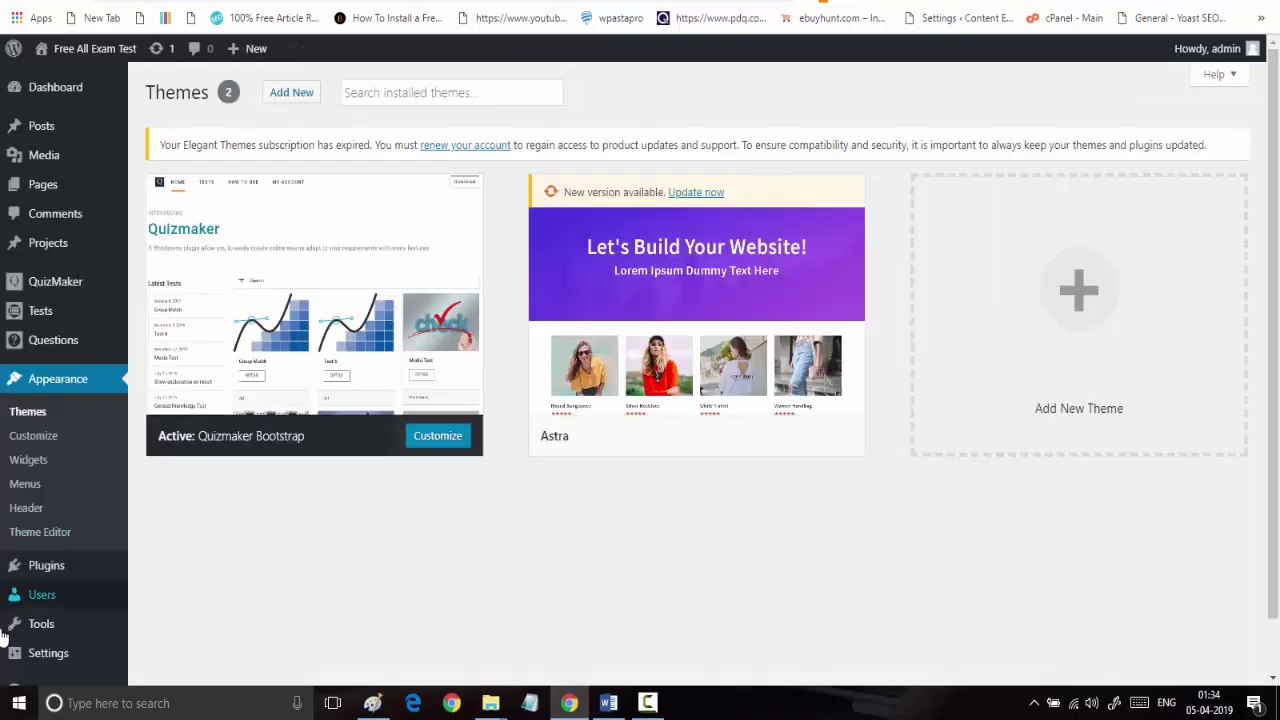
scroll(14, 634, "down", 1)
mouse_move(103, 645)
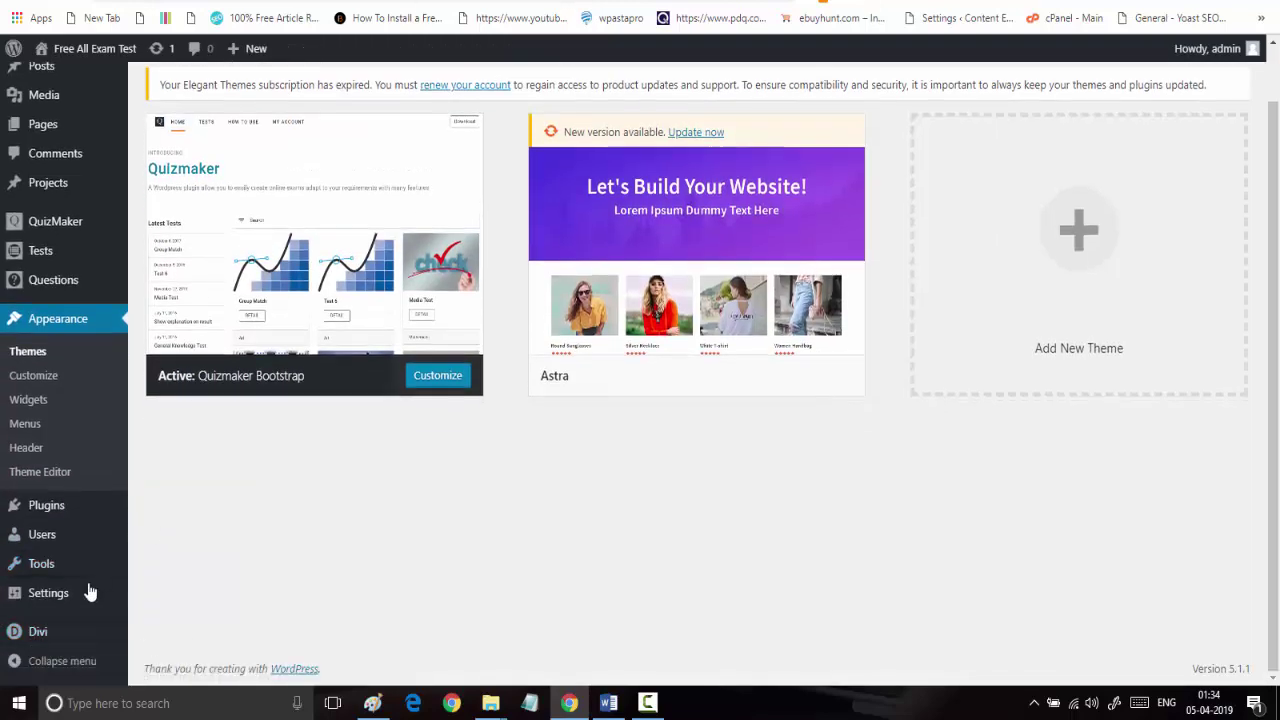
left_click(692, 1)
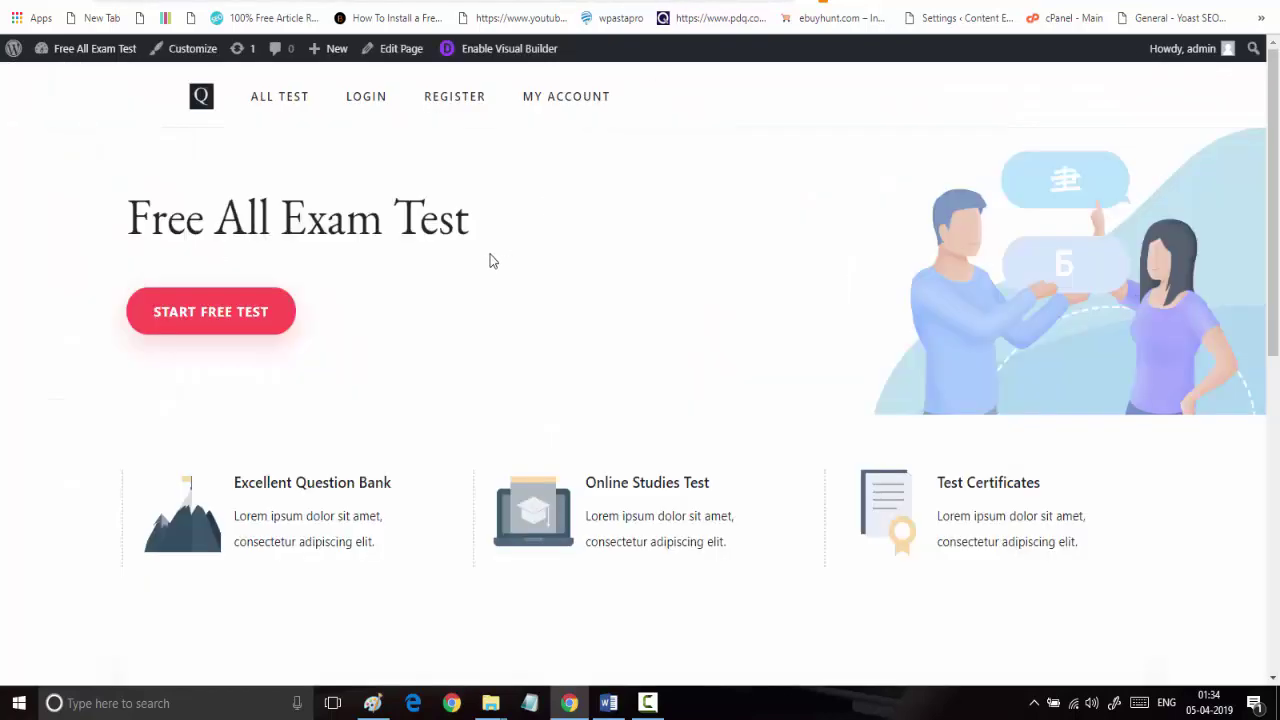
Look over the exam site's homepage and open its free tests archive
scroll(586, 406, "down", 7)
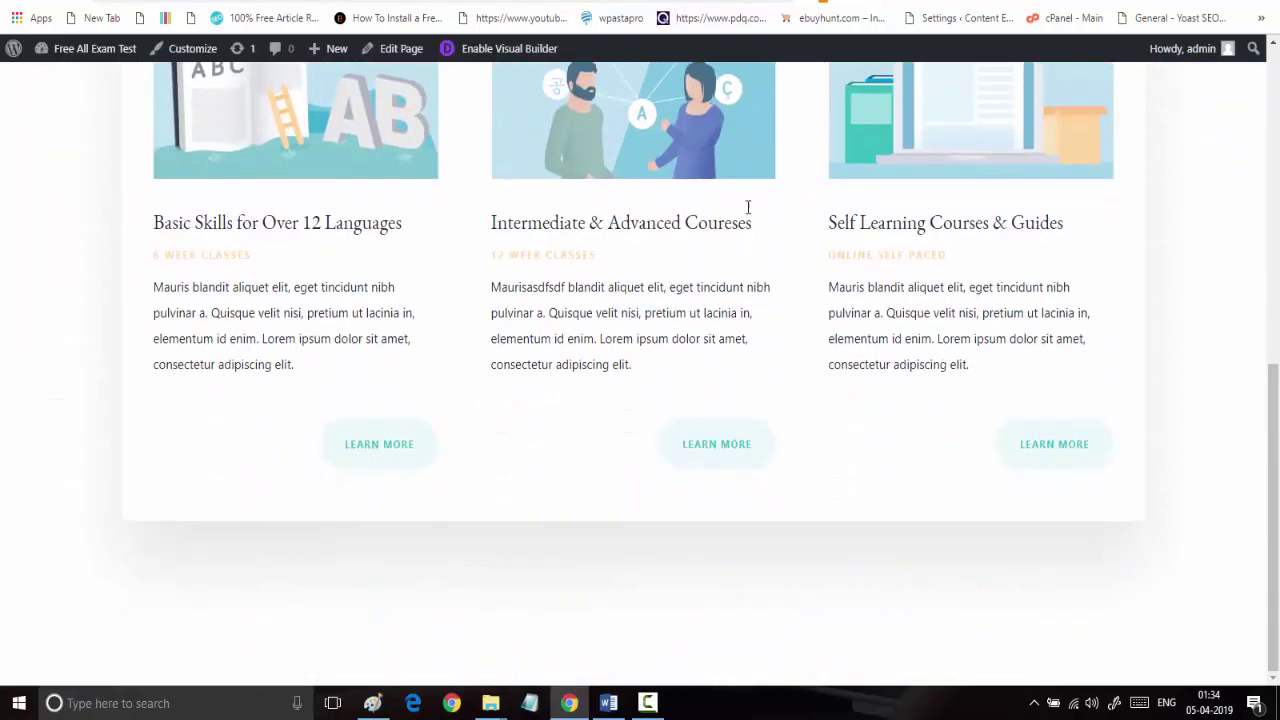
scroll(641, 395, "up", 8)
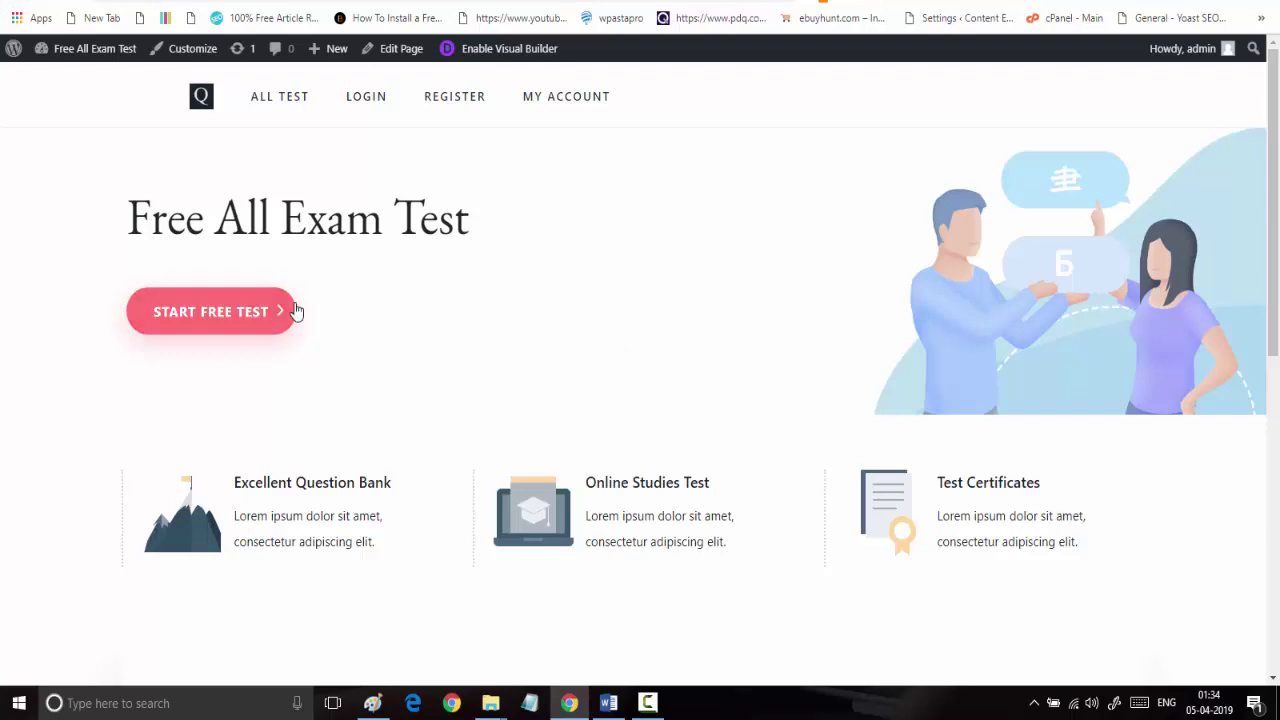
left_click(229, 318)
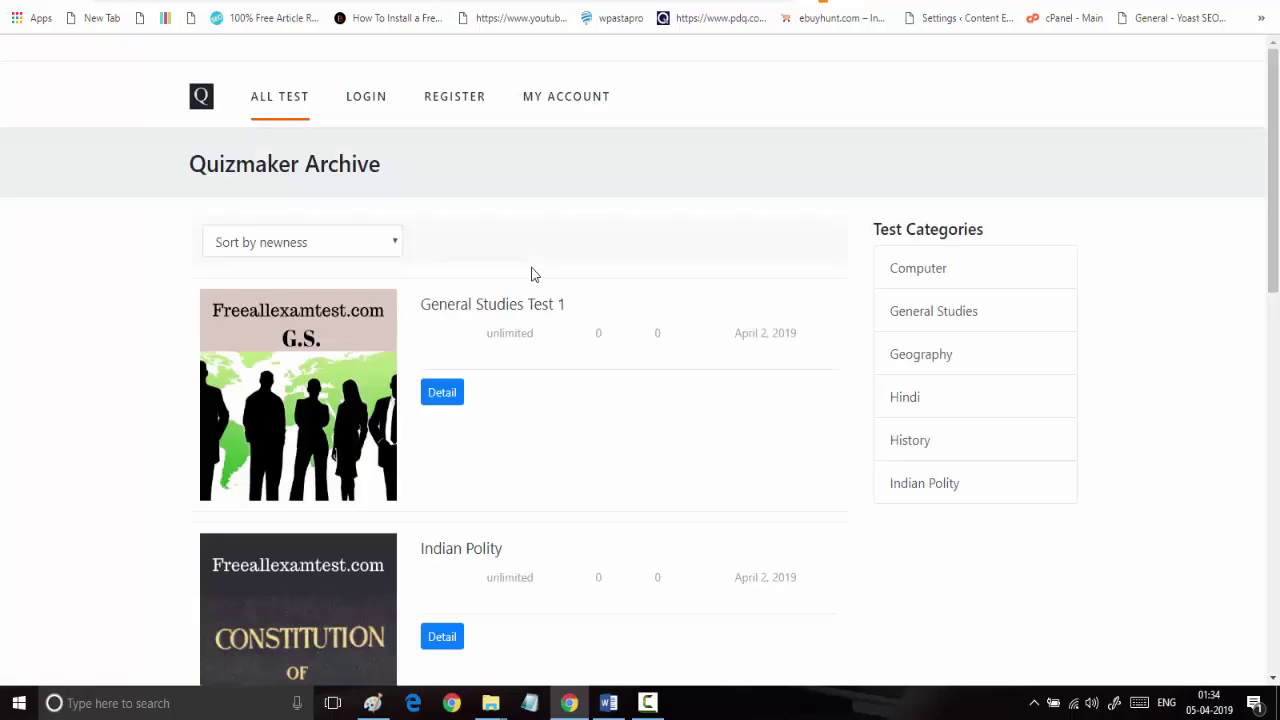
Look through the tests listed in the Quizmaker archive, from General Studies Test 1 to Hindi Test 1
scroll(529, 203, "down", 3)
scroll(538, 264, "down", 9)
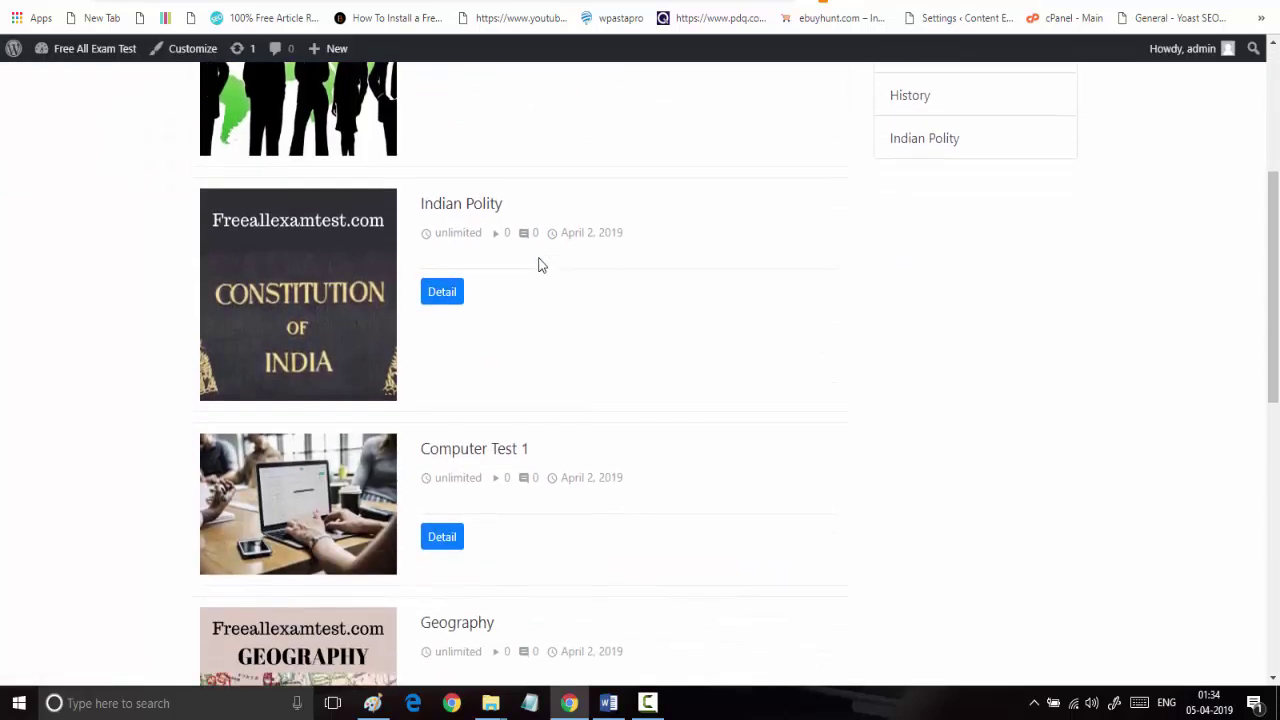
scroll(530, 290, "up", 12)
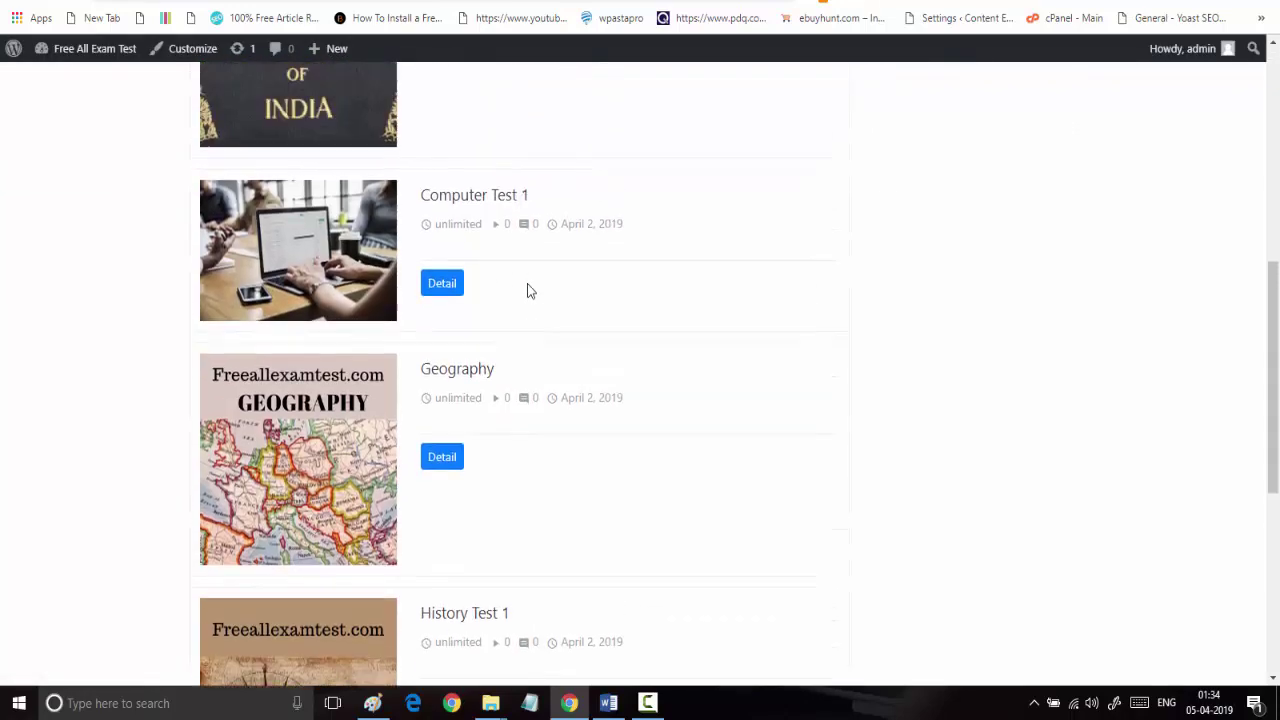
scroll(462, 225, "down", 9)
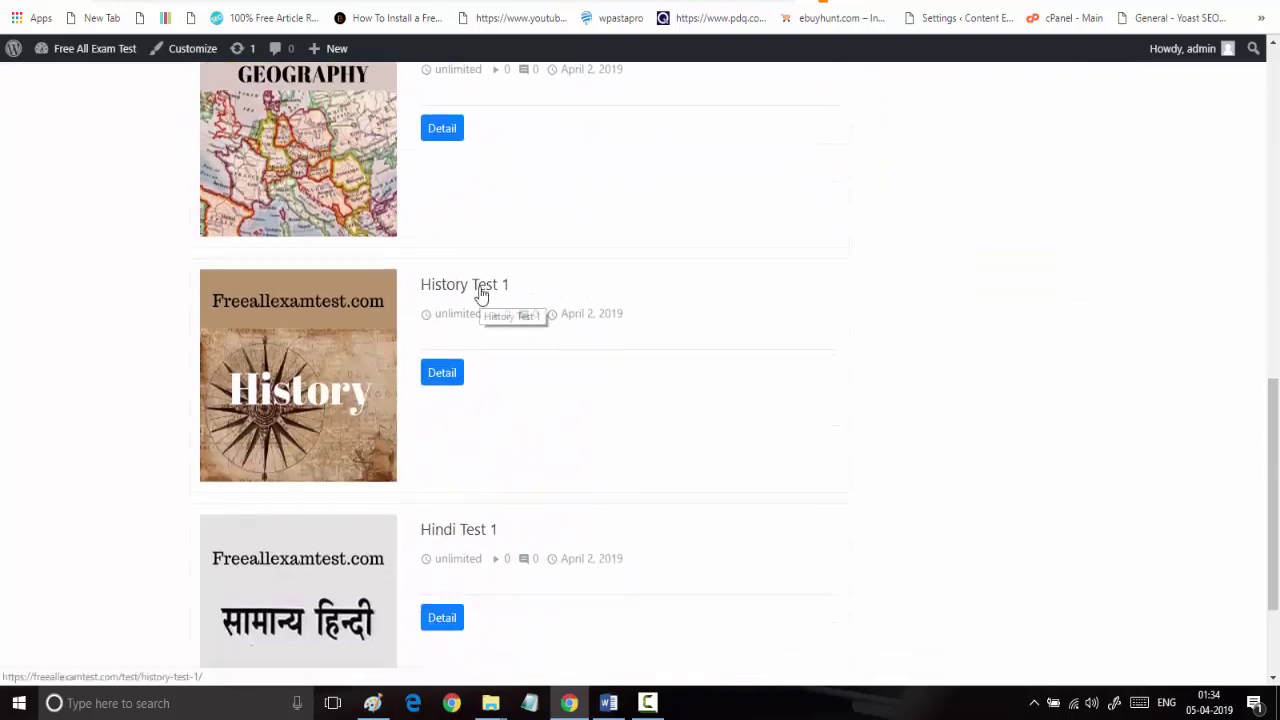
scroll(480, 295, "down", 2)
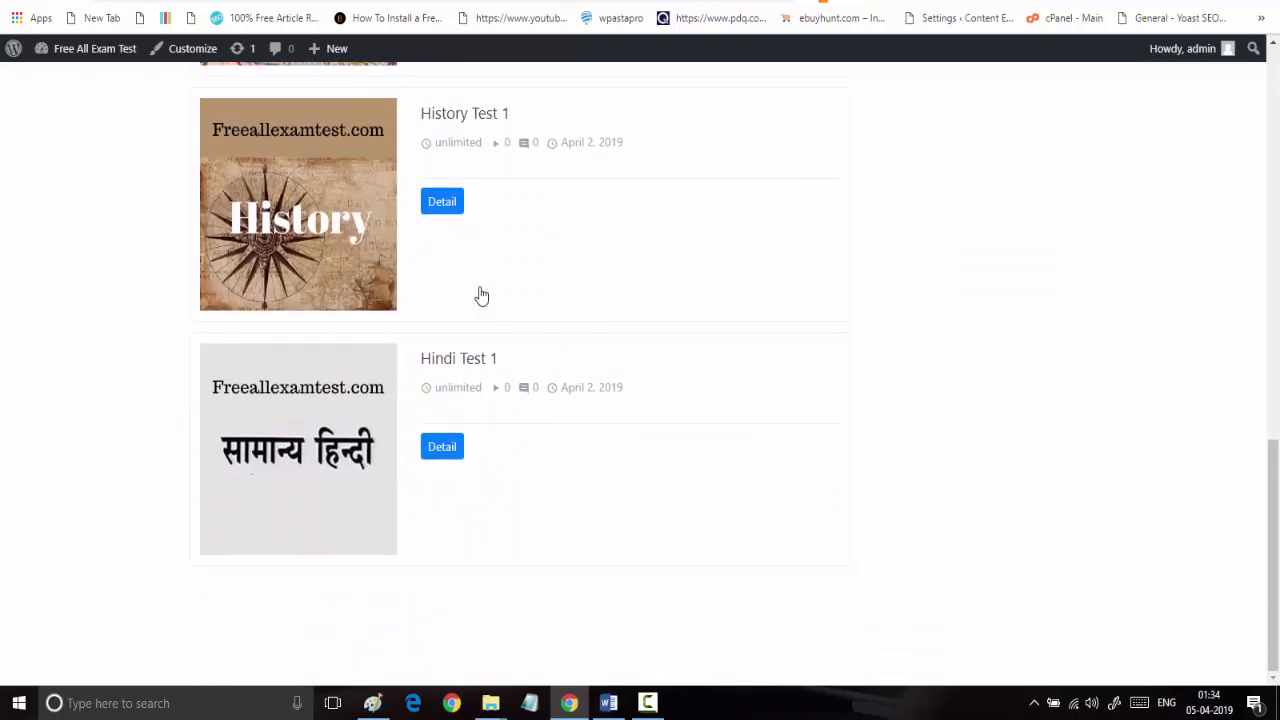
scroll(481, 295, "up", 5)
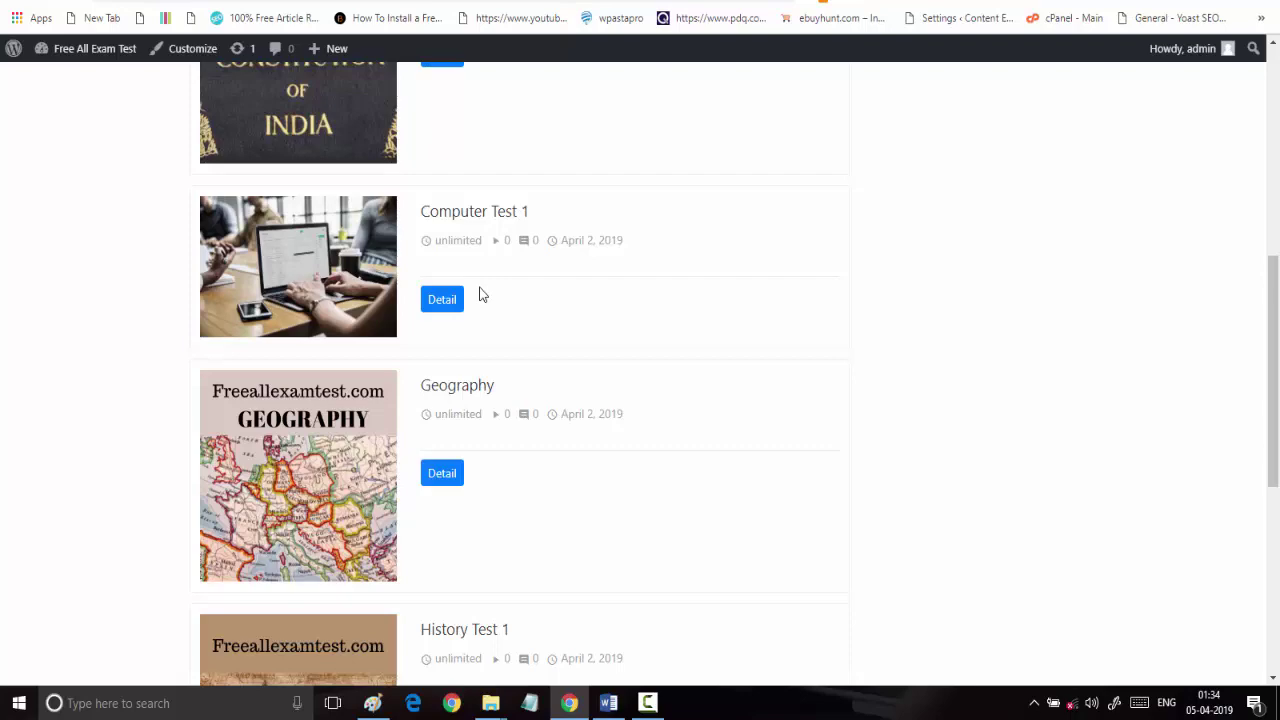
scroll(478, 294, "up", 5)
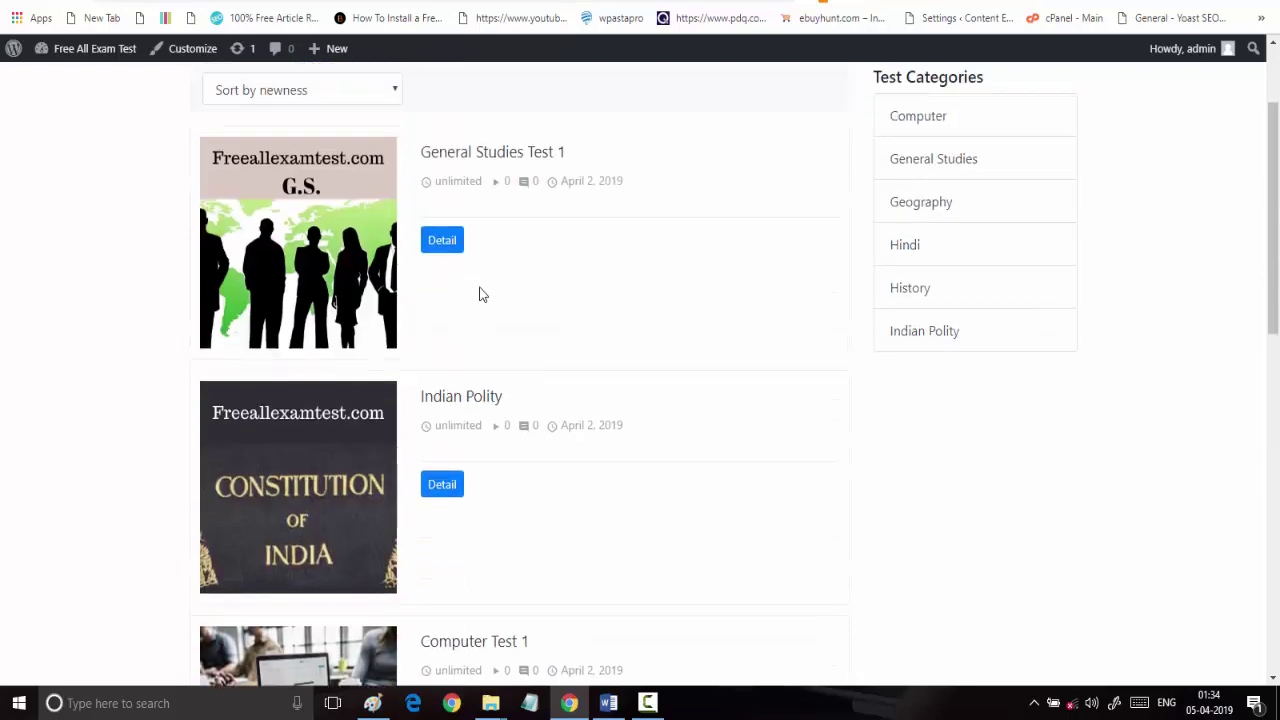
Sort the archive's tests by duration from low to high, checking the network connection so the page loads
left_click(374, 243)
key("Down")
key("Return")
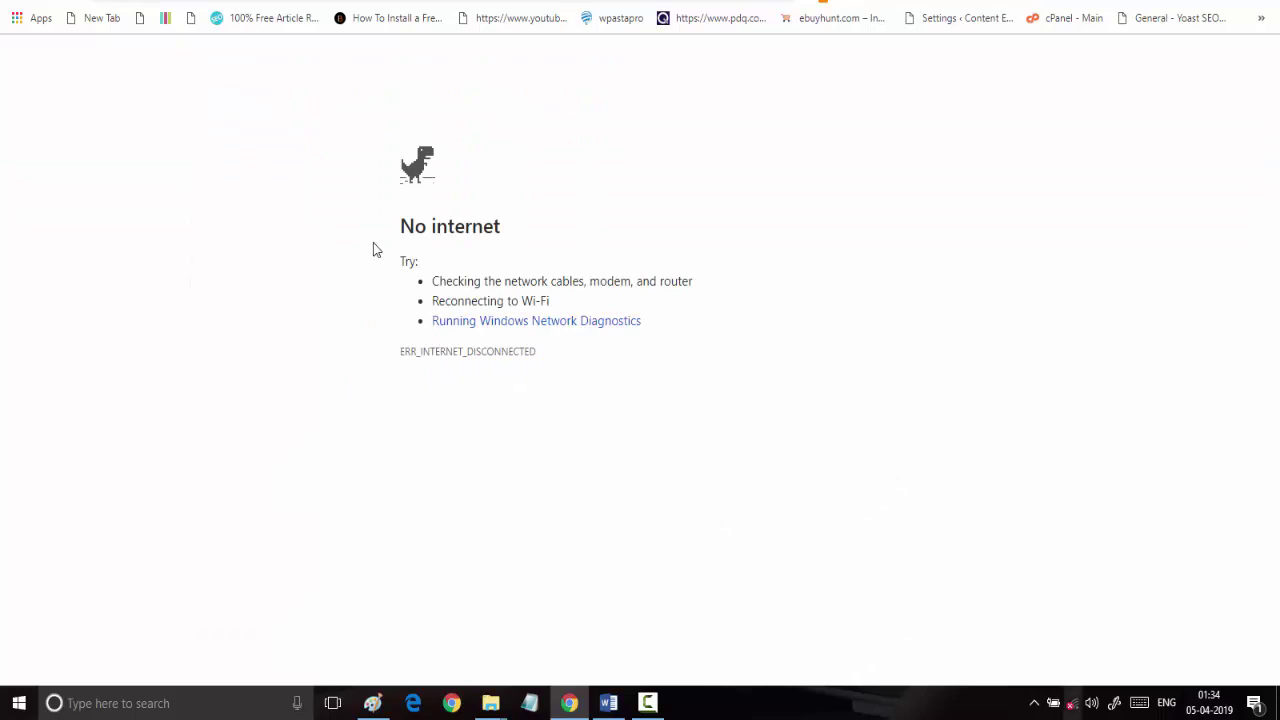
left_click(1073, 703)
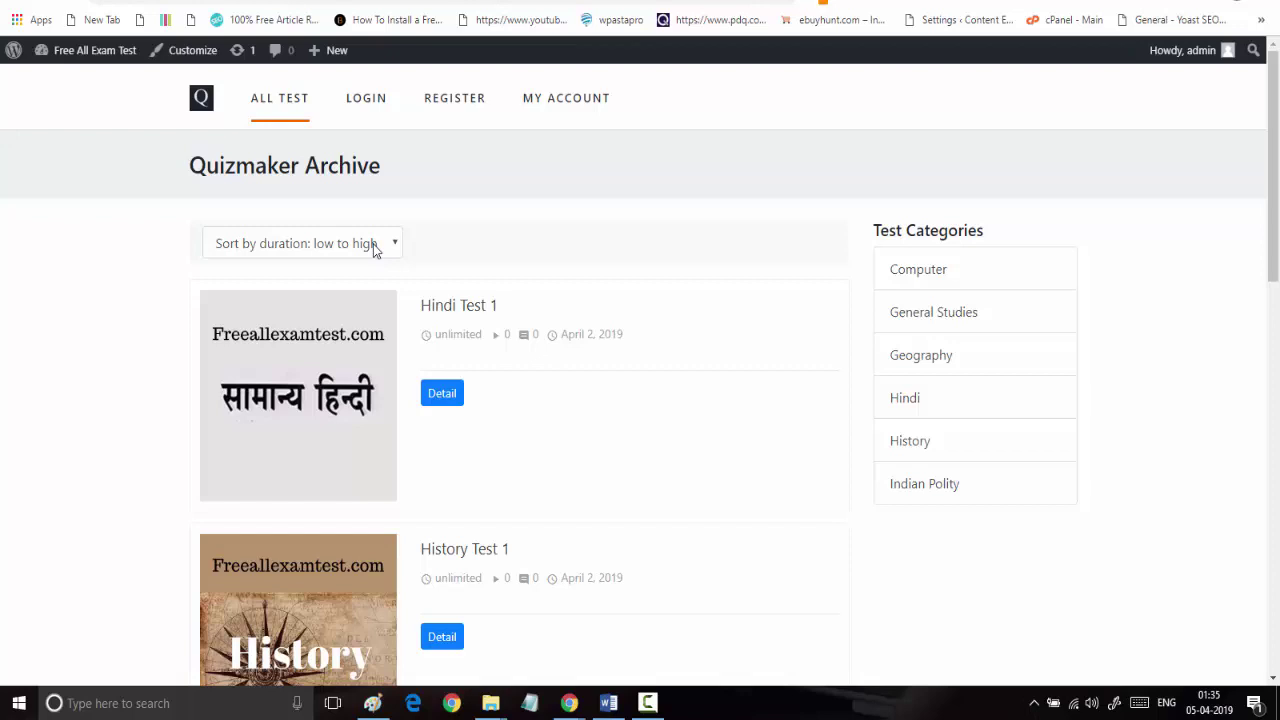
scroll(373, 248, "down", 1)
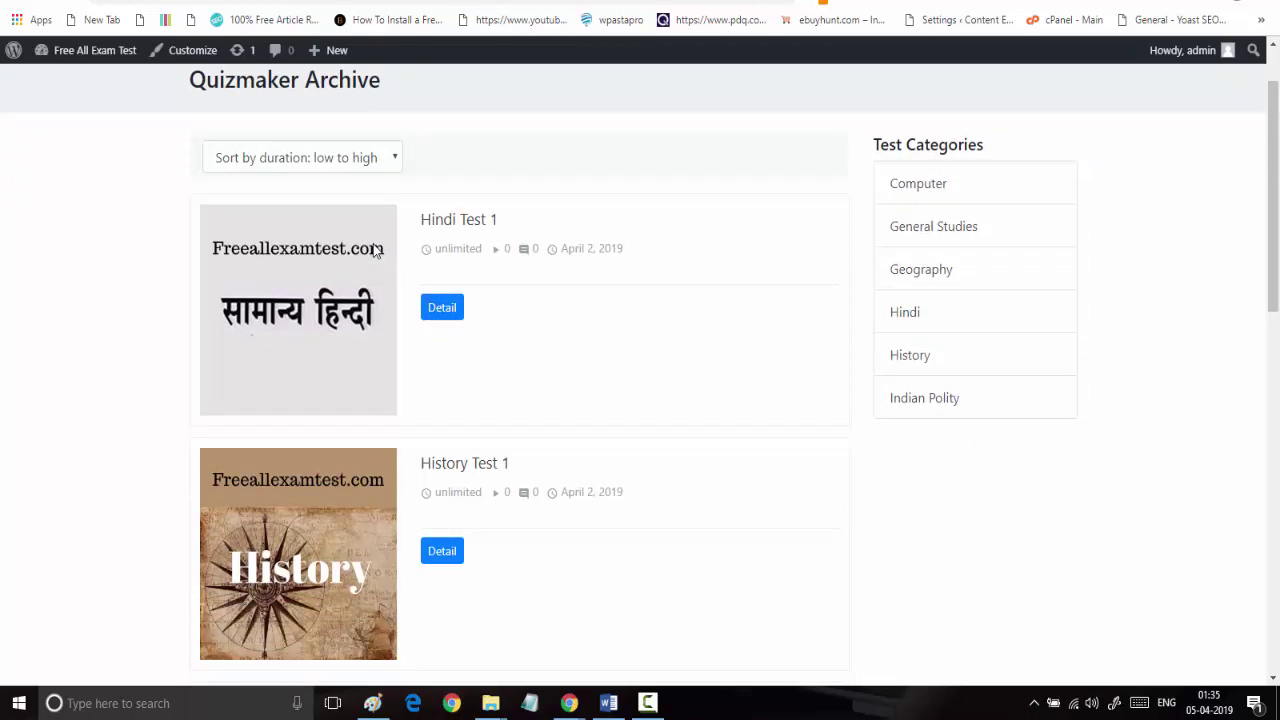
Sort the archive's tests by duration from high to low and look through the reordered list
left_click(300, 157)
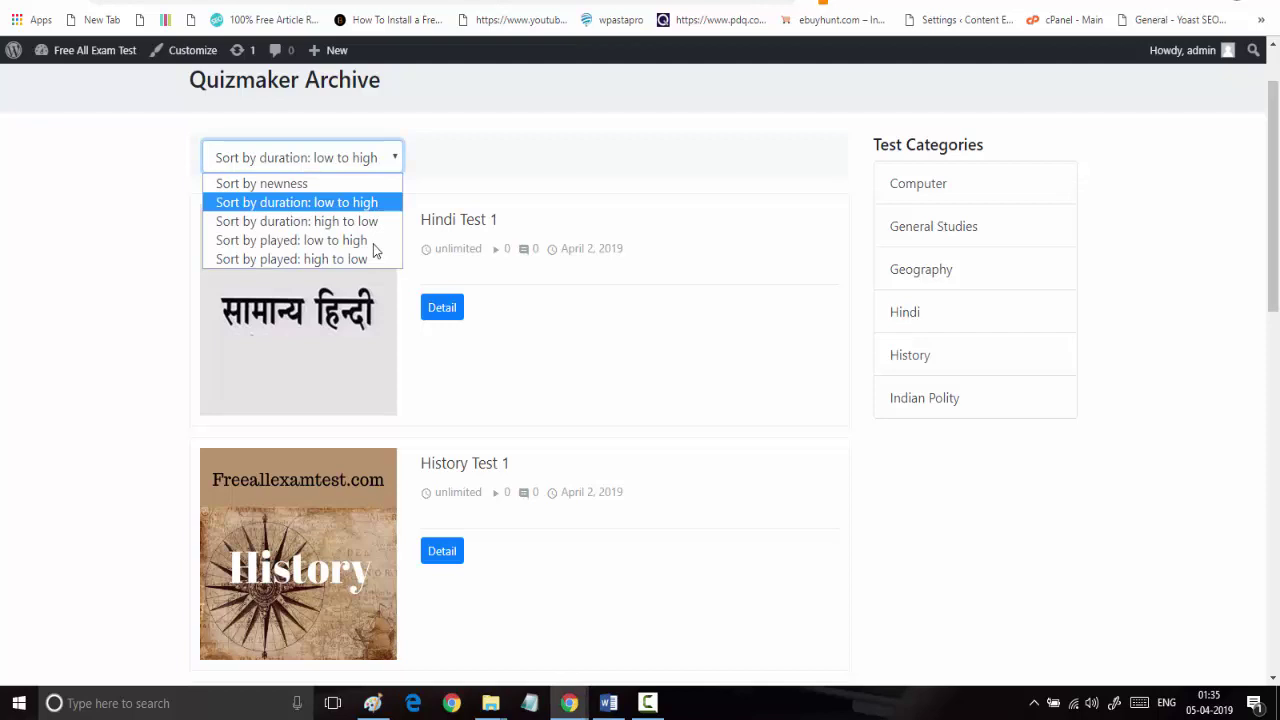
key("Down")
key("Return")
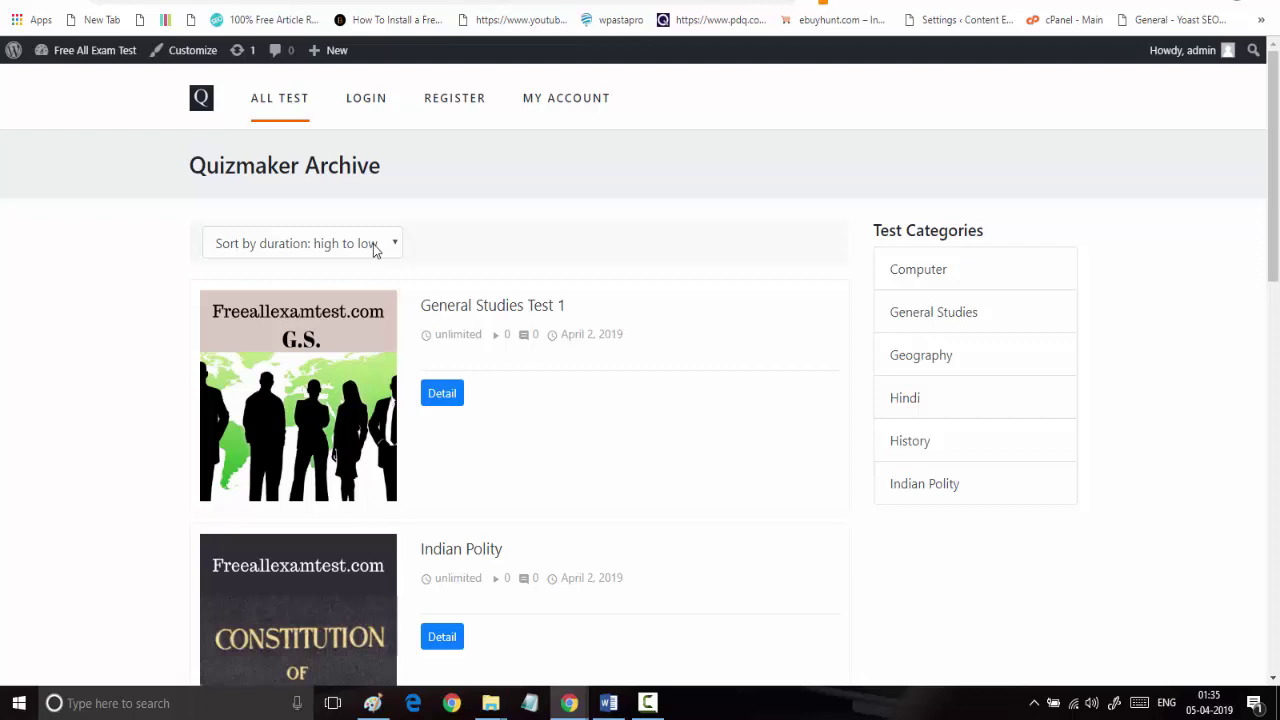
scroll(373, 244, "down", 4)
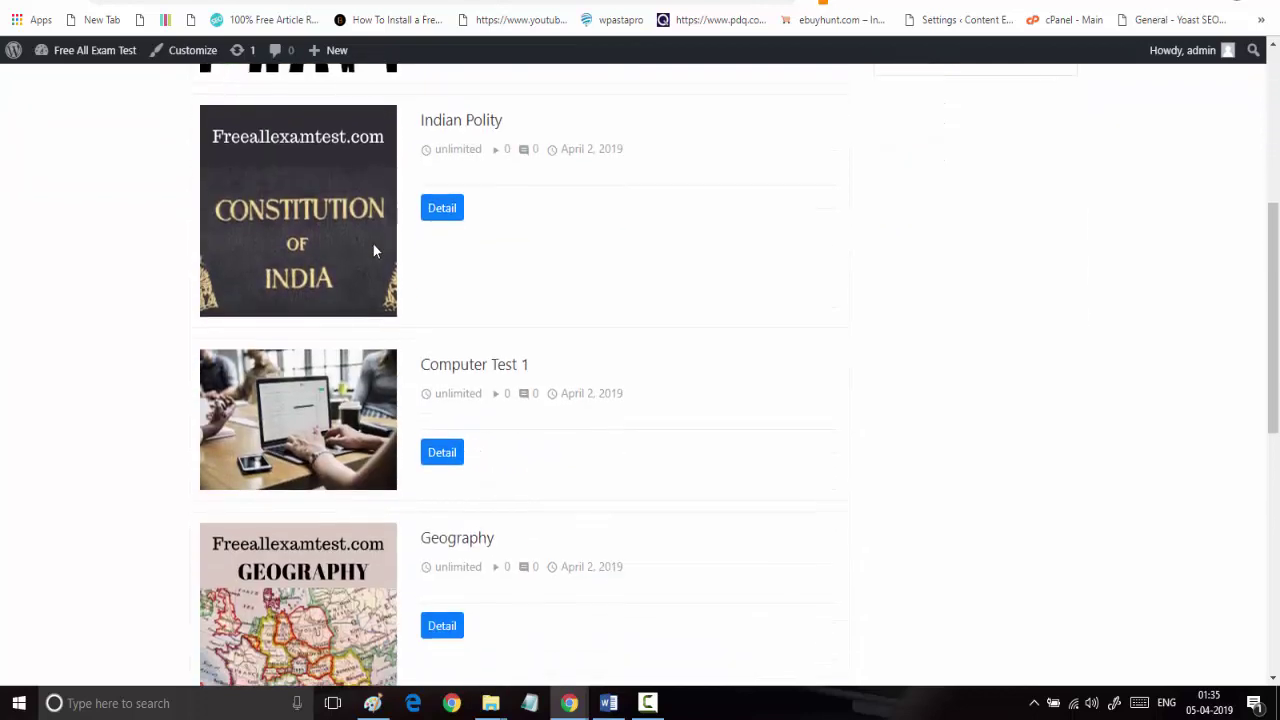
scroll(372, 242, "down", 4)
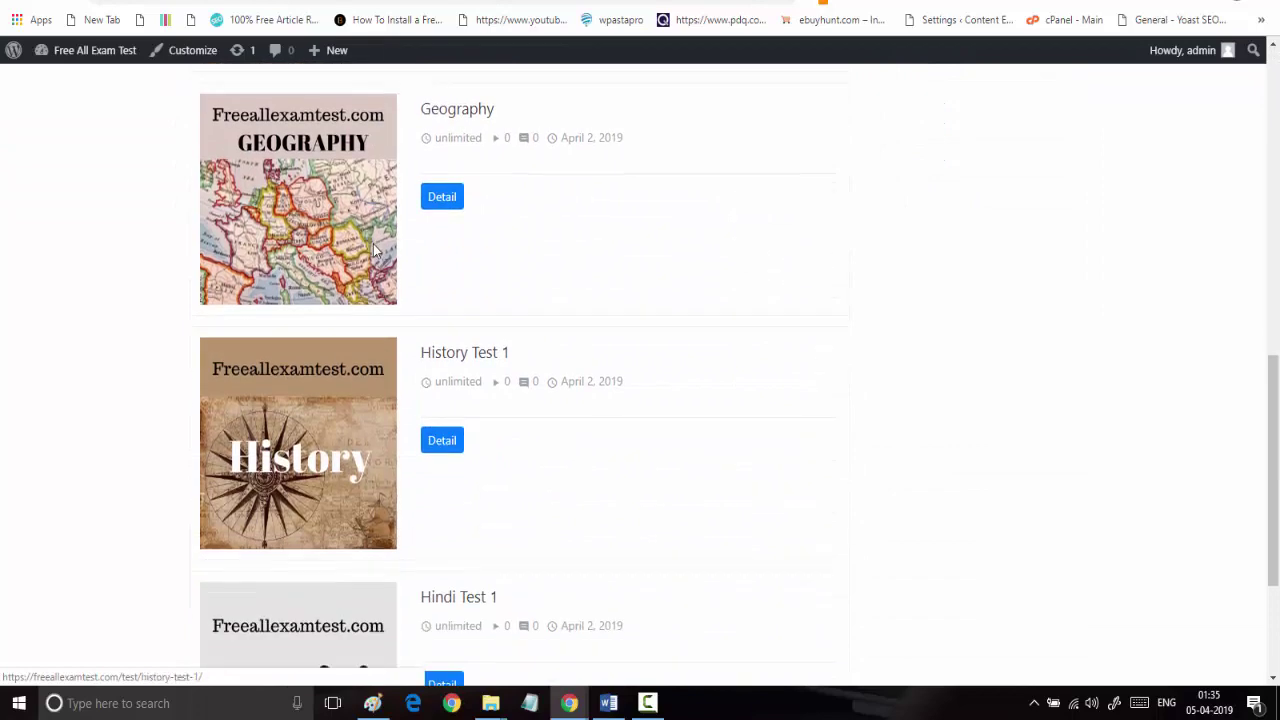
scroll(373, 244, "down", 2)
scroll(373, 244, "up", 9)
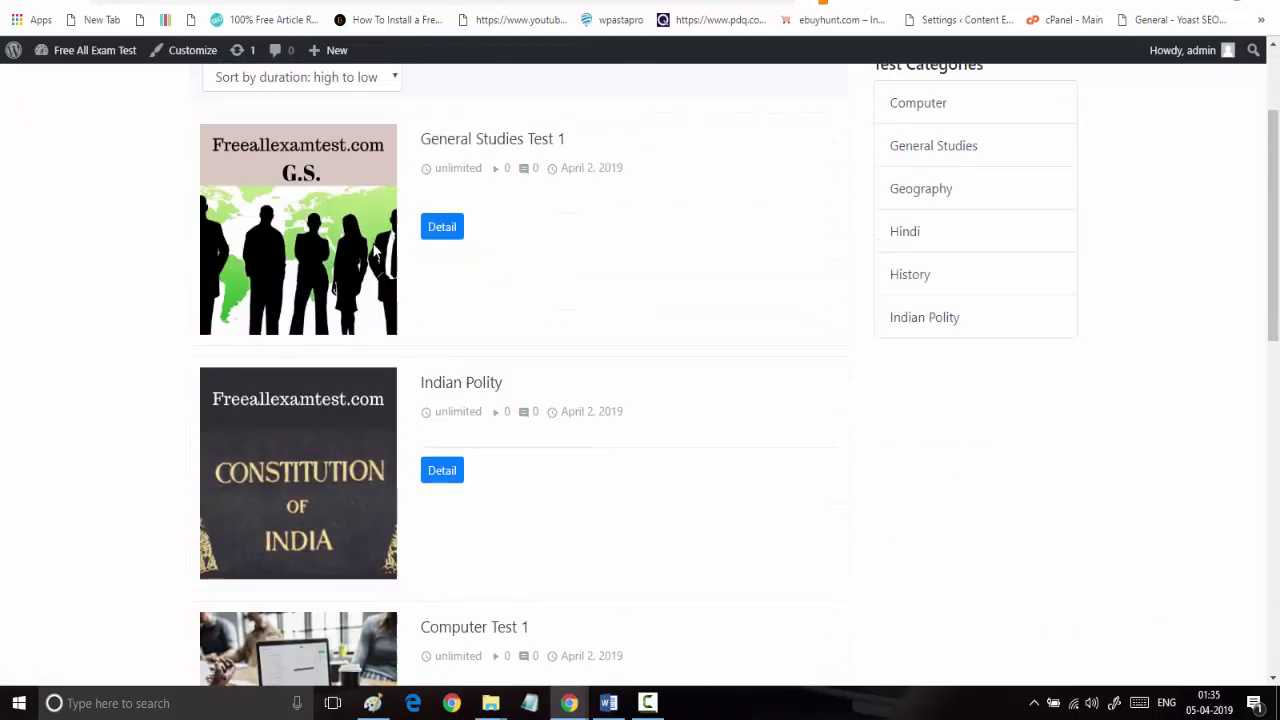
scroll(373, 246, "up", 2)
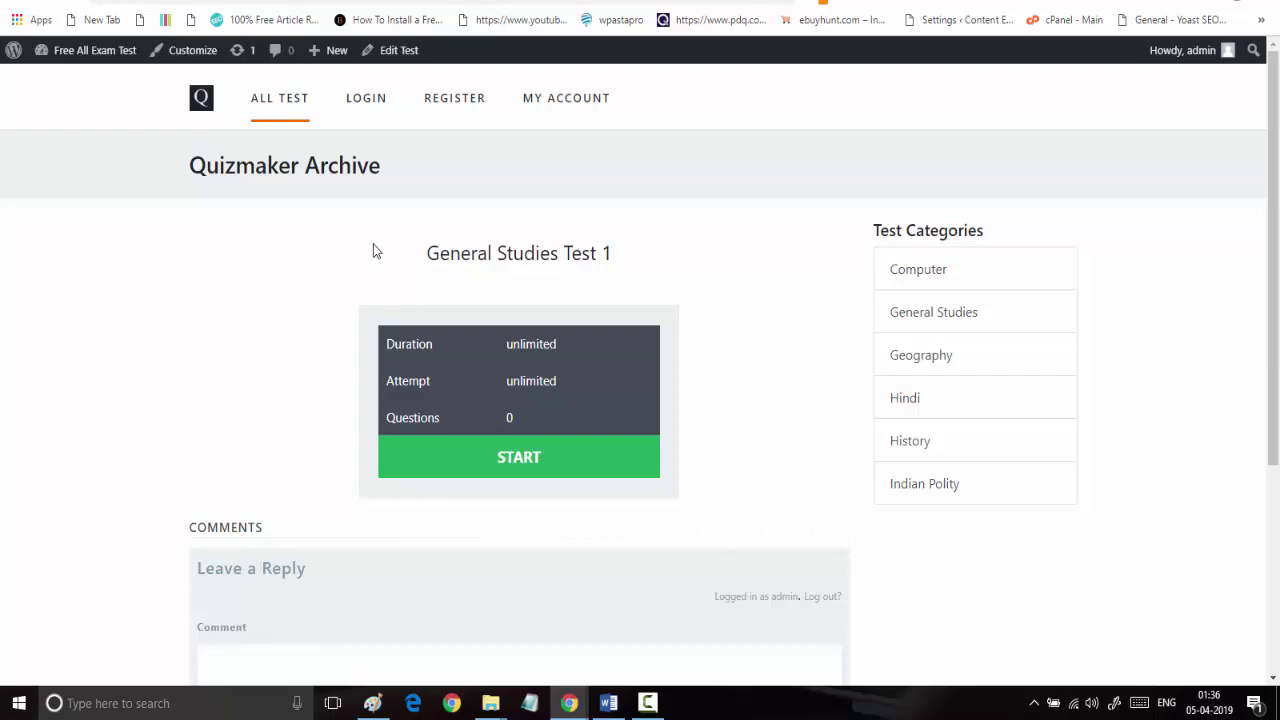
Examine the General Studies Test 1 page, including its duration, attempt and question details and the comment form
scroll(373, 245, "down", 3)
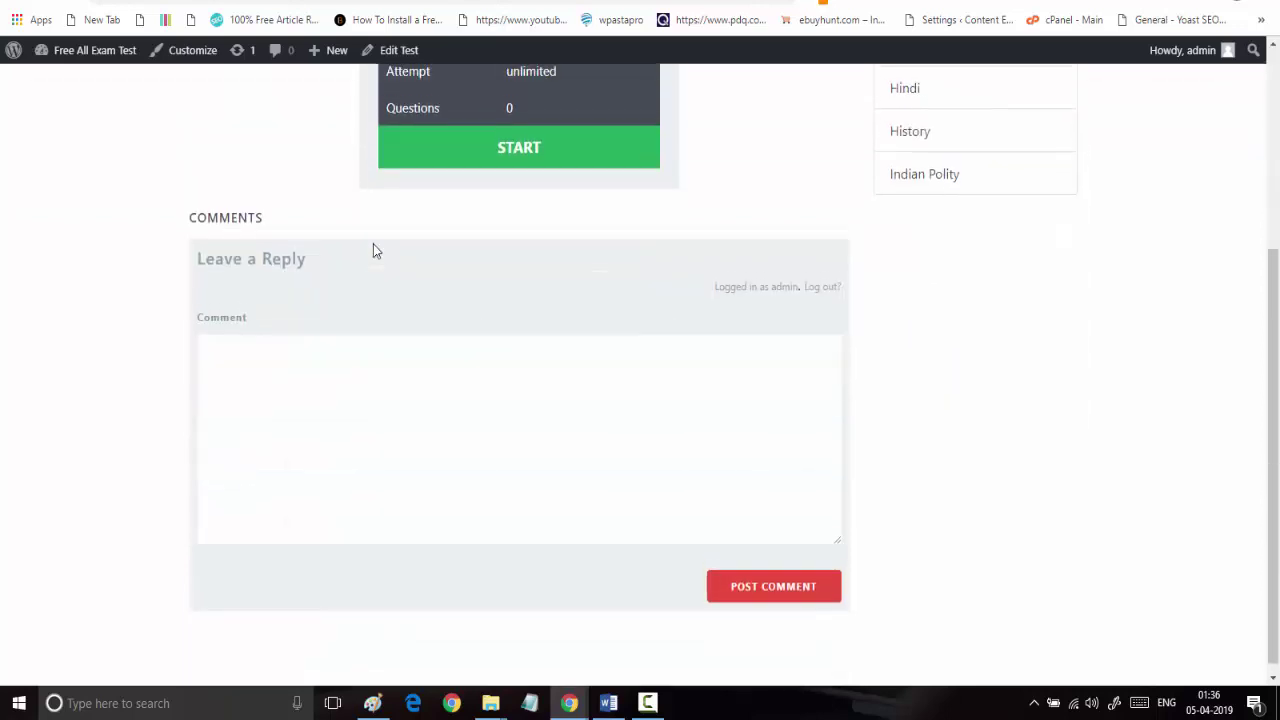
scroll(373, 245, "up", 3)
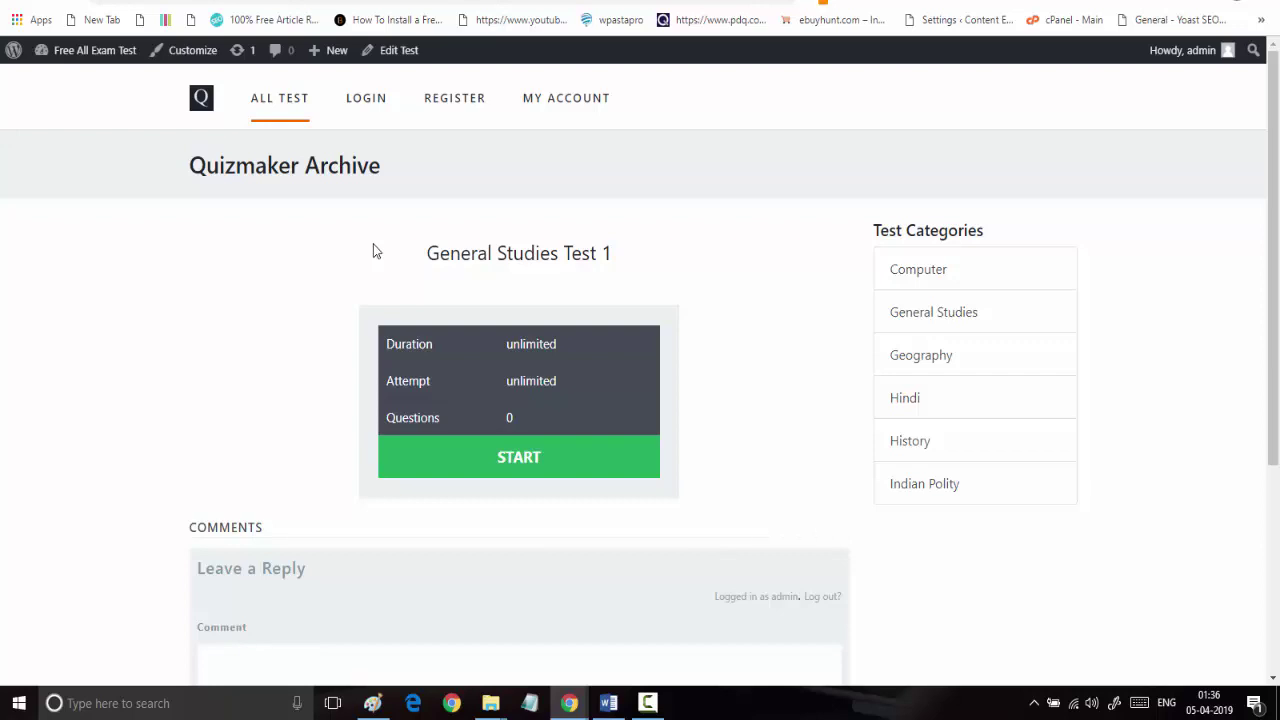
scroll(373, 244, "down", 3)
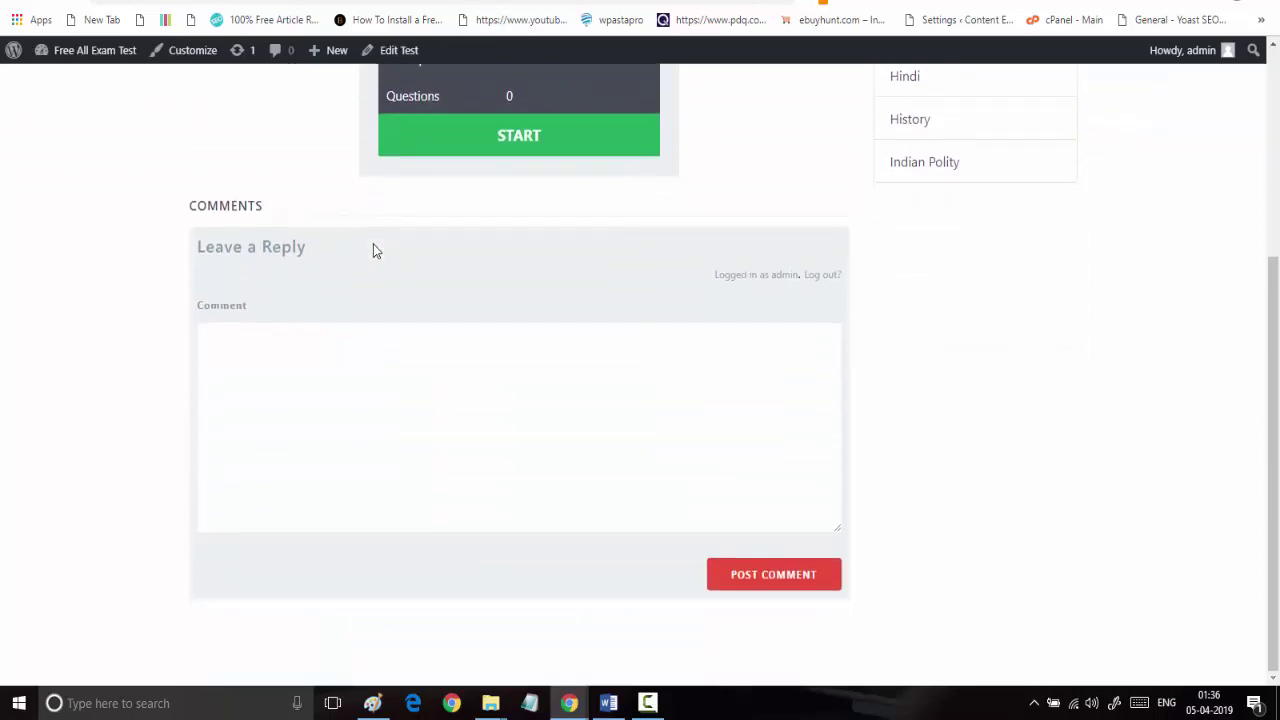
scroll(373, 244, "up", 1)
scroll(373, 244, "up", 2)
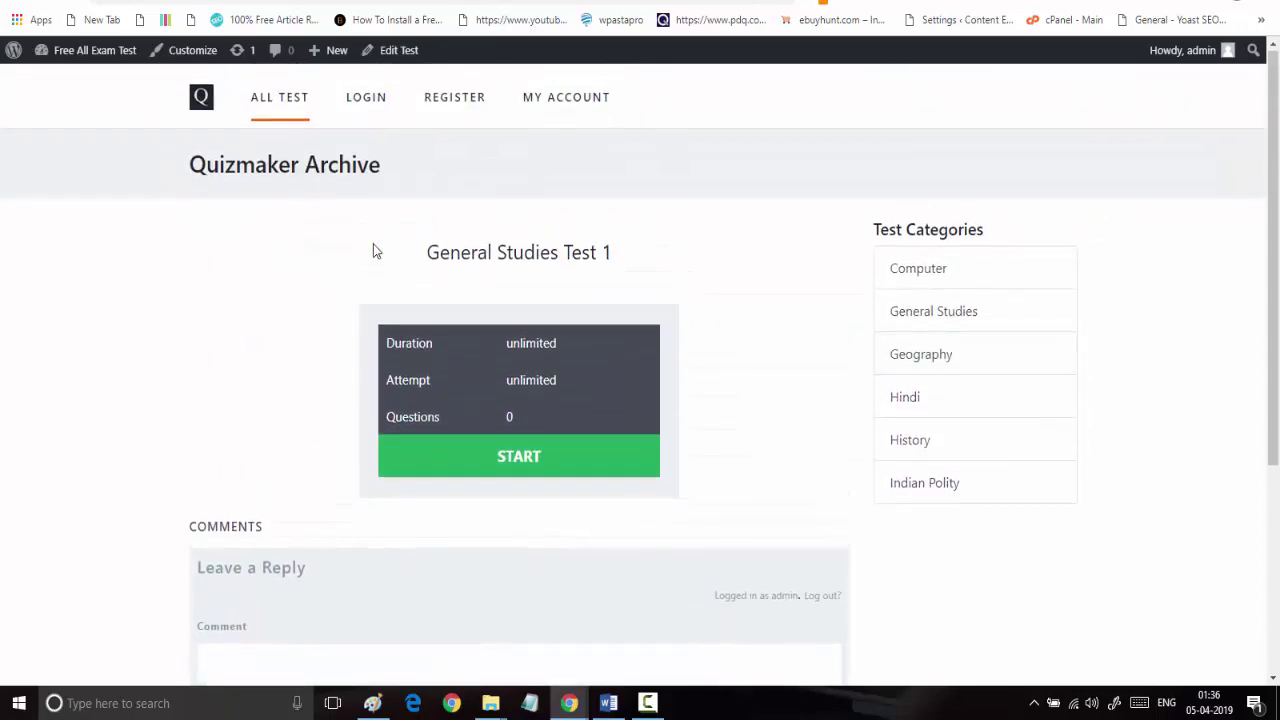
scroll(373, 244, "down", 3)
scroll(373, 244, "up", 1)
scroll(373, 250, "up", 3)
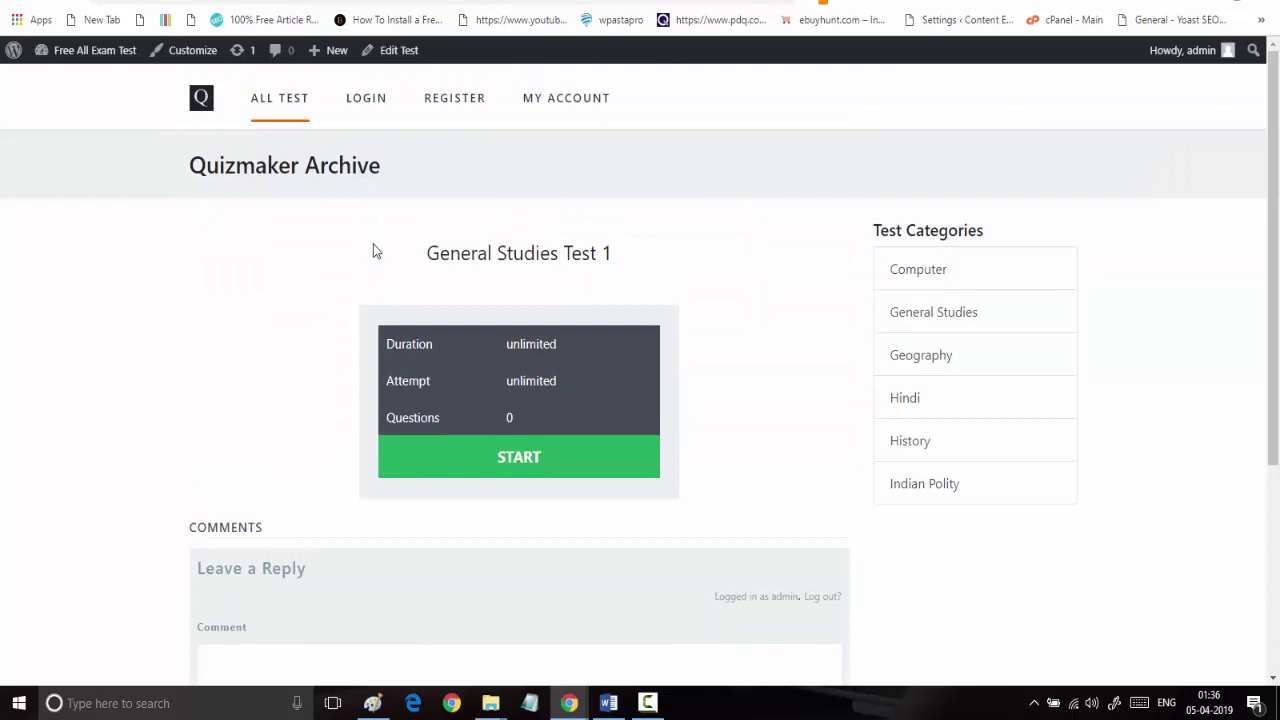
Return to the WordPress admin, open the Questions list and start a new question
key("alt+Left")
key("alt+Left")
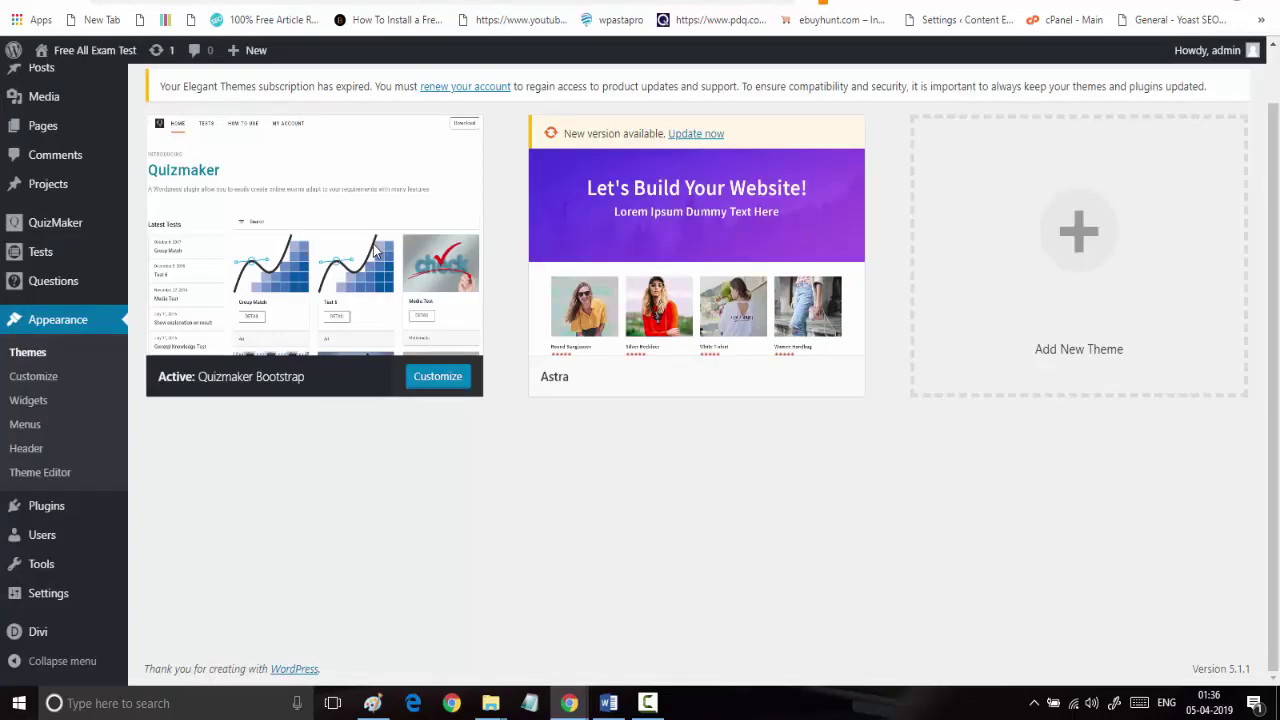
mouse_move(53, 281)
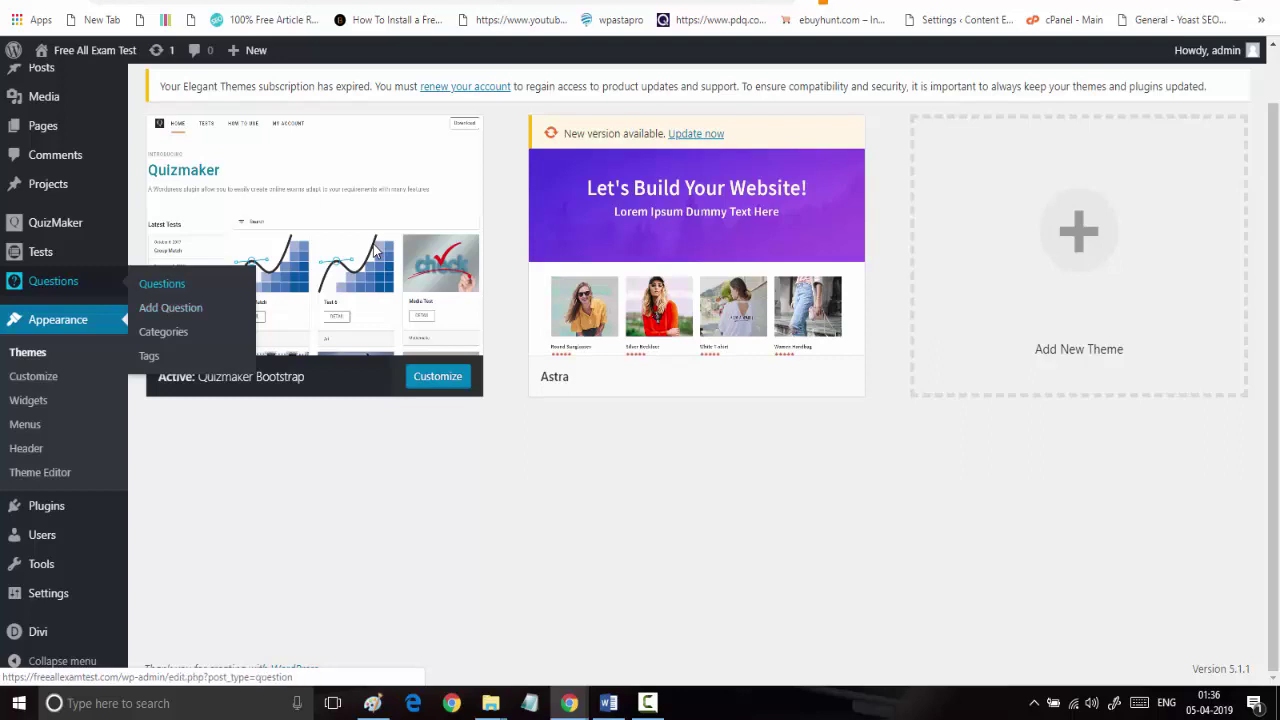
left_click(162, 283)
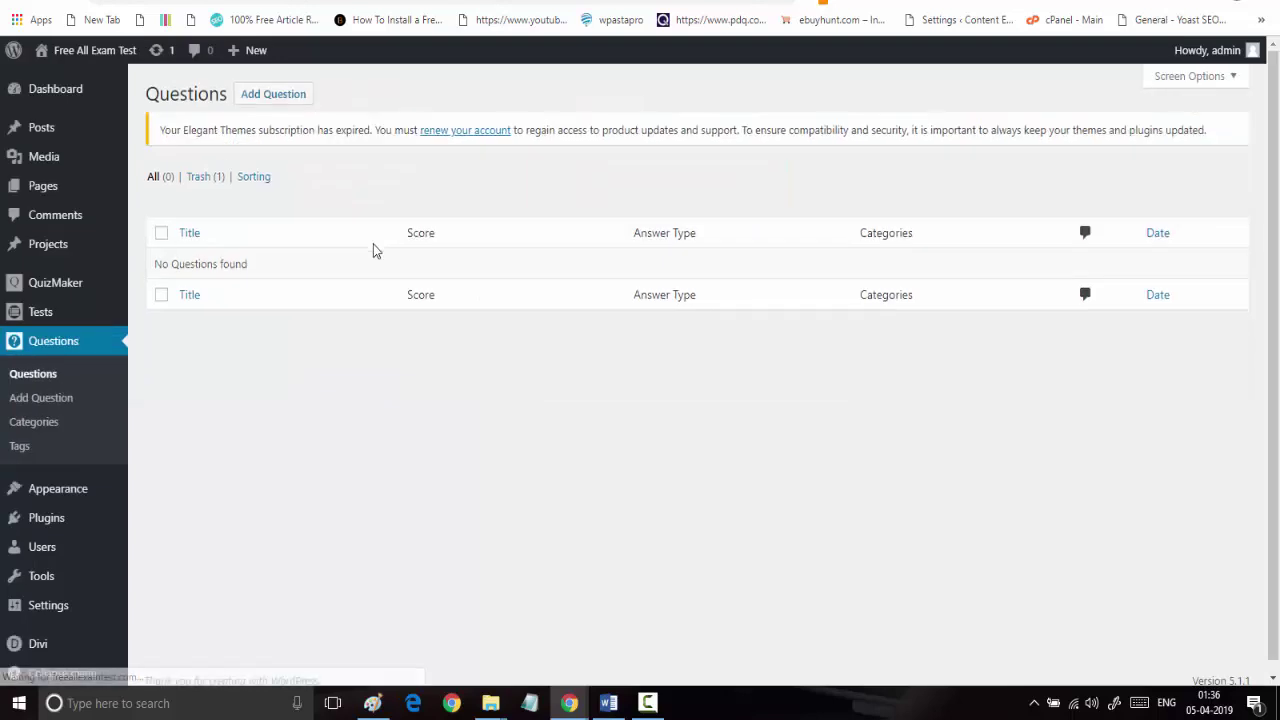
key("Return")
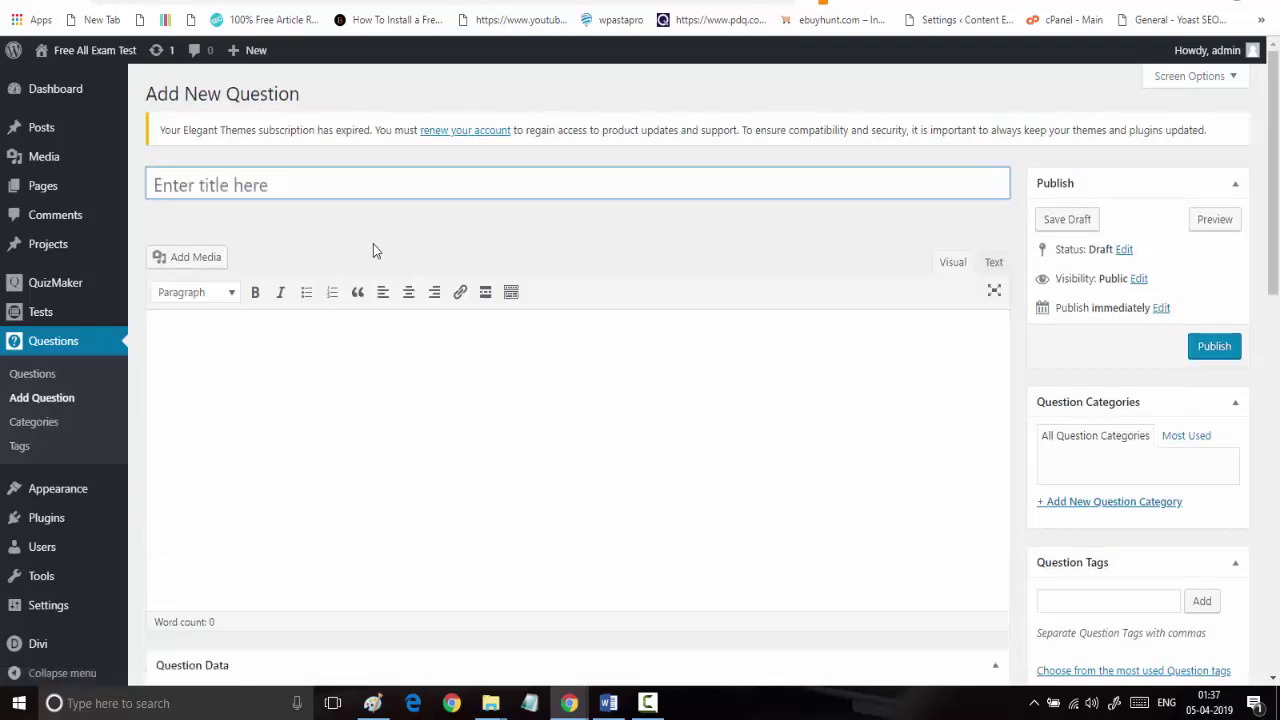
Add a new question category named General Studies and assign it to the question
key("Tab")
key("Return")
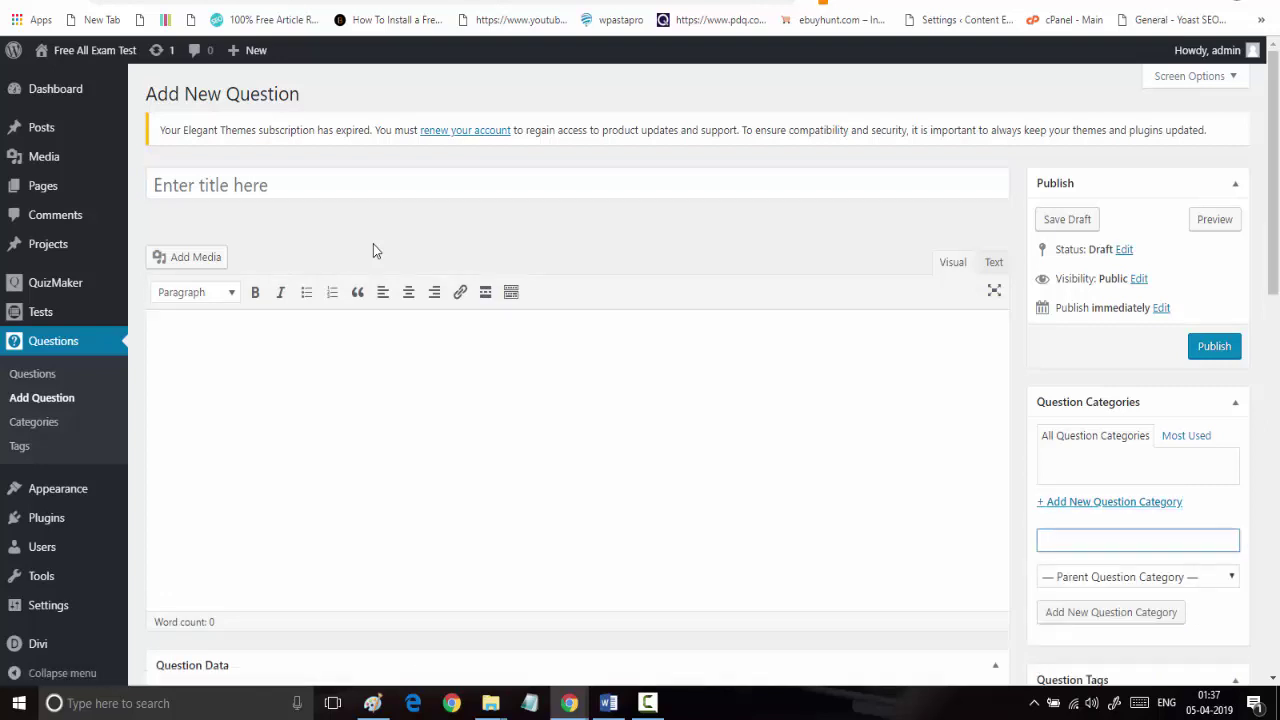
type("Geneta")
key("BackSpace")
key("BackSpace")
type("ral Studies")
key("Return")
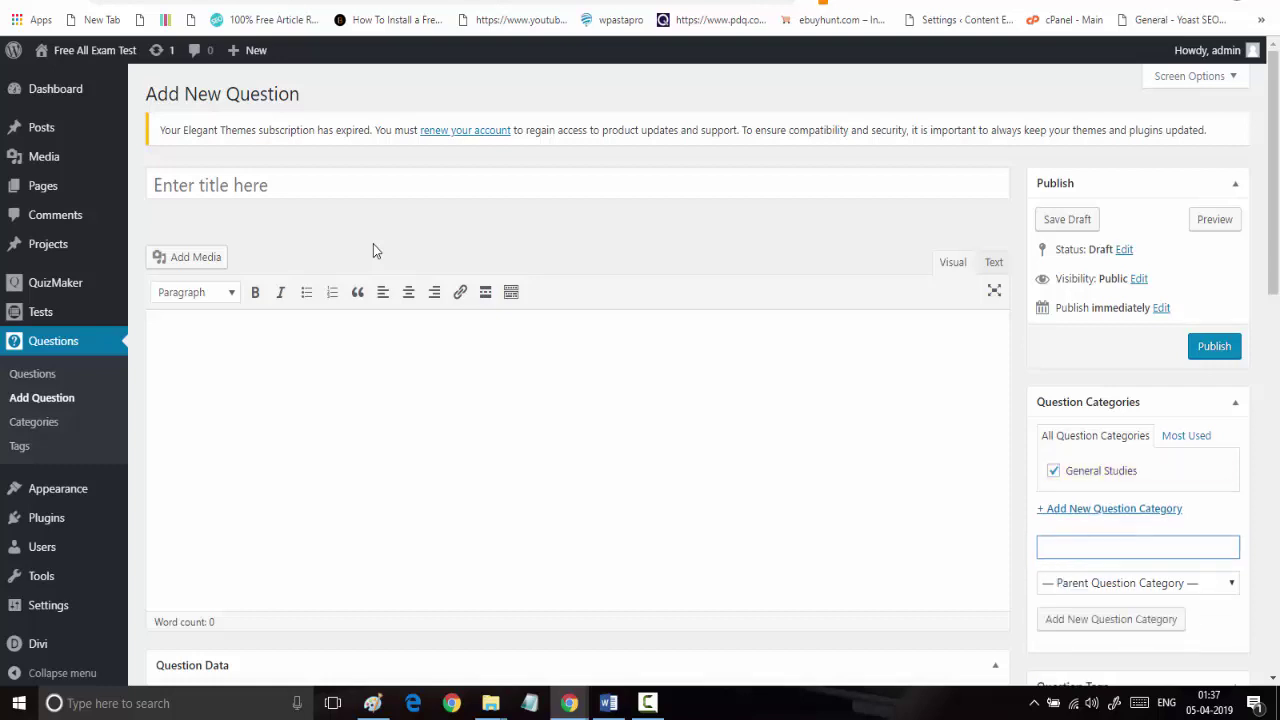
Title the new question "GS Question 1"
left_click(373, 184)
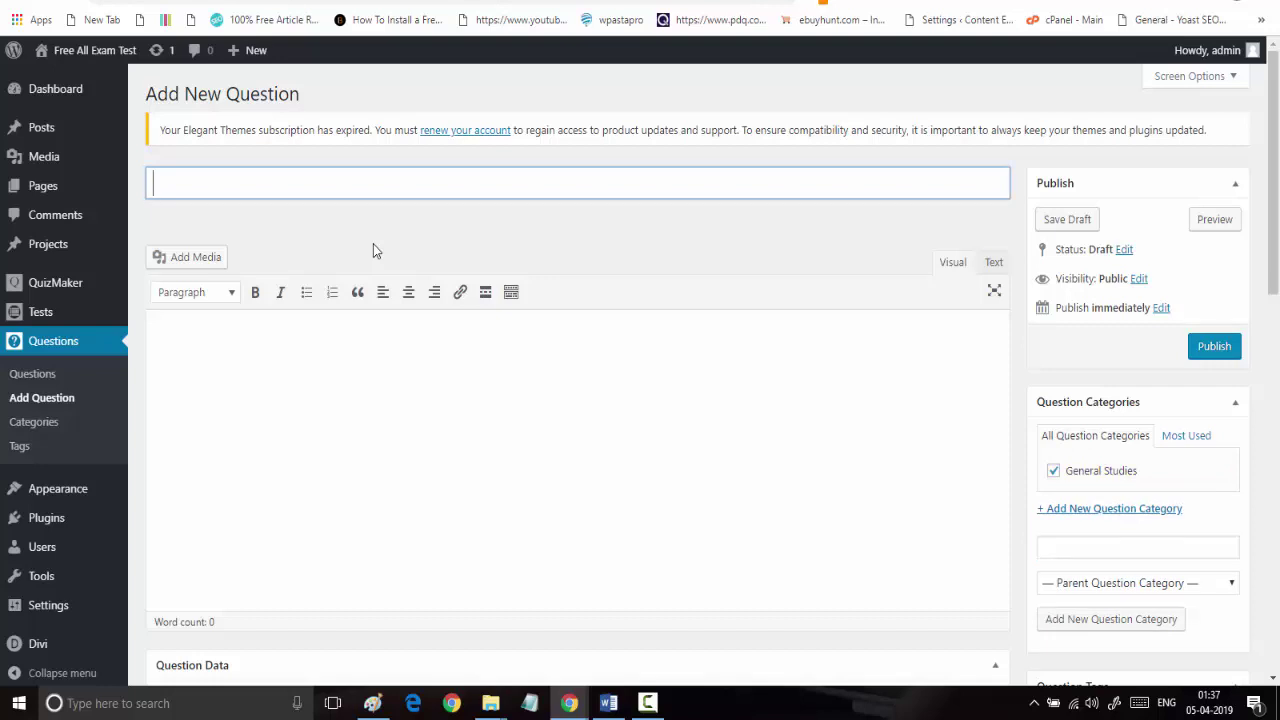
type("GS Question q")
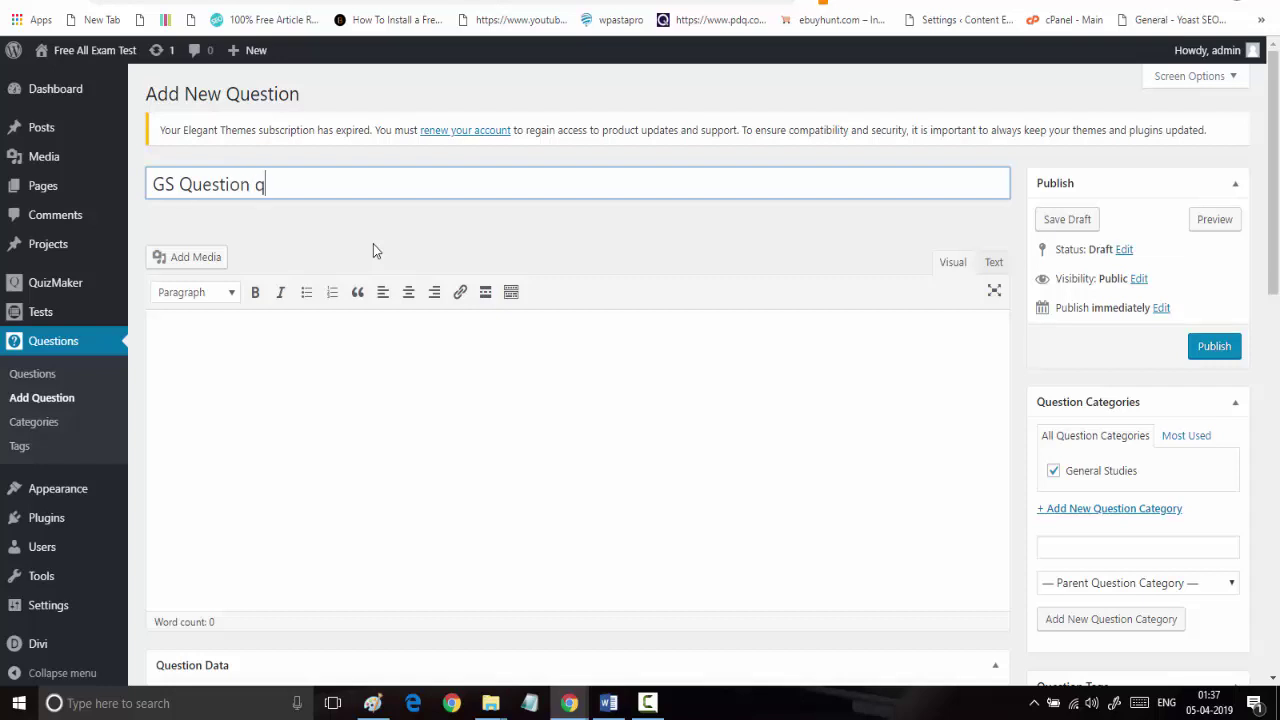
key("BackSpace")
type("1")
Copy the first question's text, about the new CBIC chairman, from the Word document into the new question's content
scroll(373, 250, "down", 3)
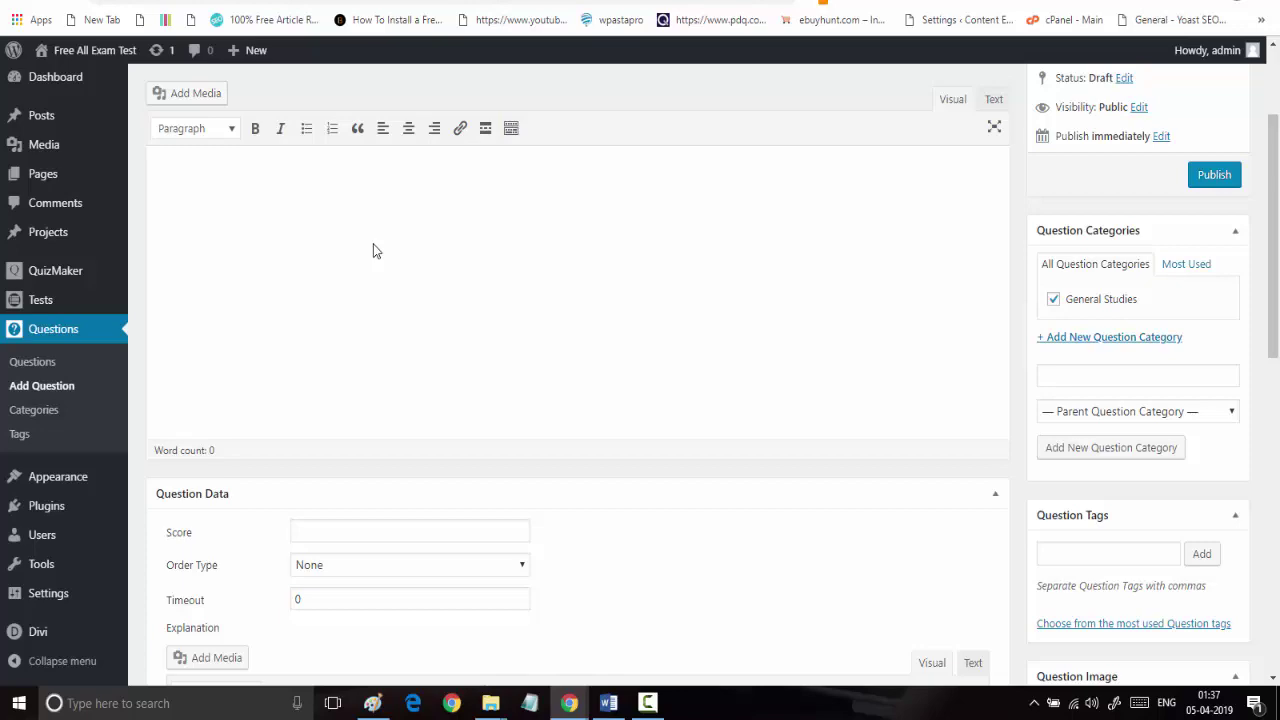
key("alt+Tab")
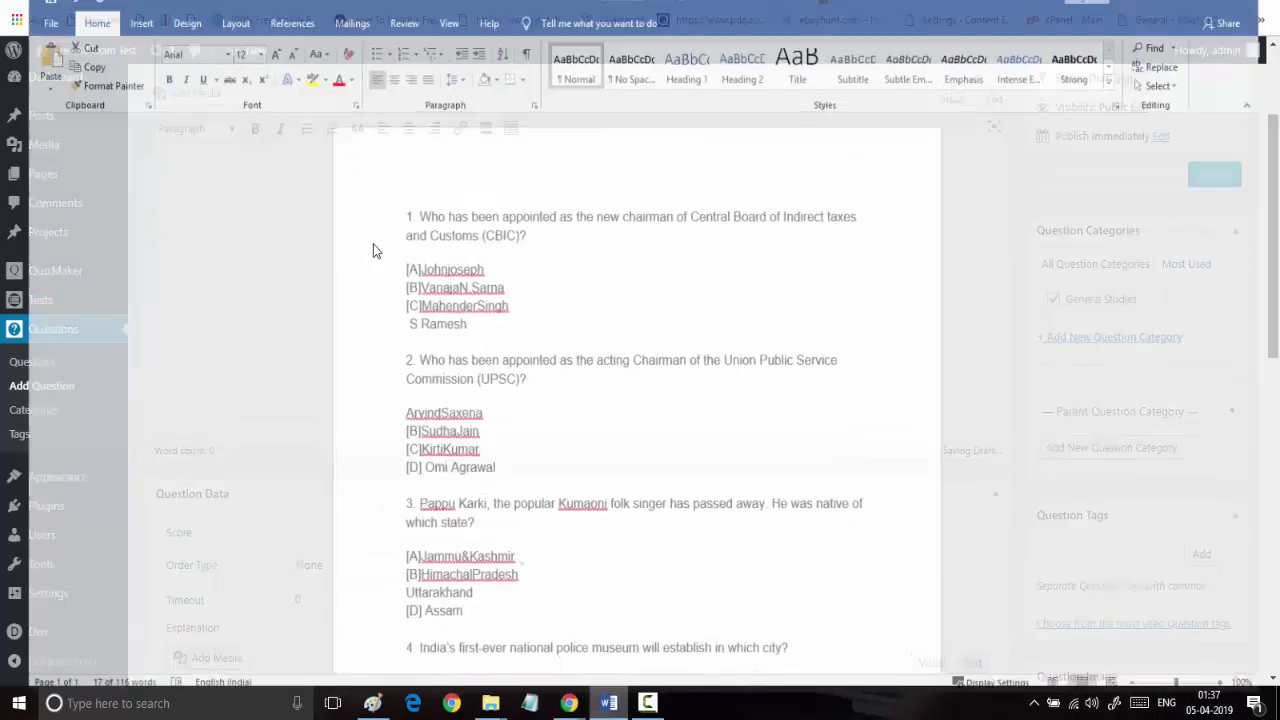
right_click(373, 244)
key("Down")
key("Down")
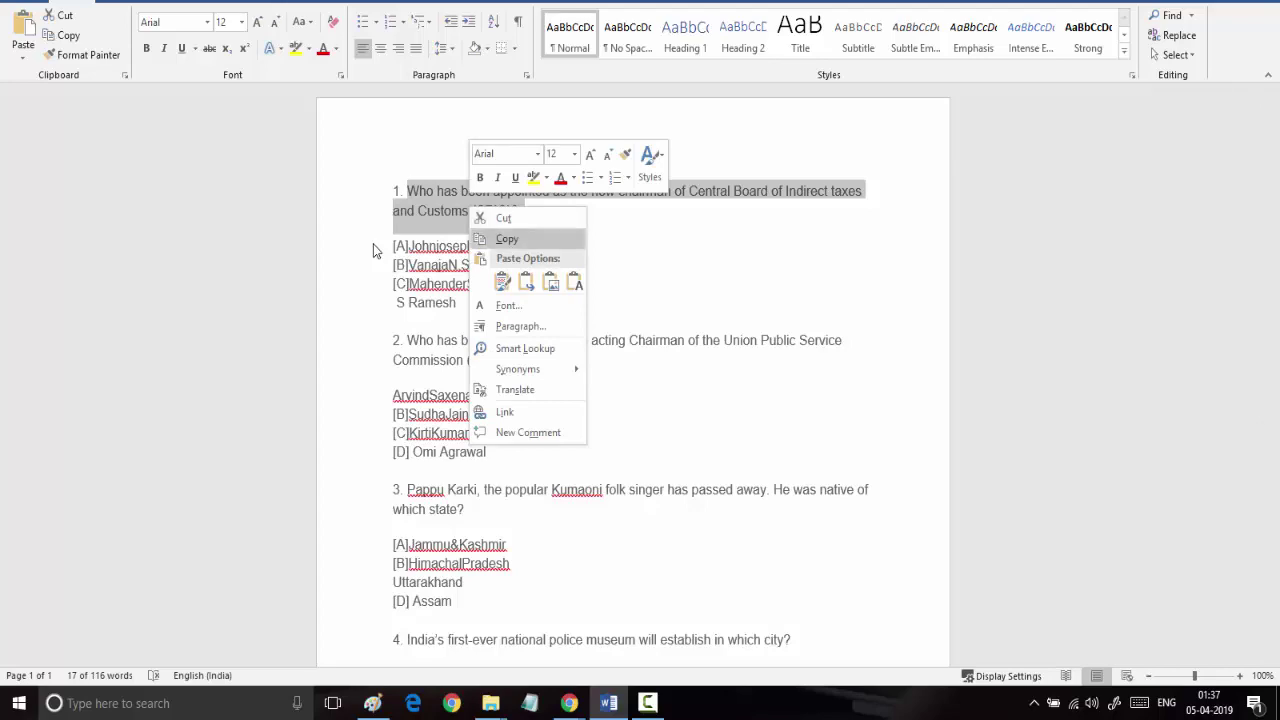
key("Return")
key("alt+Tab")
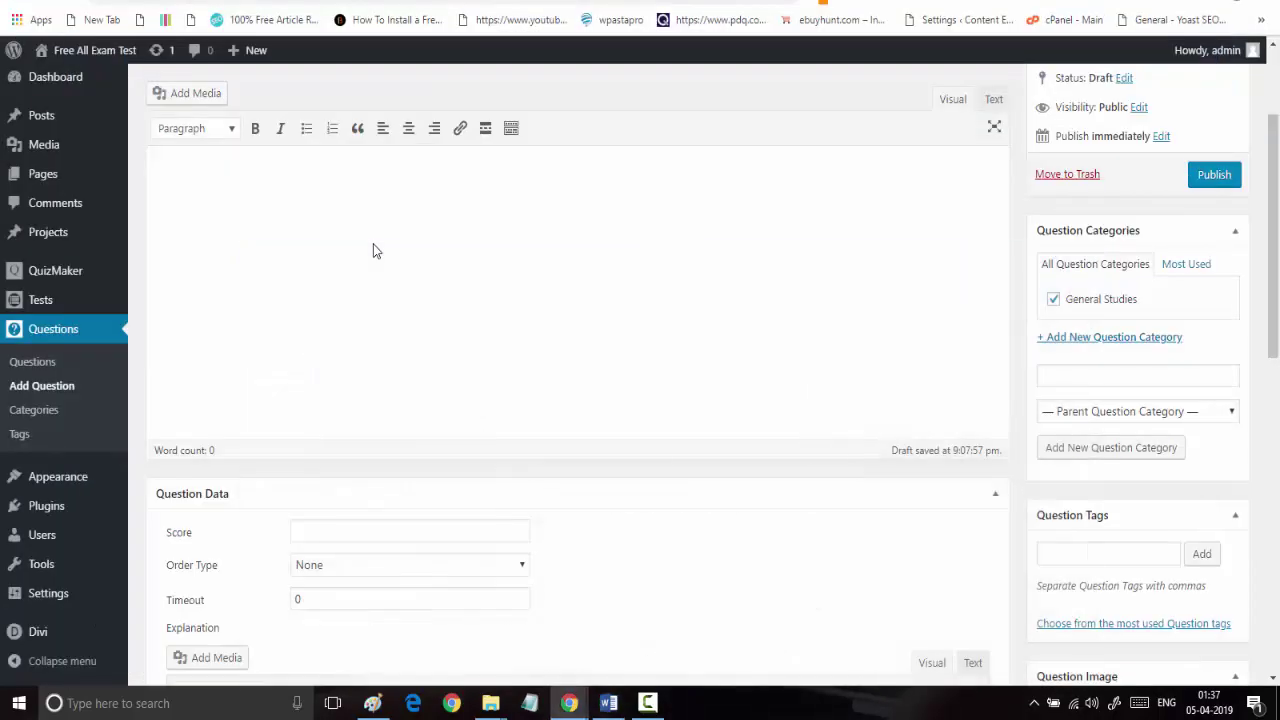
left_click(373, 244)
key("ctrl+v")
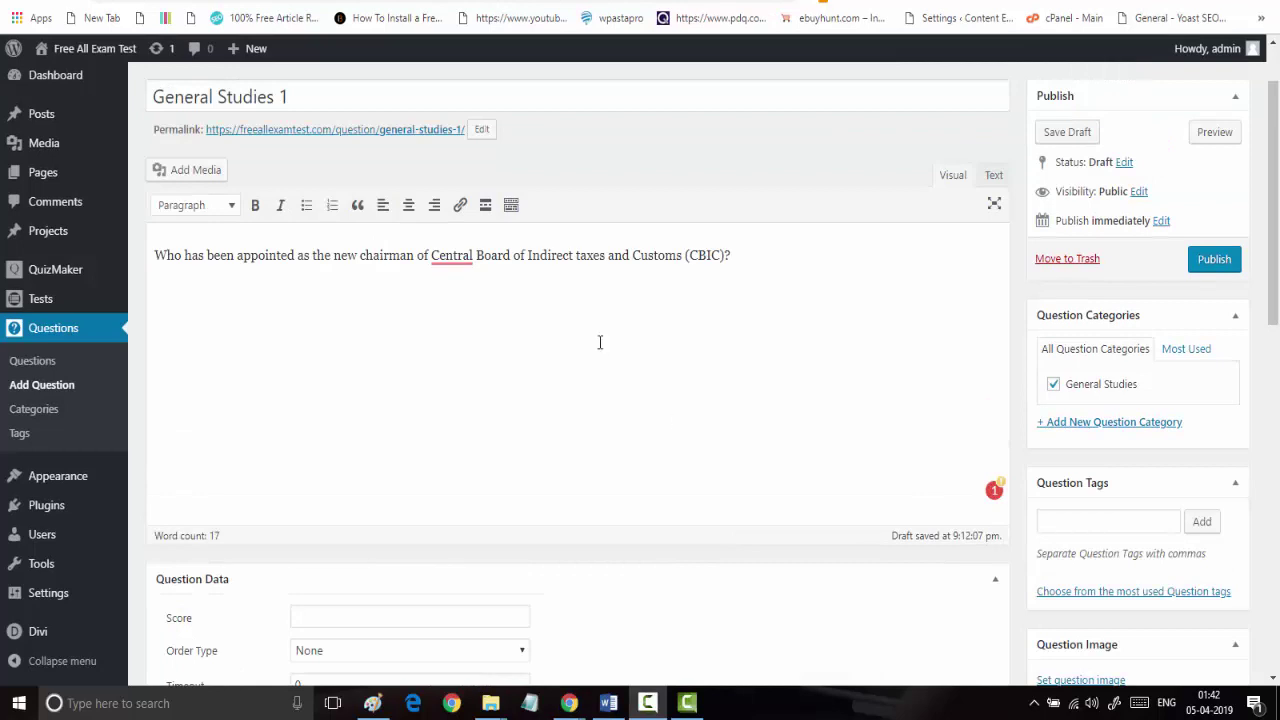
Set the question's score to 1 and its order type to A,B,C,D
scroll(591, 285, "down", 2)
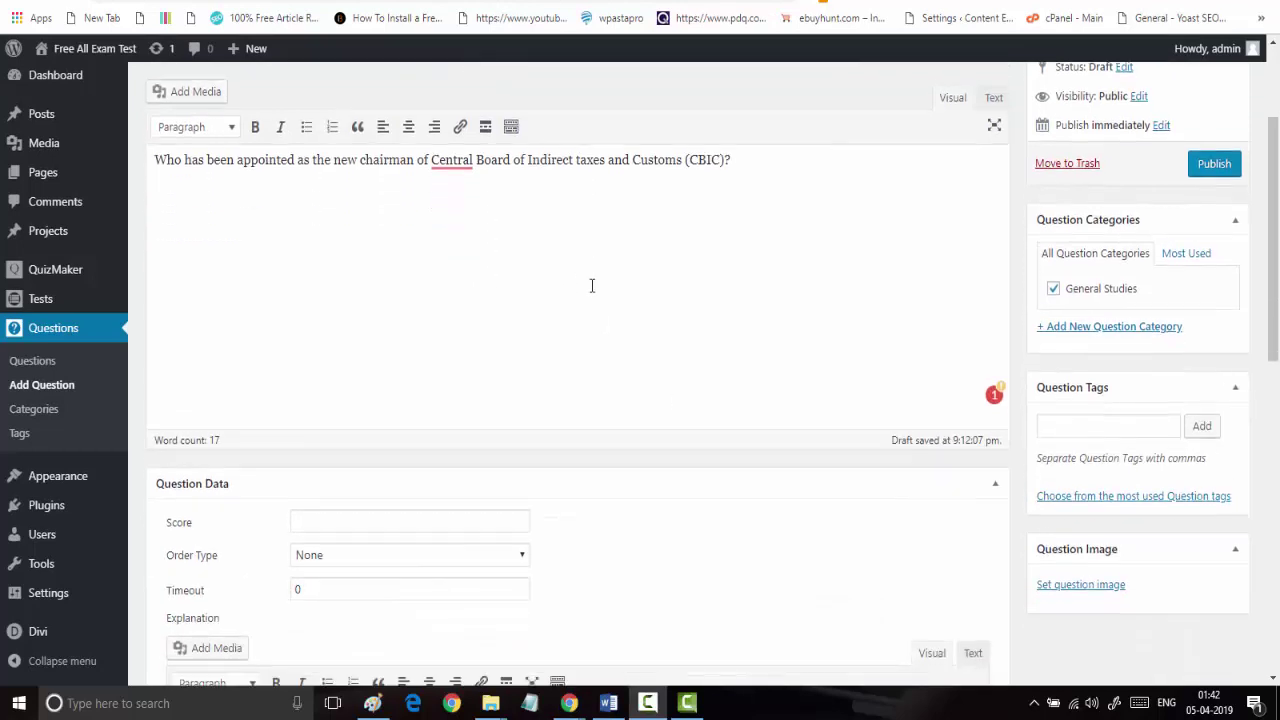
scroll(591, 285, "down", 1)
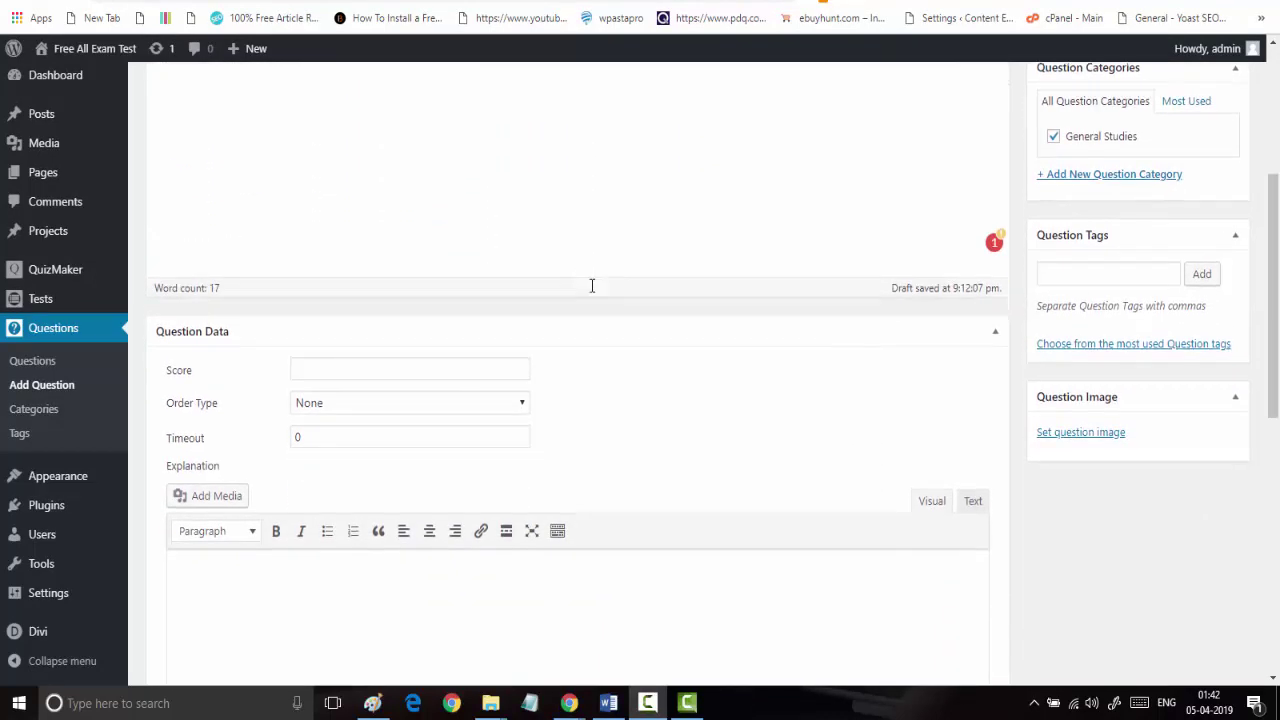
left_click(365, 361)
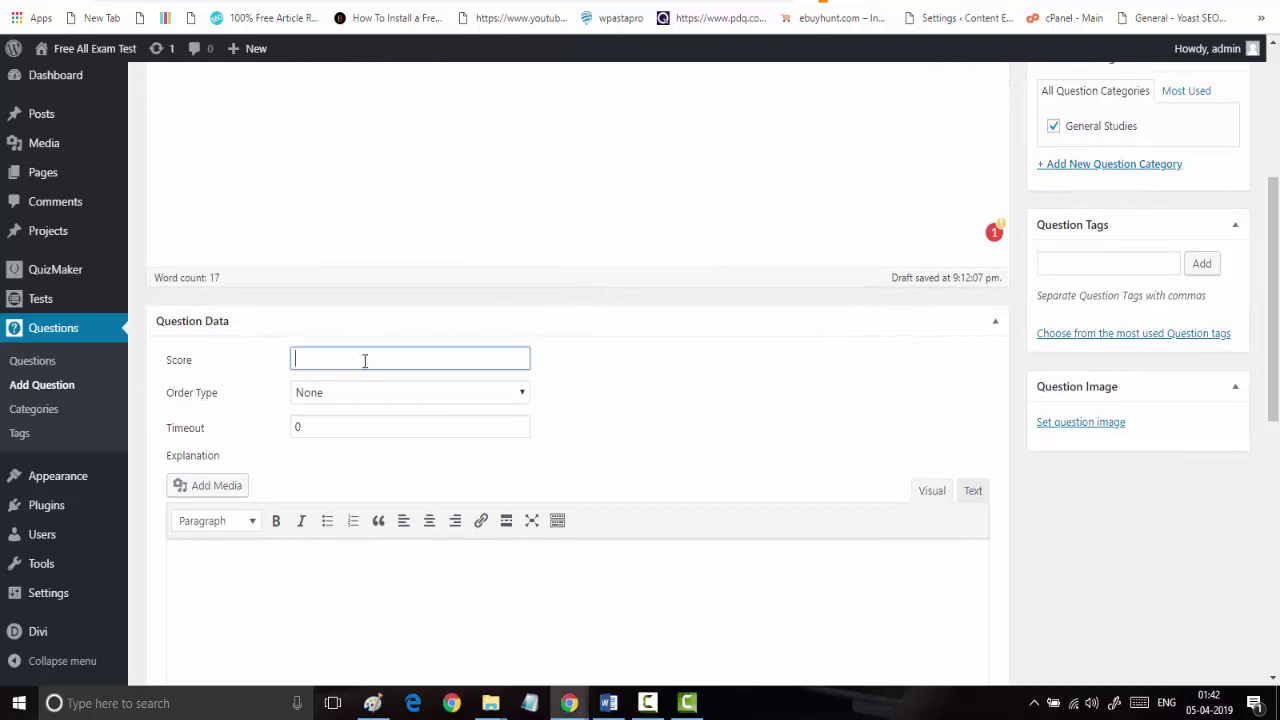
type("1")
left_click(371, 395)
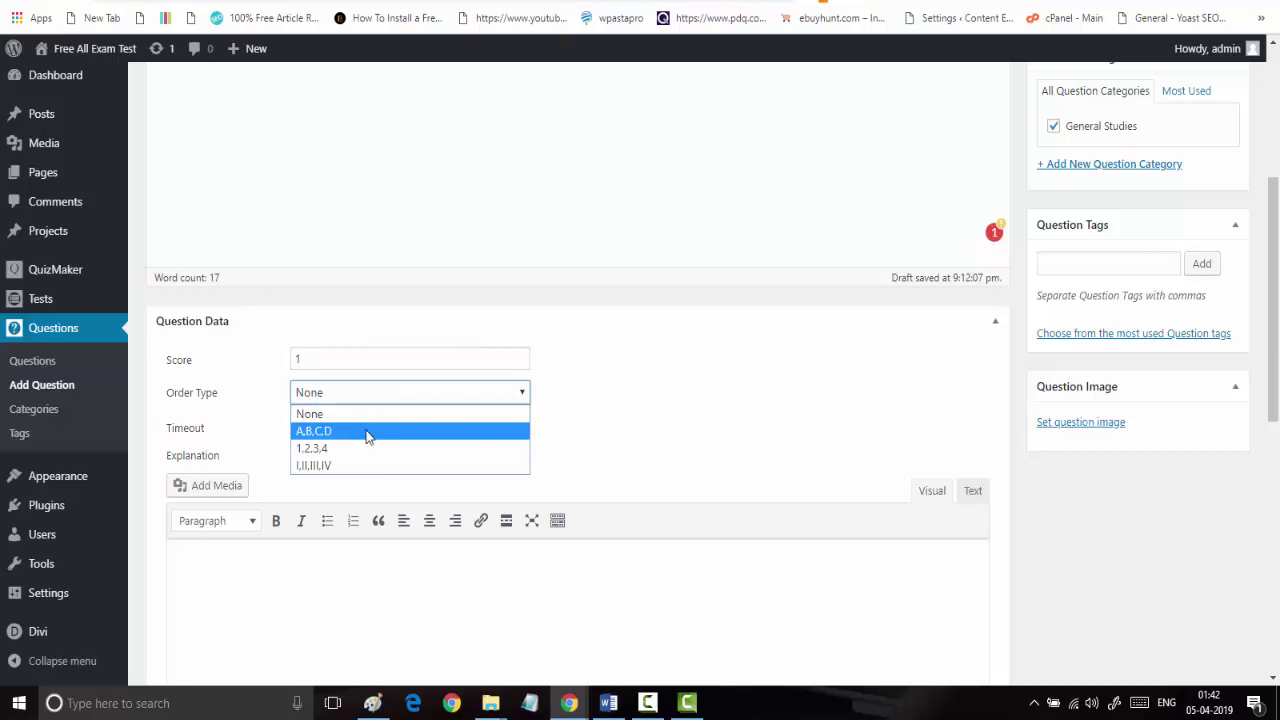
left_click(366, 432)
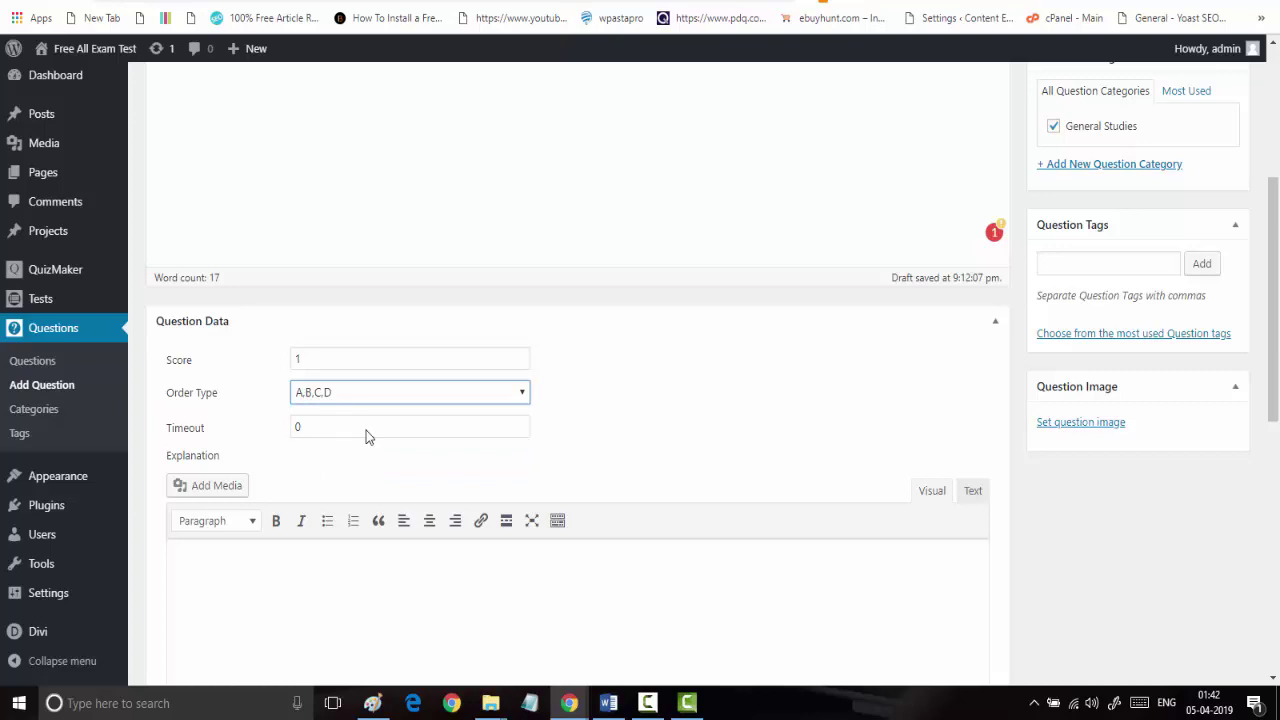
Show the additional formatting tools in both the explanation editor and the question content editor
scroll(366, 430, "down", 1)
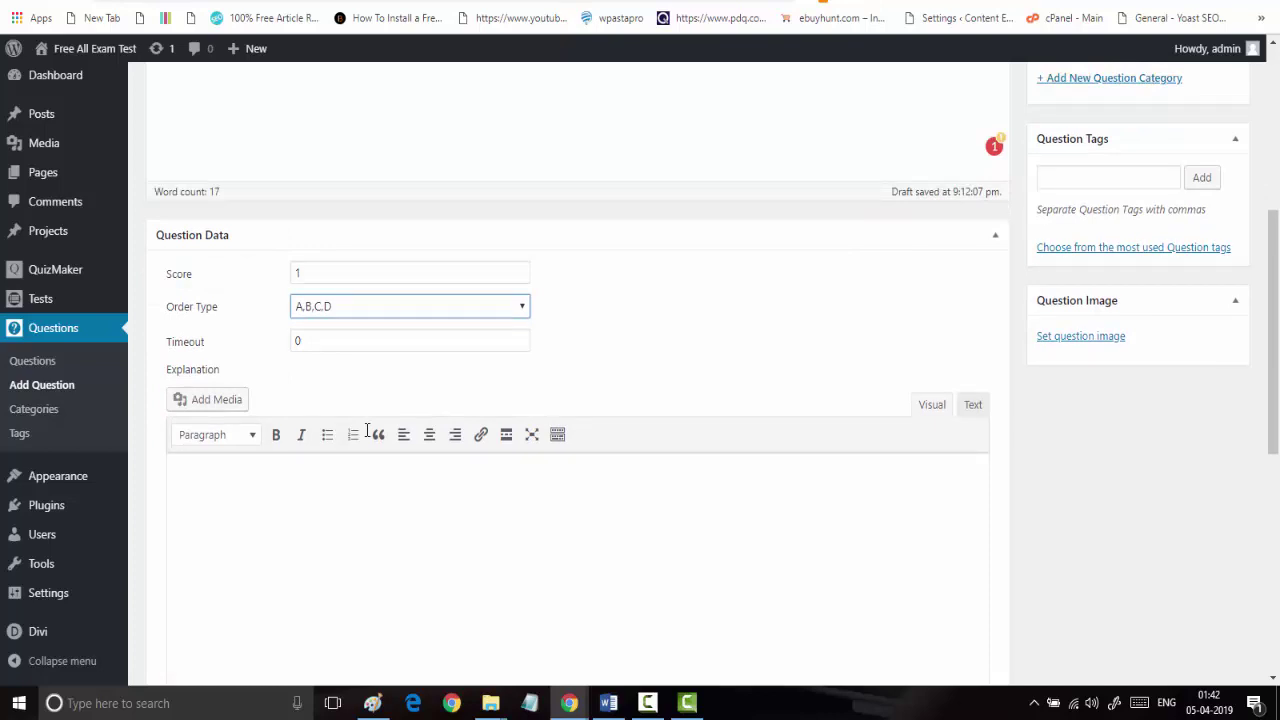
left_click(558, 434)
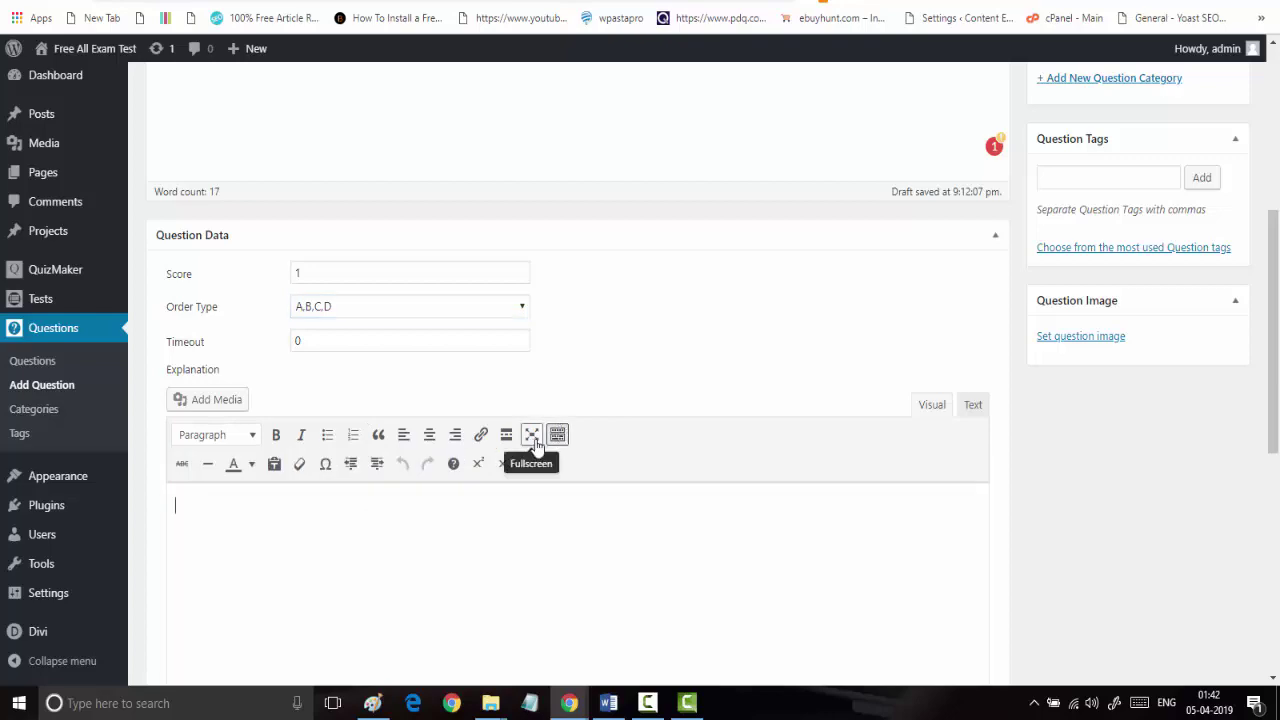
scroll(536, 448, "up", 1)
scroll(509, 389, "up", 4)
left_click(509, 289)
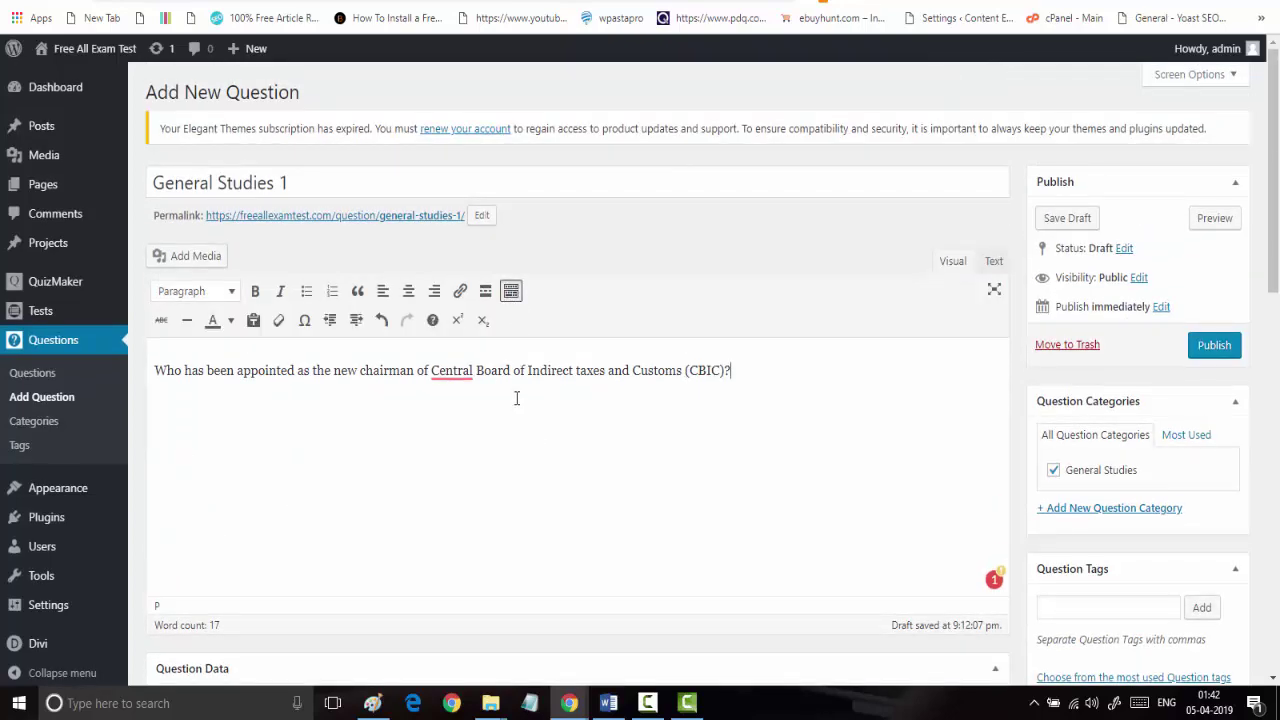
Choose Single choice as the answer type, and review the column and style options, keeping 2 columns and Line
scroll(517, 397, "down", 4)
scroll(300, 474, "down", 2)
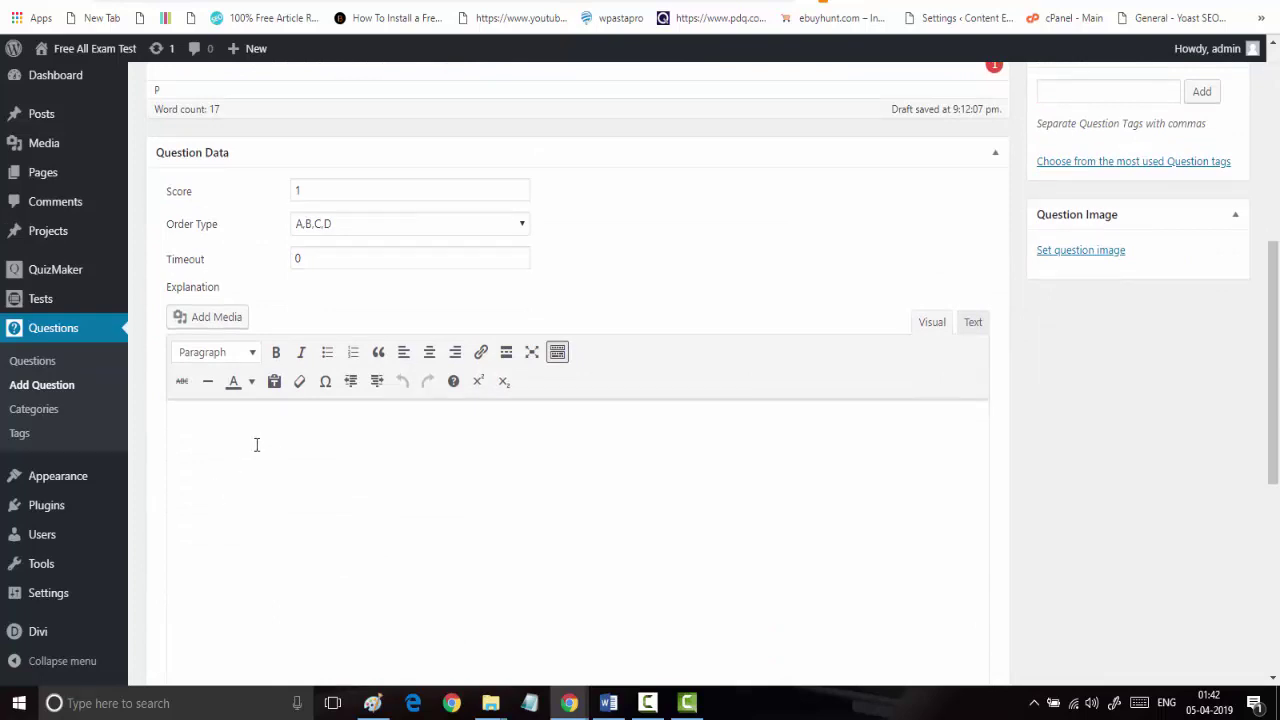
scroll(317, 460, "down", 3)
scroll(322, 452, "down", 2)
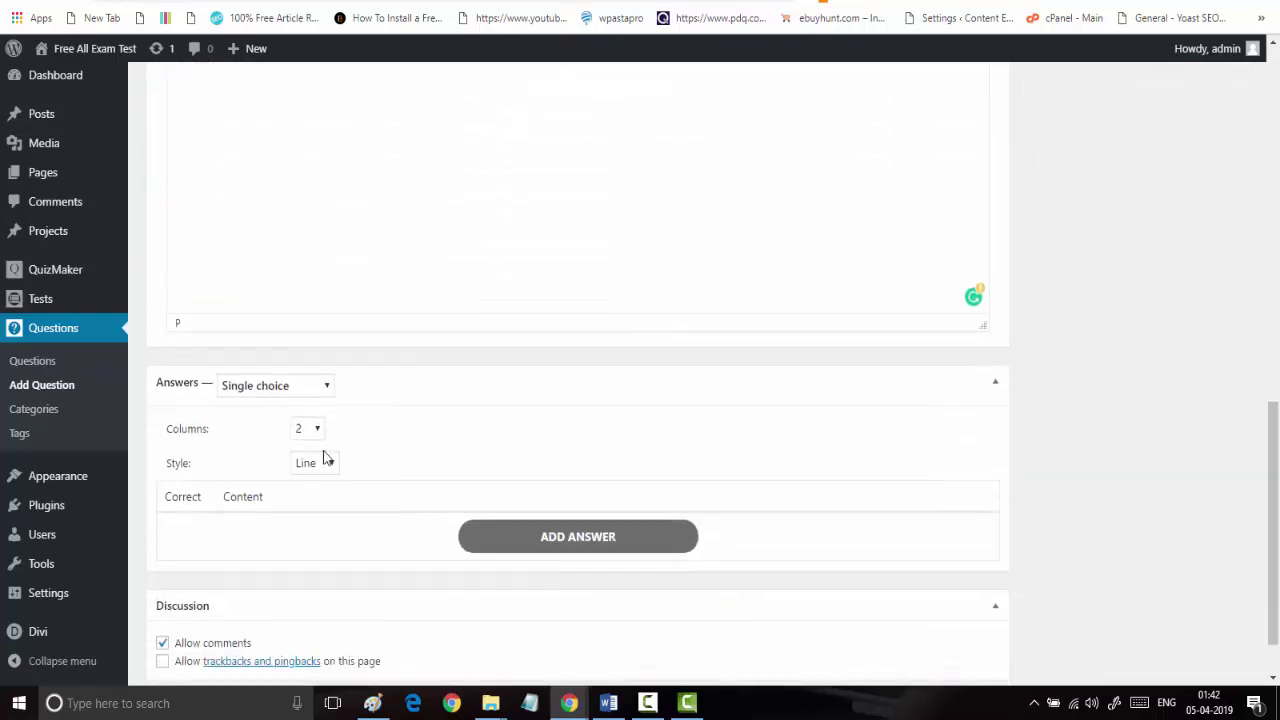
left_click(323, 388)
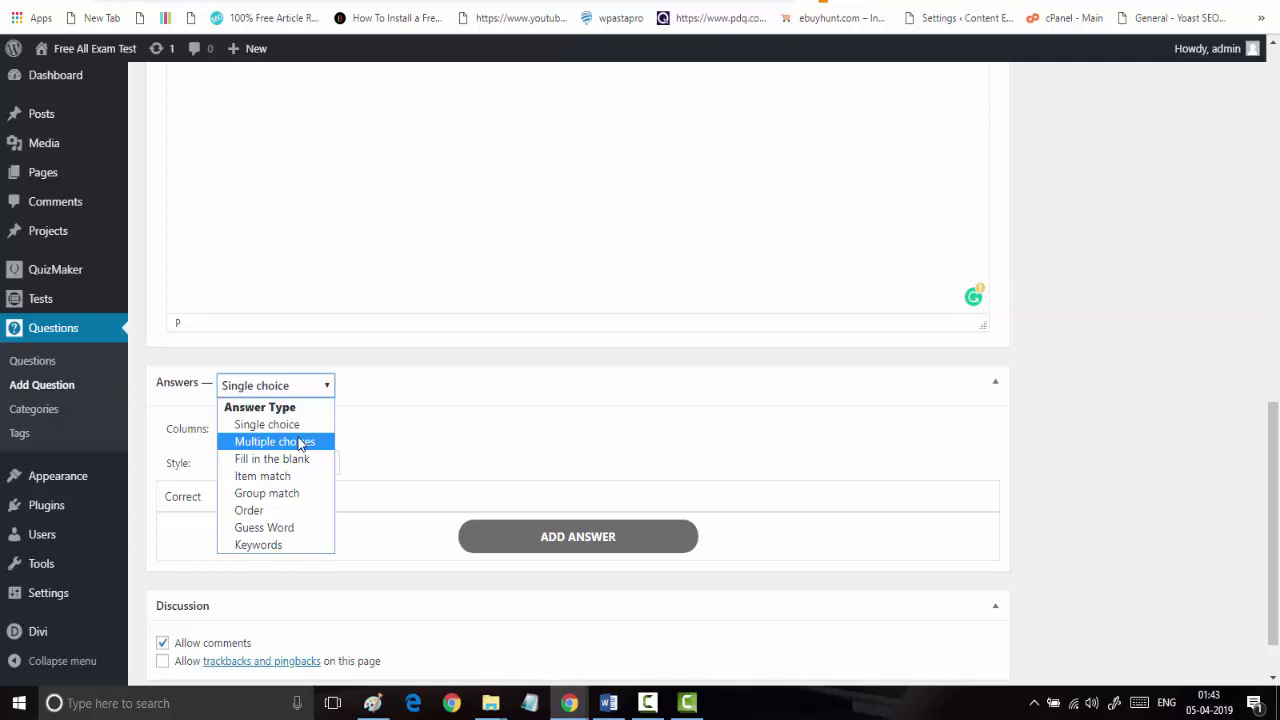
left_click(286, 424)
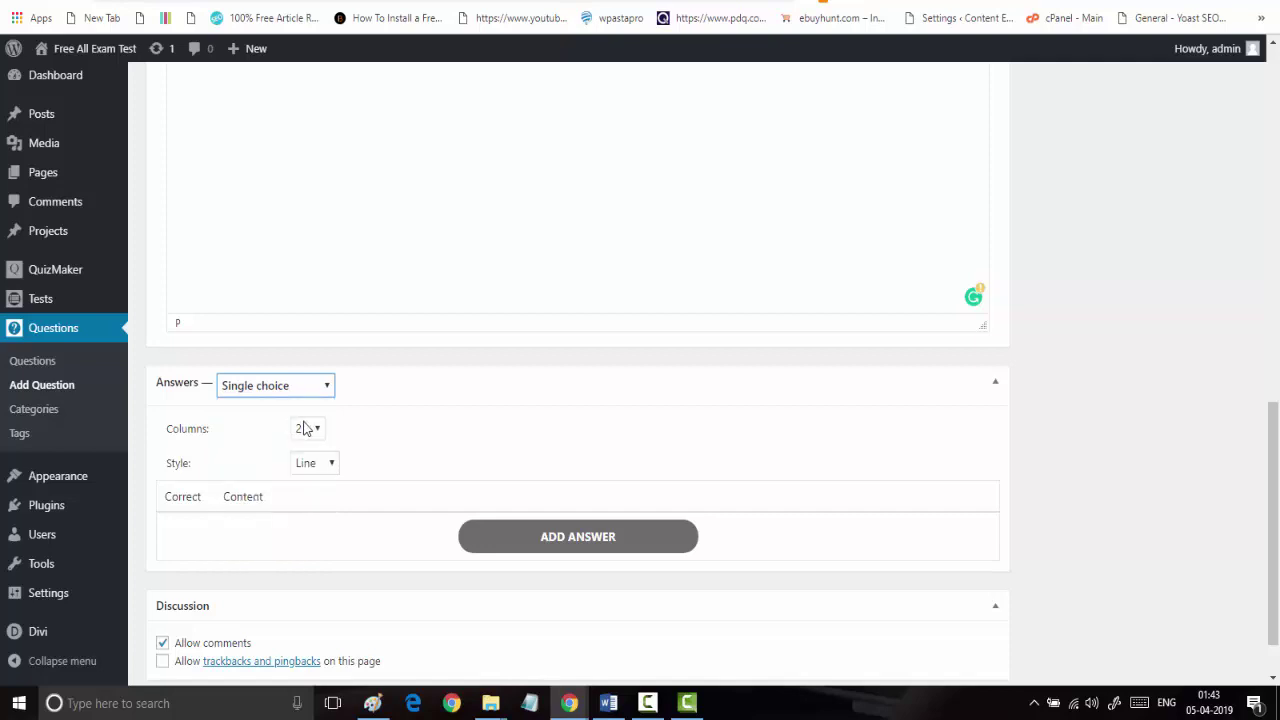
left_click(305, 428)
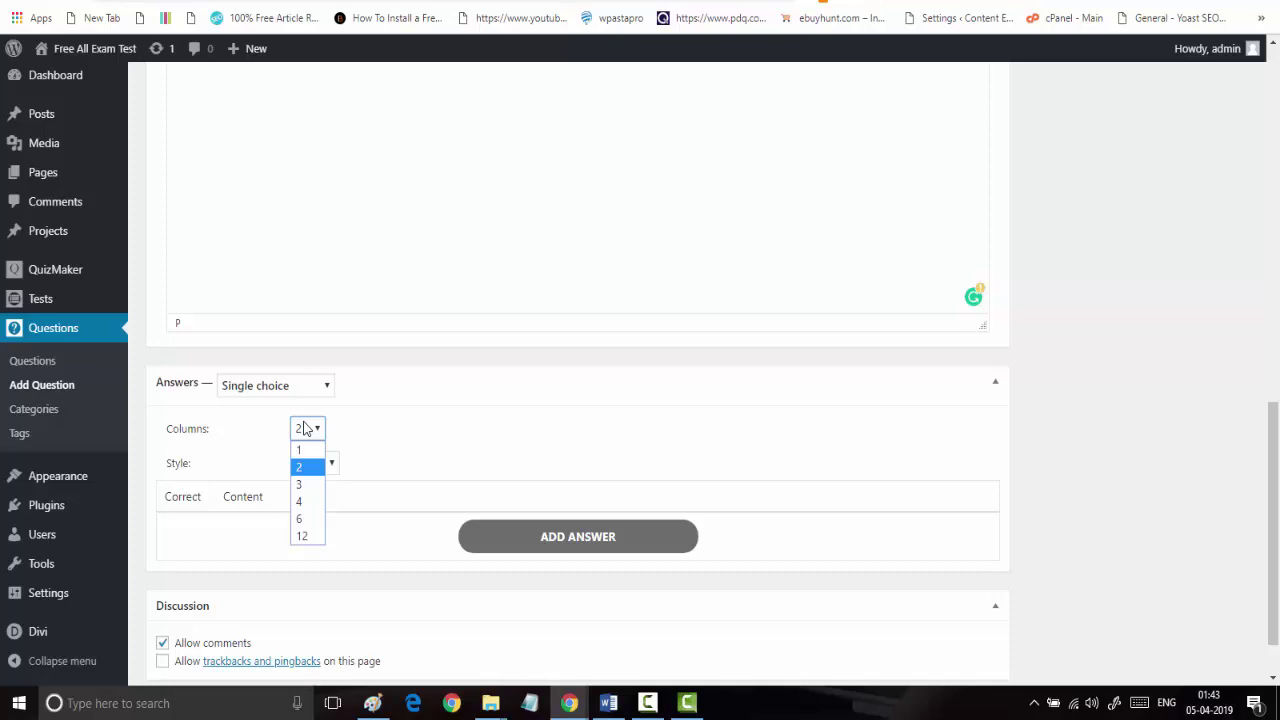
left_click(305, 428)
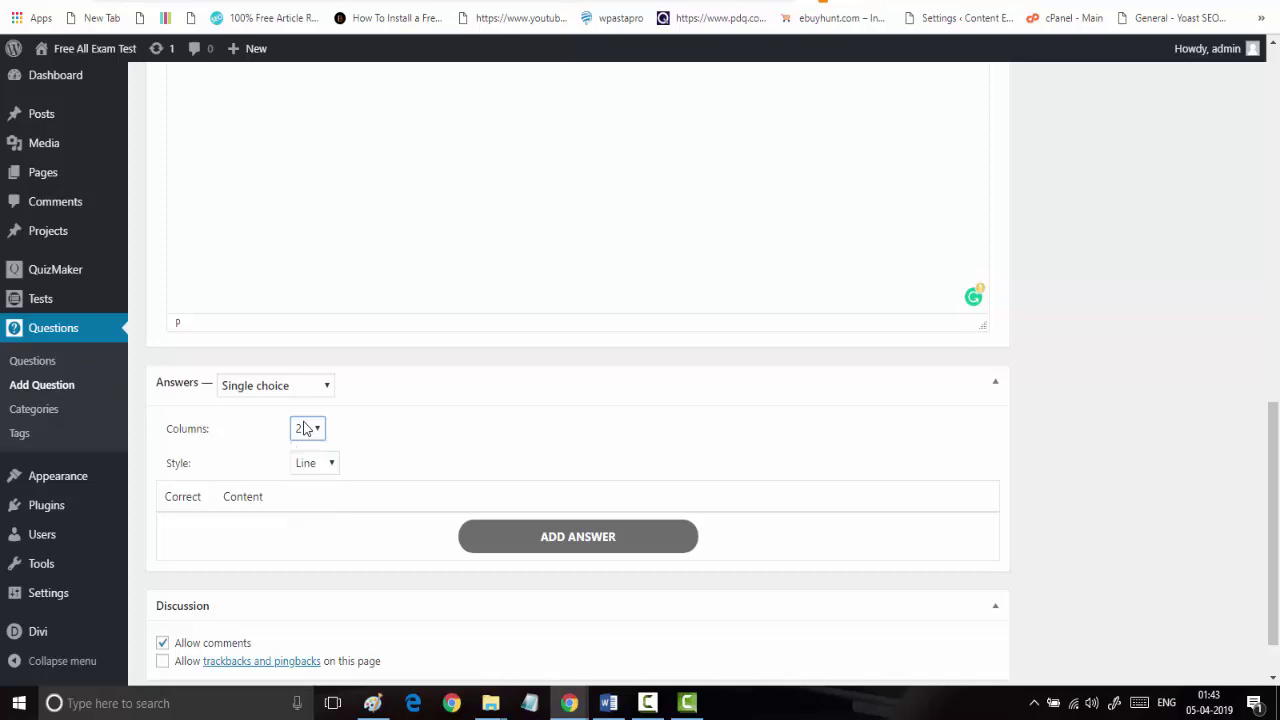
left_click(311, 462)
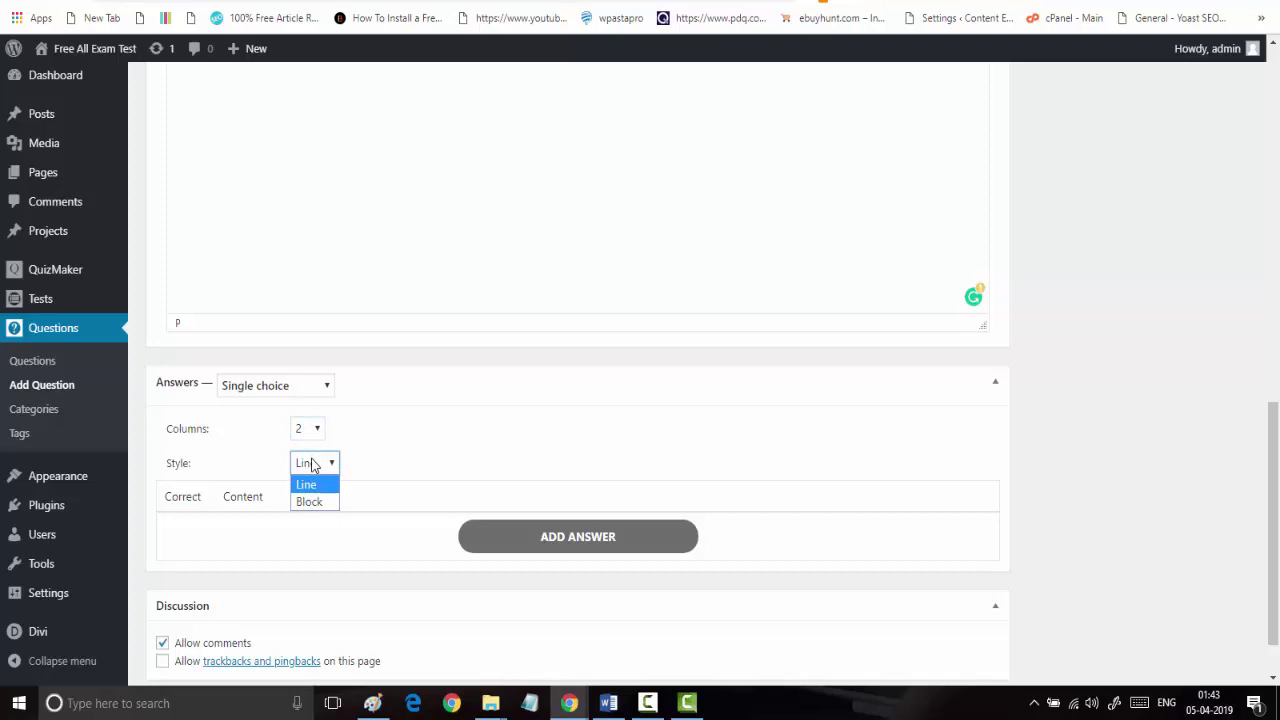
left_click(311, 462)
Add a first answer and fill it with question 1's option A copied from the Word document
scroll(351, 457, "down", 1)
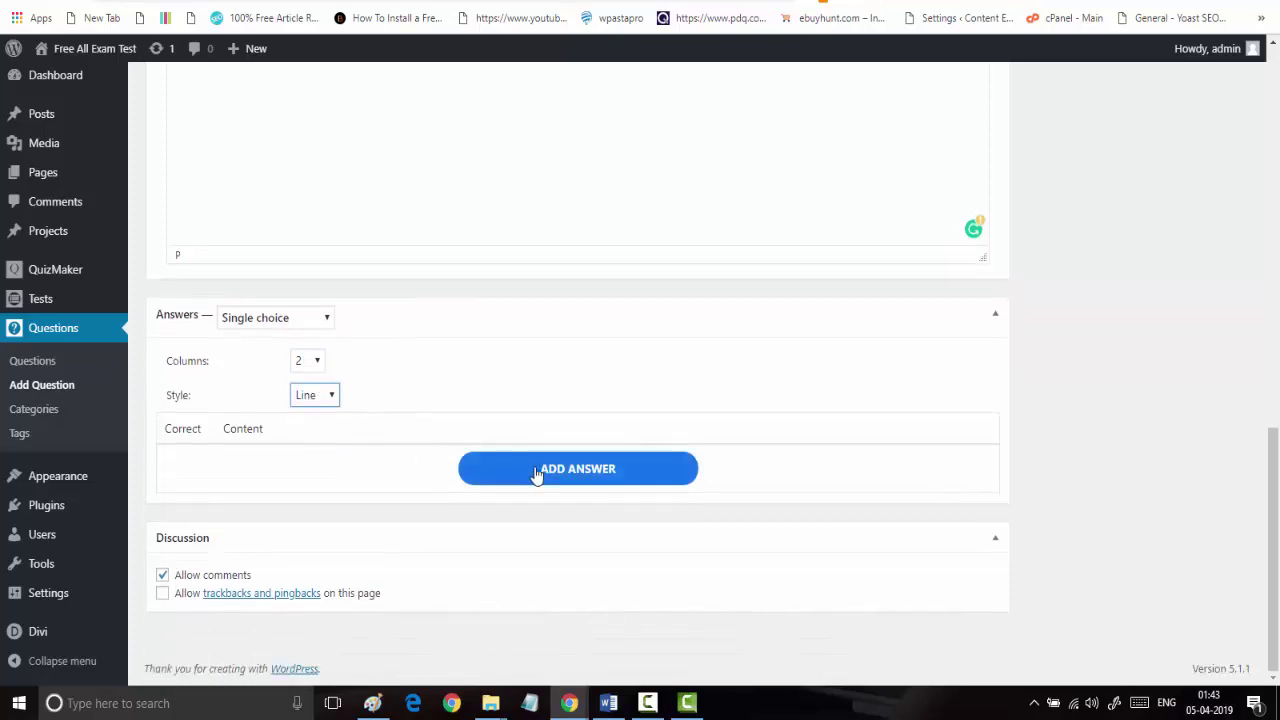
left_click(535, 476)
scroll(534, 471, "down", 3)
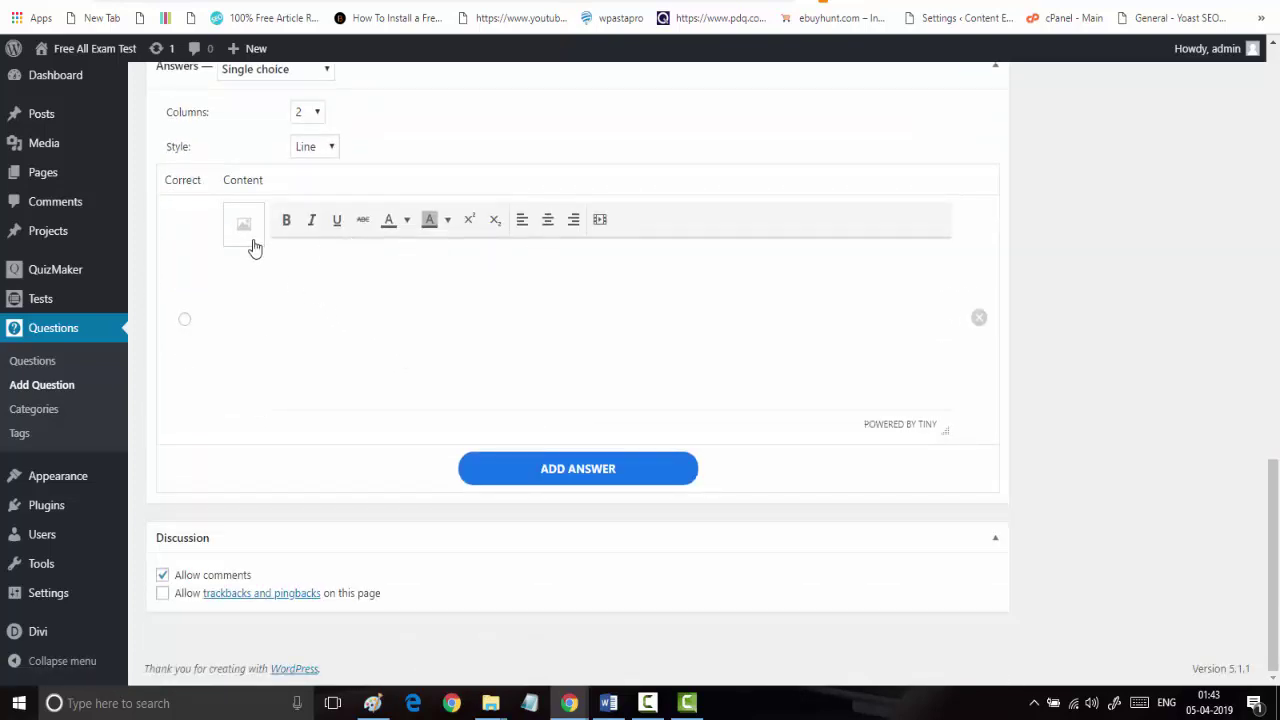
left_click(361, 260)
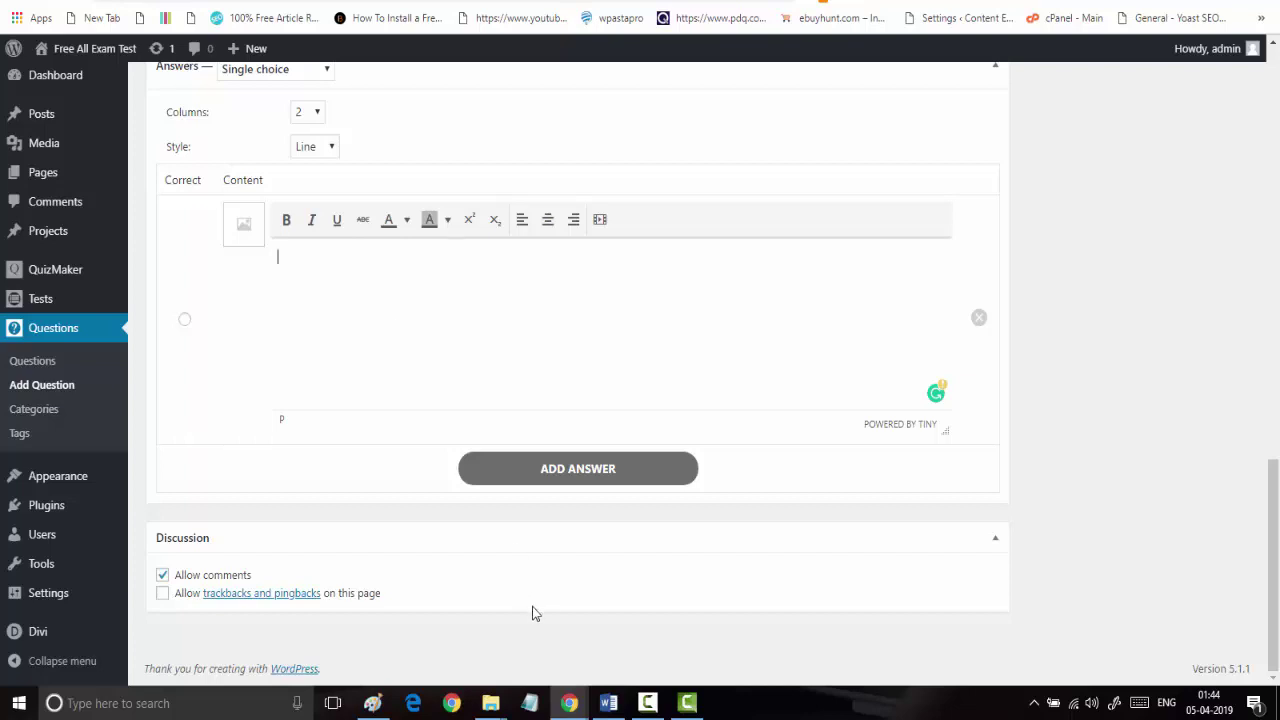
left_click(624, 706)
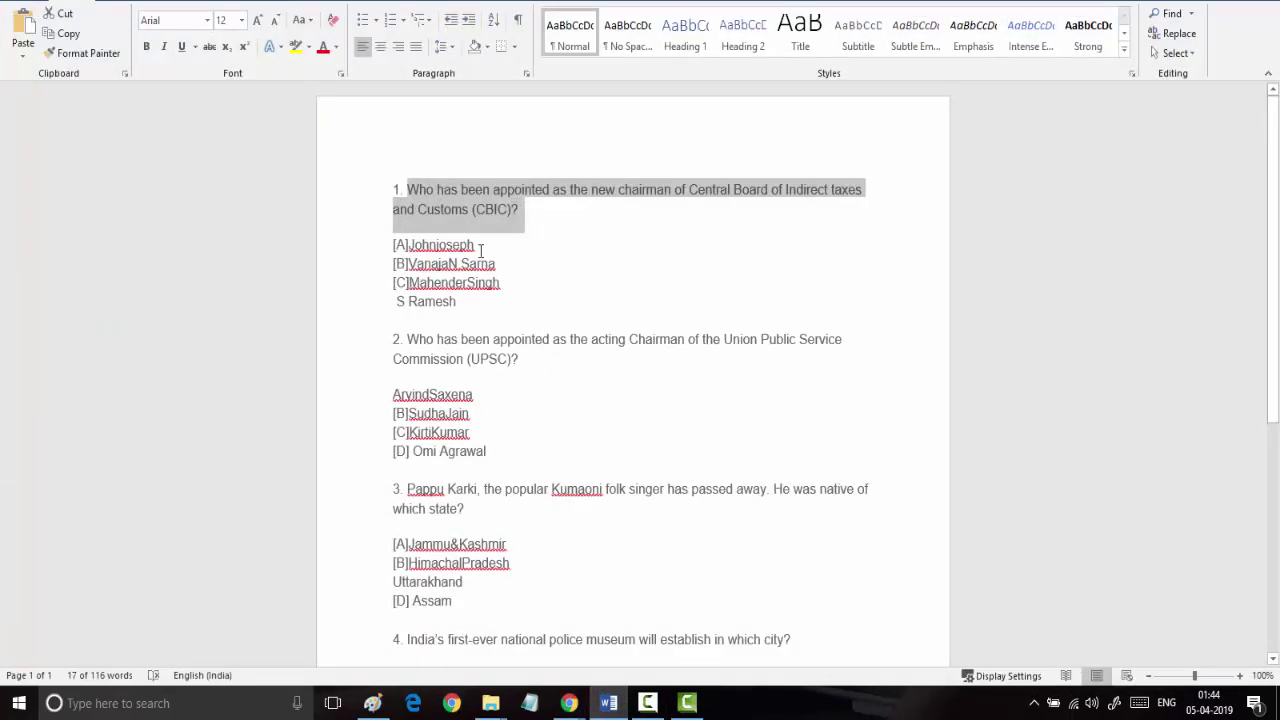
left_click_drag(411, 245, 483, 248)
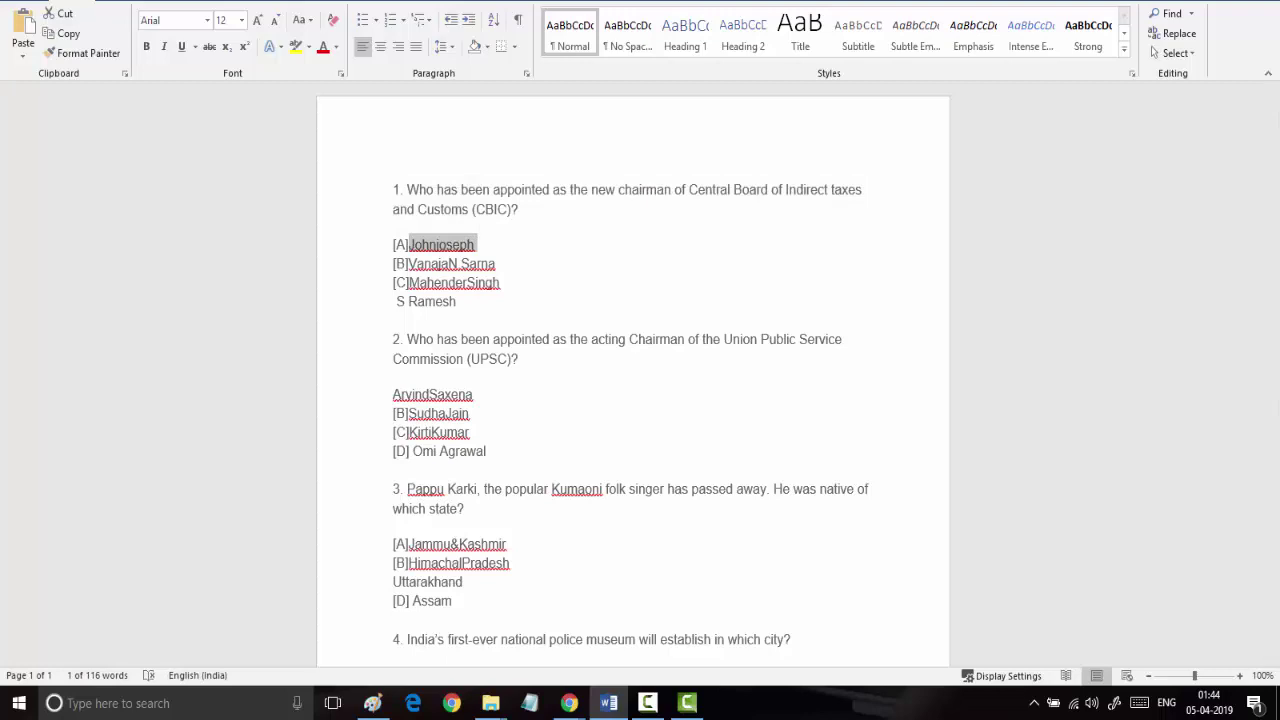
key("ctrl+c")
key("alt+Tab")
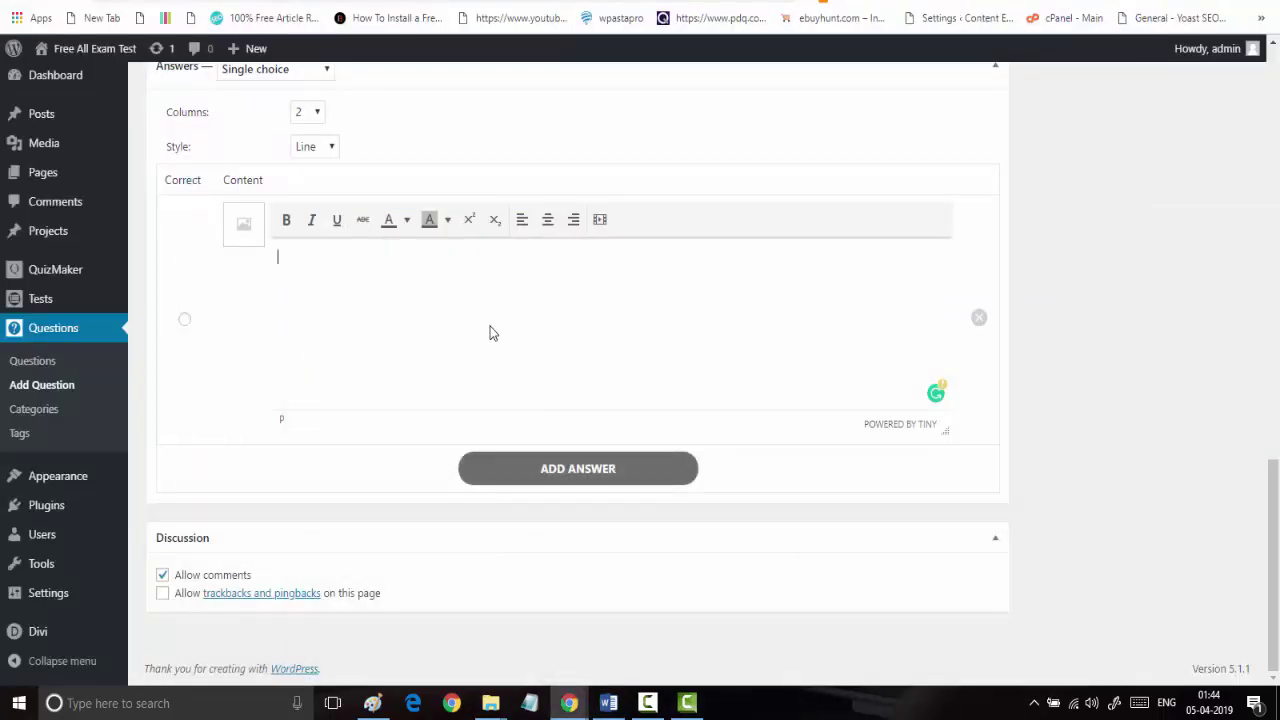
key("ctrl+v")
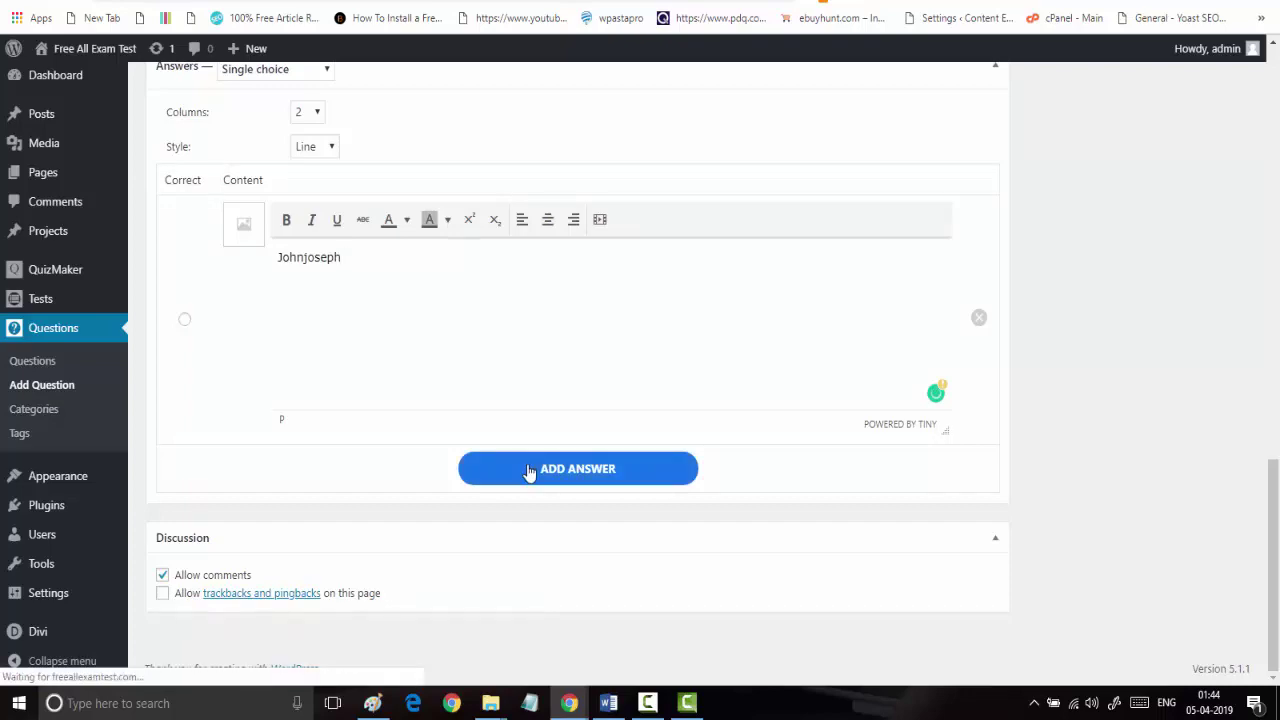
Add a second answer and fill it with question 1's option B copied from the Word document
left_click(529, 471)
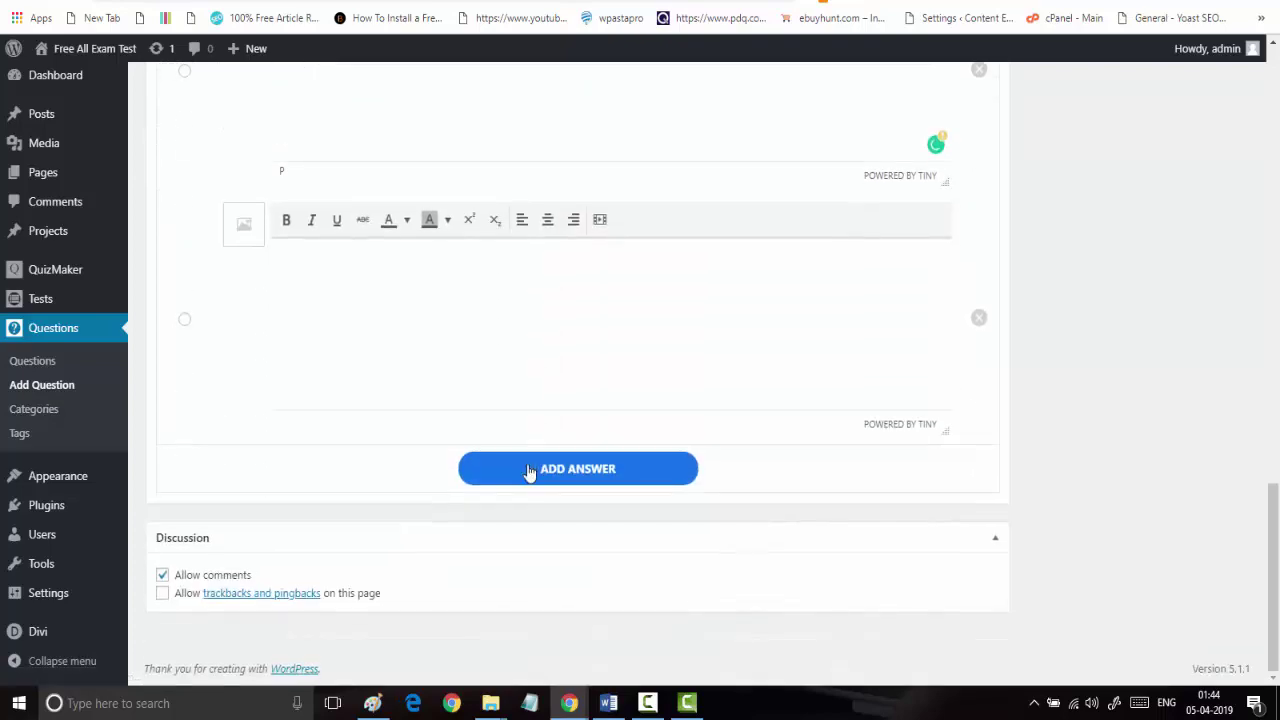
left_click(608, 703)
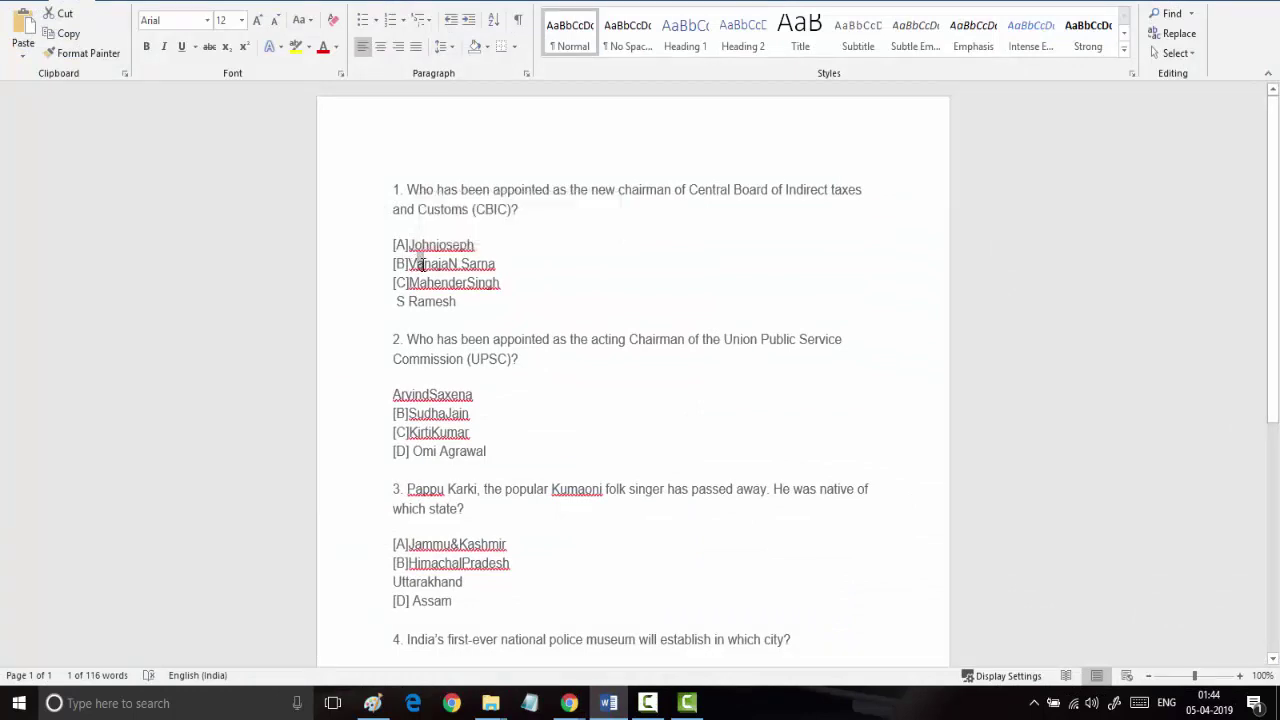
left_click_drag(423, 264, 502, 267)
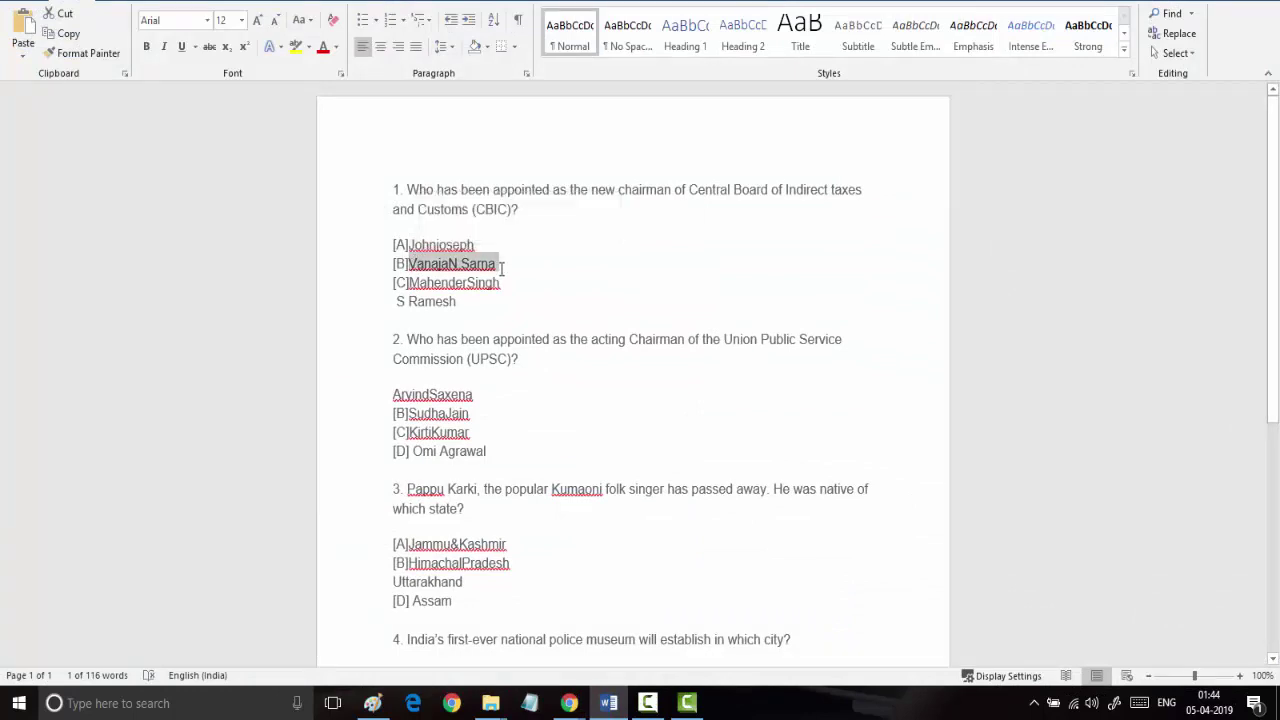
left_click(1177, 2)
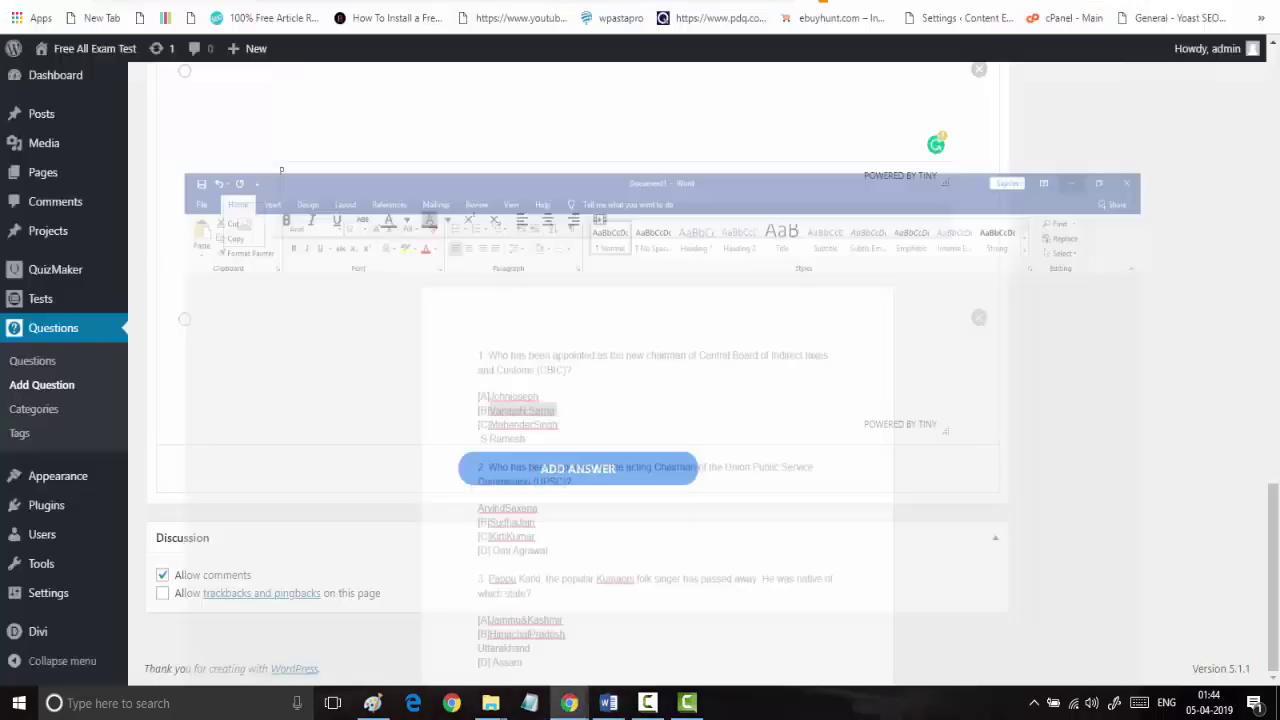
left_click(434, 306)
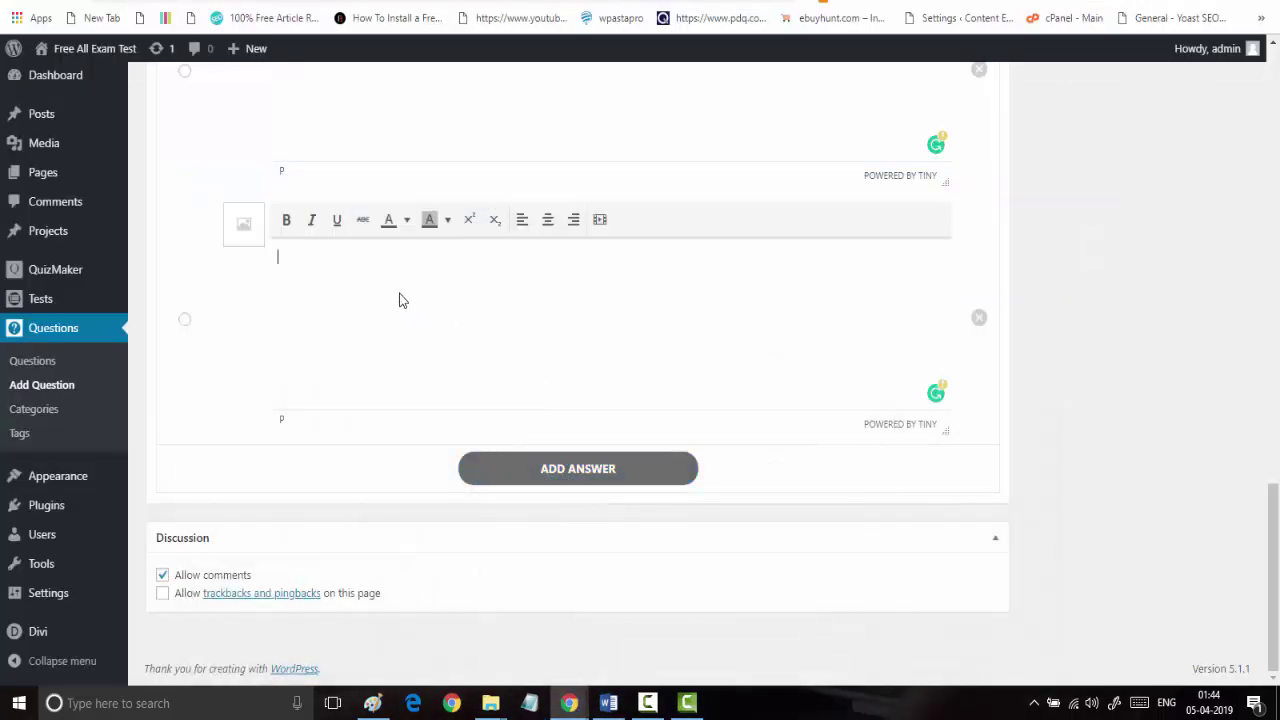
key("ctrl+v")
Add a third answer and fill it with question 1's option C copied from the Word document
left_click(608, 703)
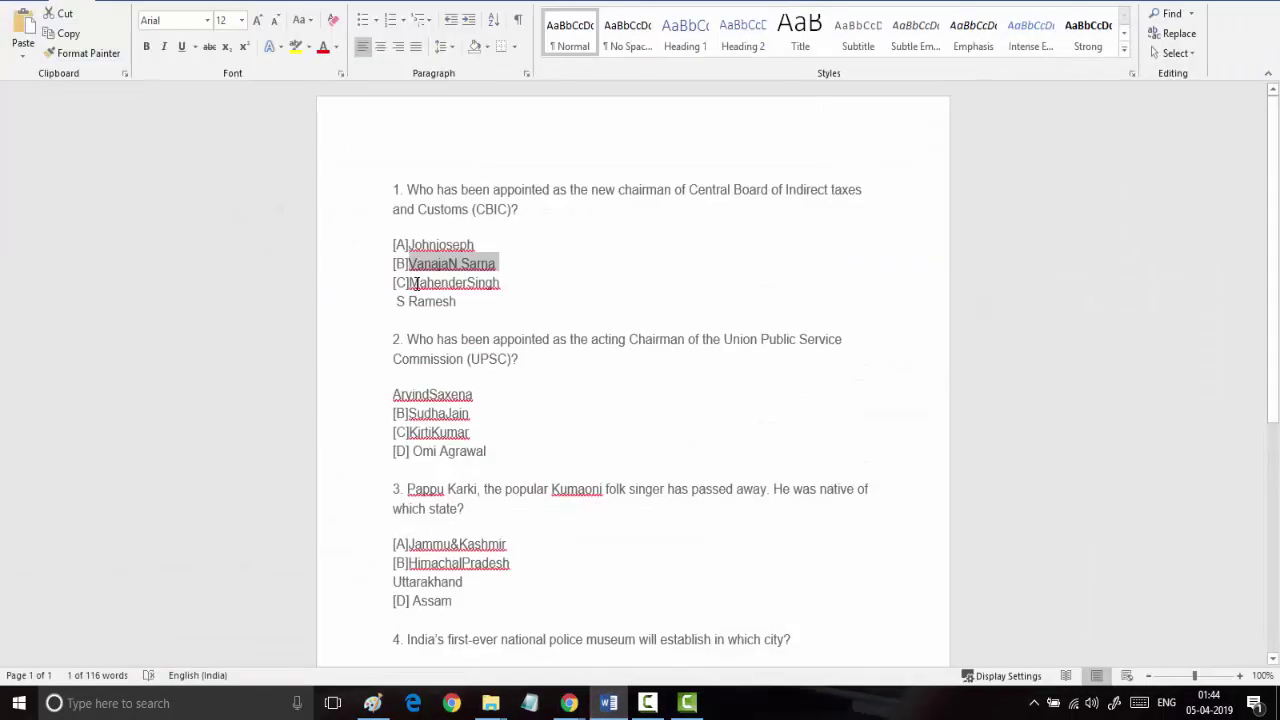
left_click_drag(409, 281, 501, 281)
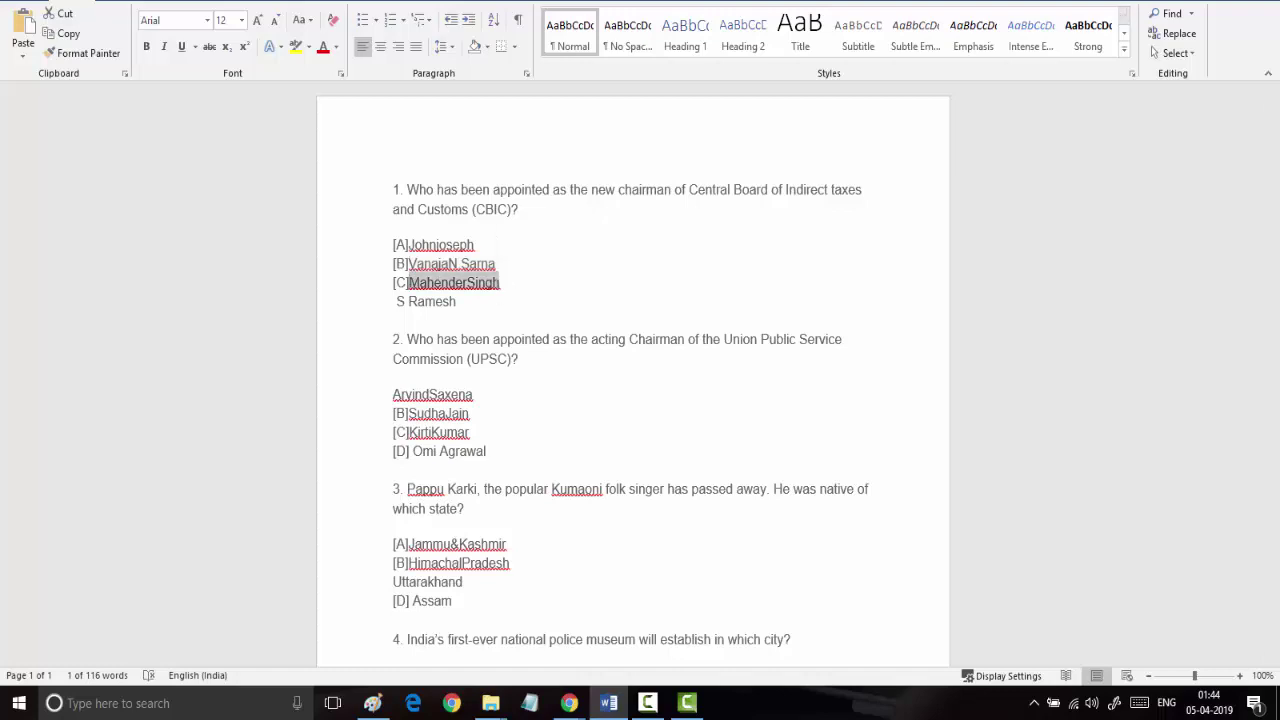
left_click(1166, 1)
left_click(563, 467)
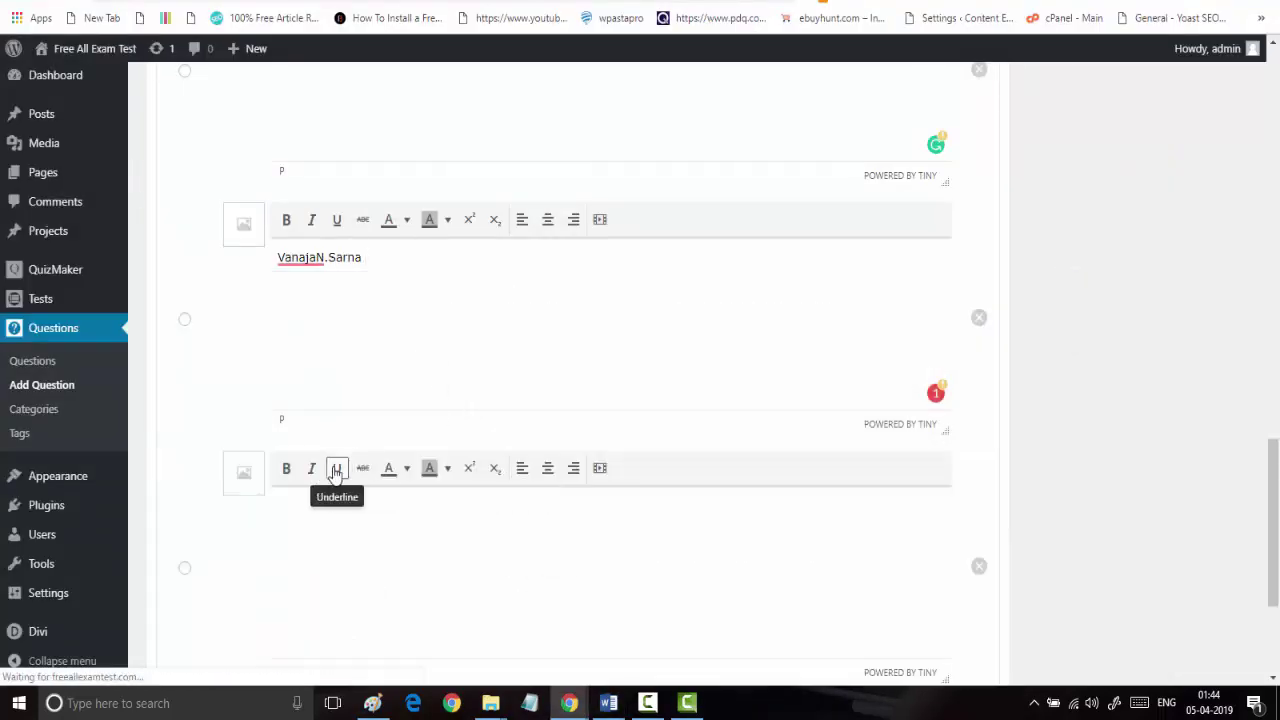
left_click(318, 504)
key("ctrl+v")
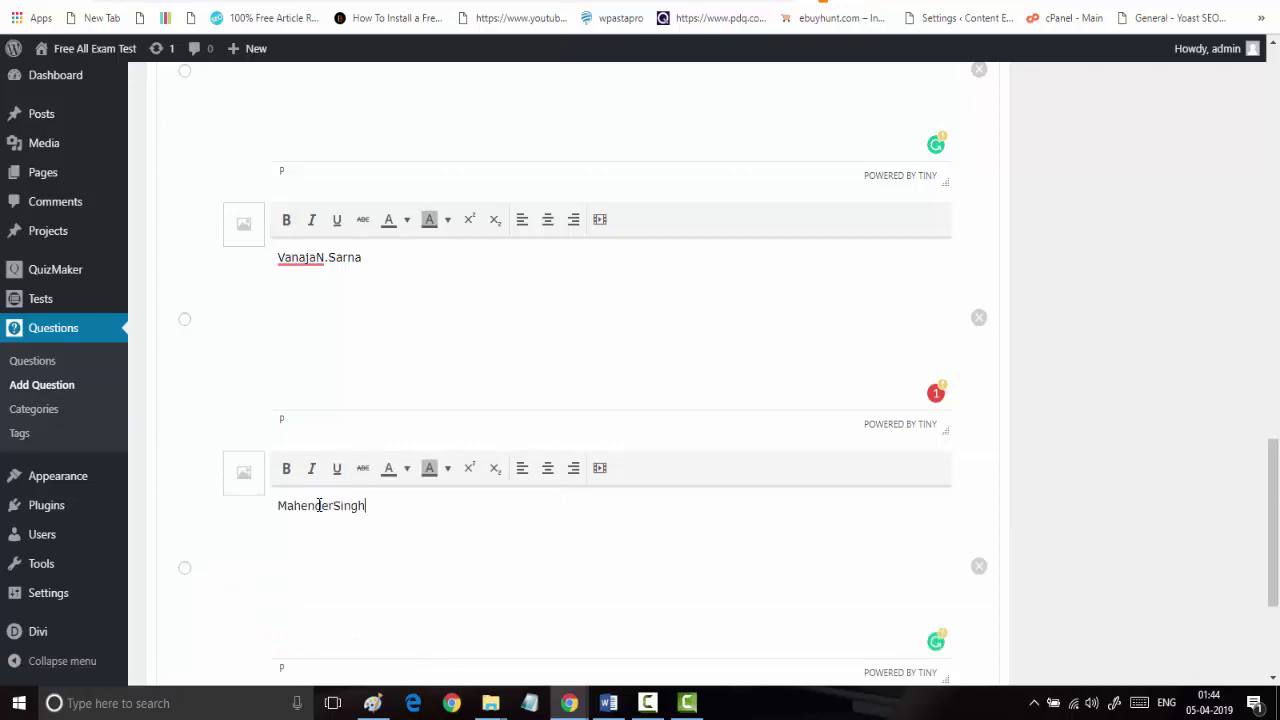
Add a fourth answer with question 1's last option from the Word document and mark it as the correct answer
scroll(319, 505, "down", 3)
left_click(606, 704)
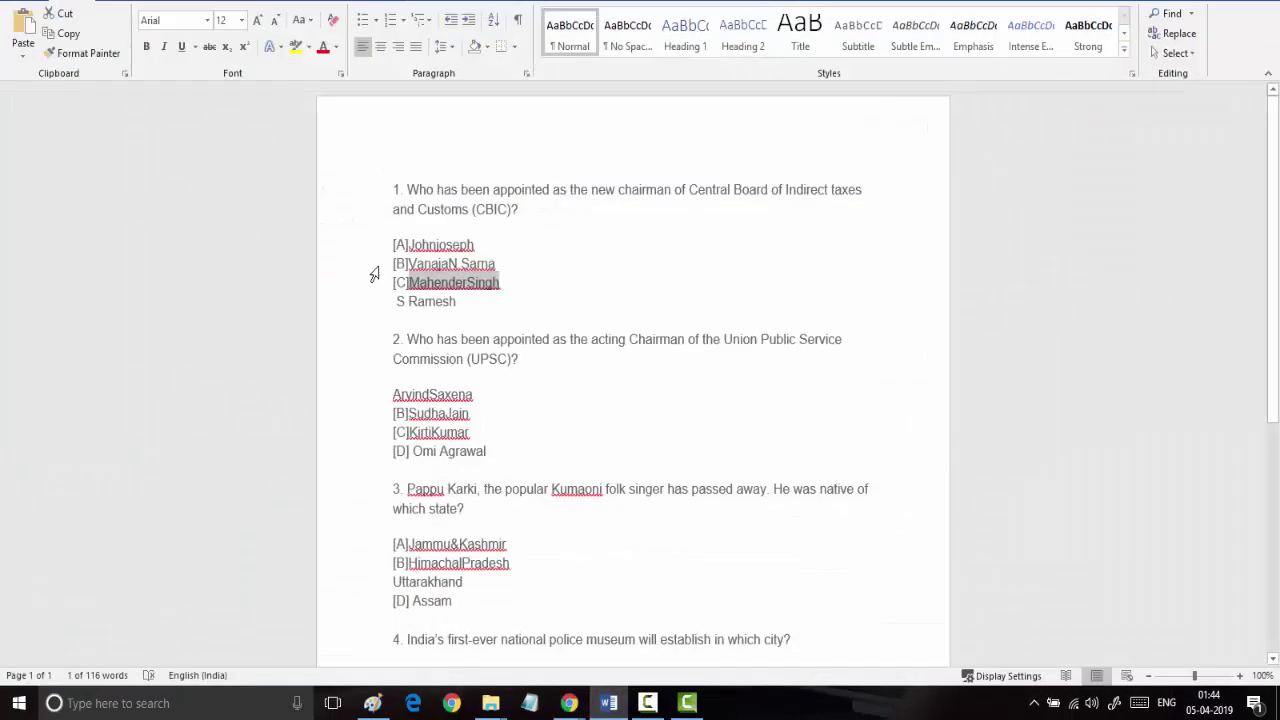
left_click_drag(399, 304, 488, 304)
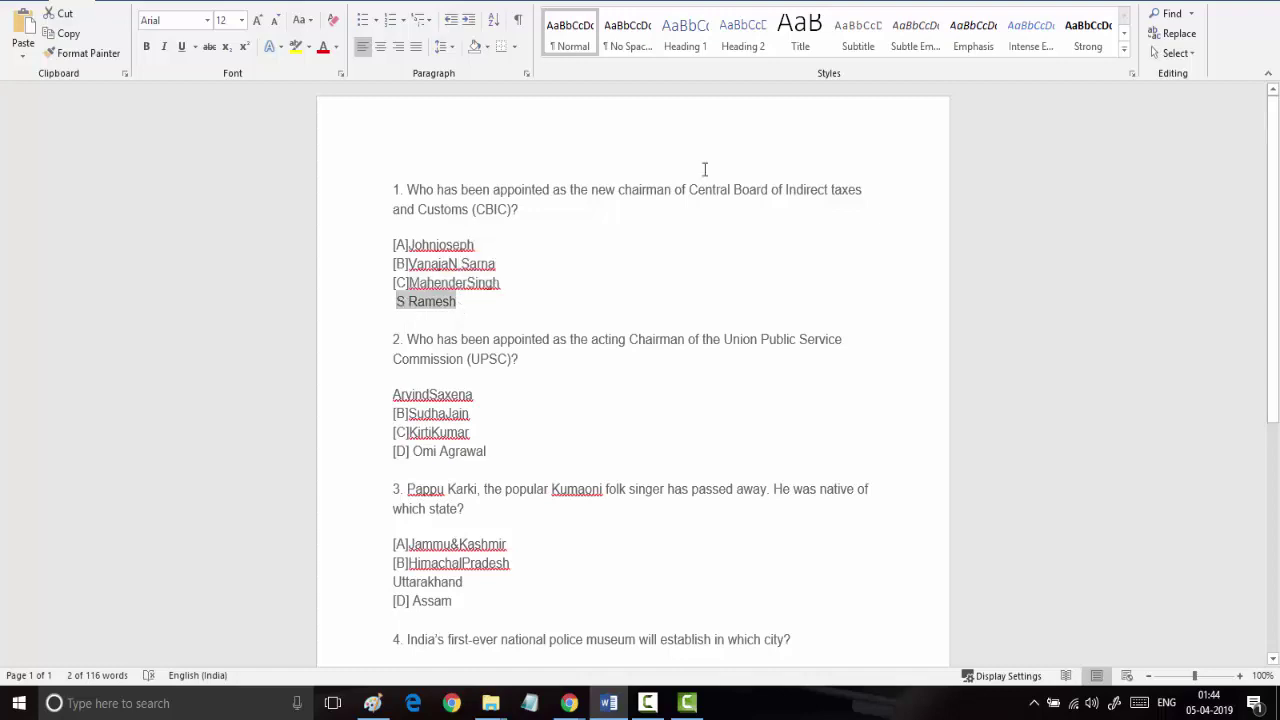
key("alt+Tab")
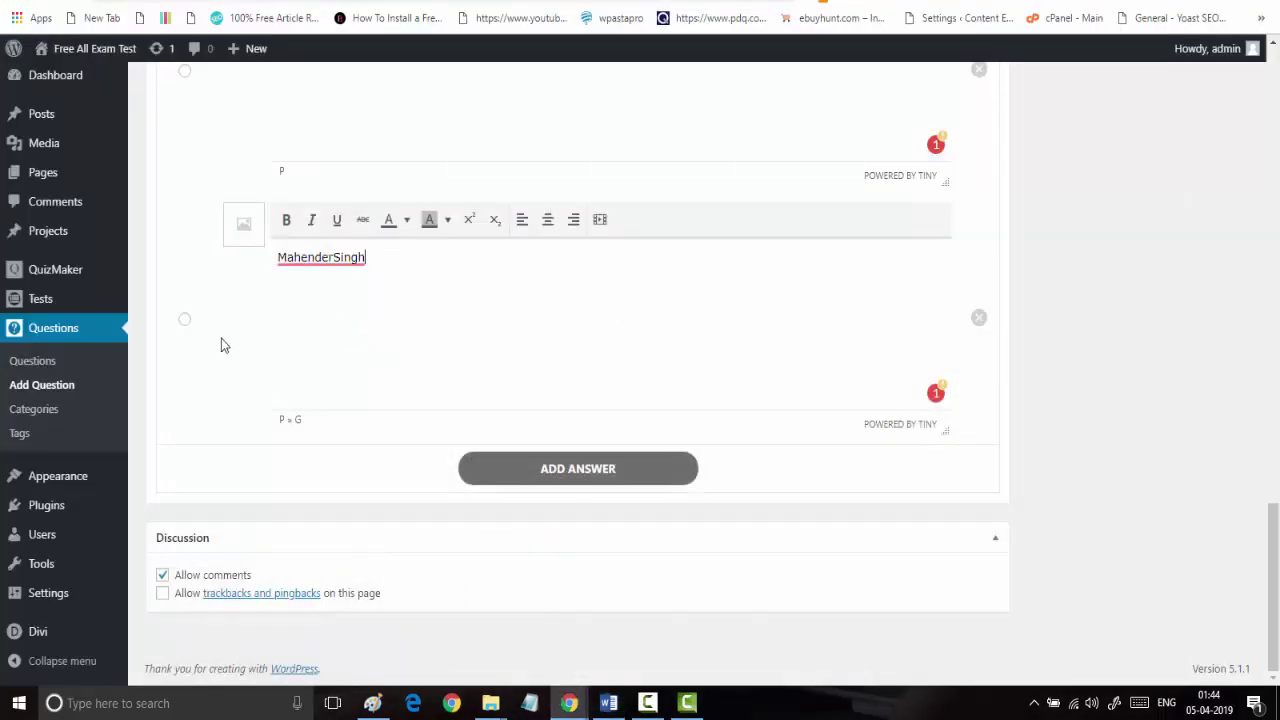
left_click(516, 466)
scroll(296, 459, "down", 2)
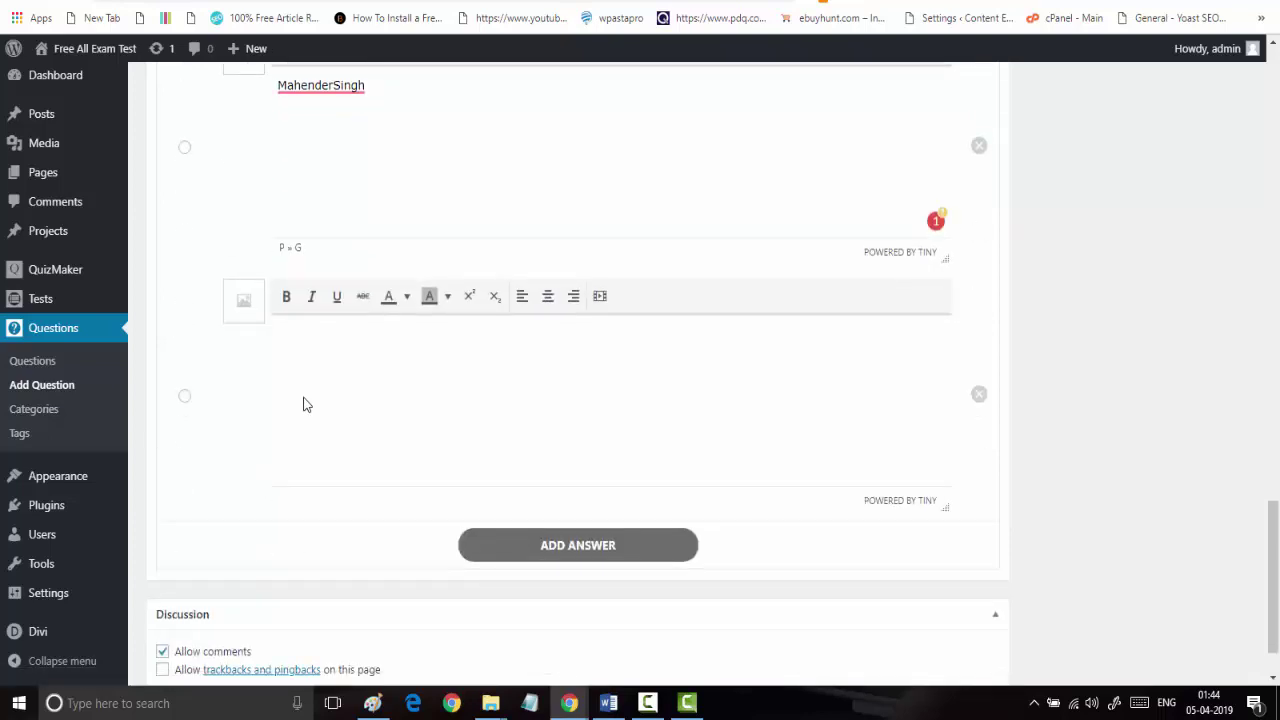
left_click(321, 376)
type("S Ramesh")
left_click(185, 397)
scroll(192, 402, "up", 3)
scroll(231, 391, "down", 4)
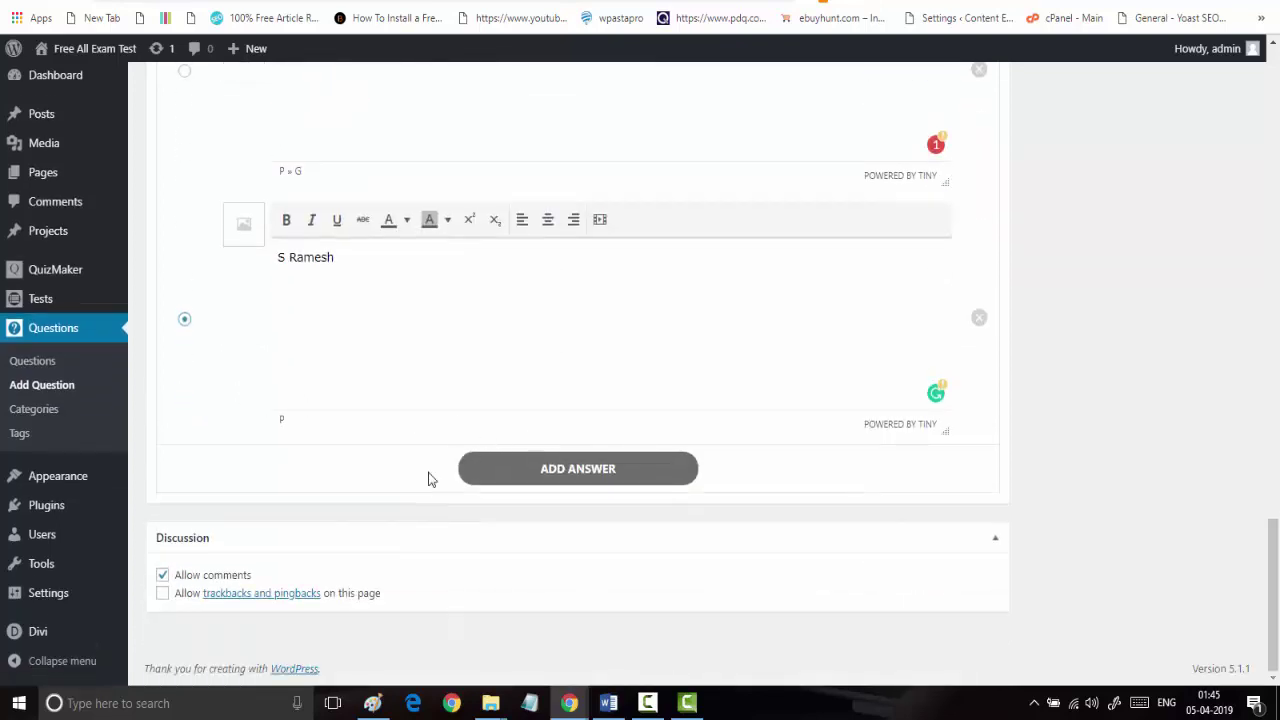
Add the question tag "cbic" to the General Studies 1 question
scroll(640, 480, "up", 1)
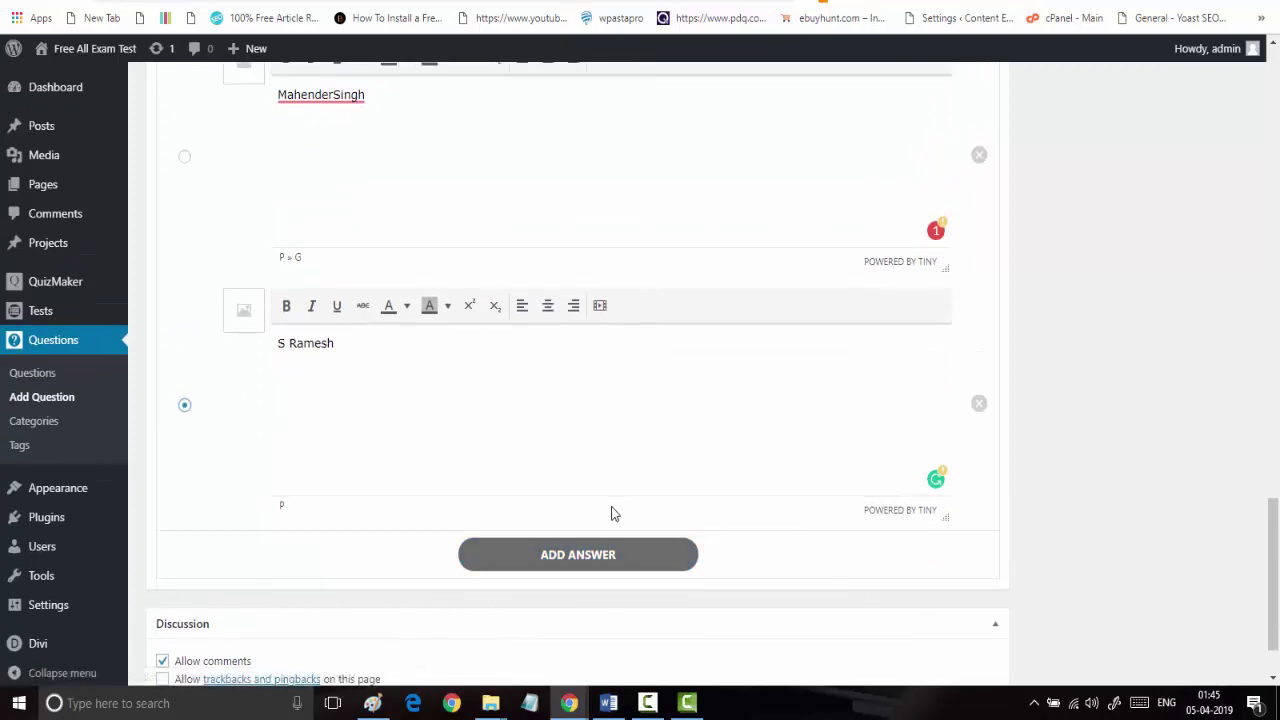
scroll(851, 451, "up", 3)
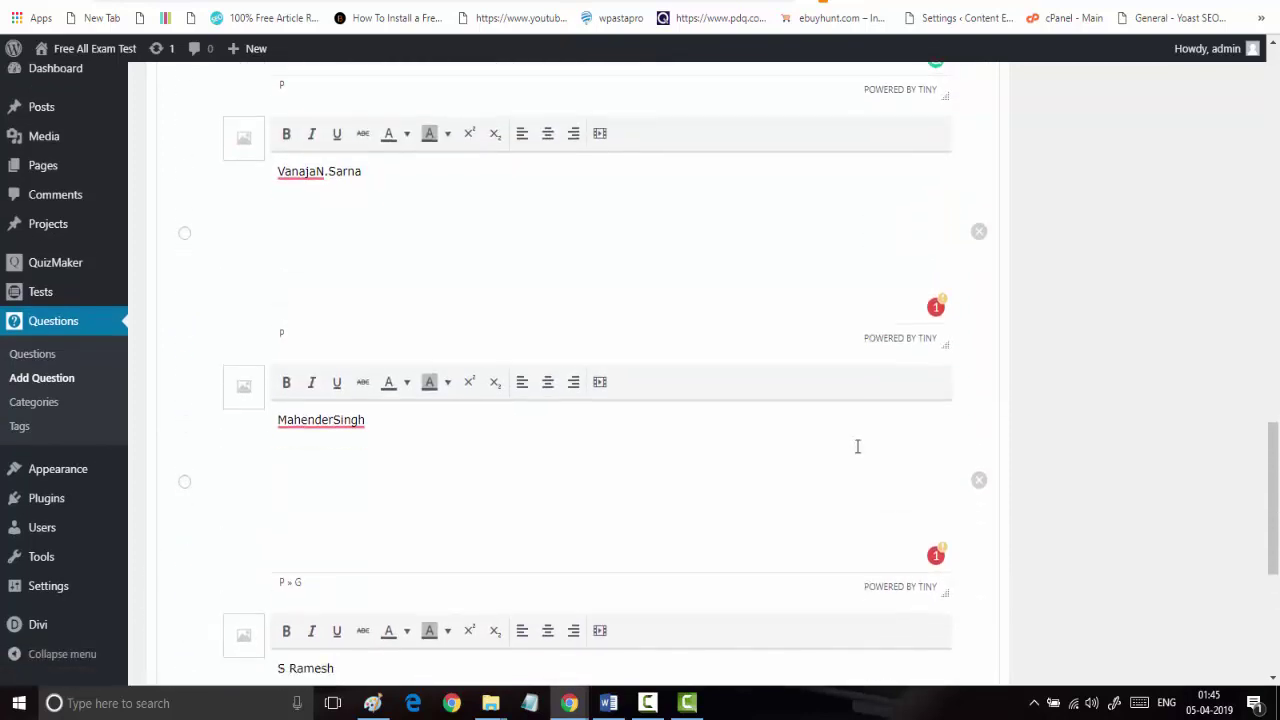
scroll(857, 446, "up", 10)
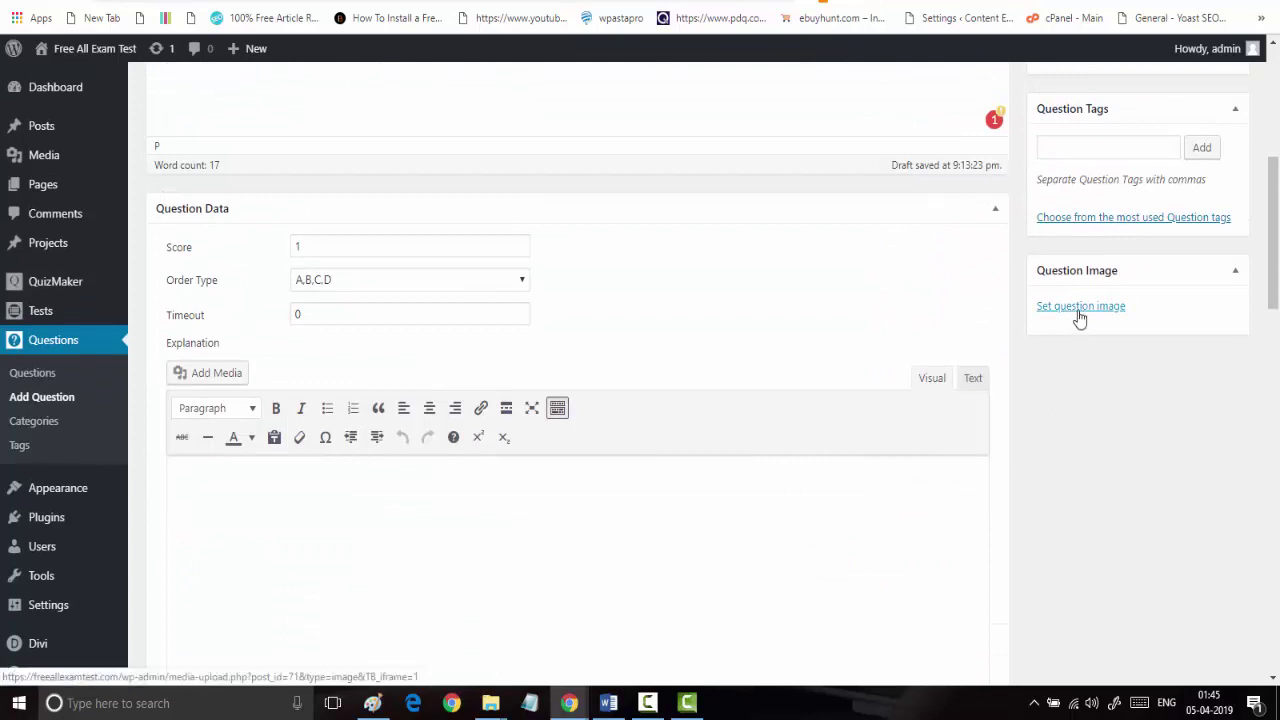
left_click(1078, 150)
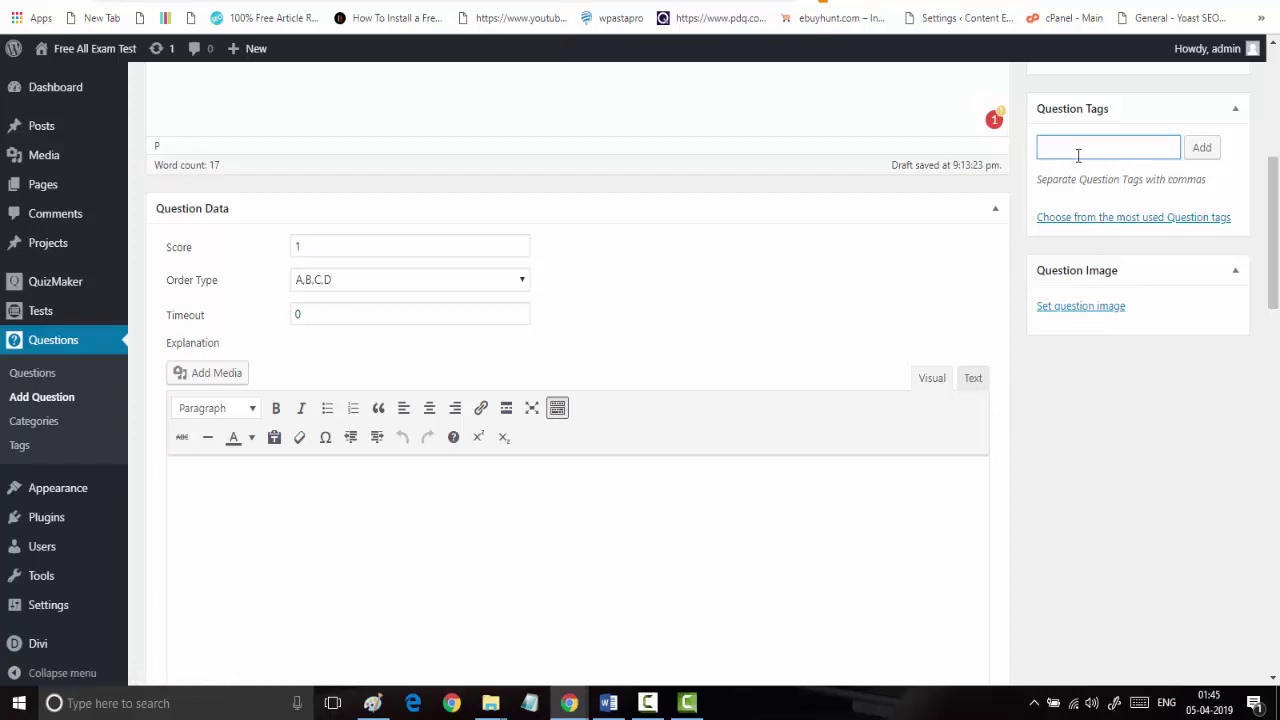
scroll(1078, 155, "up", 3)
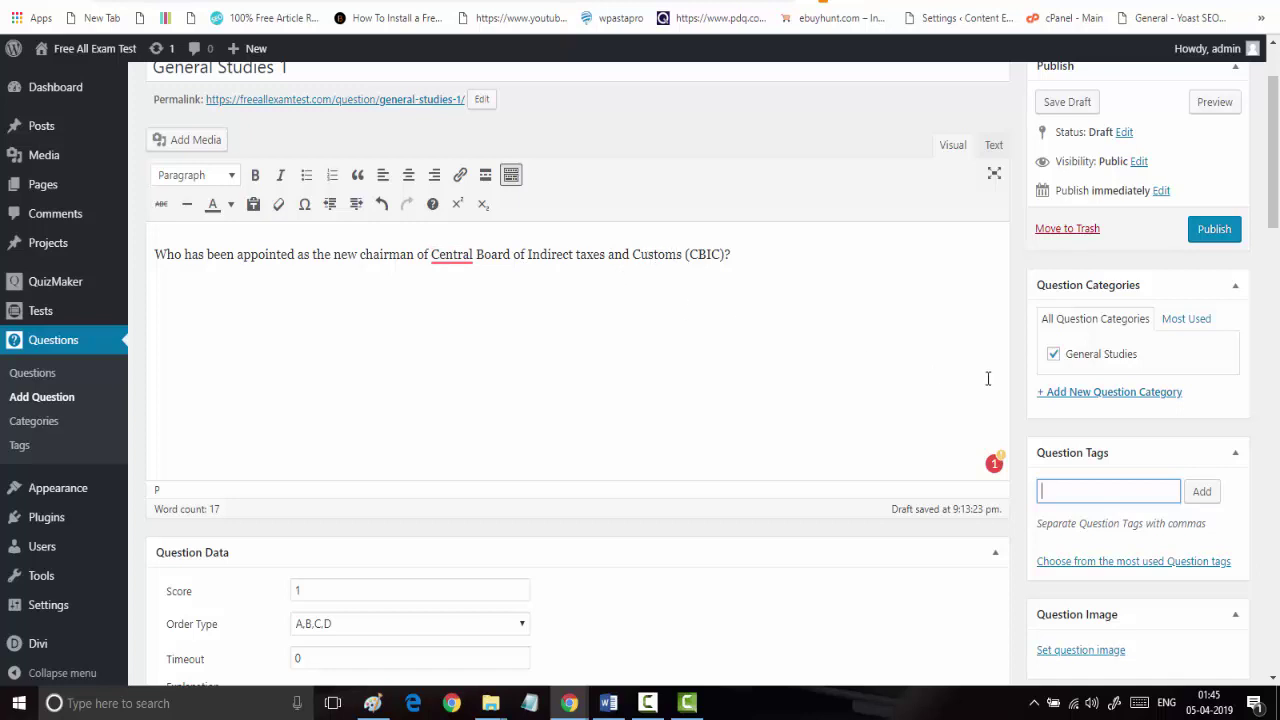
scroll(987, 378, "down", 1)
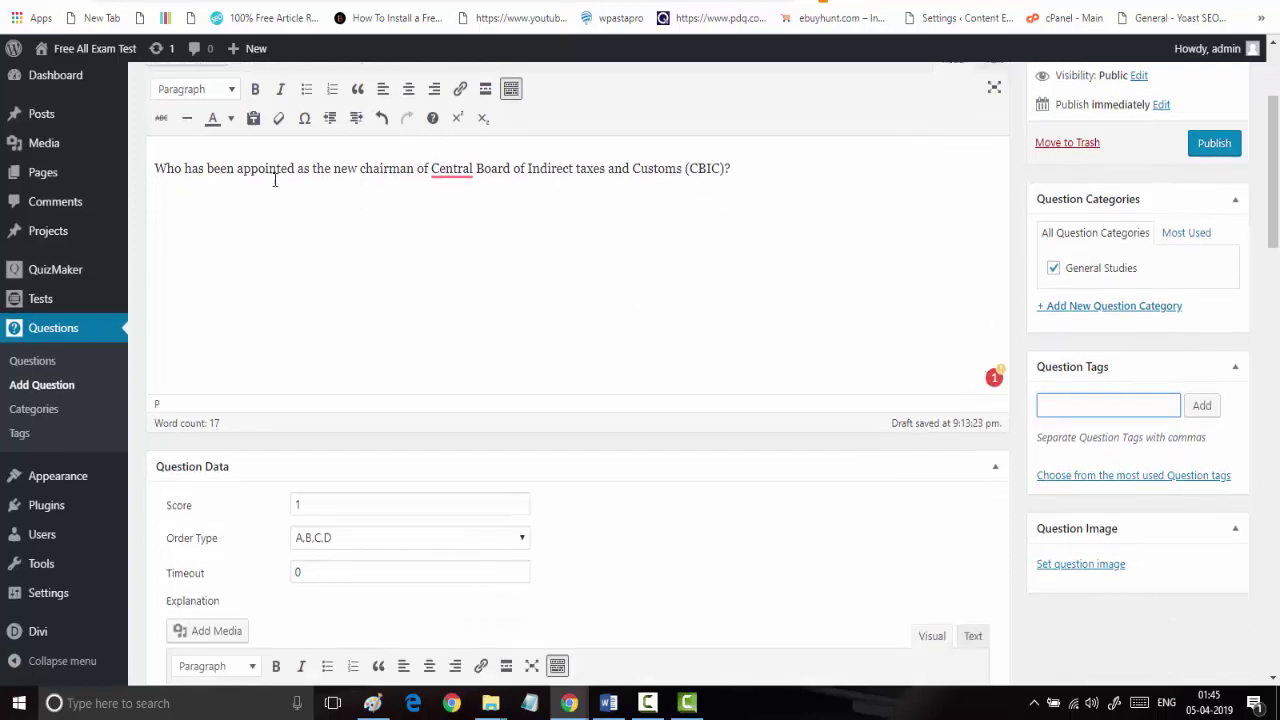
scroll(1180, 461, "down", 2)
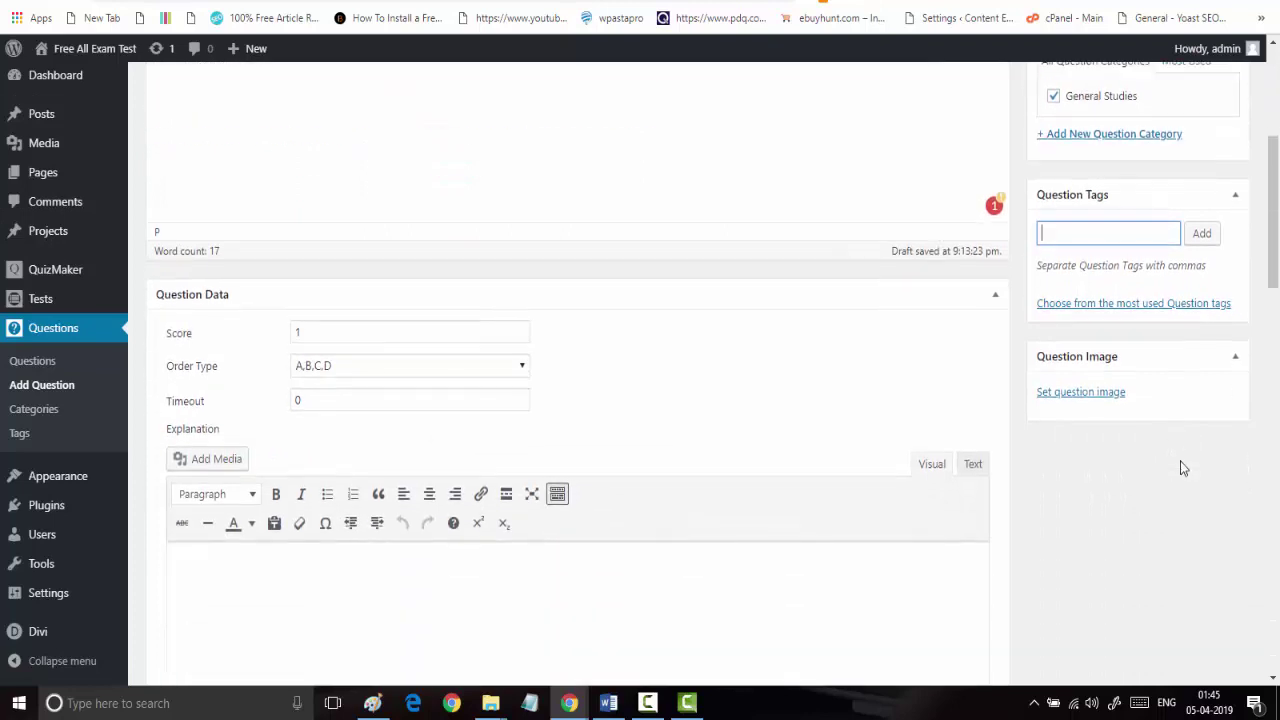
scroll(1180, 461, "up", 3)
scroll(1081, 520, "down", 1)
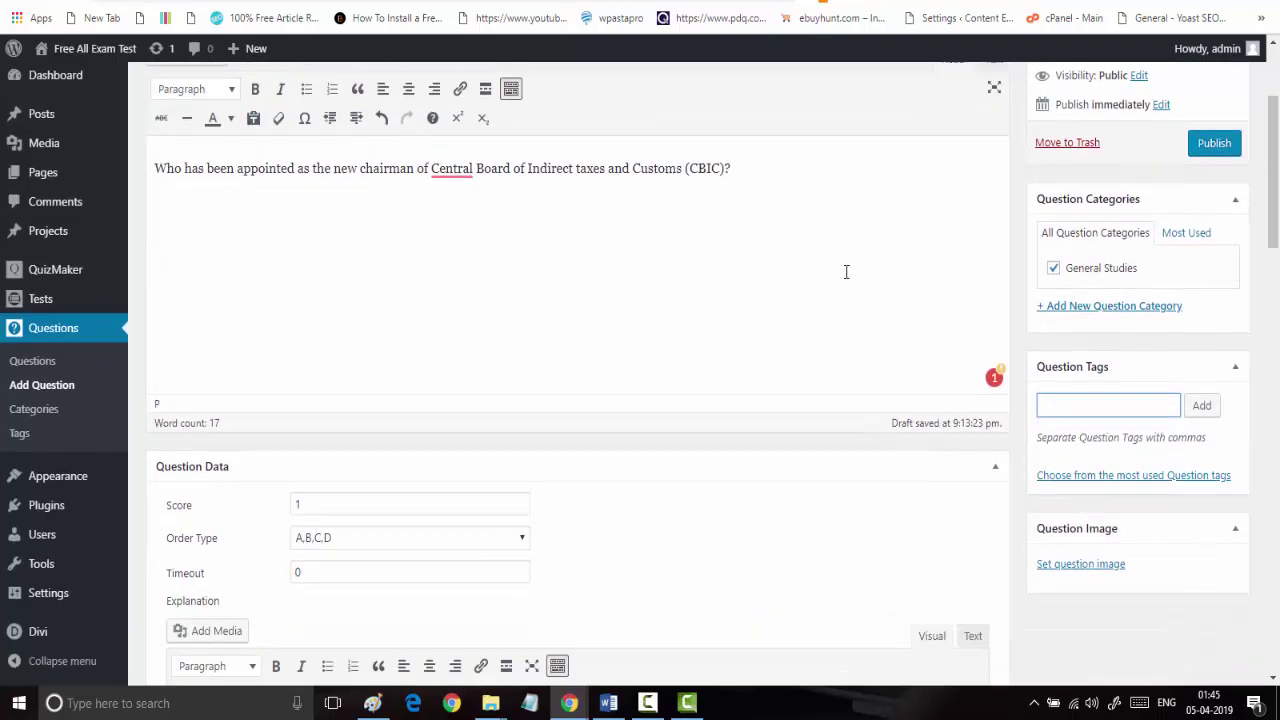
type("cbic,")
key("BackSpace")
left_click(1218, 414)
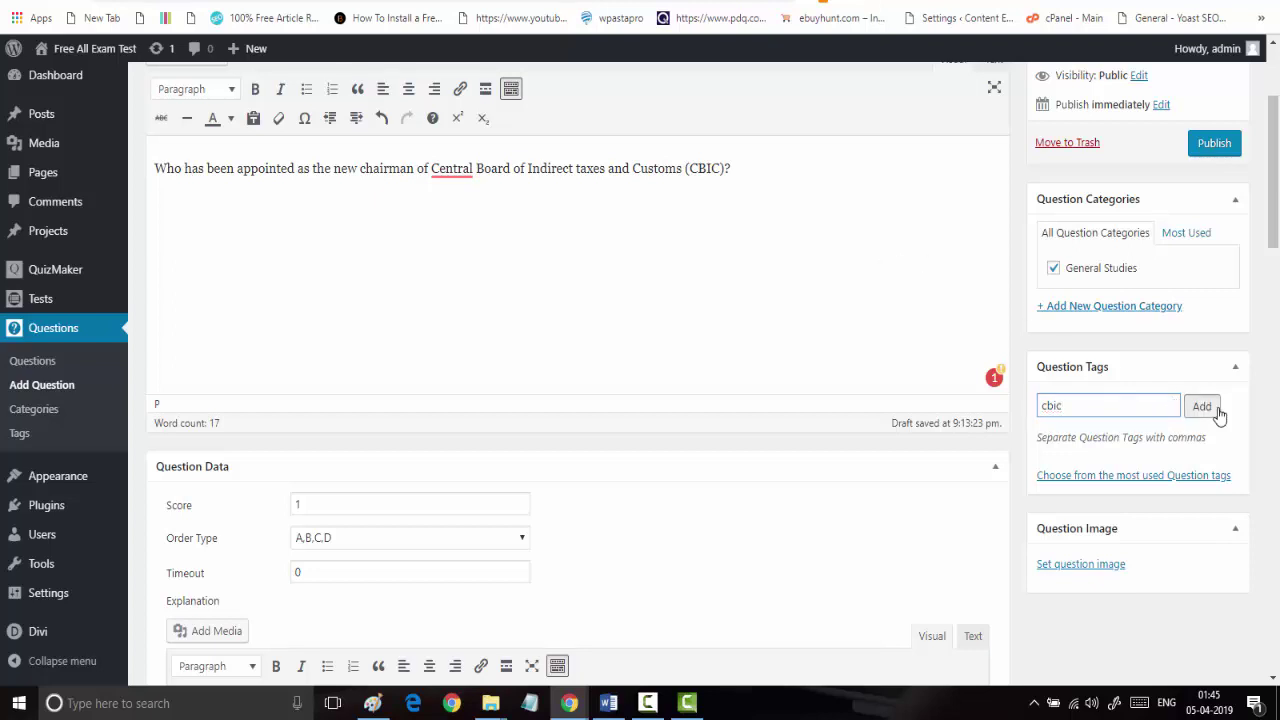
Publish the General Studies 1 question and open its public page in a new browser tab
scroll(1218, 414, "up", 2)
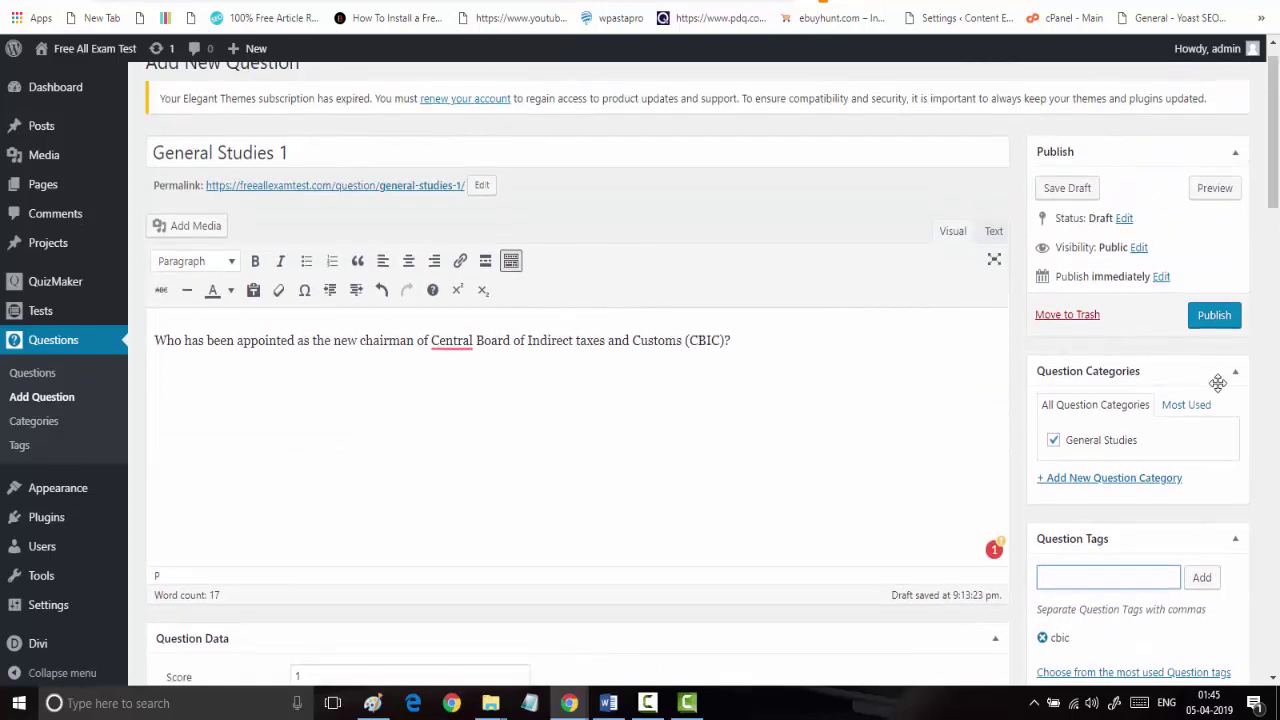
left_click(1217, 331)
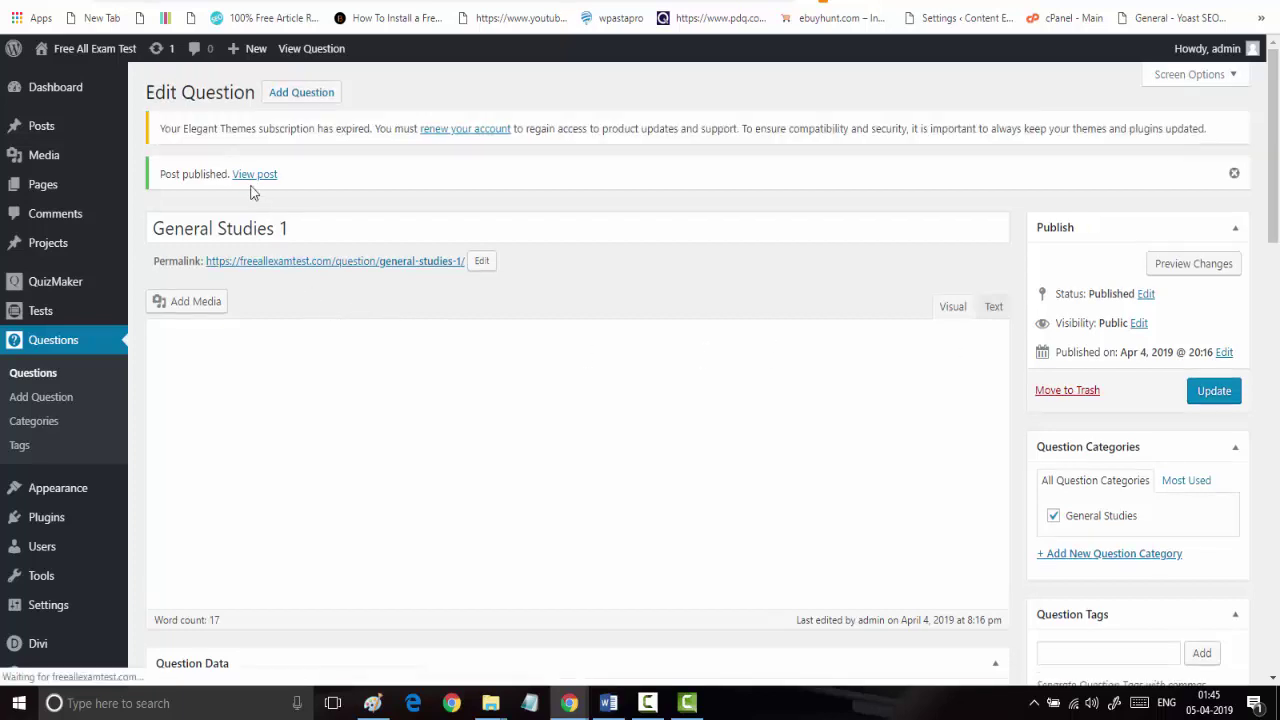
right_click(266, 178)
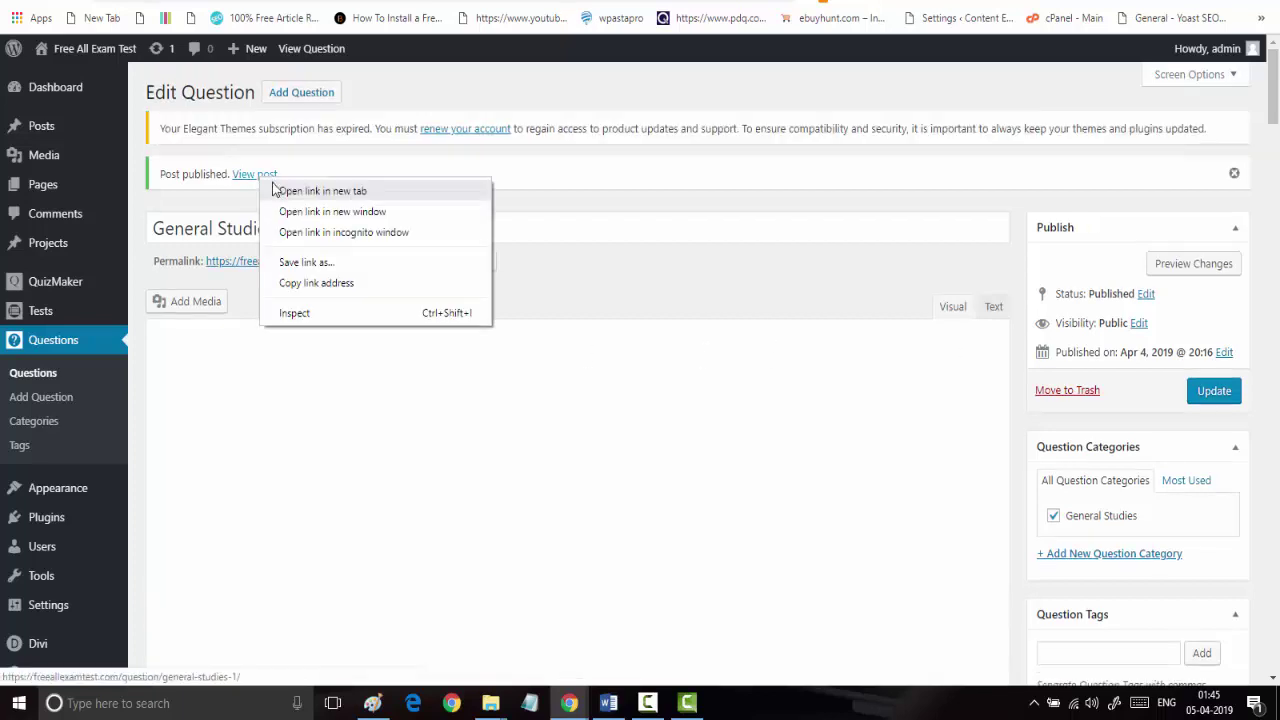
left_click(281, 188)
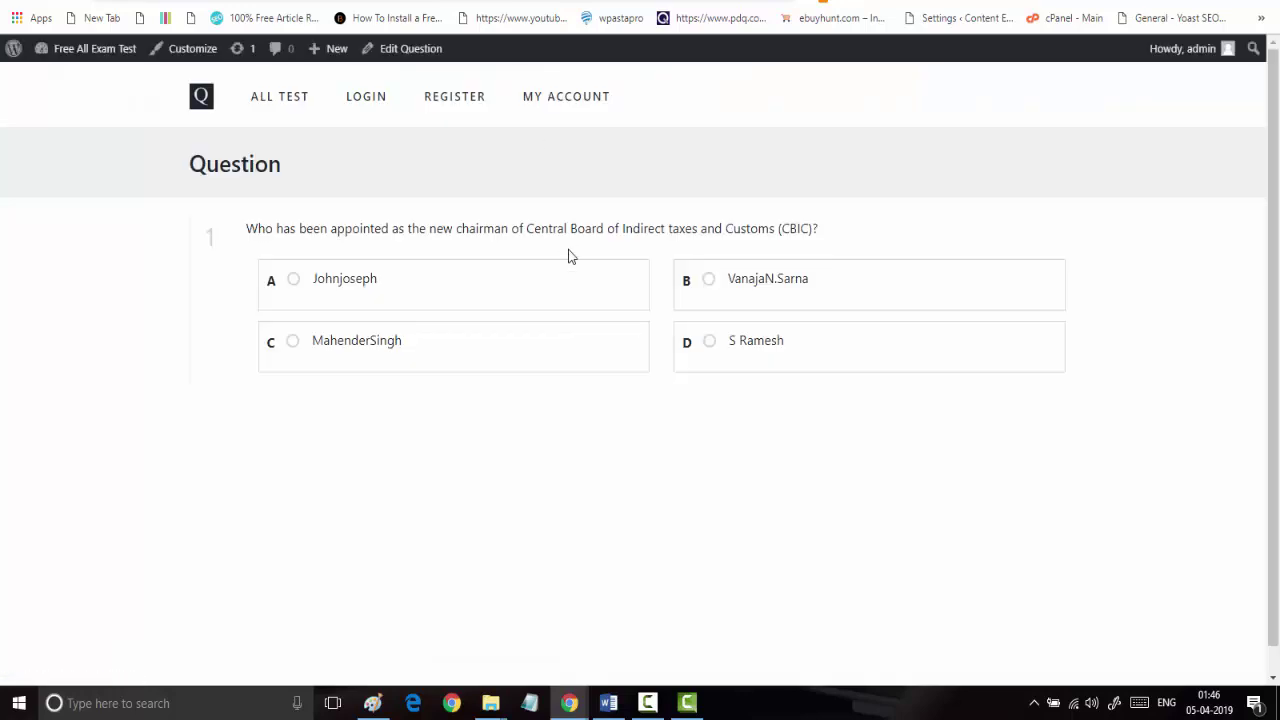
Test the published question by selecting its different answer options in turn
left_click(491, 302)
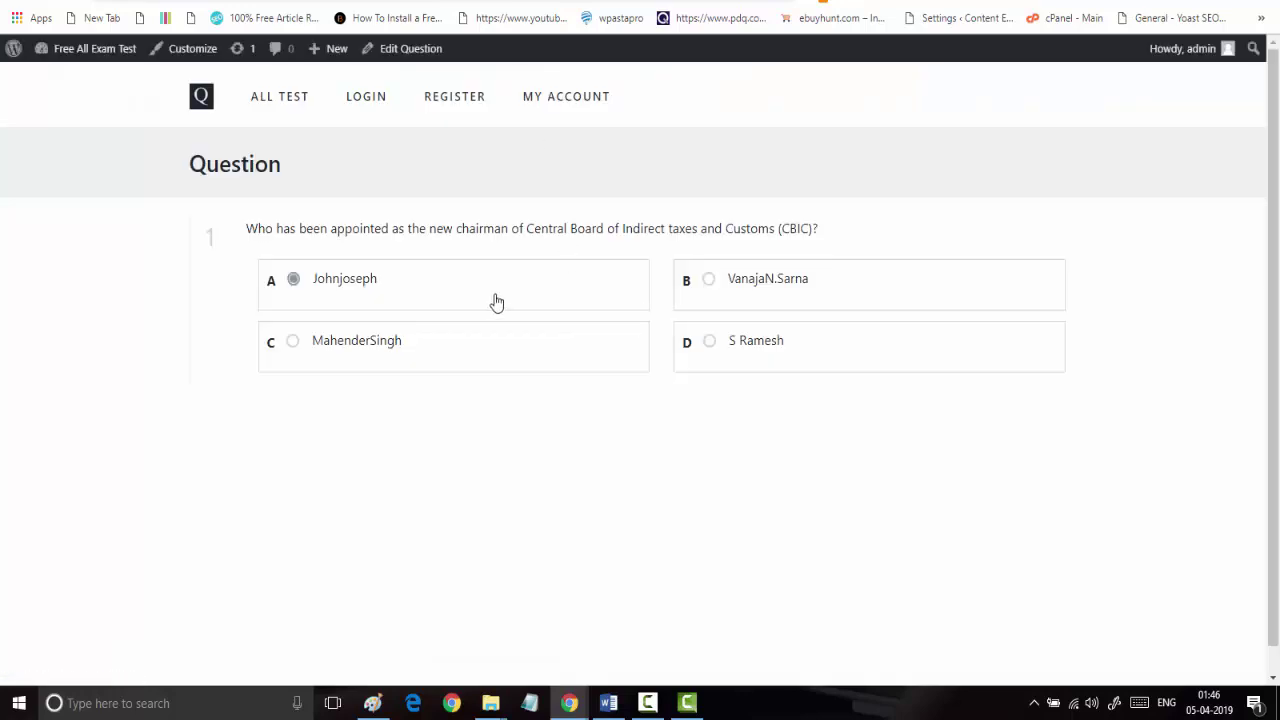
left_click(456, 352)
left_click(573, 294)
left_click(746, 306)
left_click(748, 362)
scroll(530, 376, "down", 1)
scroll(530, 376, "up", 1)
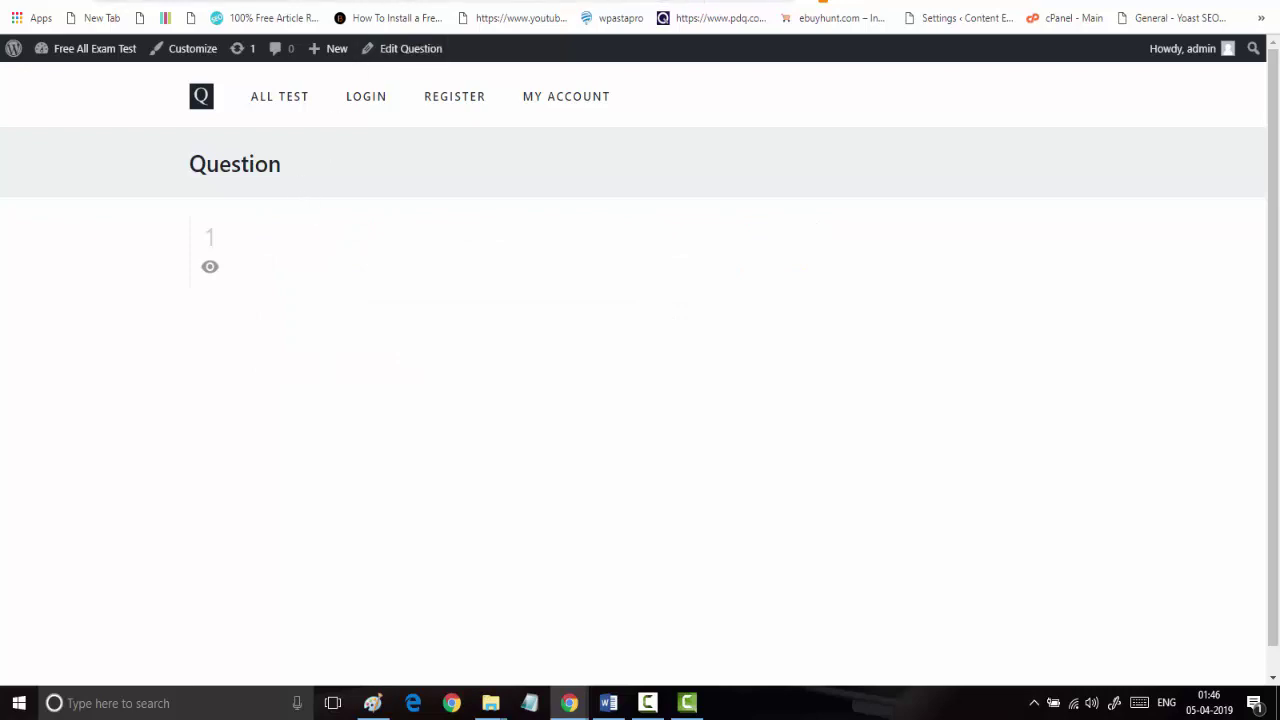
Return to the WordPress admin, view the list of questions, and start a new question
left_click(612, 0)
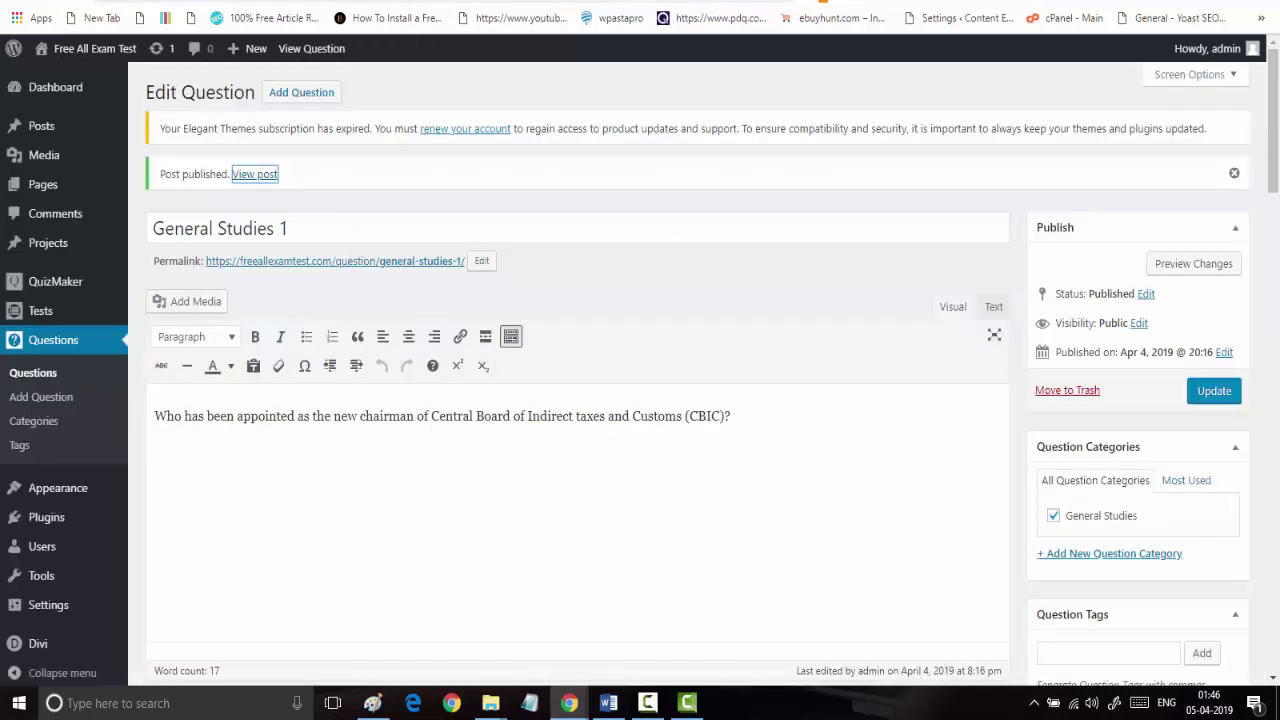
left_click(60, 385)
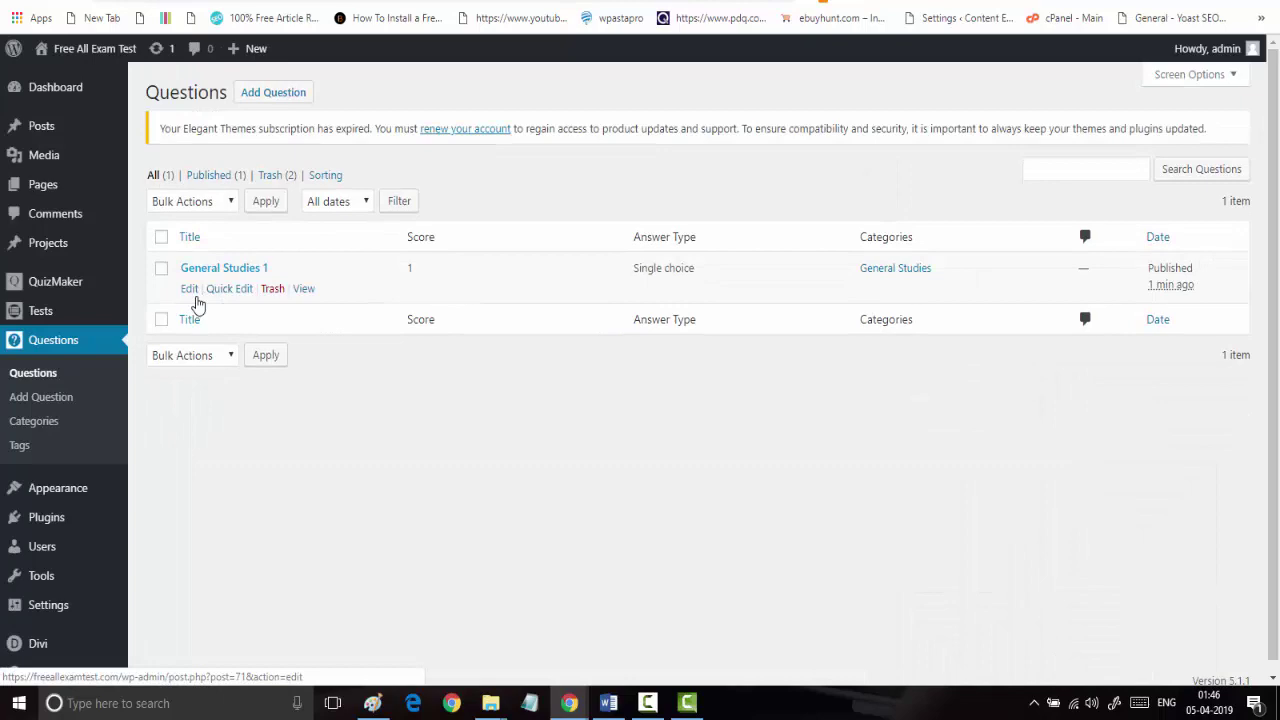
left_click(190, 290)
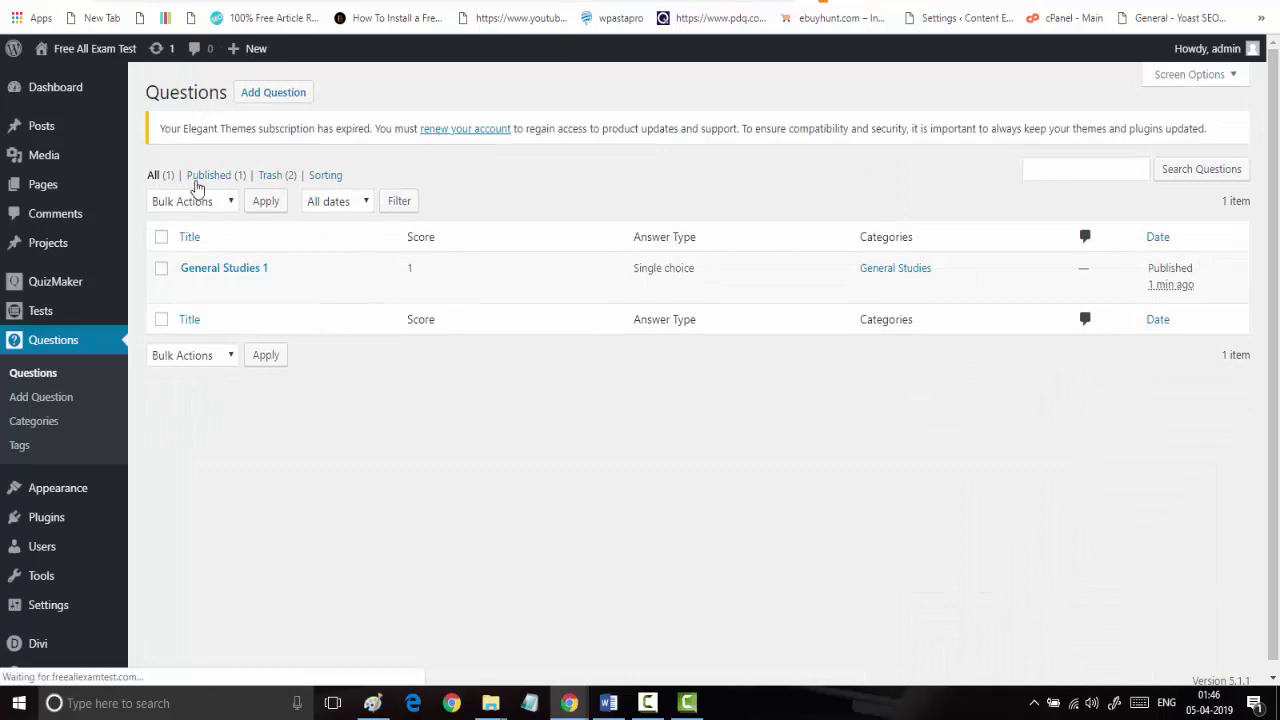
left_click(266, 100)
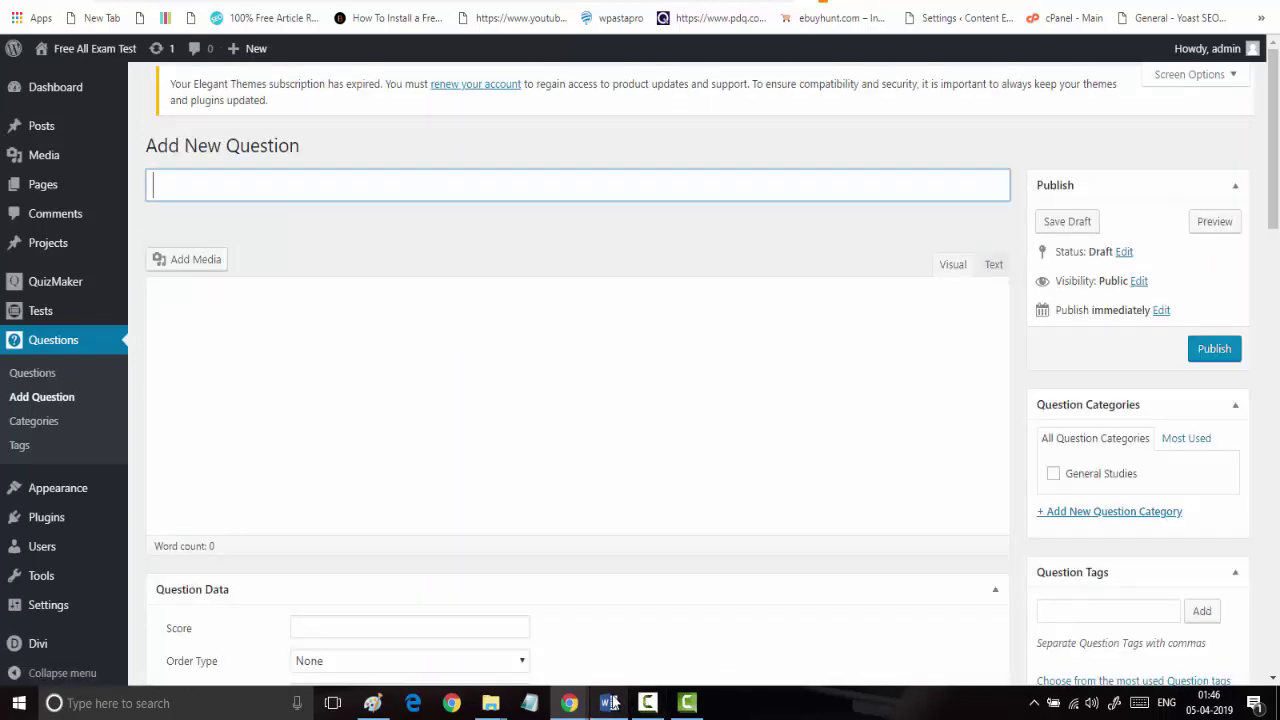
Title the new question "GS 2" and fill its content with question 2's text copied from the Word document
left_click(608, 703)
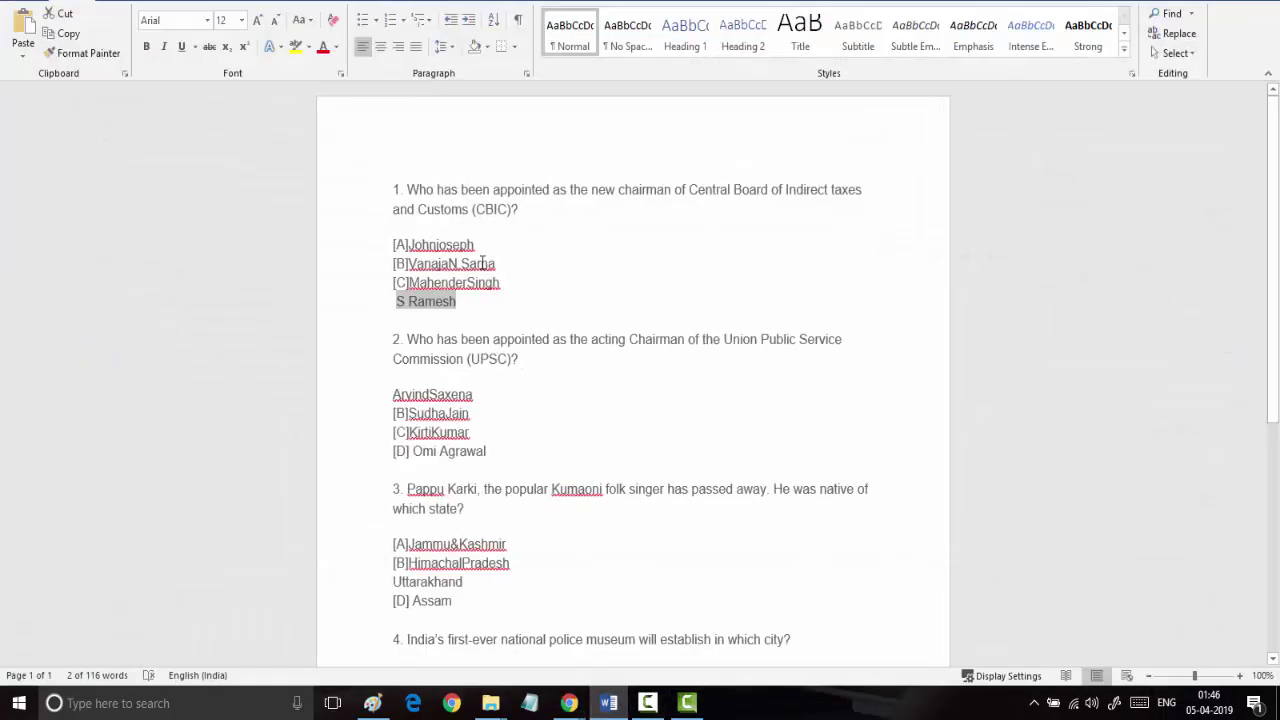
left_click_drag(407, 339, 521, 357)
key("ctrl+c")
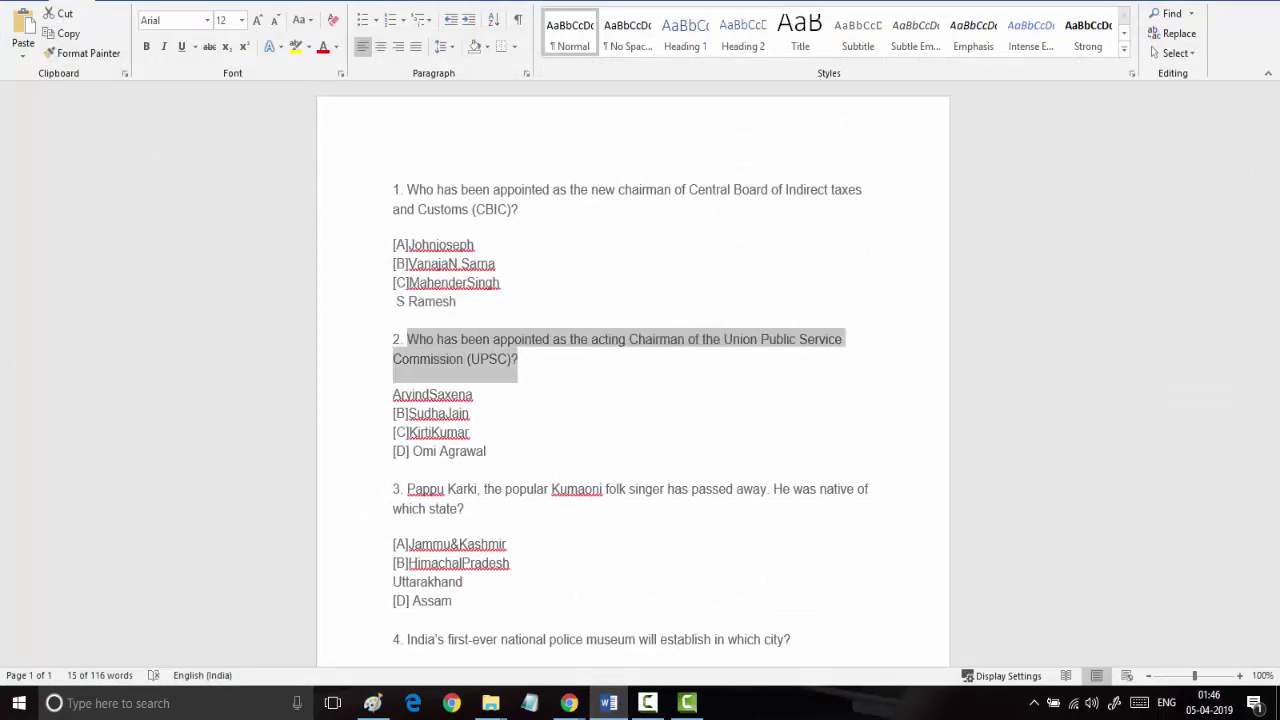
key("alt+Tab")
left_click(321, 389)
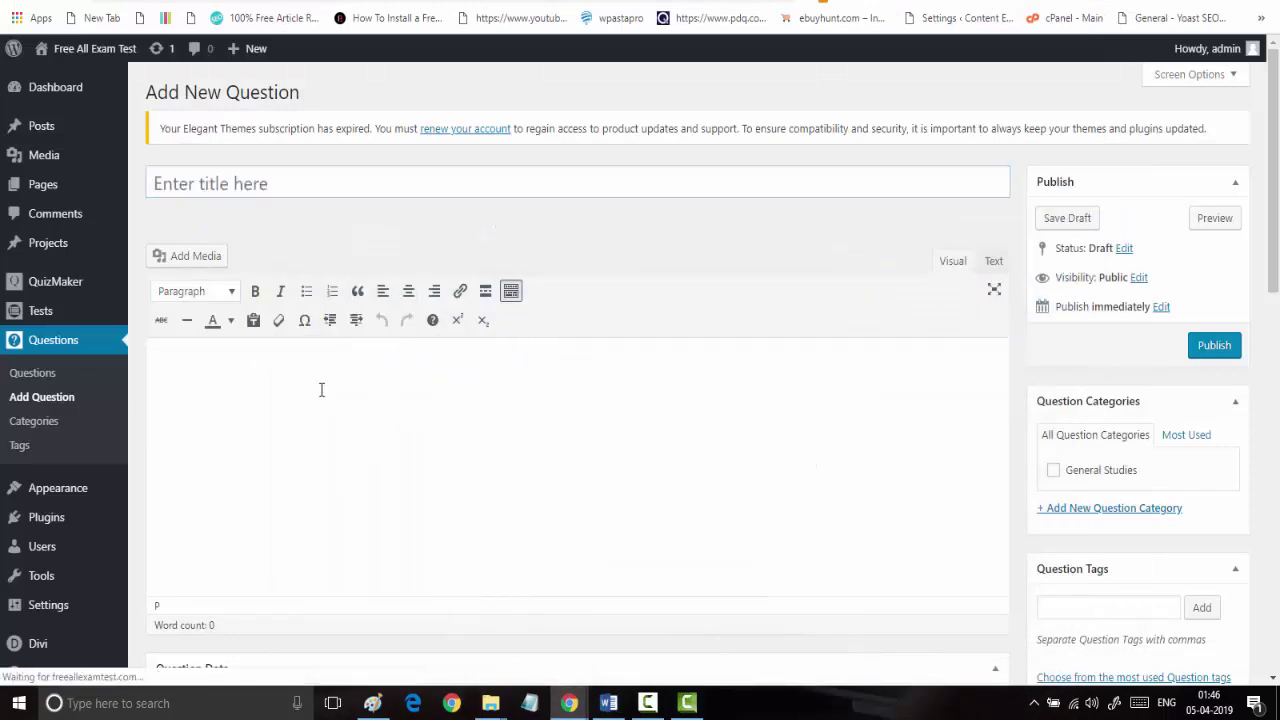
left_click(298, 189)
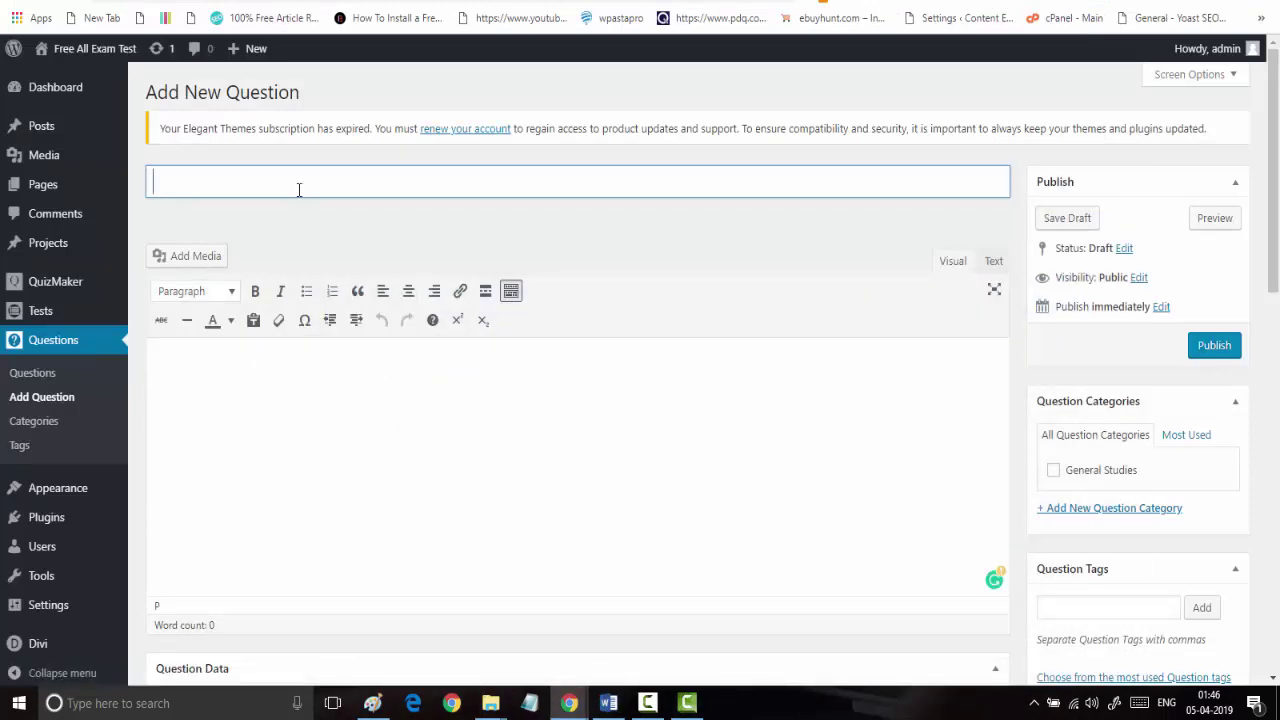
type("GS 2")
left_click(287, 381)
key("ctrl+v")
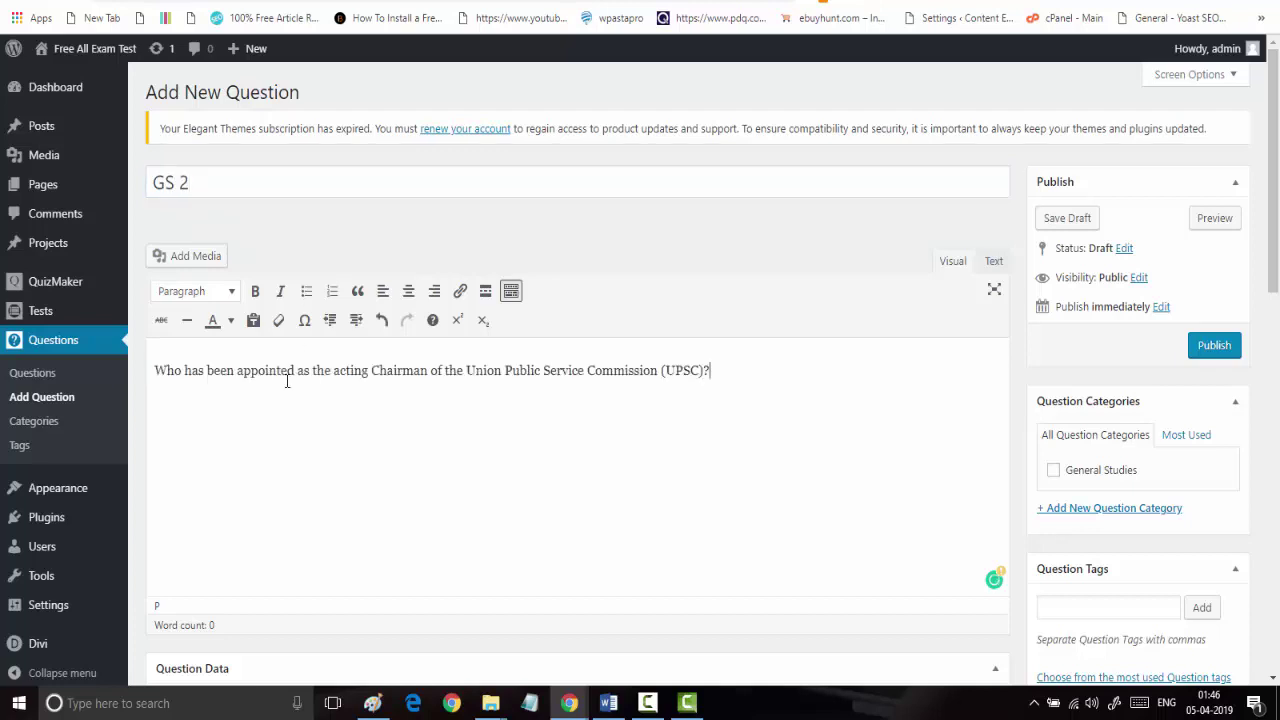
Switch to the Word document and copy question 2's first answer option
key("alt+Tab")
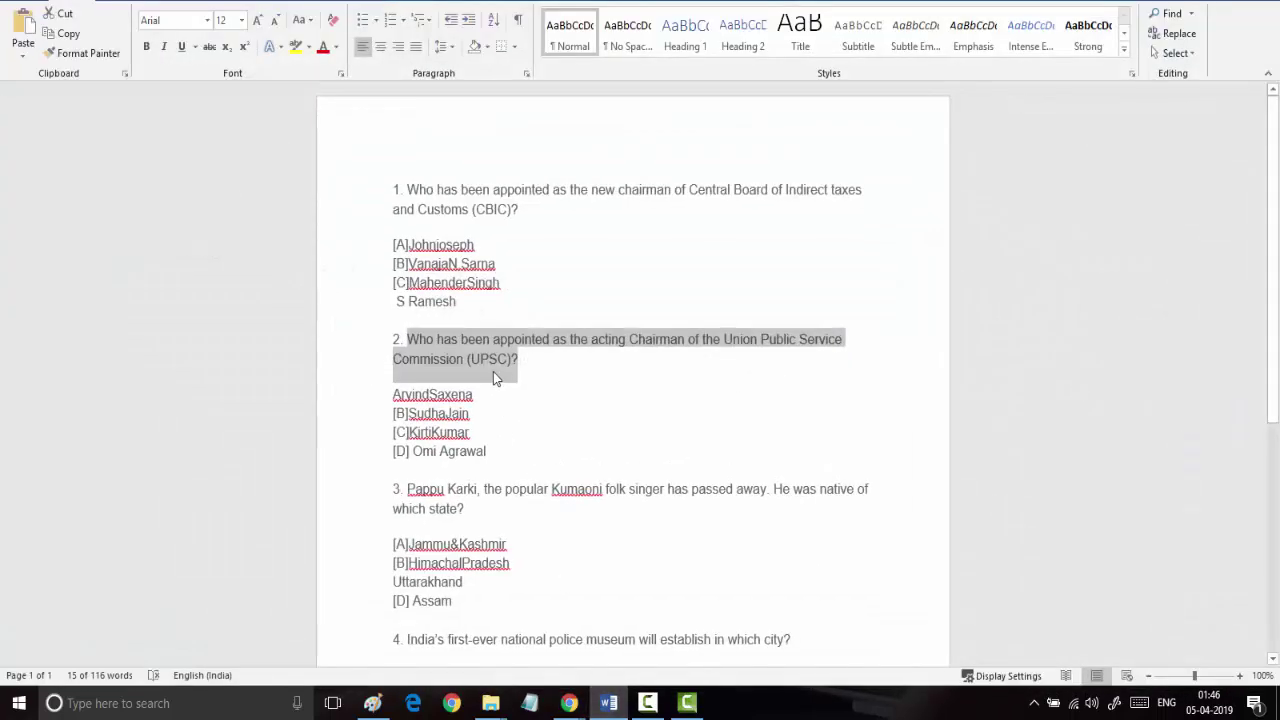
left_click_drag(399, 395, 474, 393)
key("ctrl+c")
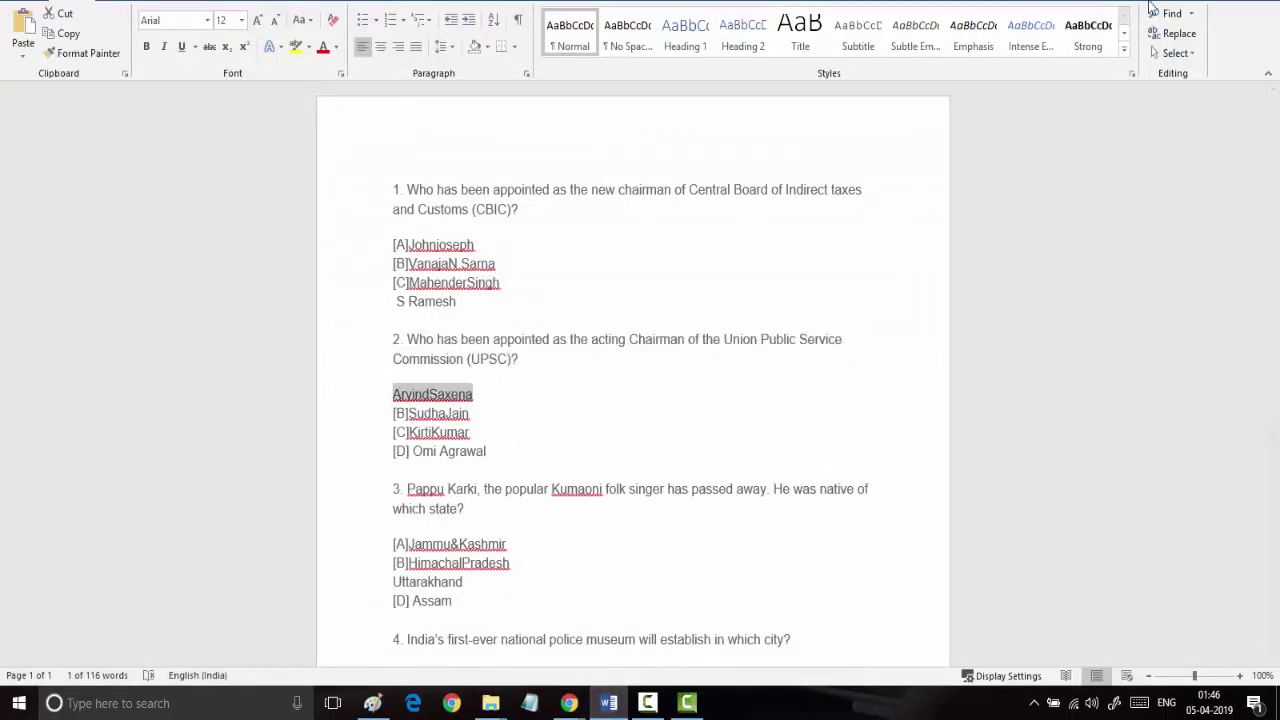
Return to the GS 2 question in WordPress and set its score to 1 and order type to A,B,C,D
key("alt+Tab")
scroll(315, 333, "down", 4)
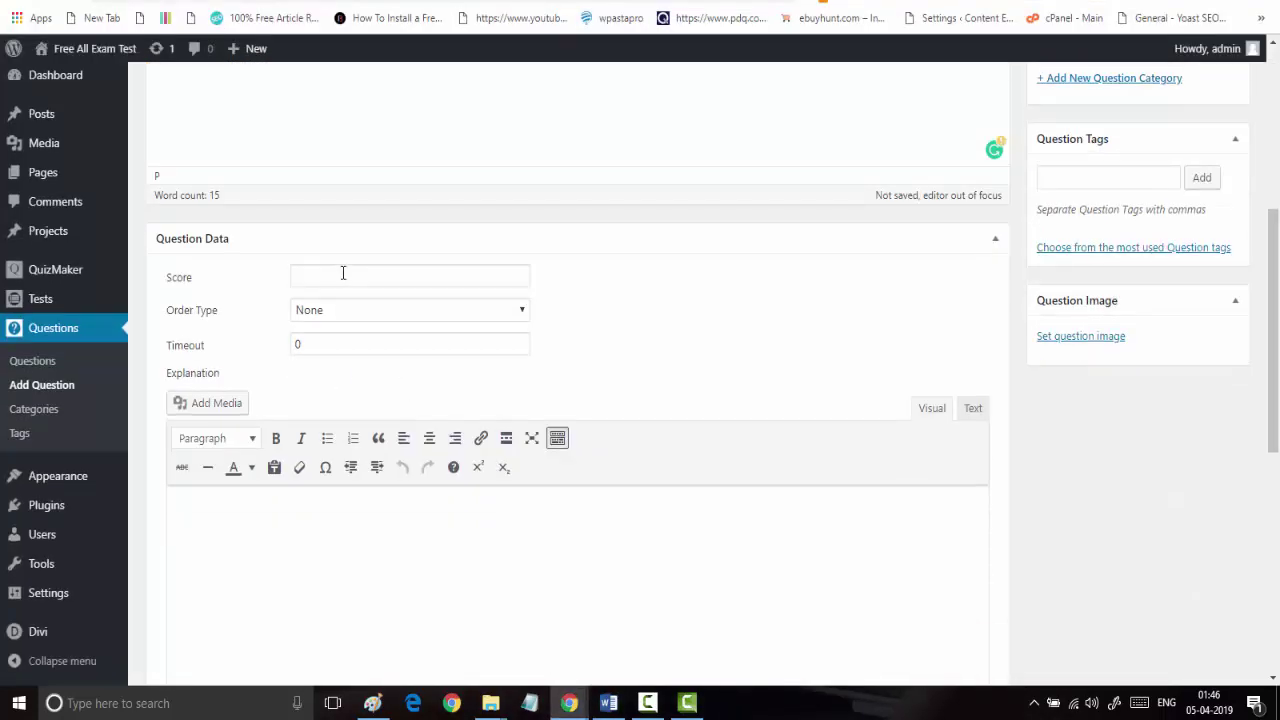
left_click(343, 273)
type("1")
left_click(357, 309)
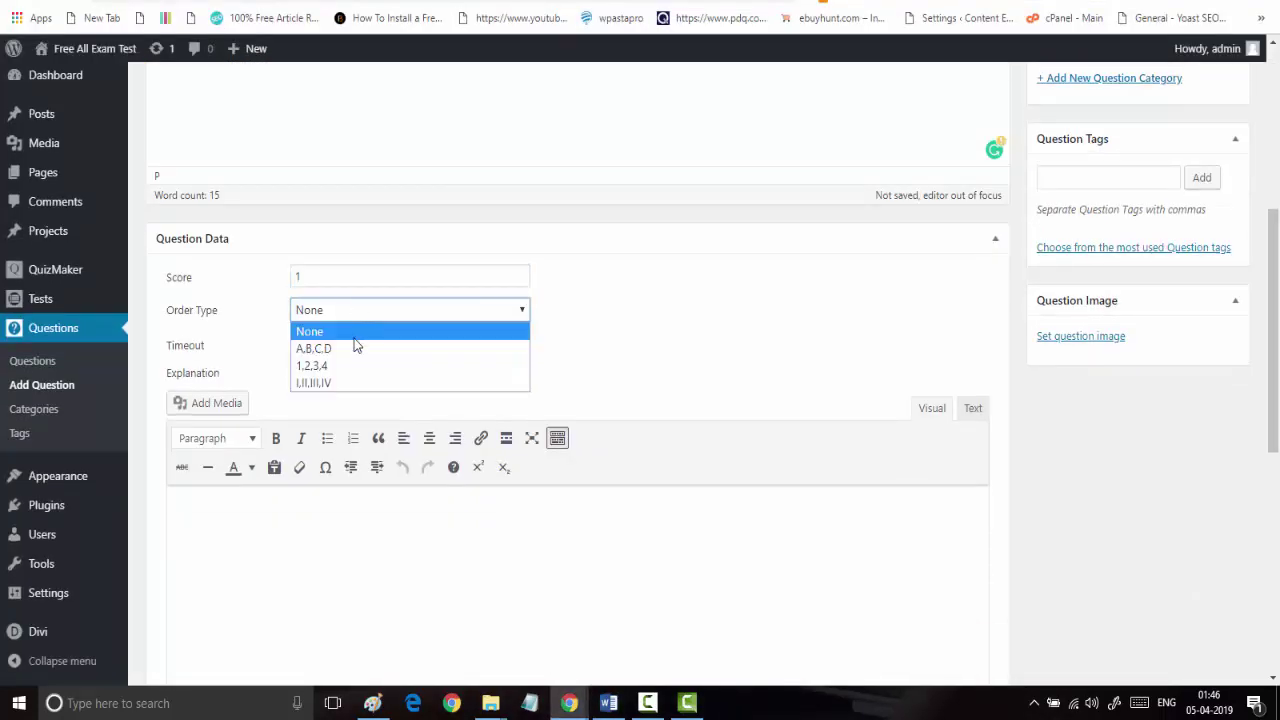
left_click(314, 348)
left_click(320, 515)
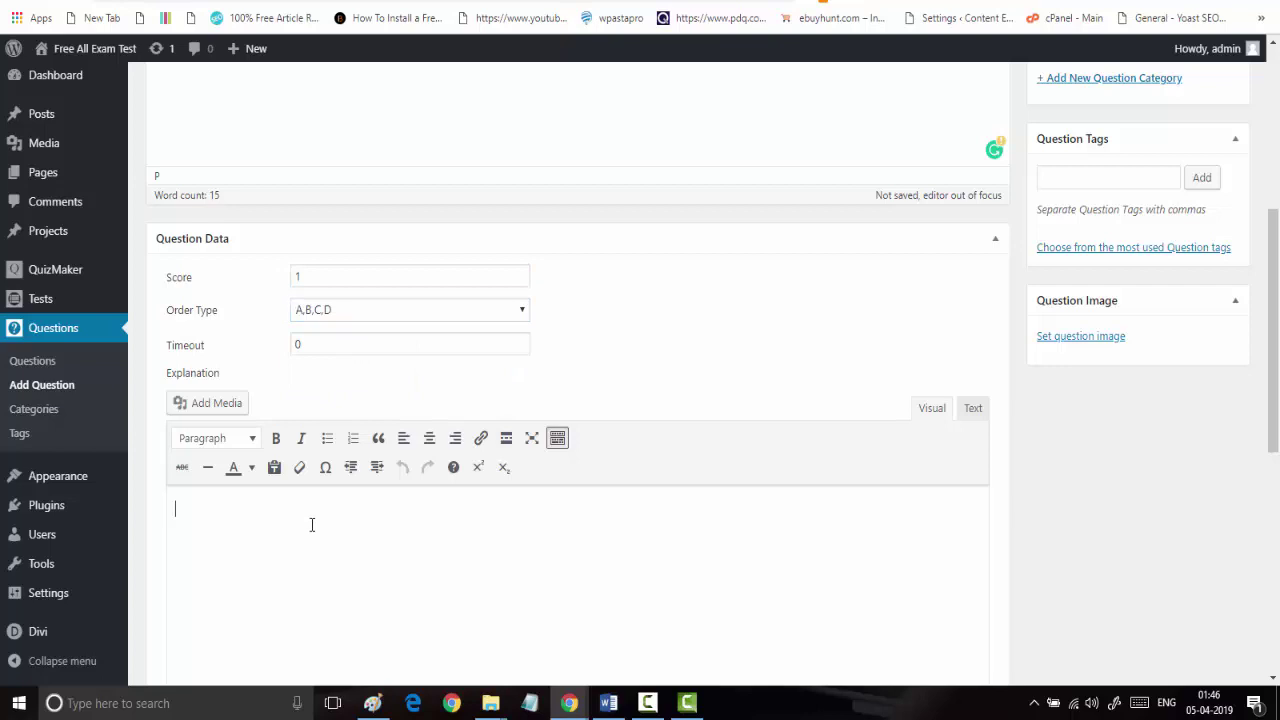
Add an answer to GS 2 containing the copied first option and mark it as the correct one
scroll(320, 503, "down", 6)
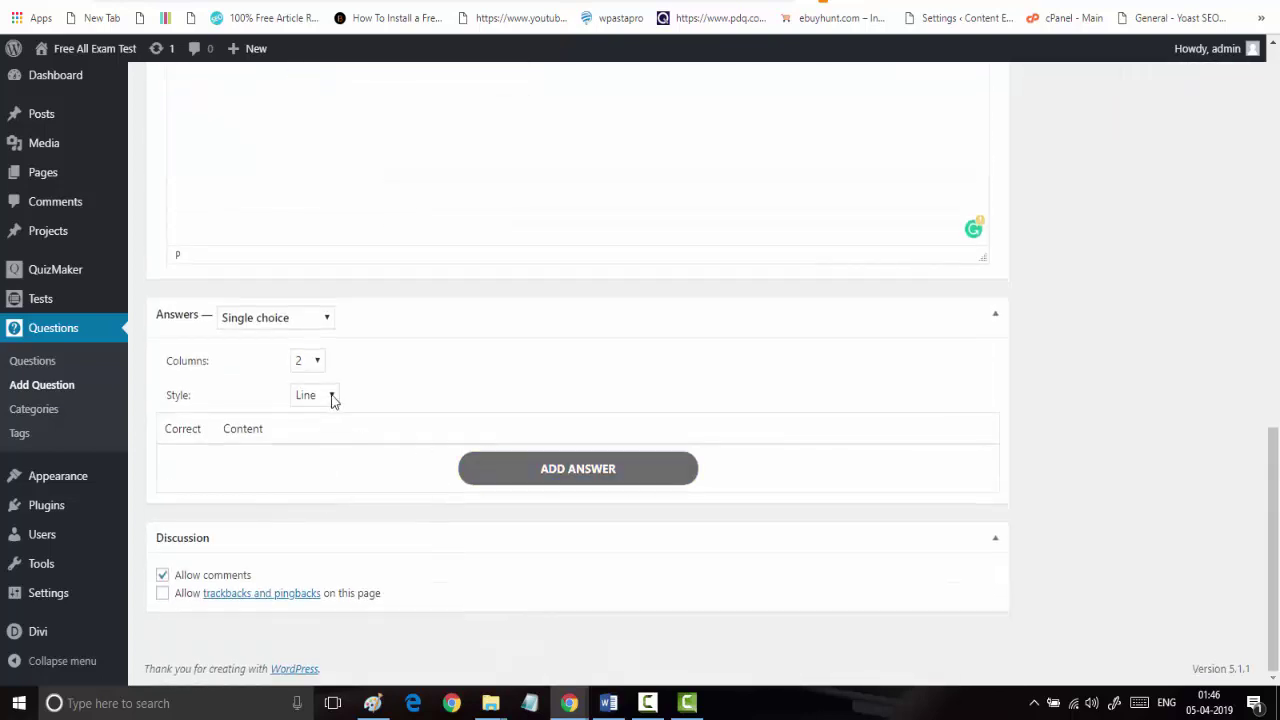
left_click(560, 478)
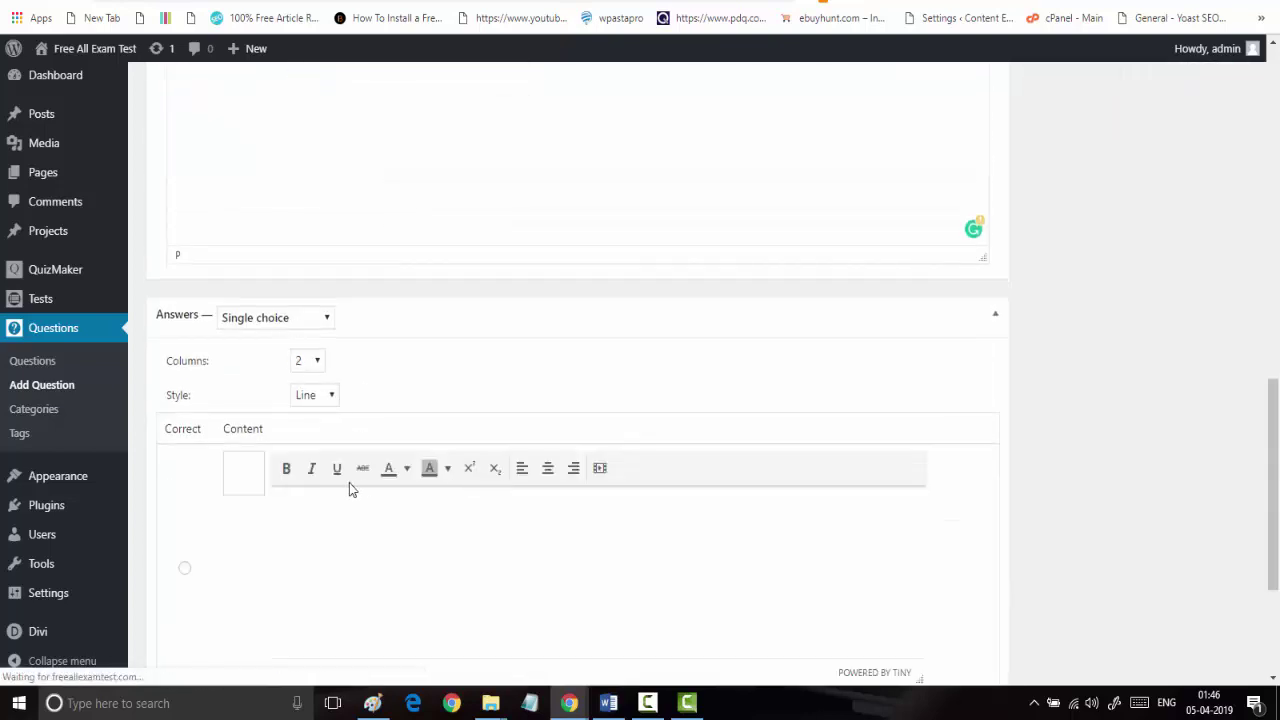
scroll(323, 530, "down", 3)
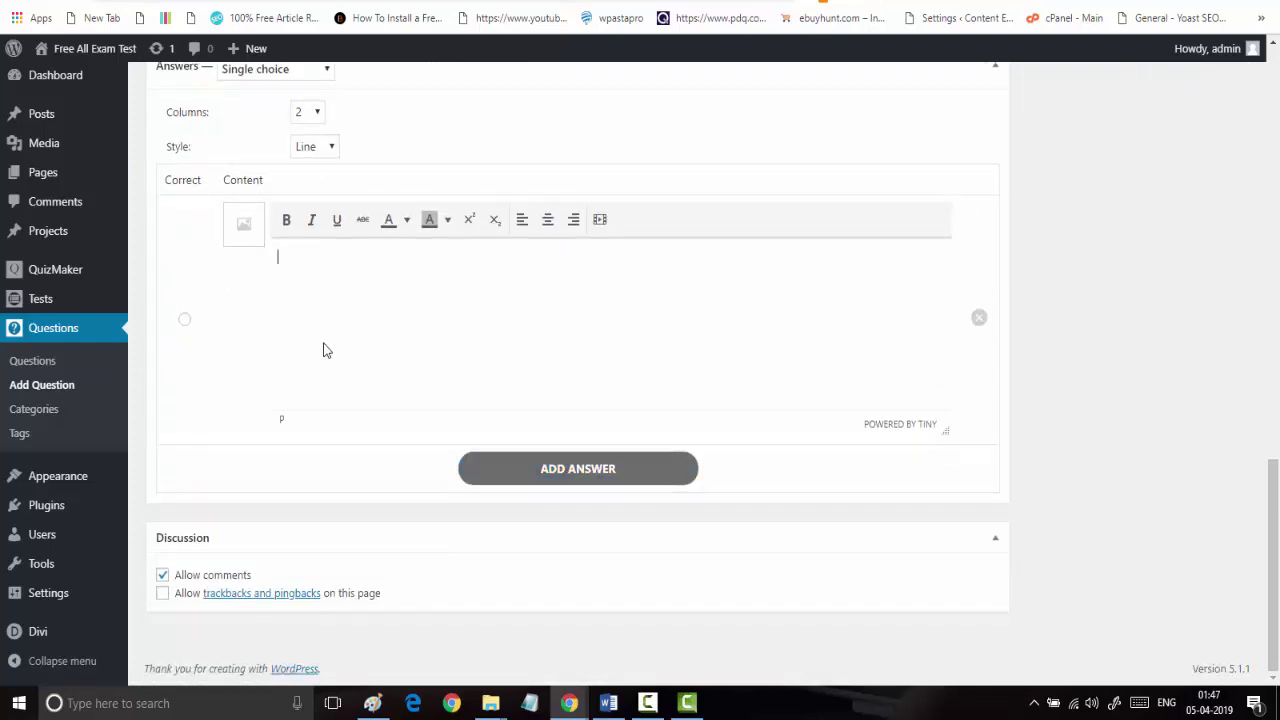
key("ctrl+v")
left_click(184, 319)
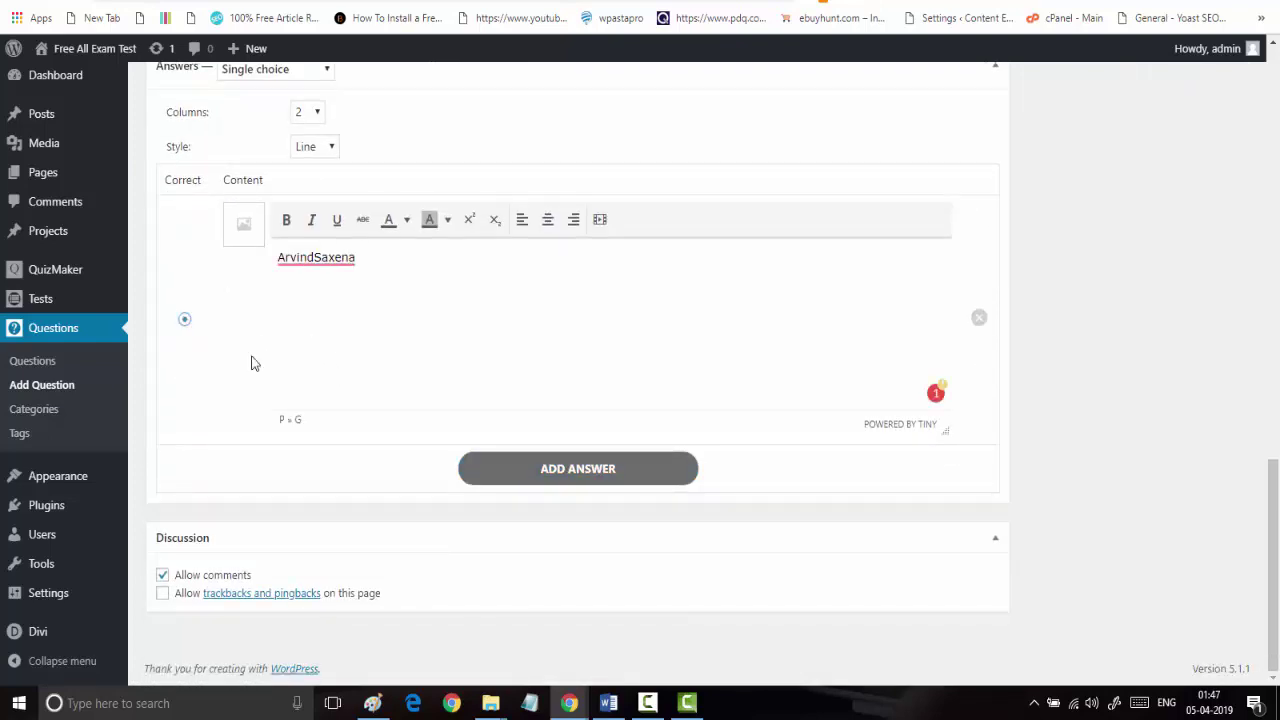
Copy question 2's option B from the Word document and add it to GS 2 as the second answer
mouse_move(681, 707)
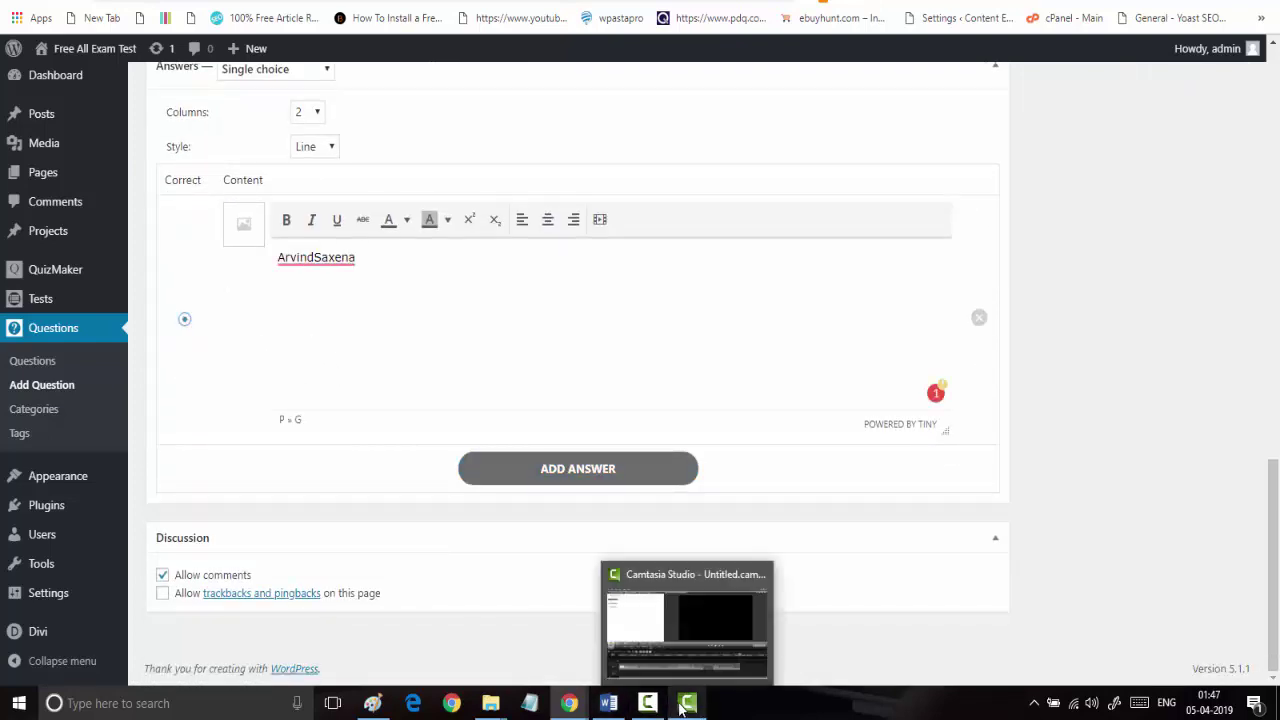
left_click(608, 703)
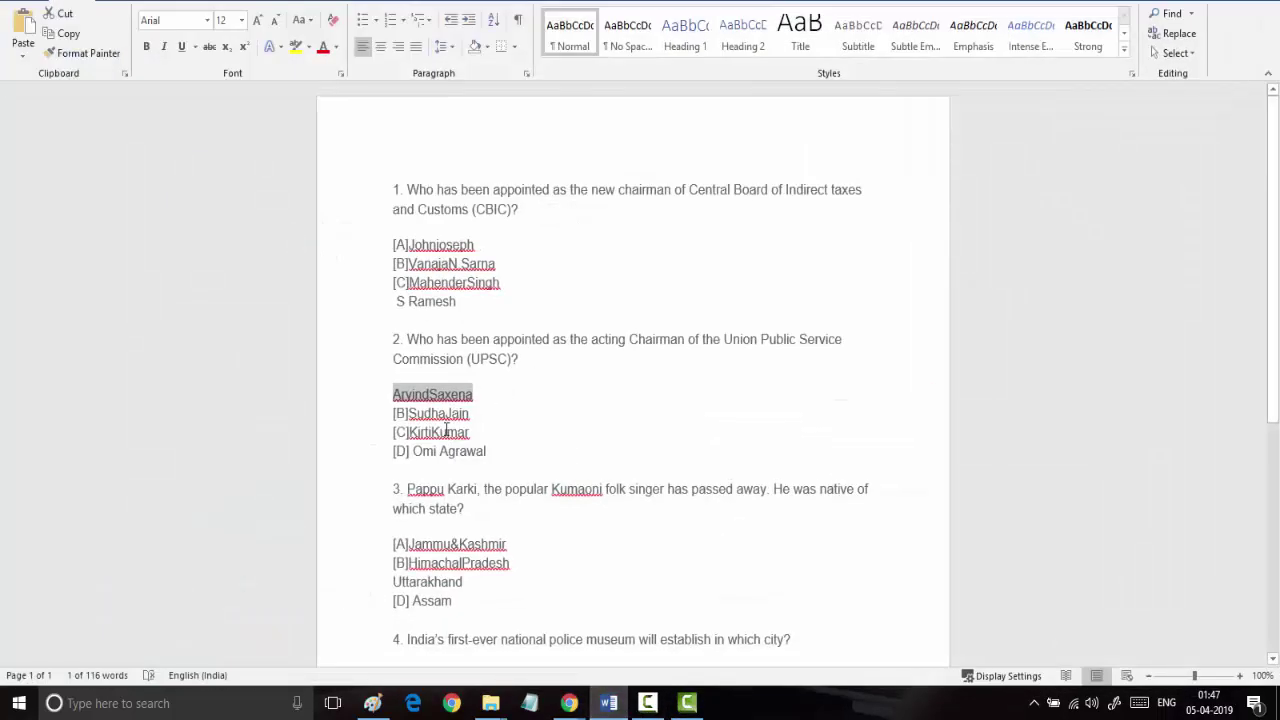
left_click_drag(410, 413, 480, 403)
key("ctrl+c")
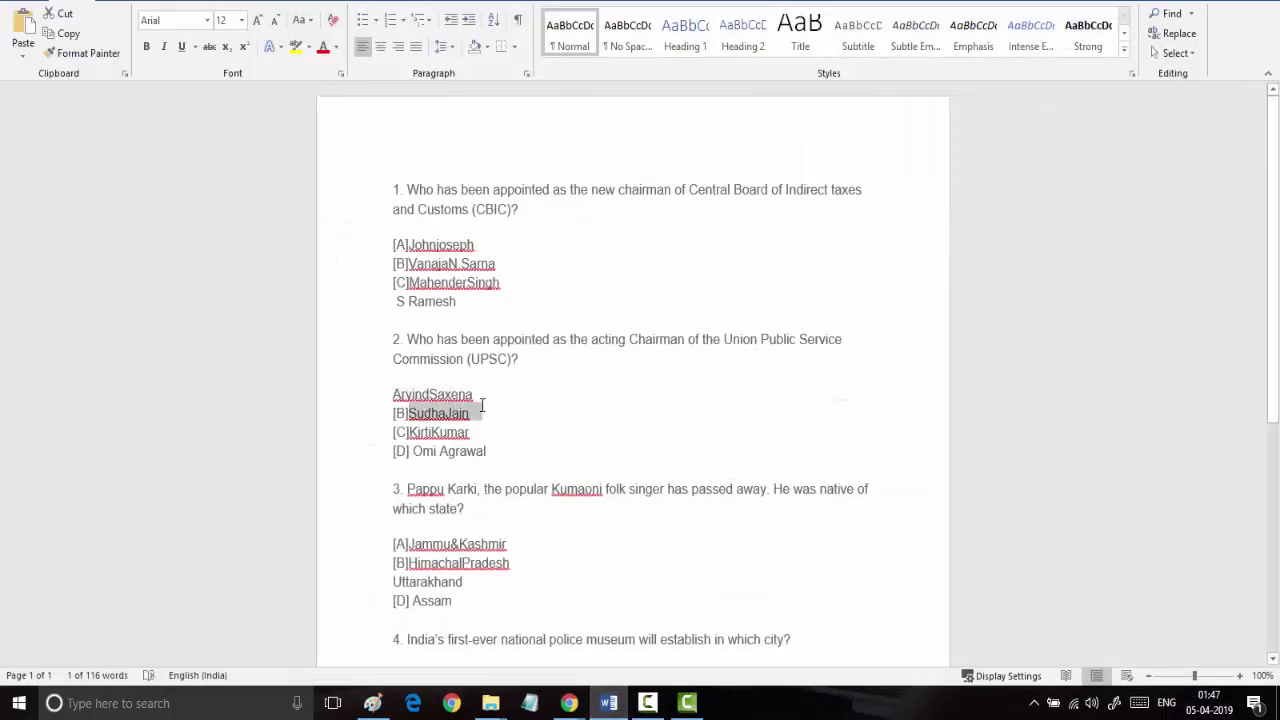
key("alt+Tab")
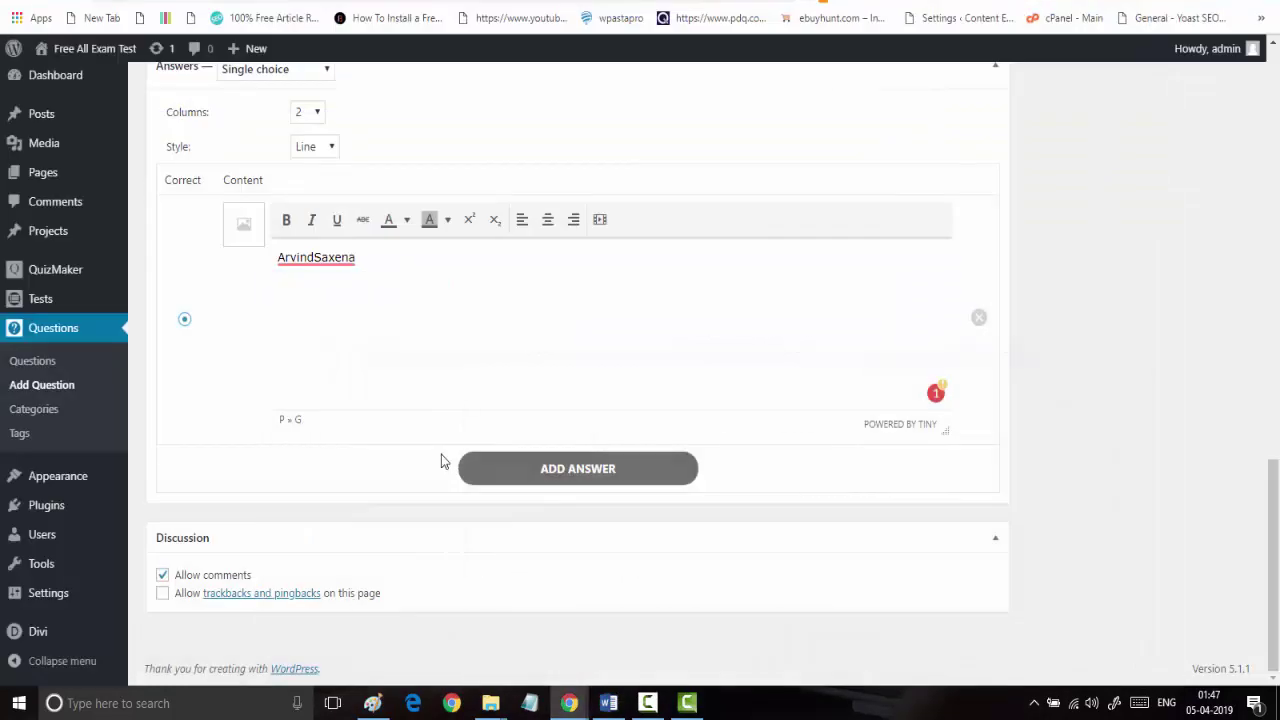
left_click(571, 466)
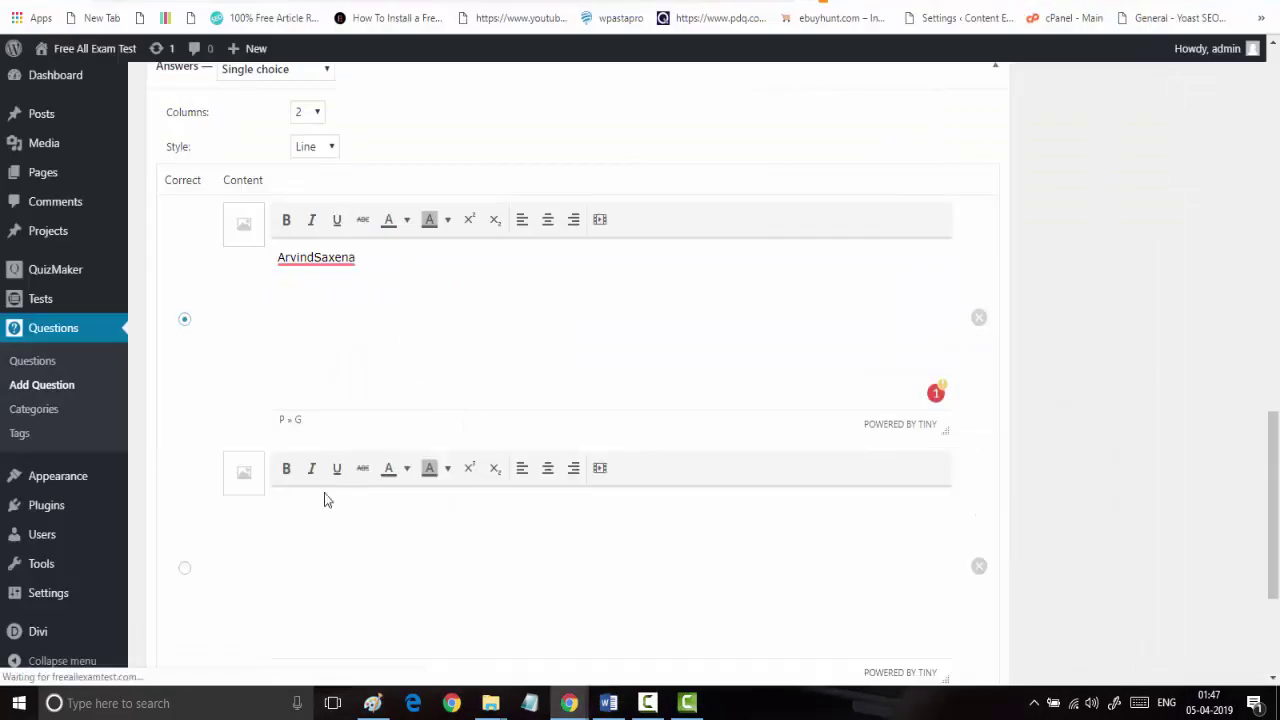
left_click(321, 546)
key("ctrl+v")
scroll(431, 546, "down", 3)
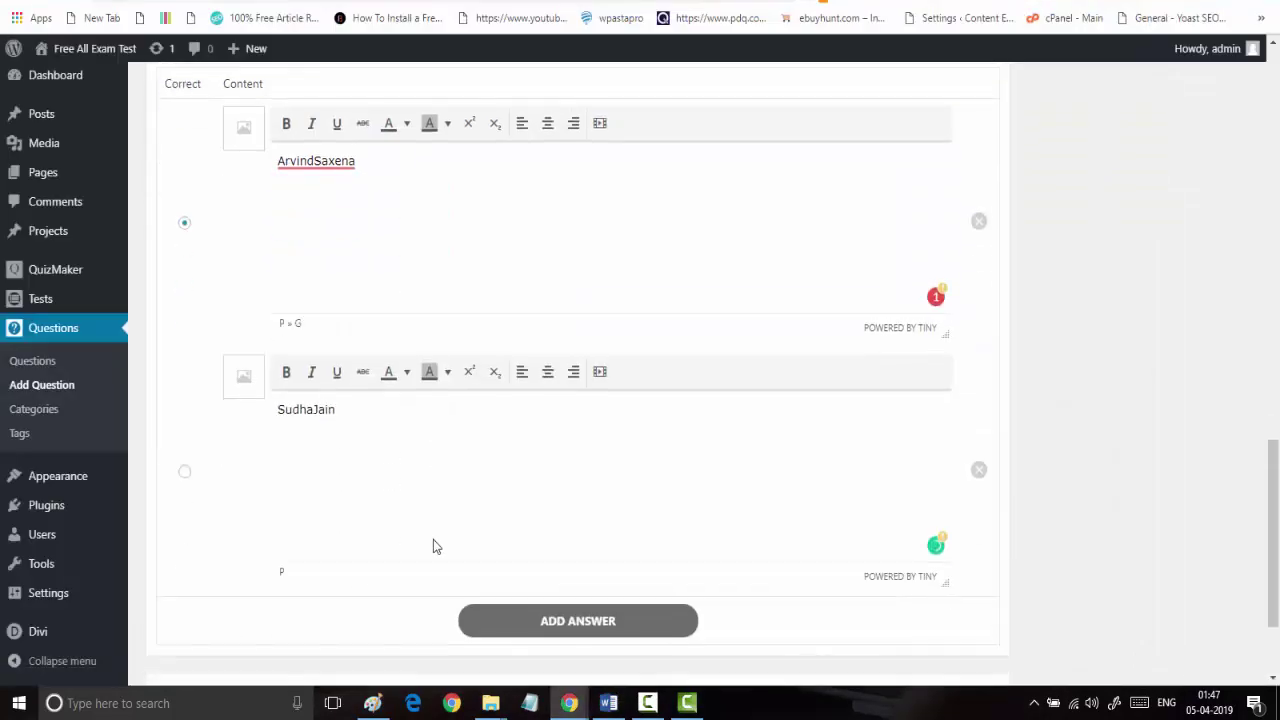
Copy question 2's option C from the Word document and add it to GS 2 as the third answer
left_click(608, 712)
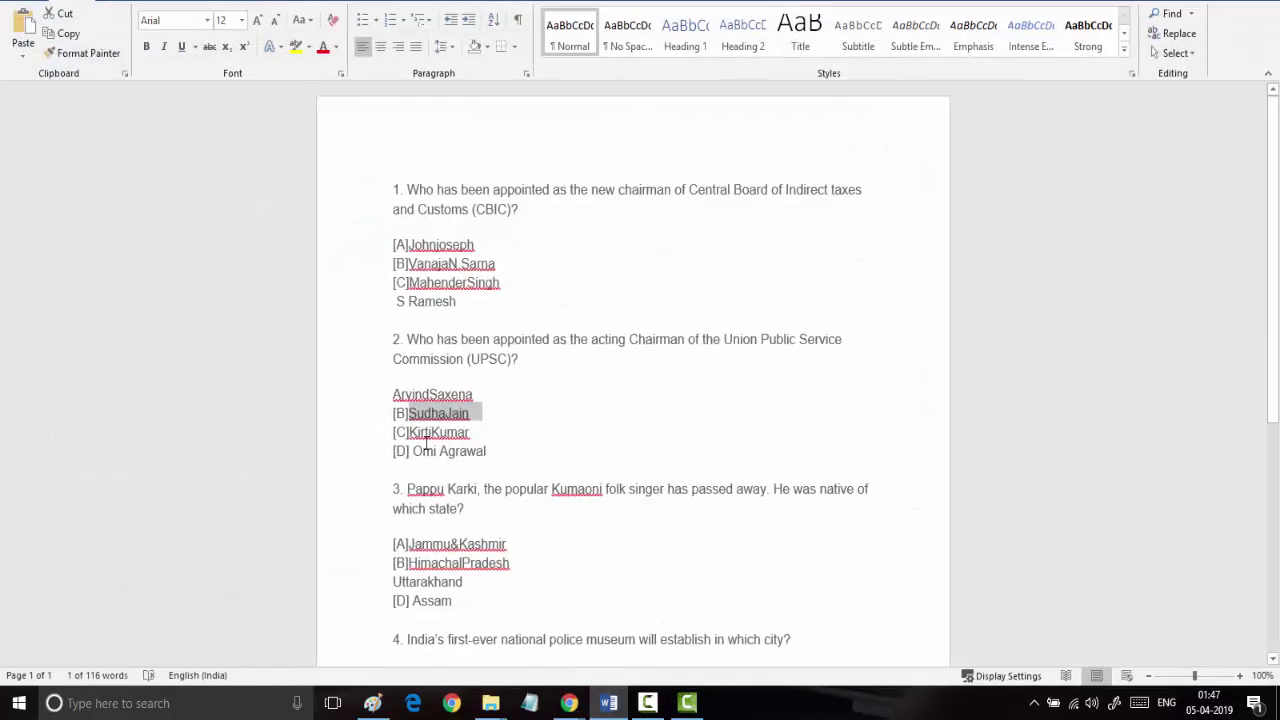
left_click_drag(411, 432, 468, 430)
key("ctrl+c")
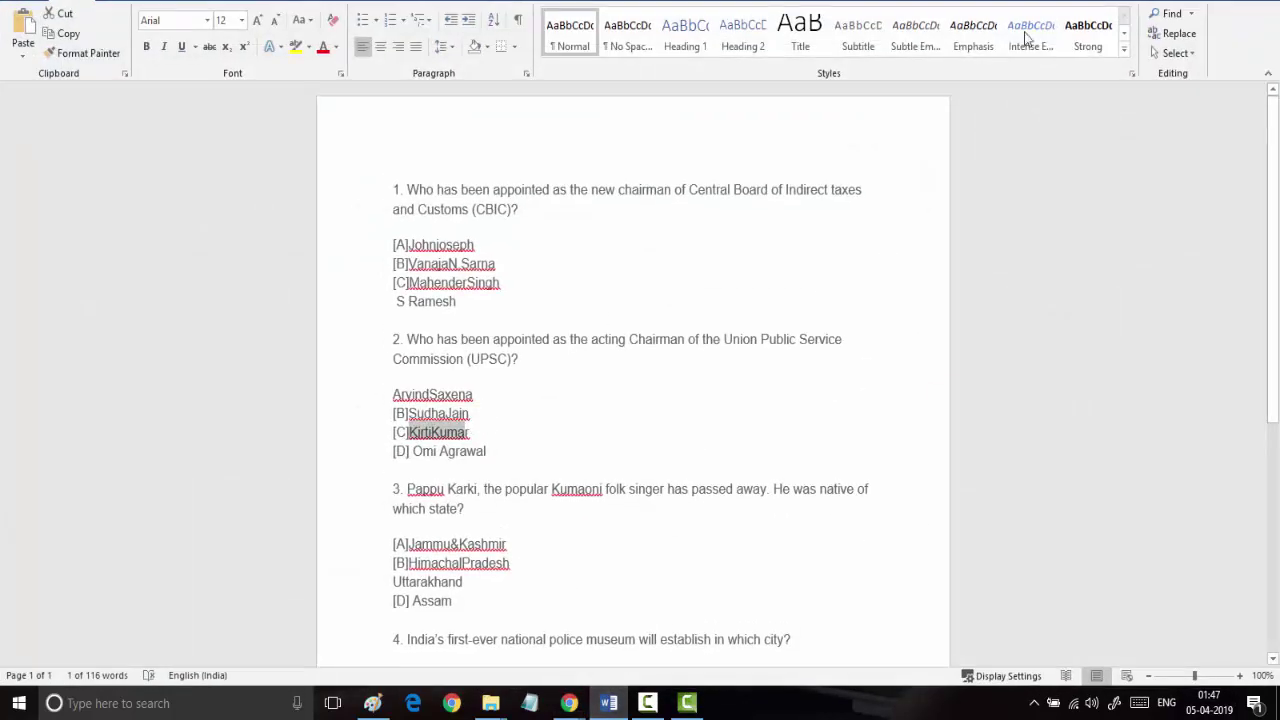
key("alt+Tab")
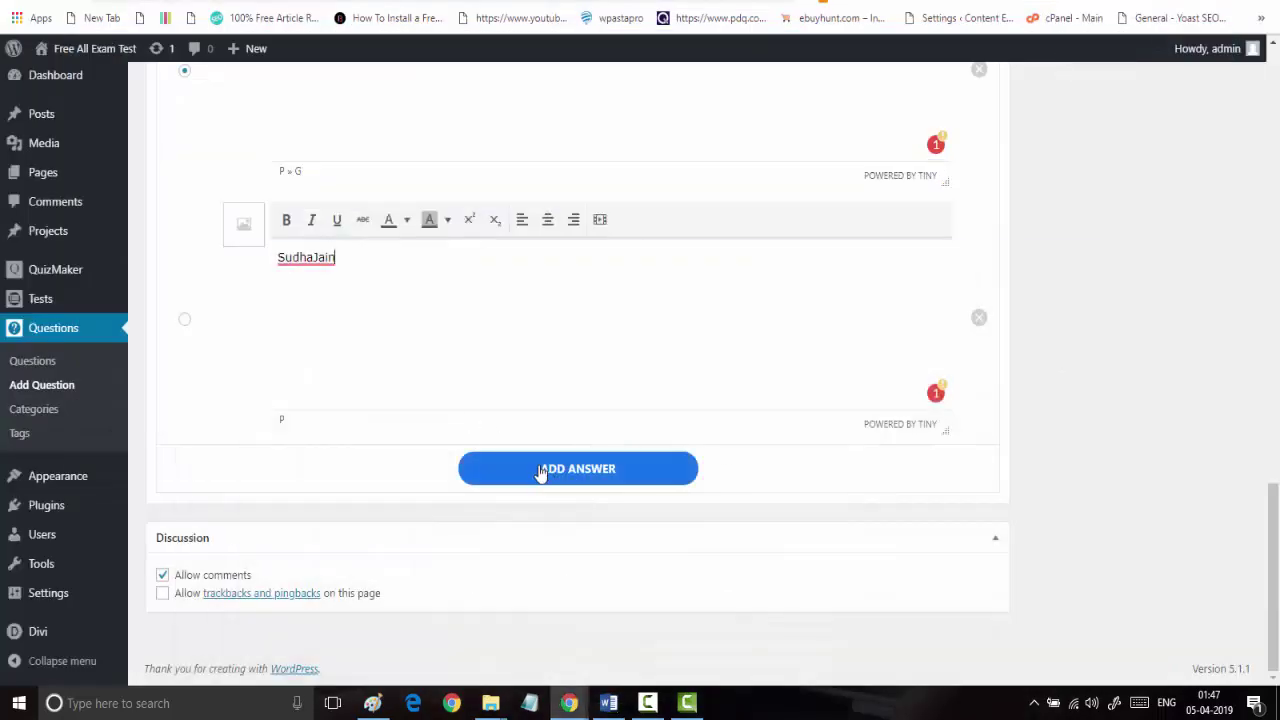
left_click(543, 470)
key("ctrl+v")
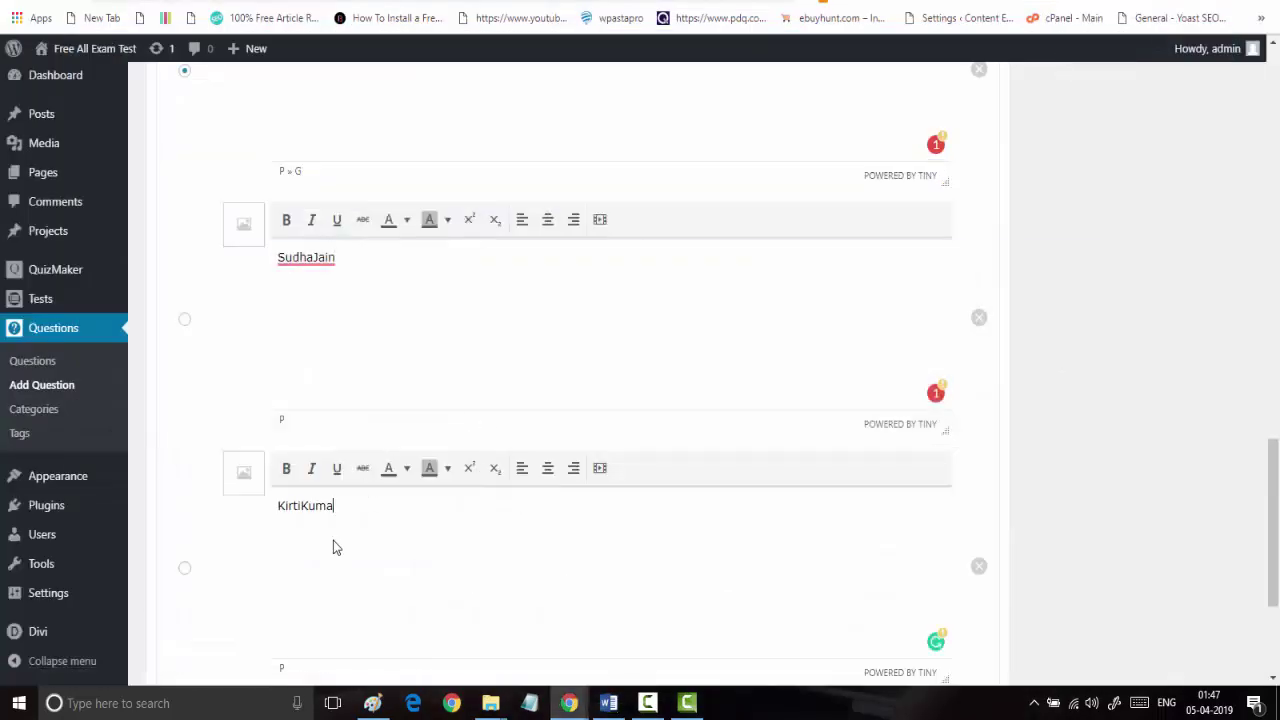
Add a fourth answer to GS 2 and fill it with question 2's option D copied from the Word document
scroll(336, 547, "down", 3)
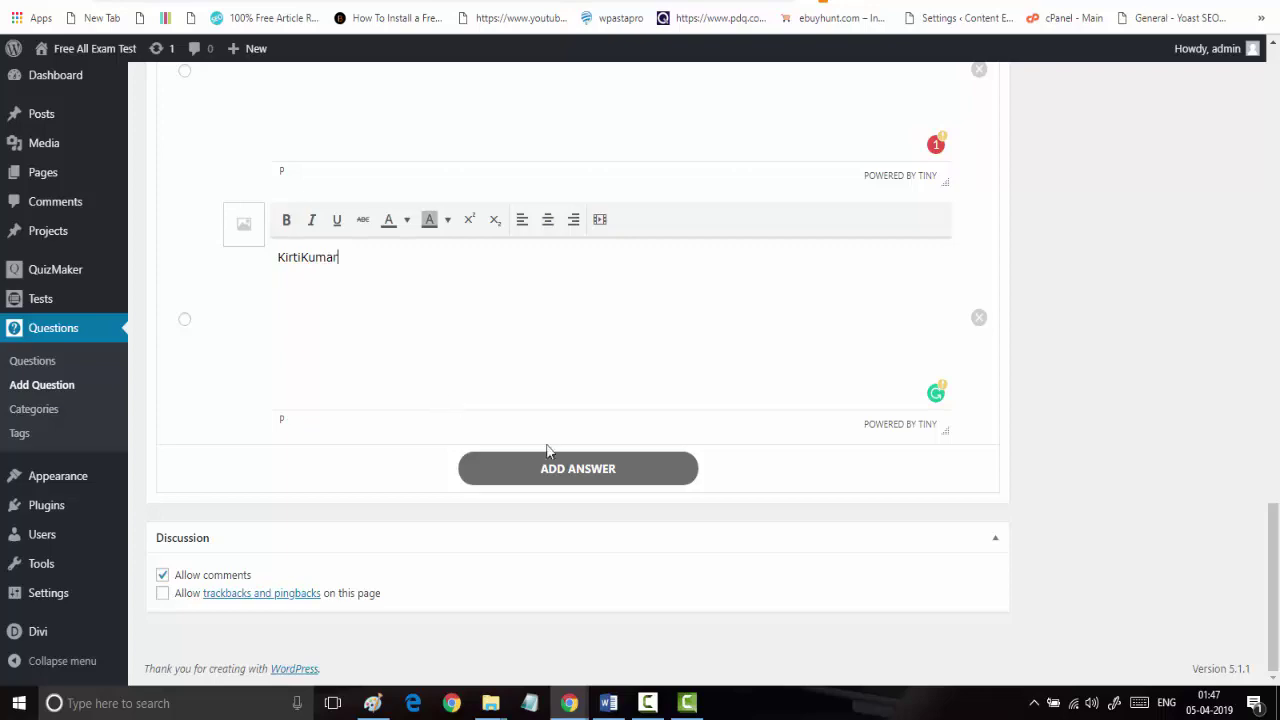
left_click(550, 467)
left_click(608, 703)
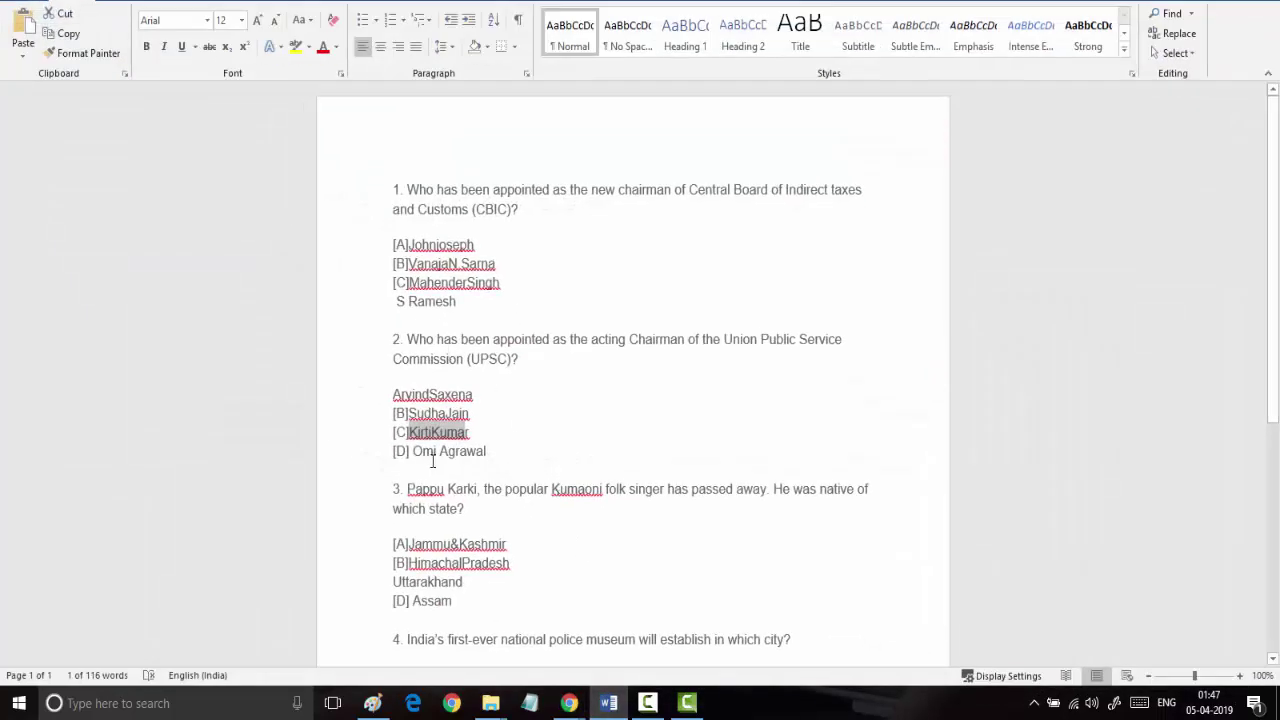
left_click_drag(414, 451, 487, 449)
key("ctrl+c")
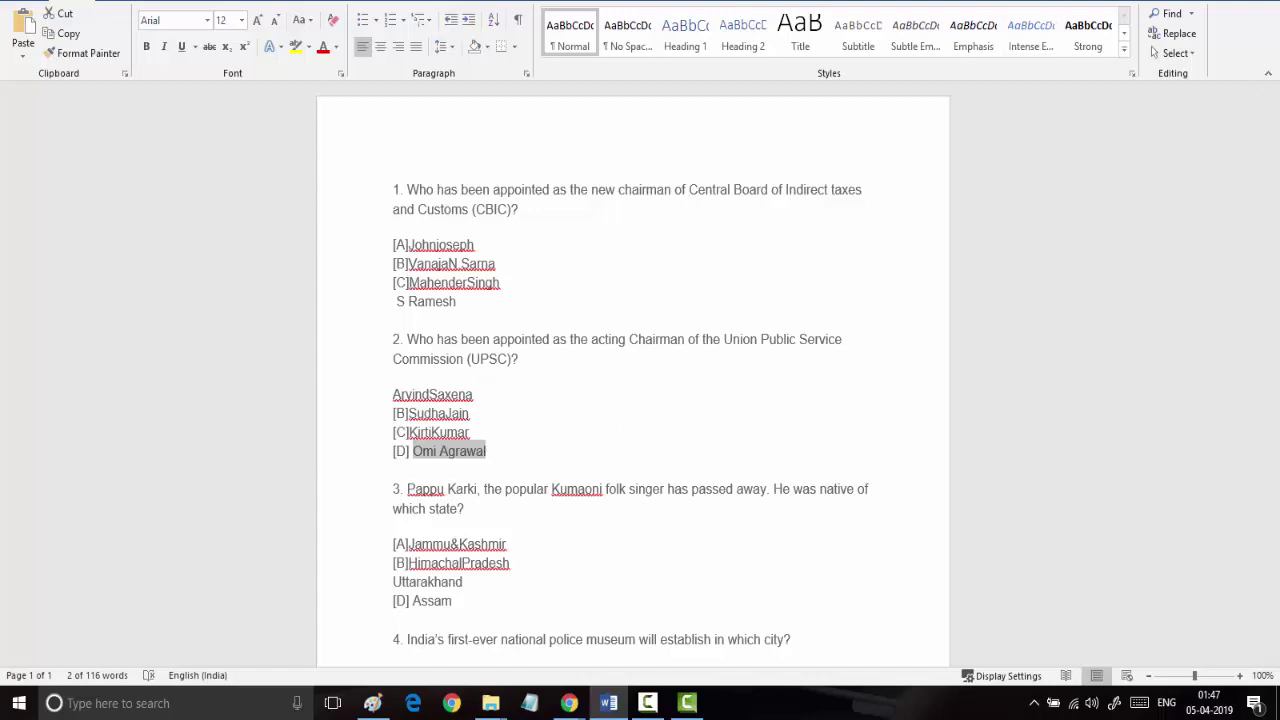
key("alt+Tab")
scroll(375, 460, "down", 2)
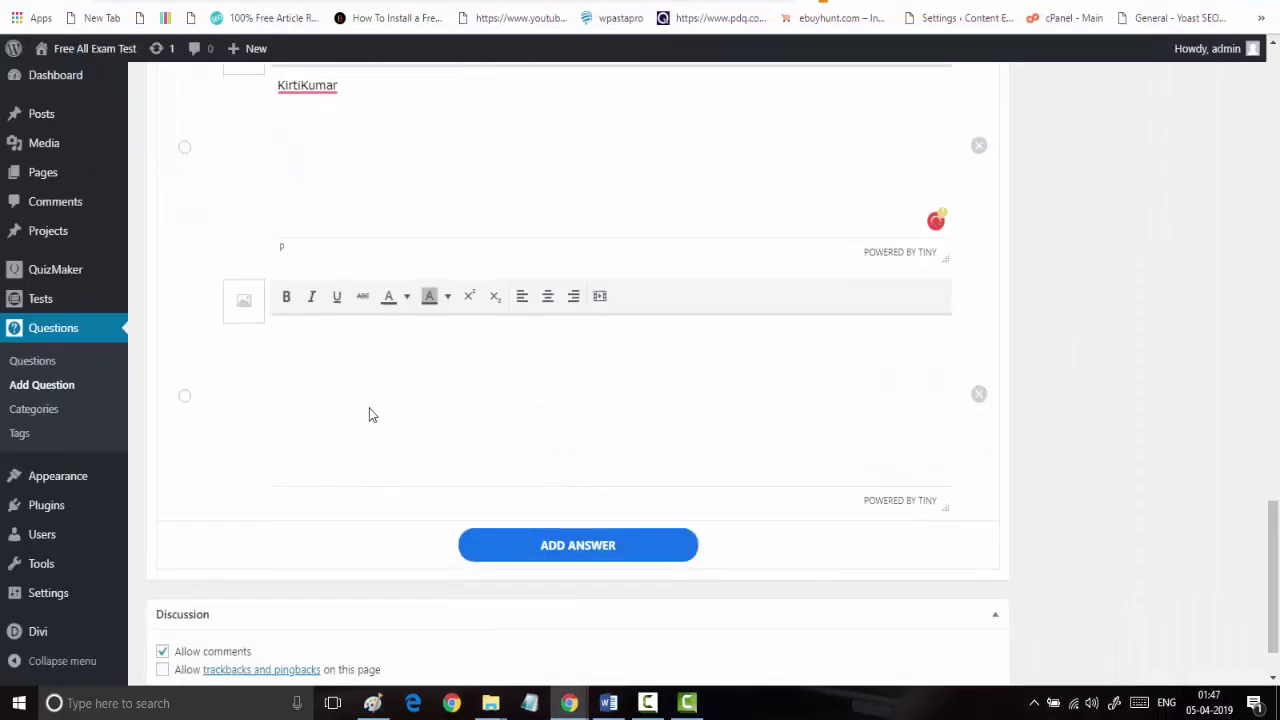
left_click(358, 381)
key("ctrl+v")
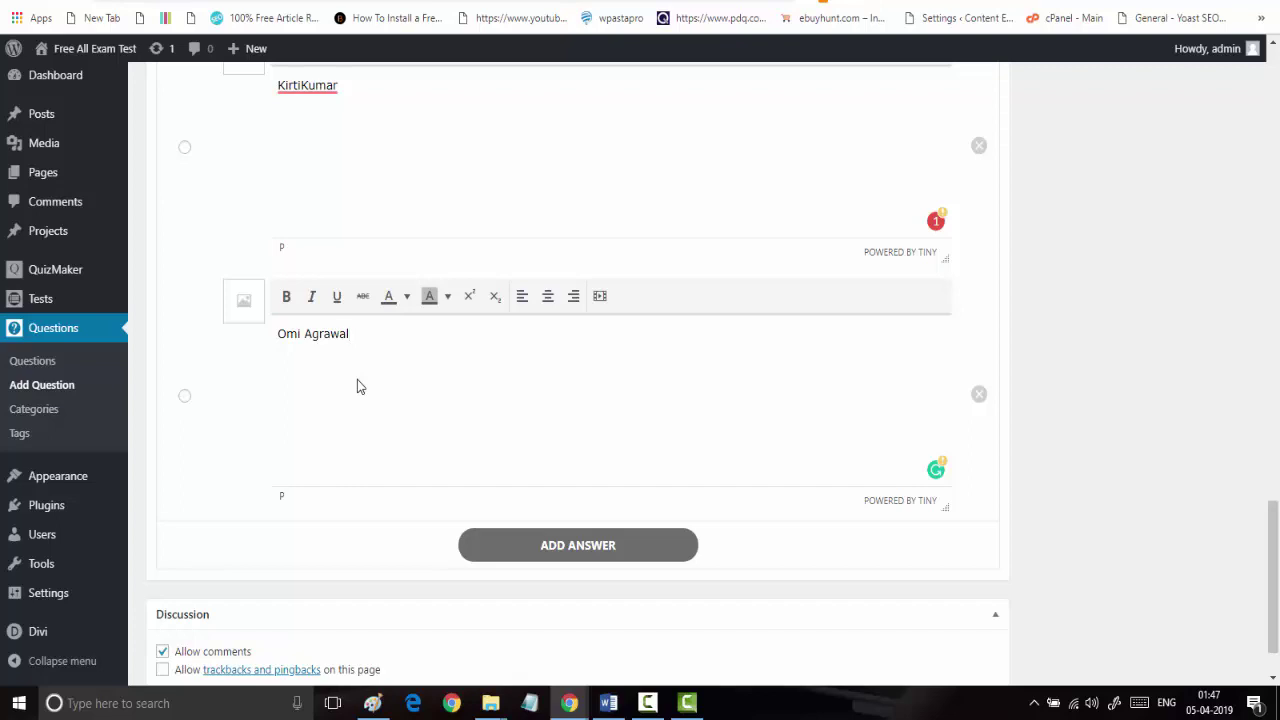
Assign GS 2 to the General Studies question category and publish the question
scroll(280, 280, "up", 2)
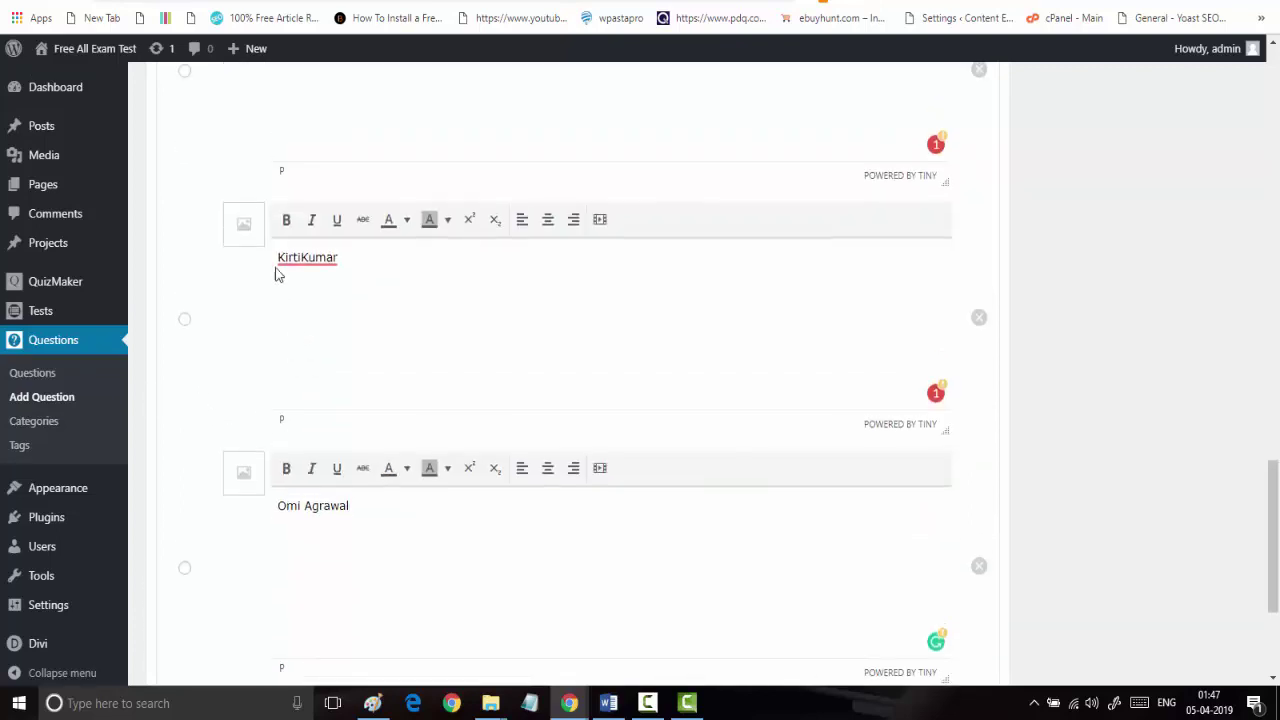
scroll(253, 198, "up", 3)
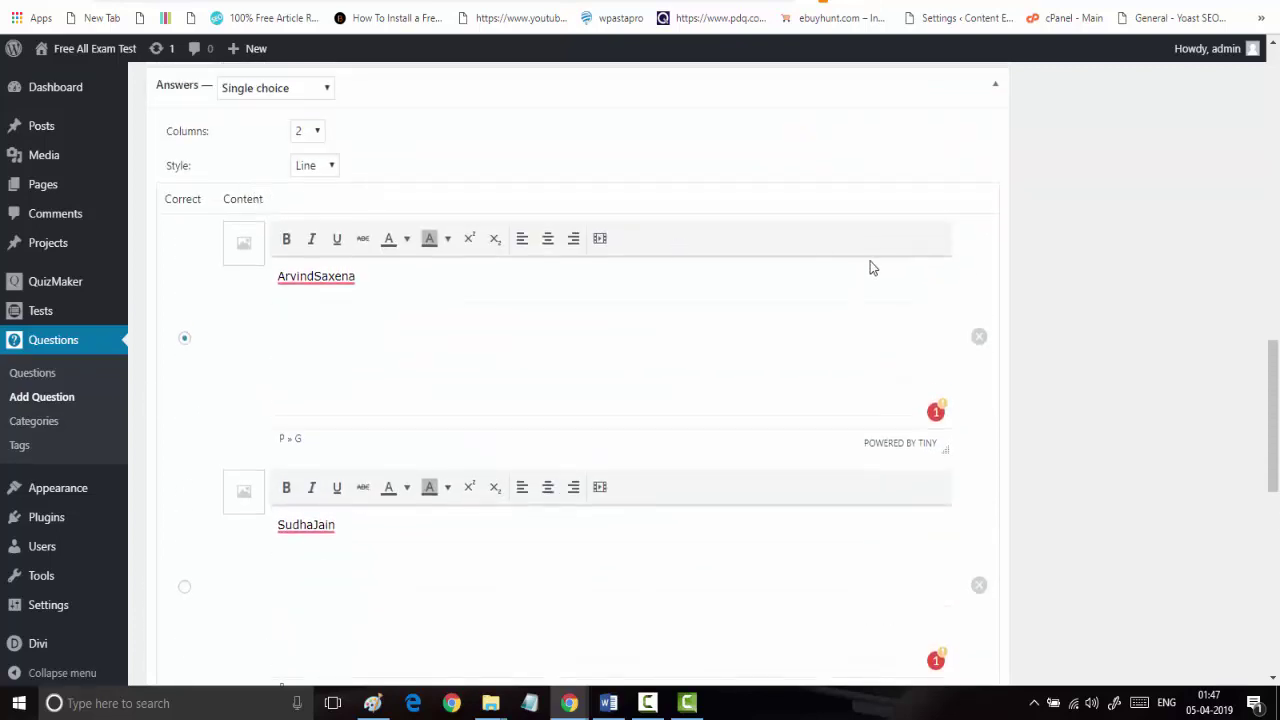
scroll(870, 261, "up", 8)
scroll(870, 267, "up", 2)
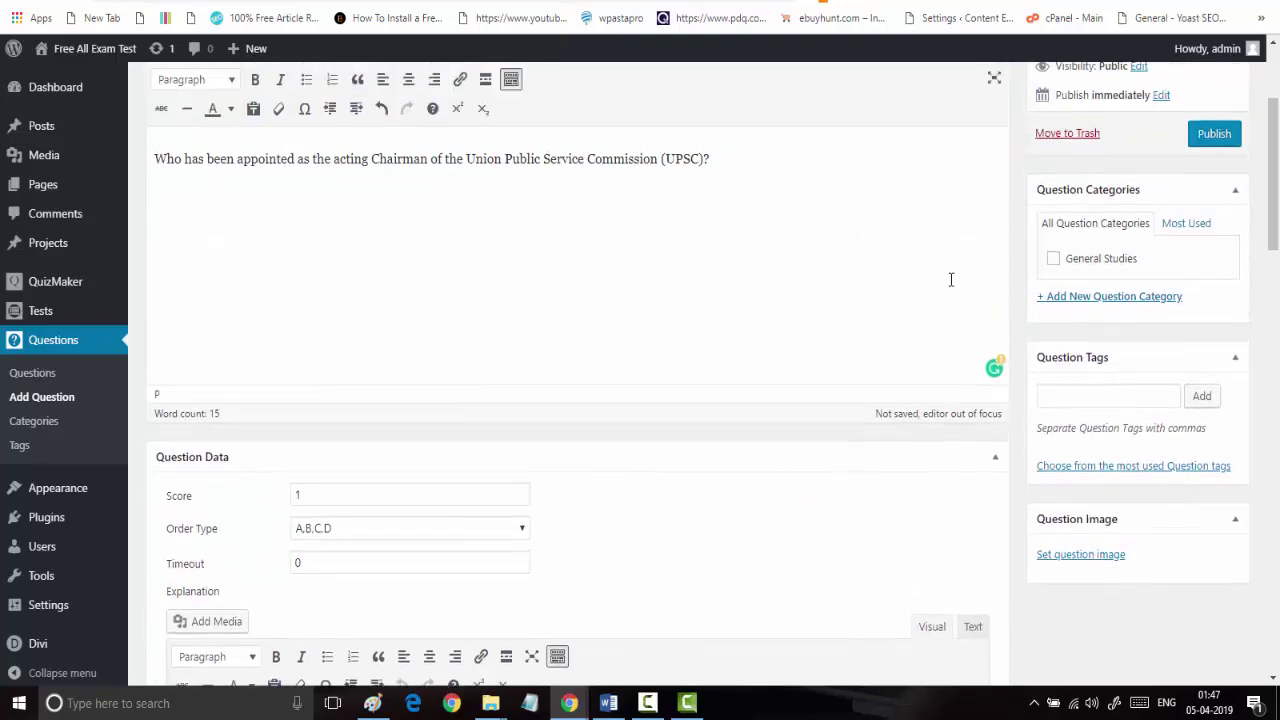
left_click(1054, 259)
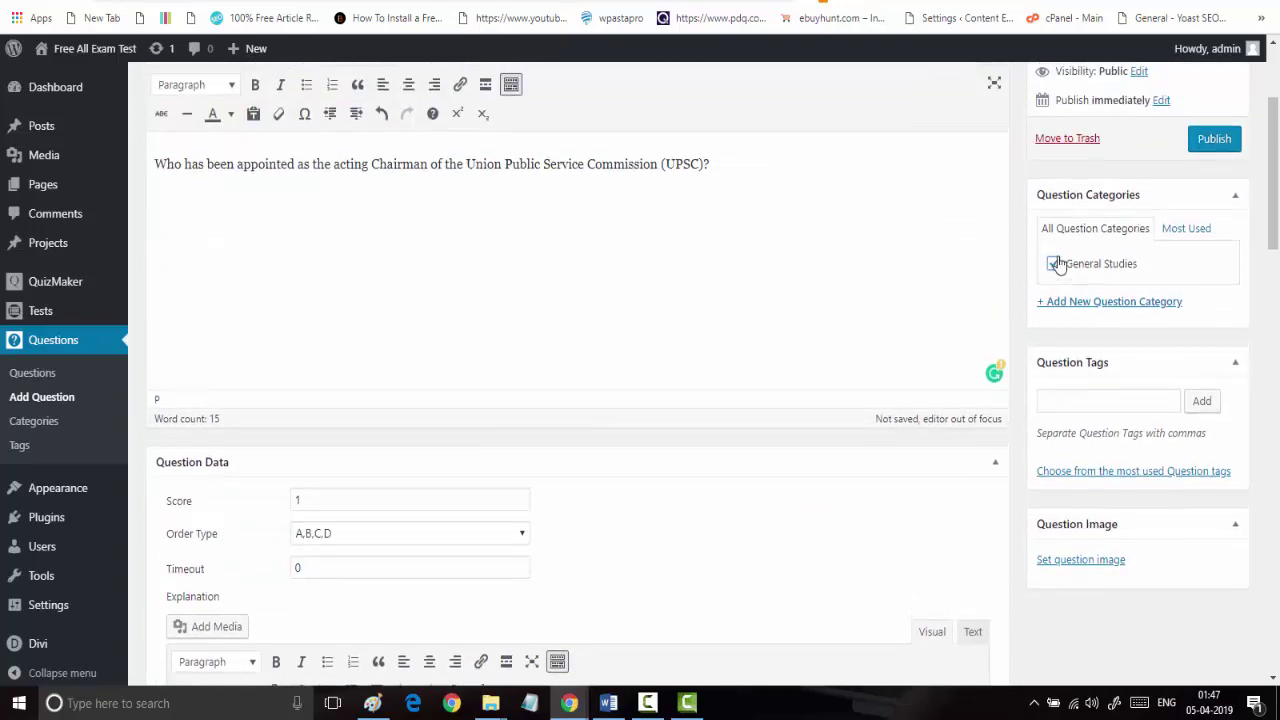
scroll(1056, 262, "up", 2)
left_click(1213, 357)
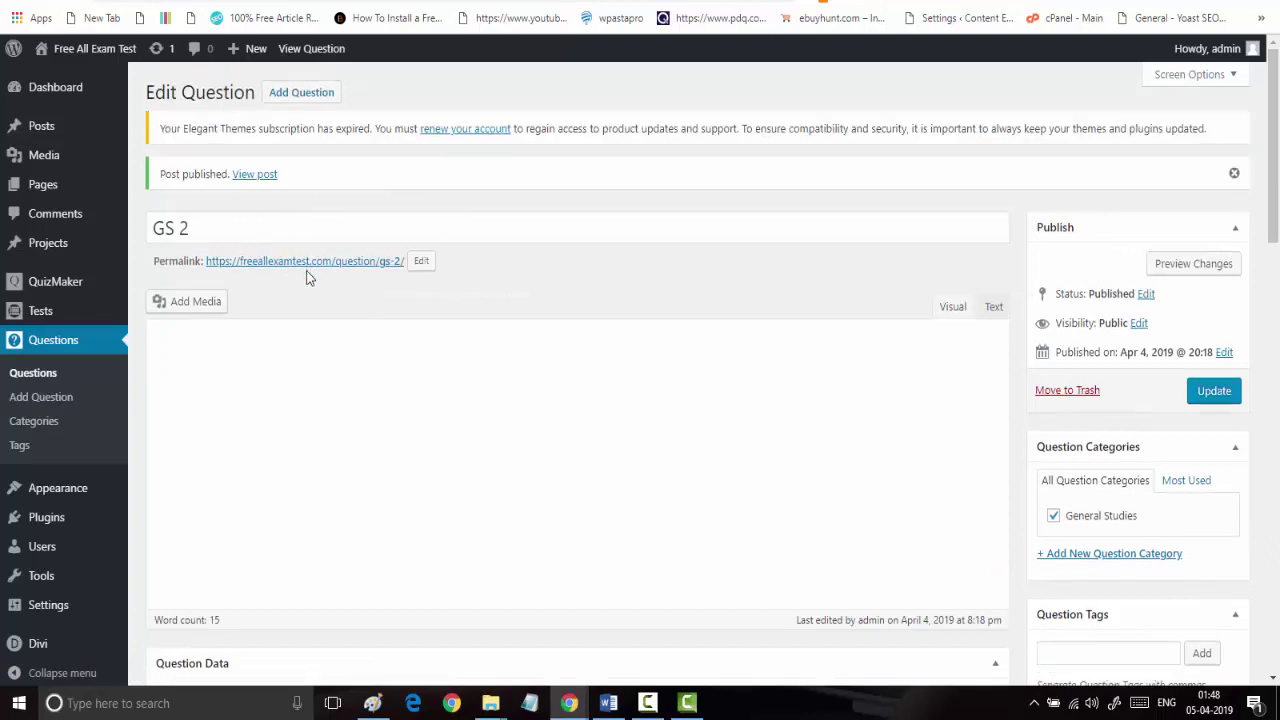
Open the published GS 2 question's public page in a new browser tab and try its first answer option
right_click(322, 264)
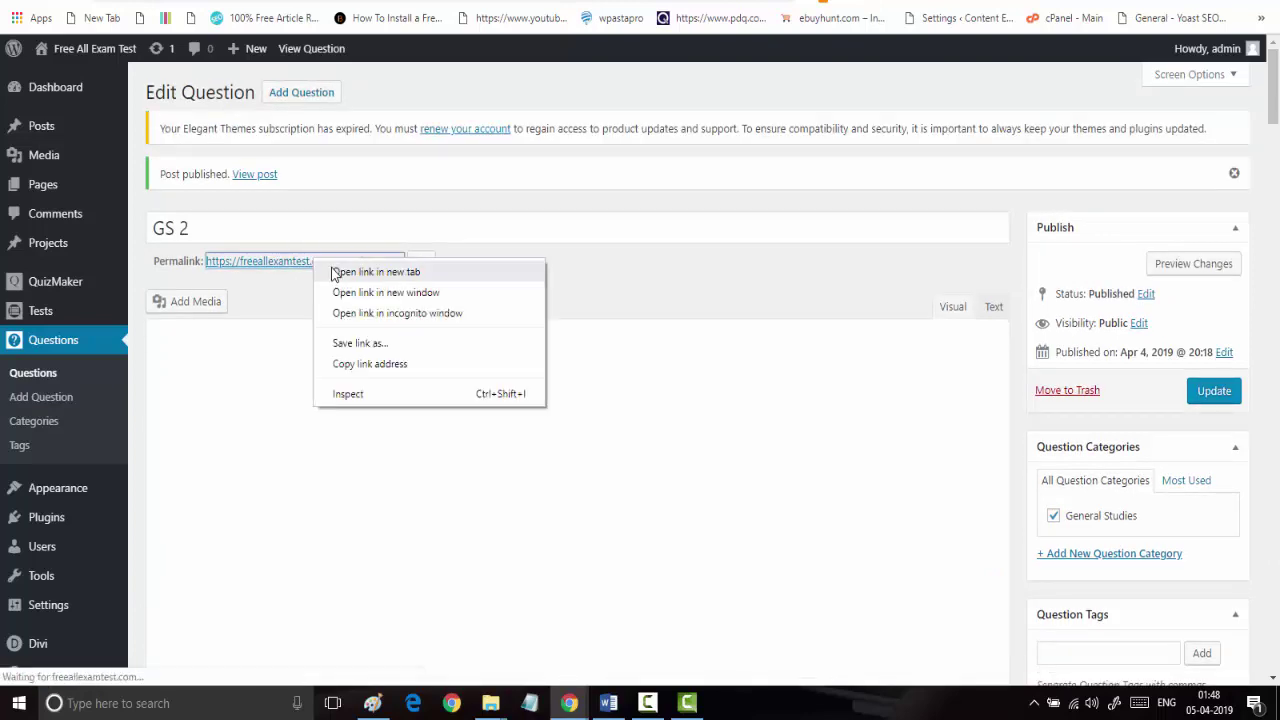
left_click(375, 215)
left_click(400, 1)
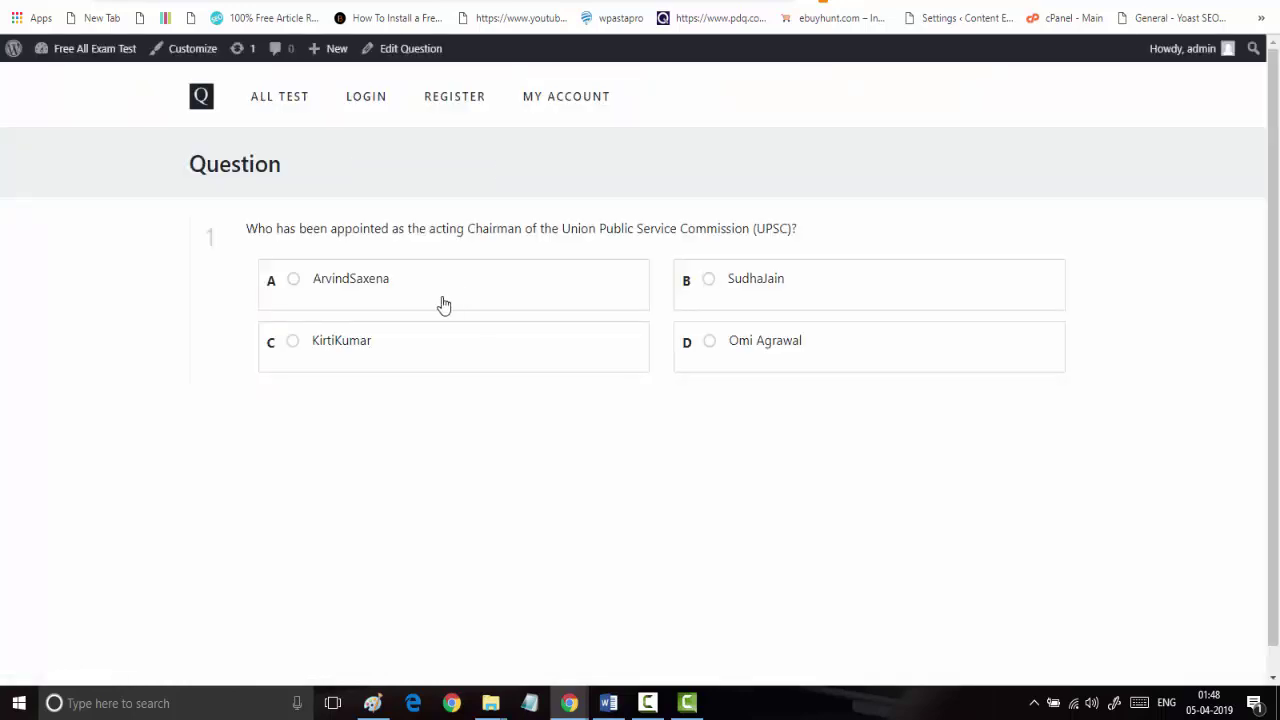
left_click(580, 264)
Start a new question in the WordPress admin titled "GS 3" with question 3's text copied from the Word document as its content
left_click(300, 1)
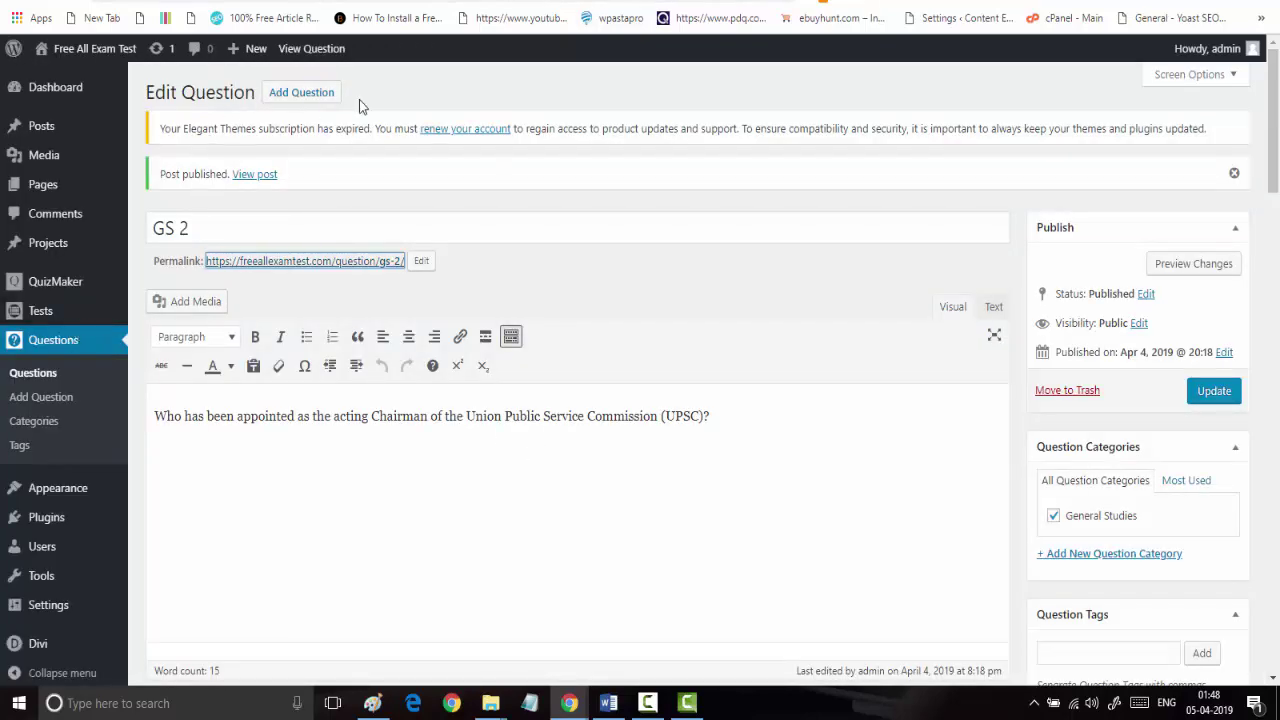
left_click(312, 93)
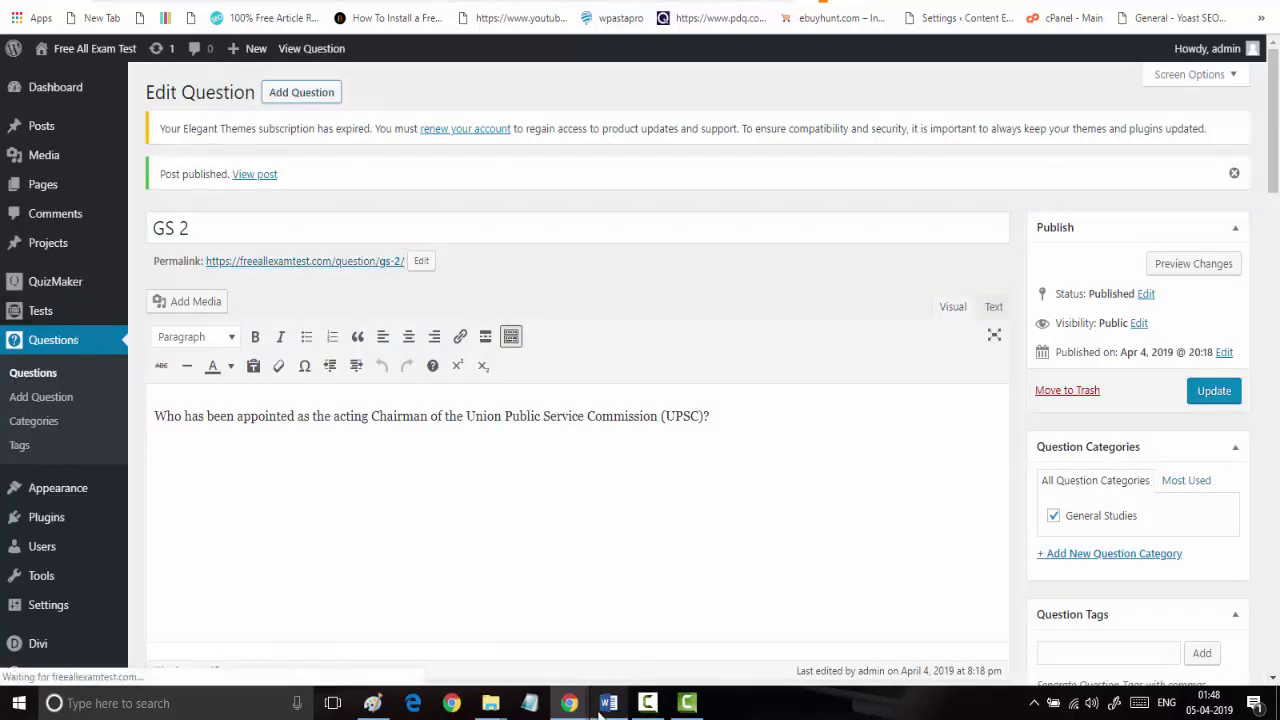
left_click(606, 705)
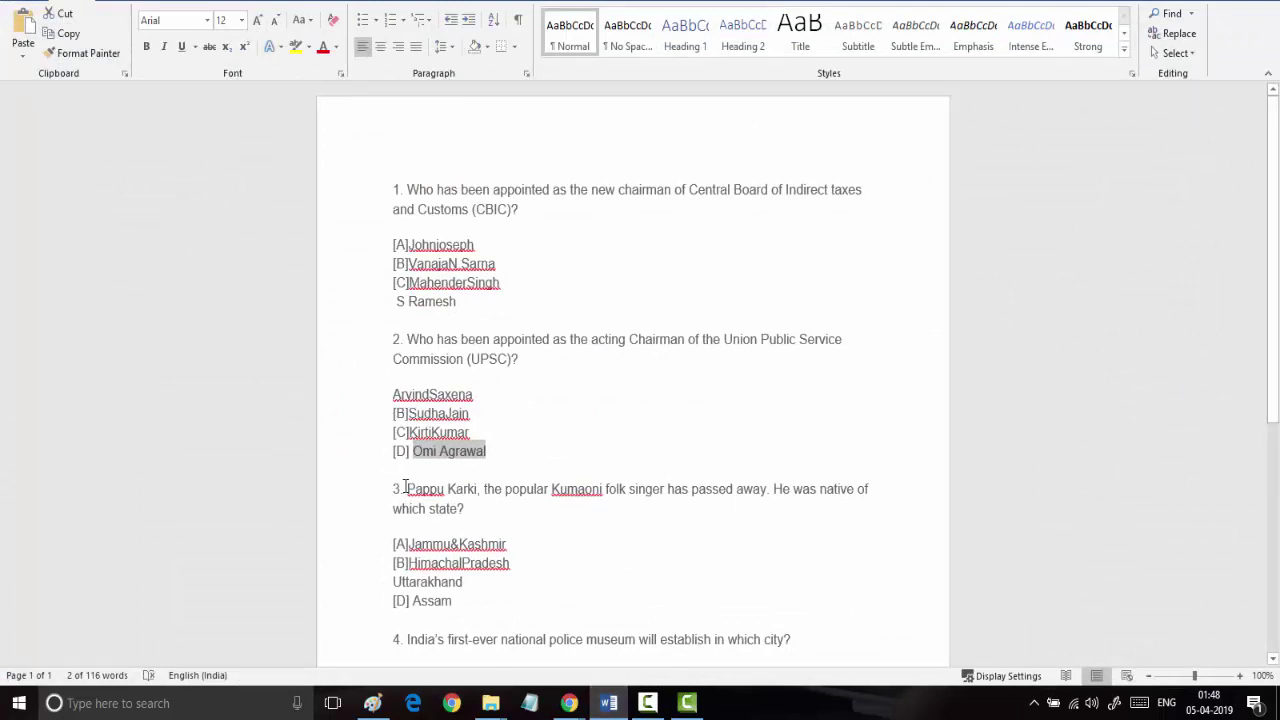
left_click_drag(408, 486, 467, 507)
key("ctrl+c")
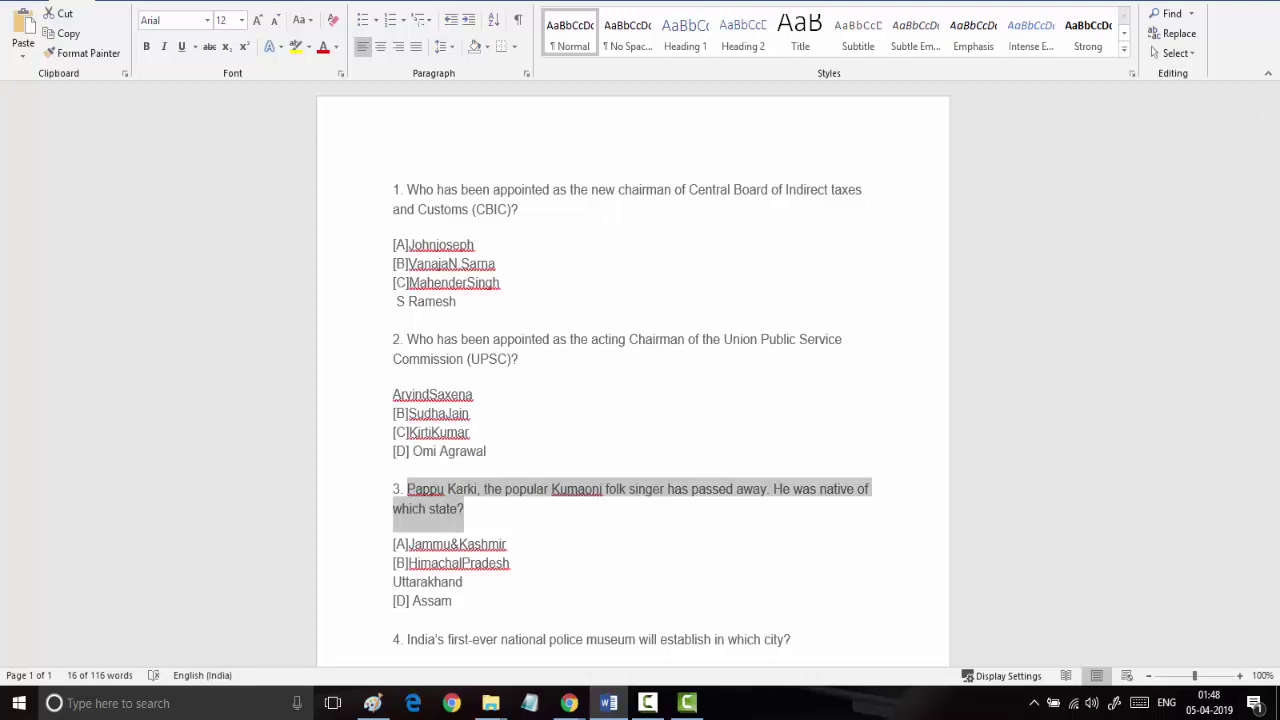
key("alt+Tab")
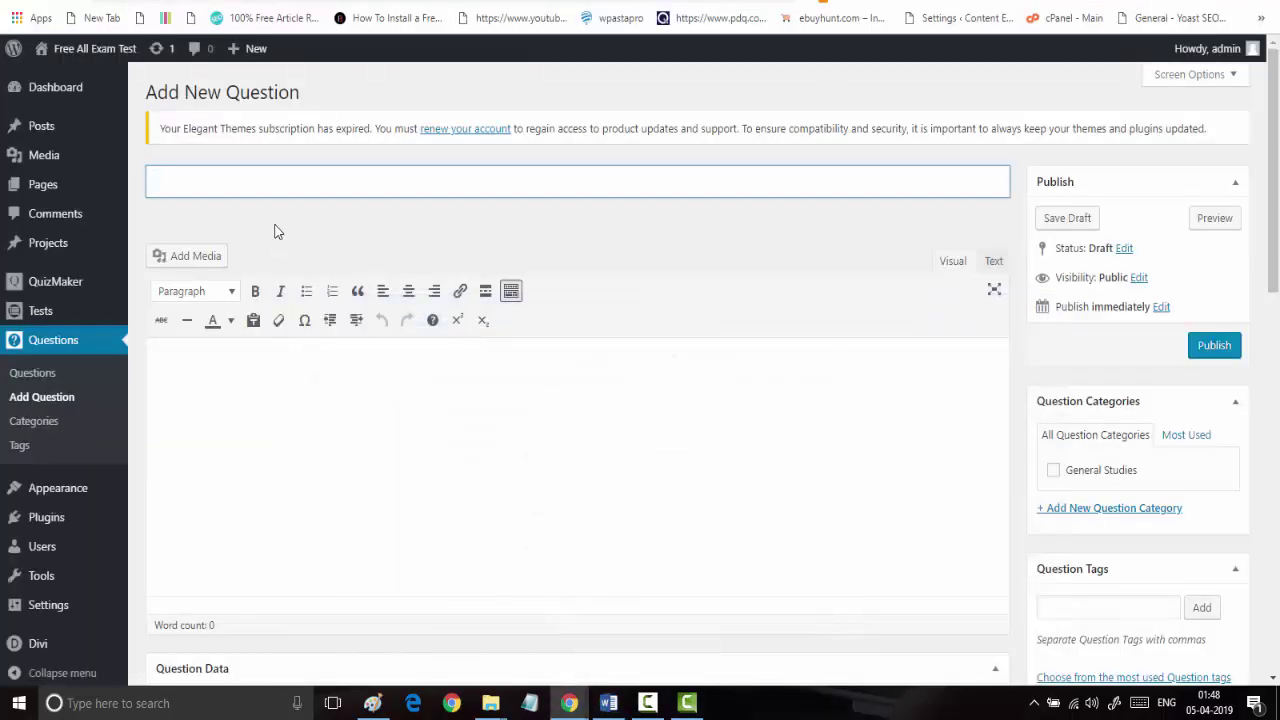
type("GS 3")
left_click(207, 427)
key("ctrl+v")
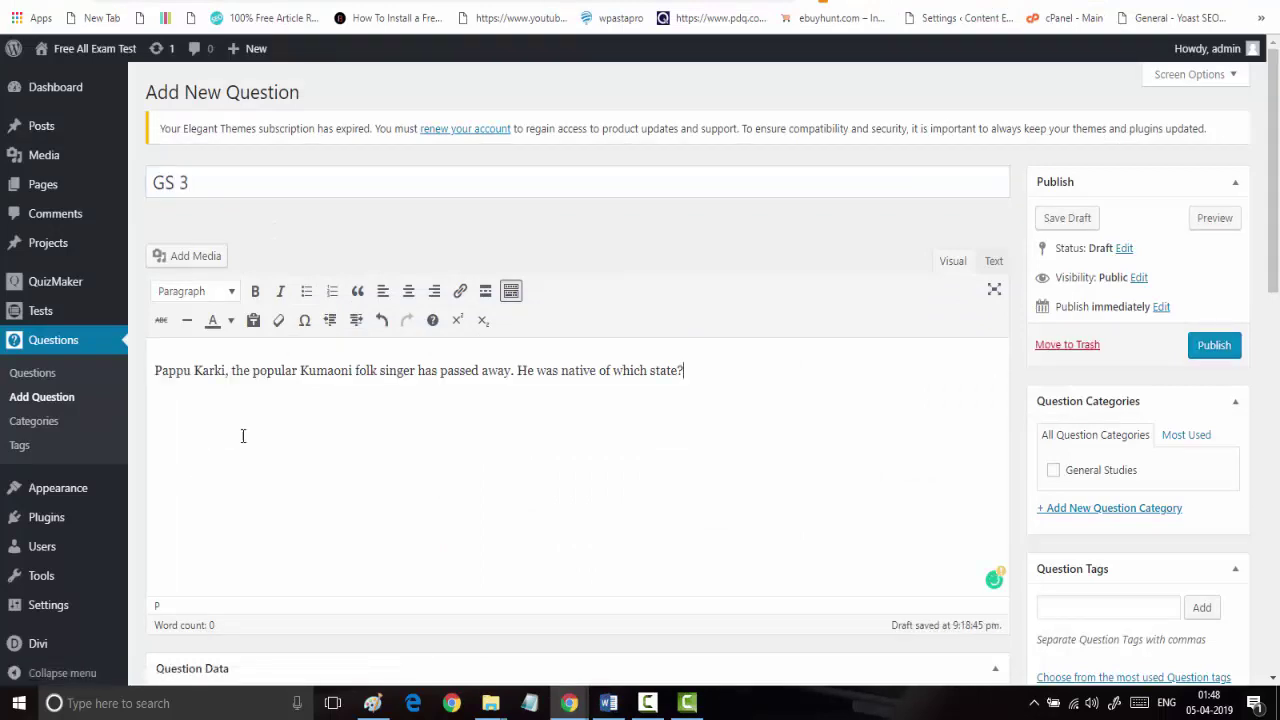
Set the GS 3 question's score to 1 and its order type to A,B,C,D
scroll(289, 446, "down", 3)
left_click(354, 369)
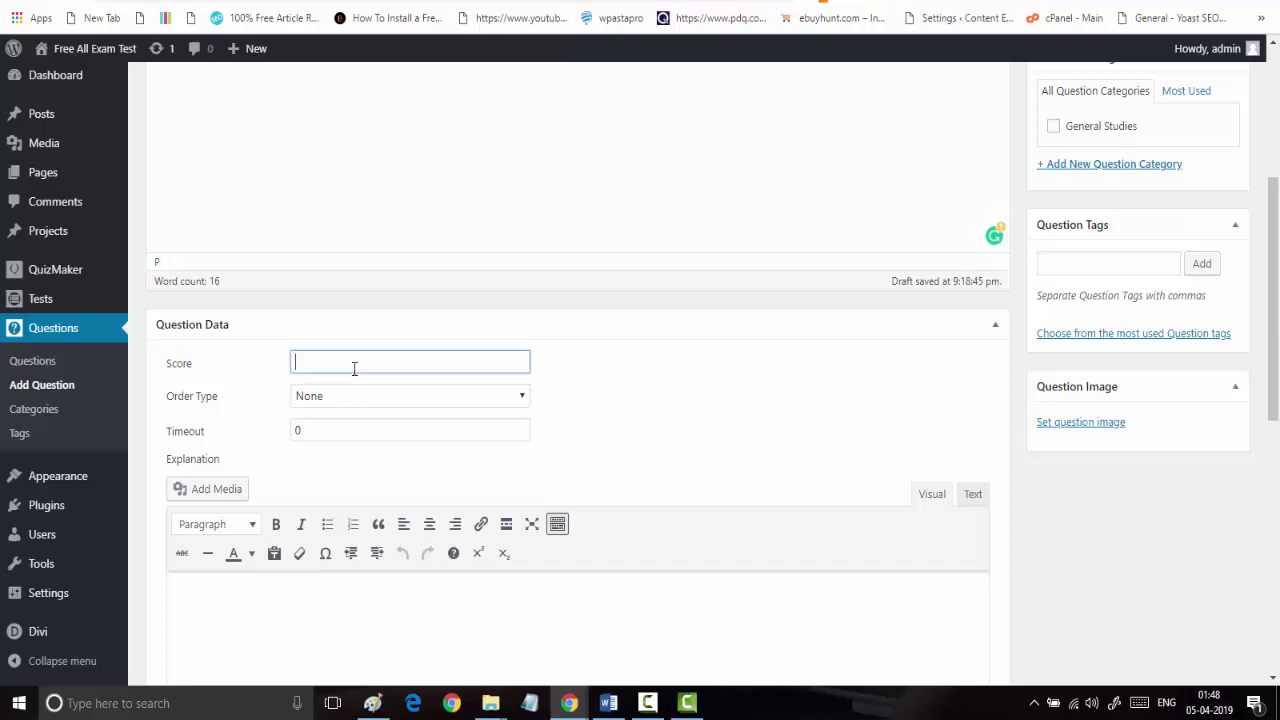
type("1")
left_click(358, 402)
left_click(346, 432)
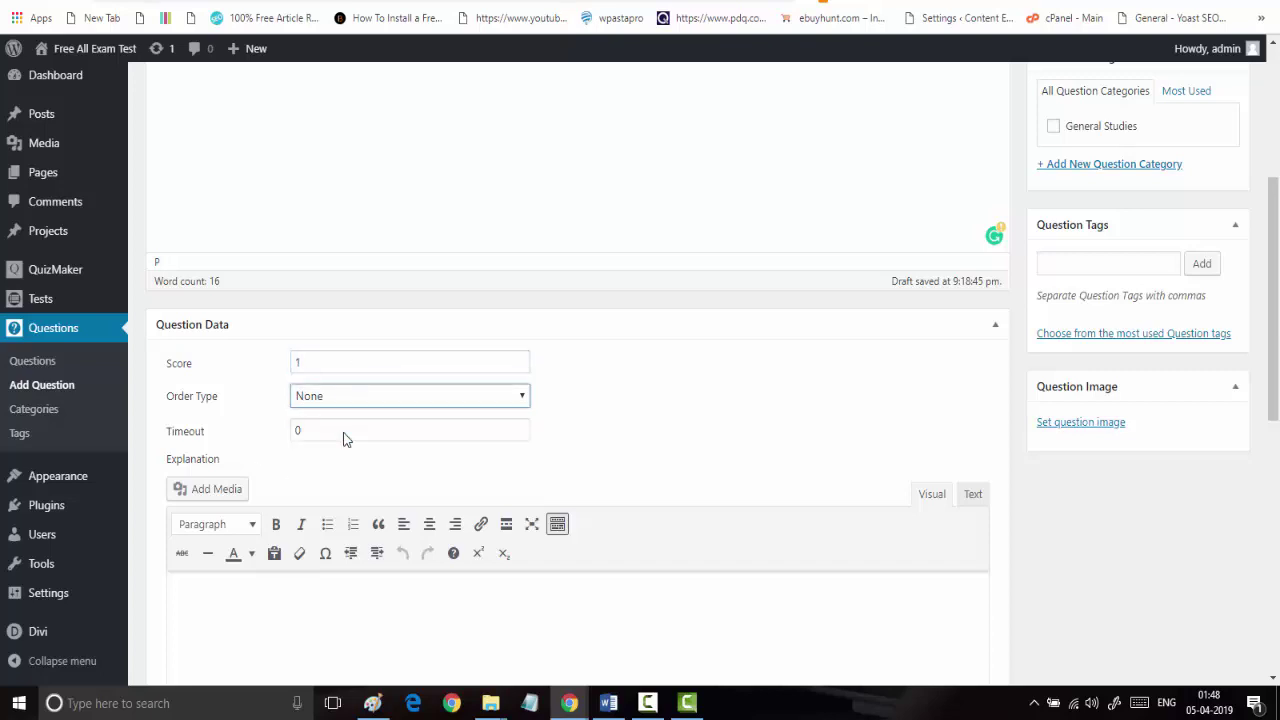
scroll(344, 440, "down", 3)
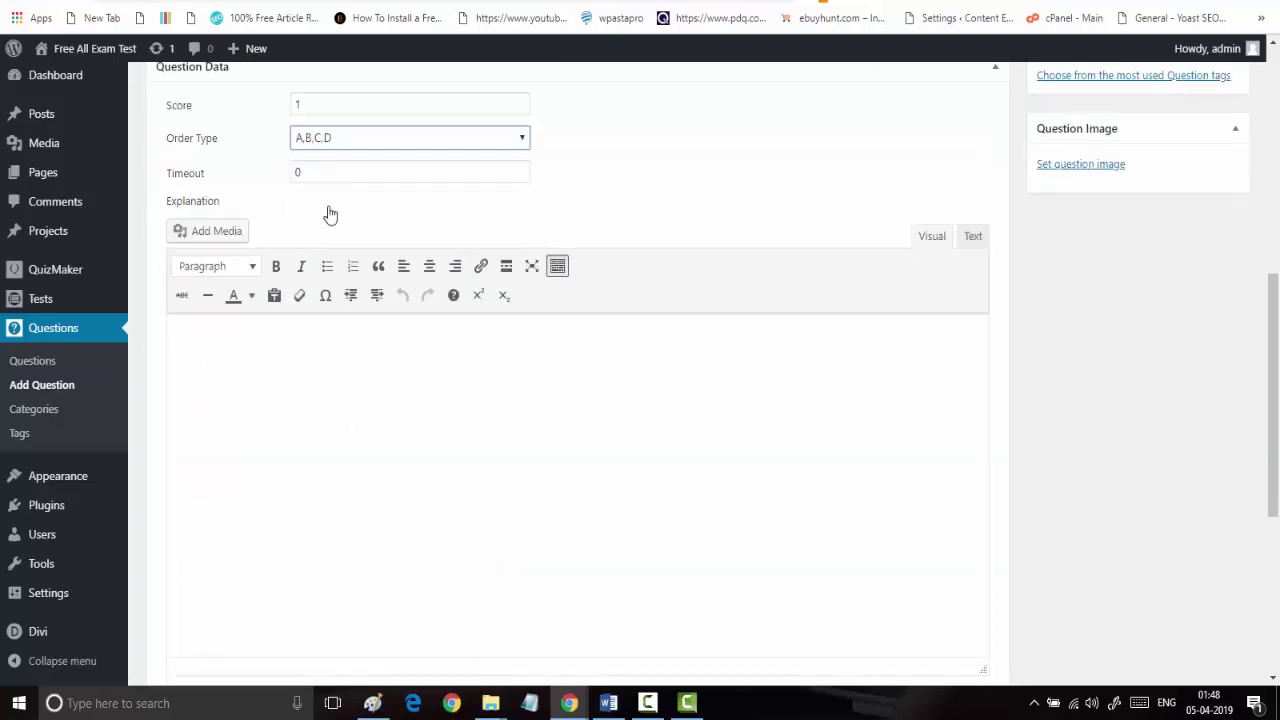
Add a first answer to the question and fill it with Jammu&Kashmir, copied from question 3 in the Word document
left_click(280, 352)
scroll(278, 356, "down", 5)
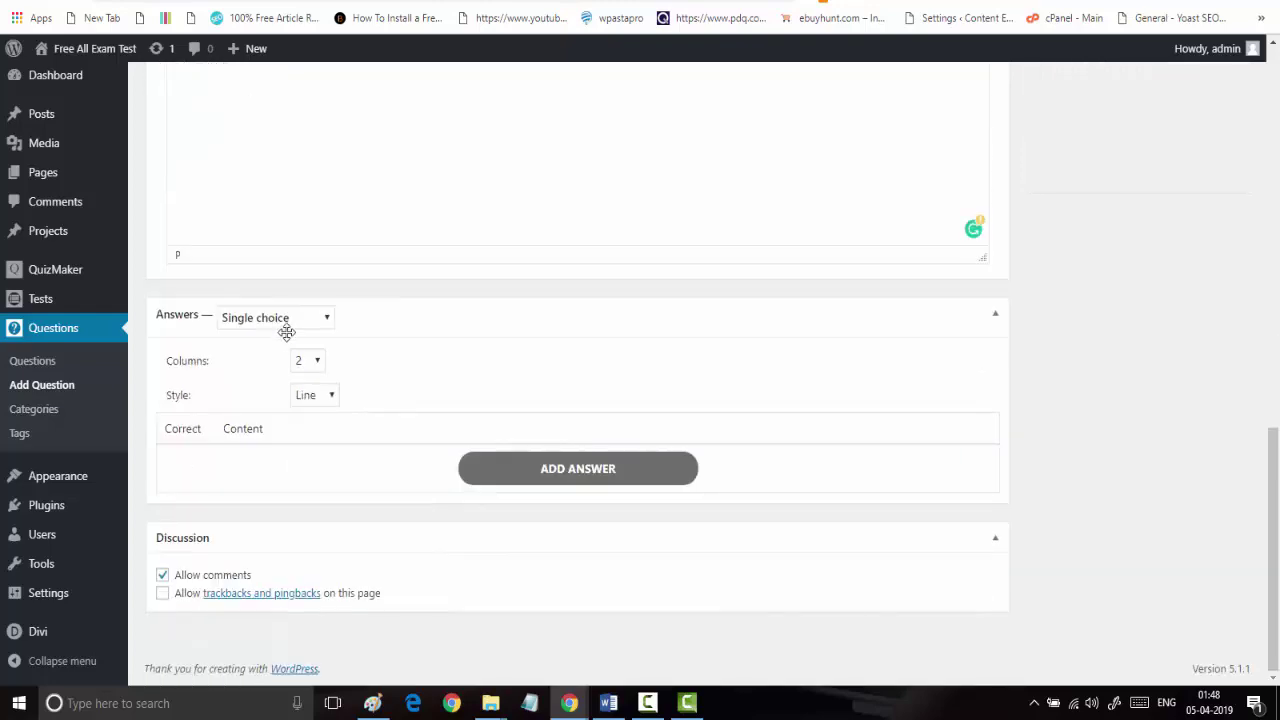
left_click(491, 465)
scroll(491, 466, "down", 3)
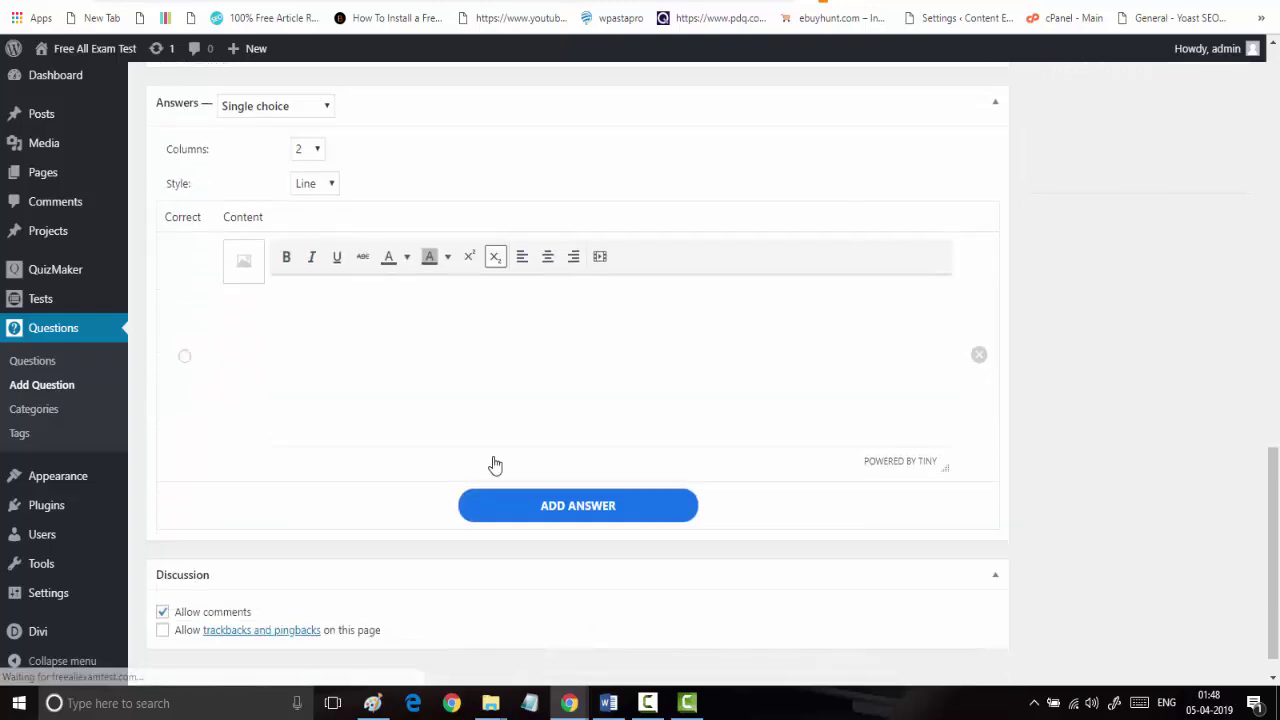
left_click(608, 703)
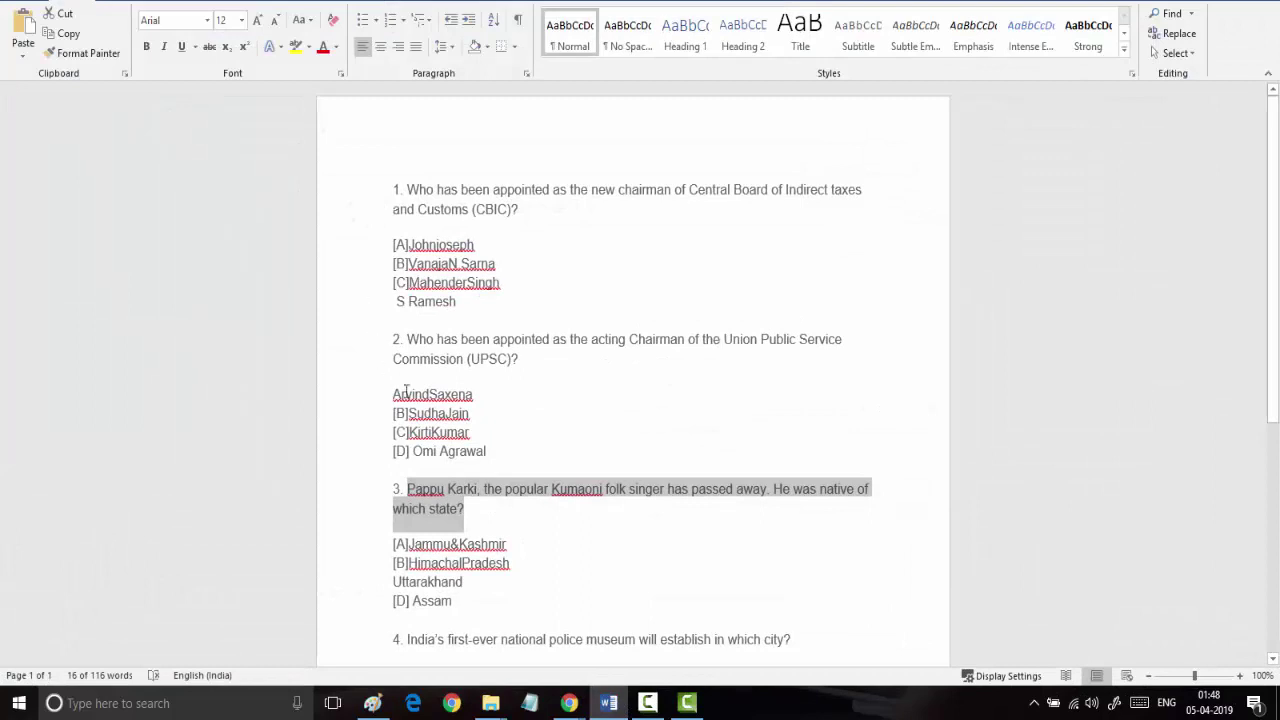
scroll(436, 514, "down", 2)
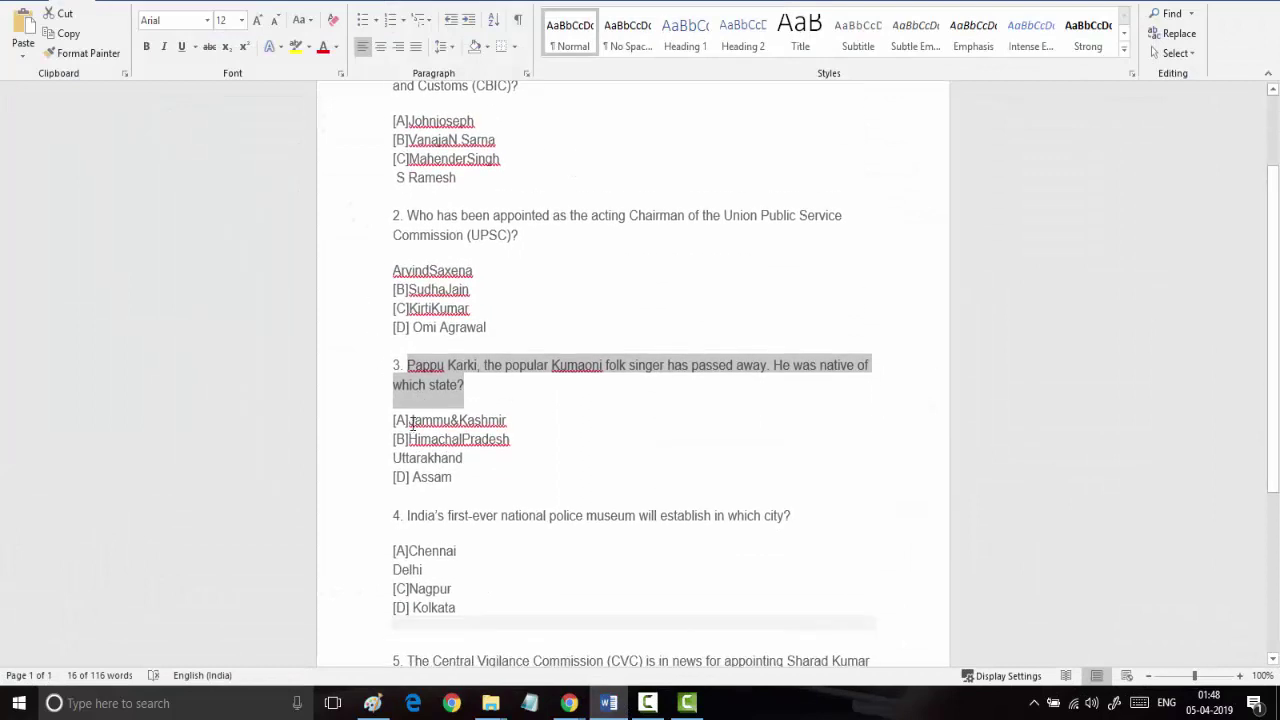
left_click_drag(411, 422, 520, 421)
key("ctrl+c")
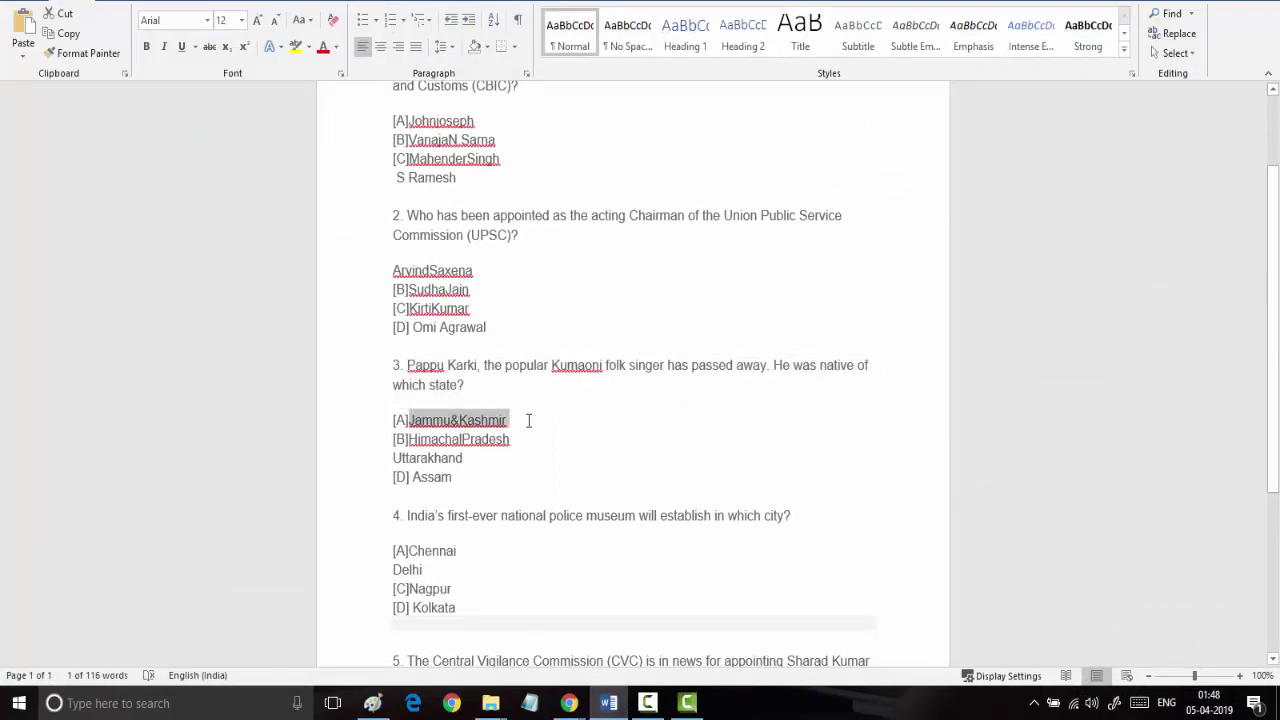
key("alt+Tab")
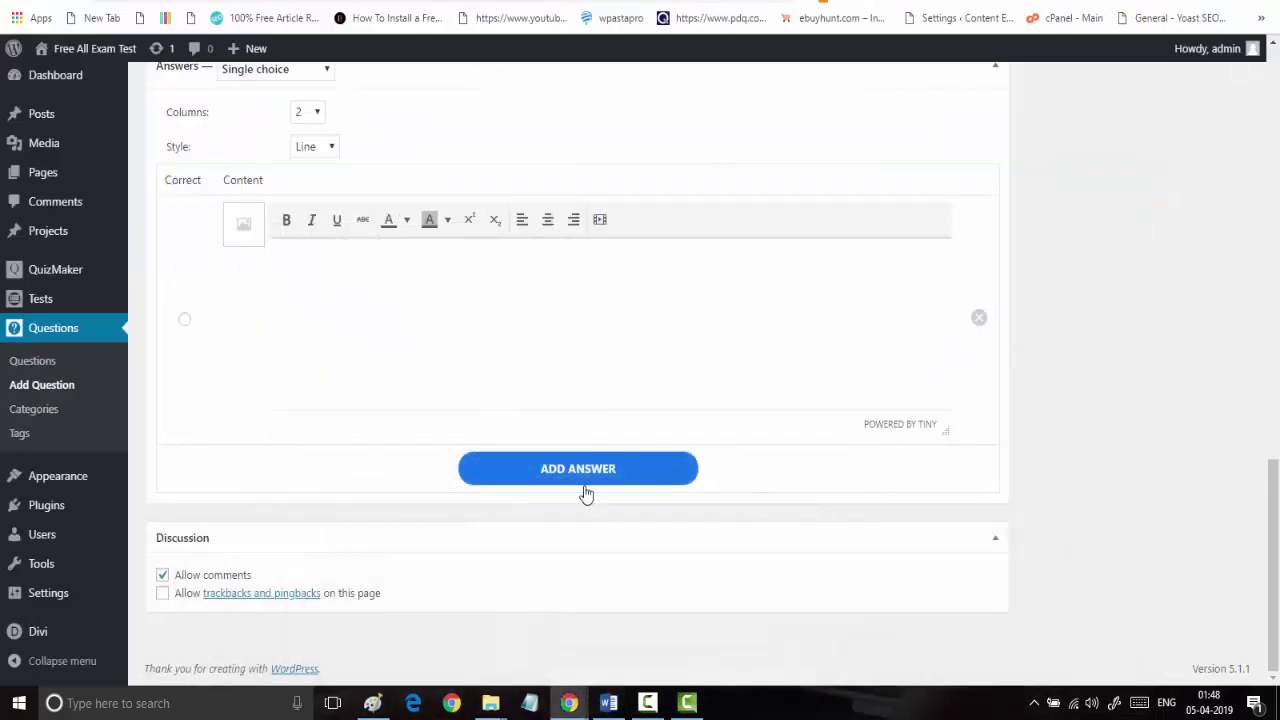
left_click(334, 295)
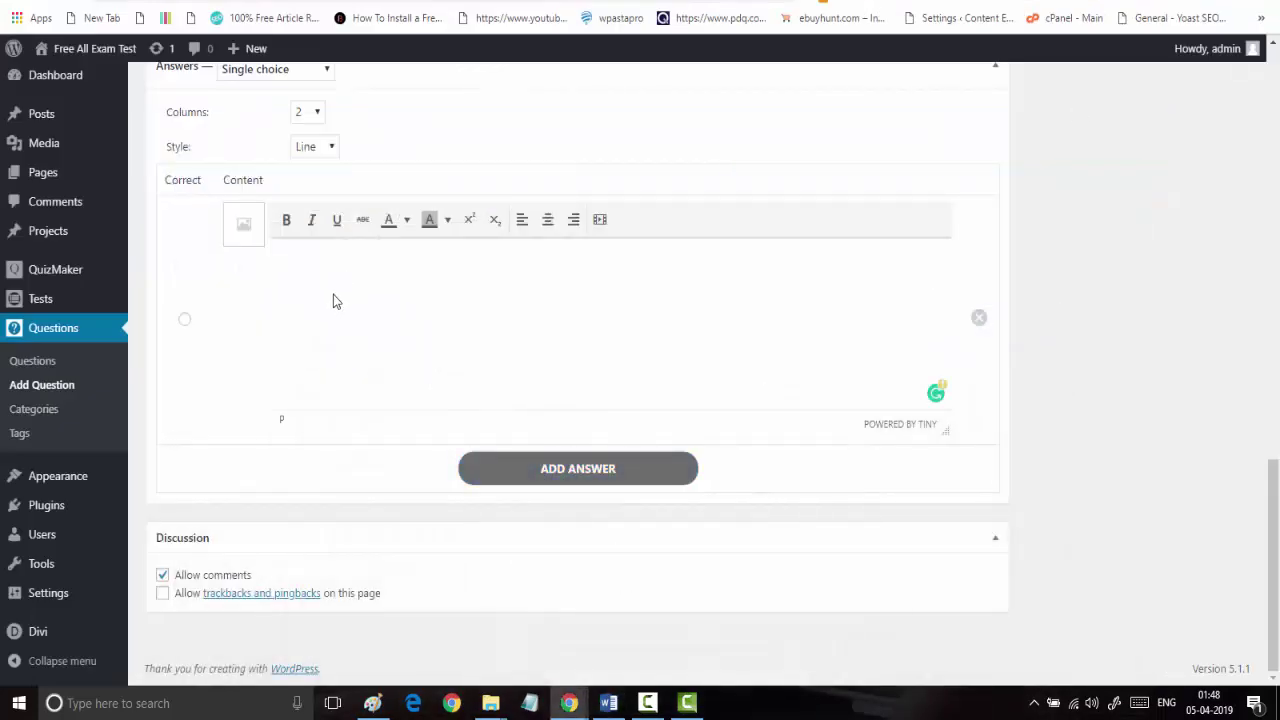
key("ctrl+v")
Add a second answer and fill it with HimachalPradesh, copied from question 3 in the Word document
left_click(534, 480)
left_click(610, 705)
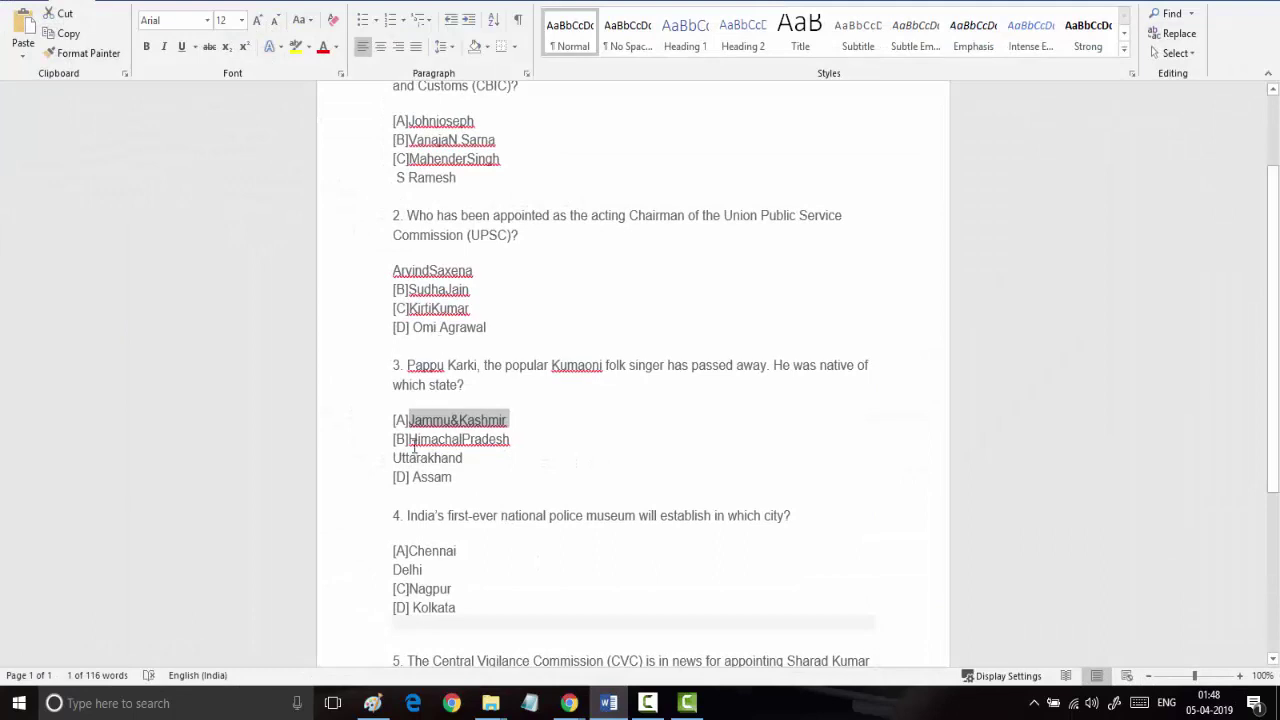
left_click_drag(409, 438, 512, 437)
key("ctrl+c")
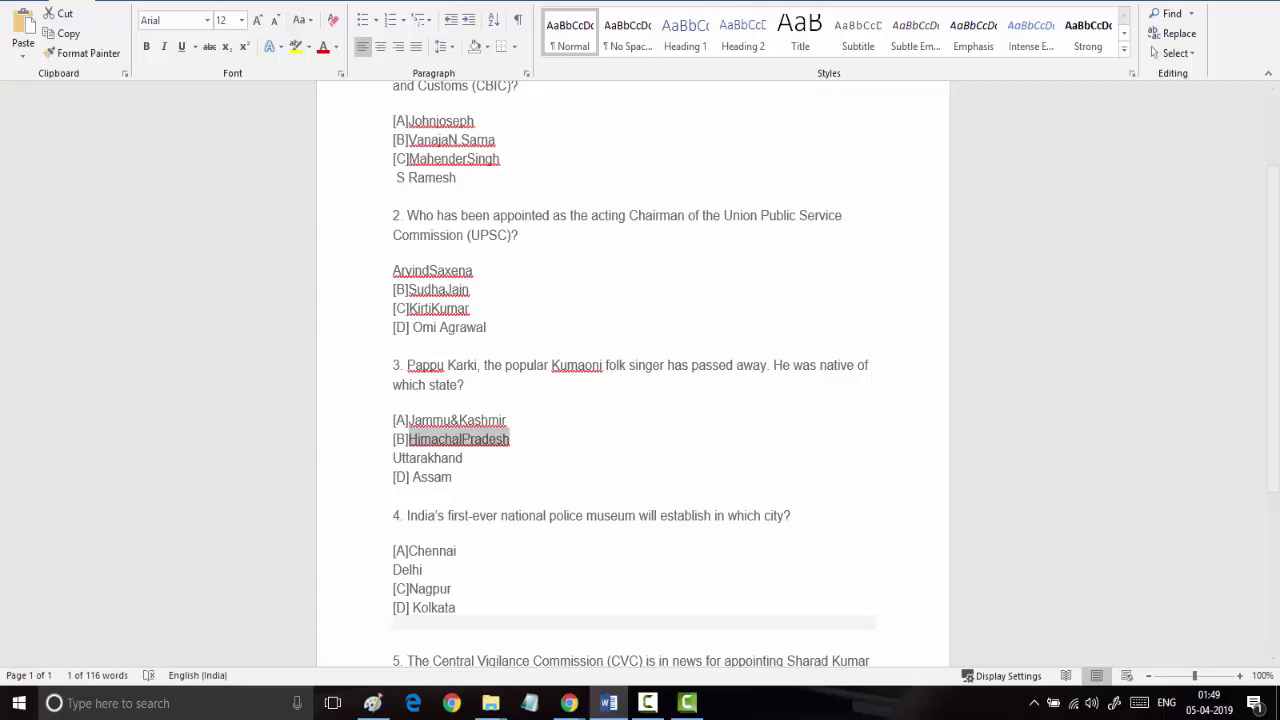
left_click(569, 703)
scroll(350, 450, "down", 3)
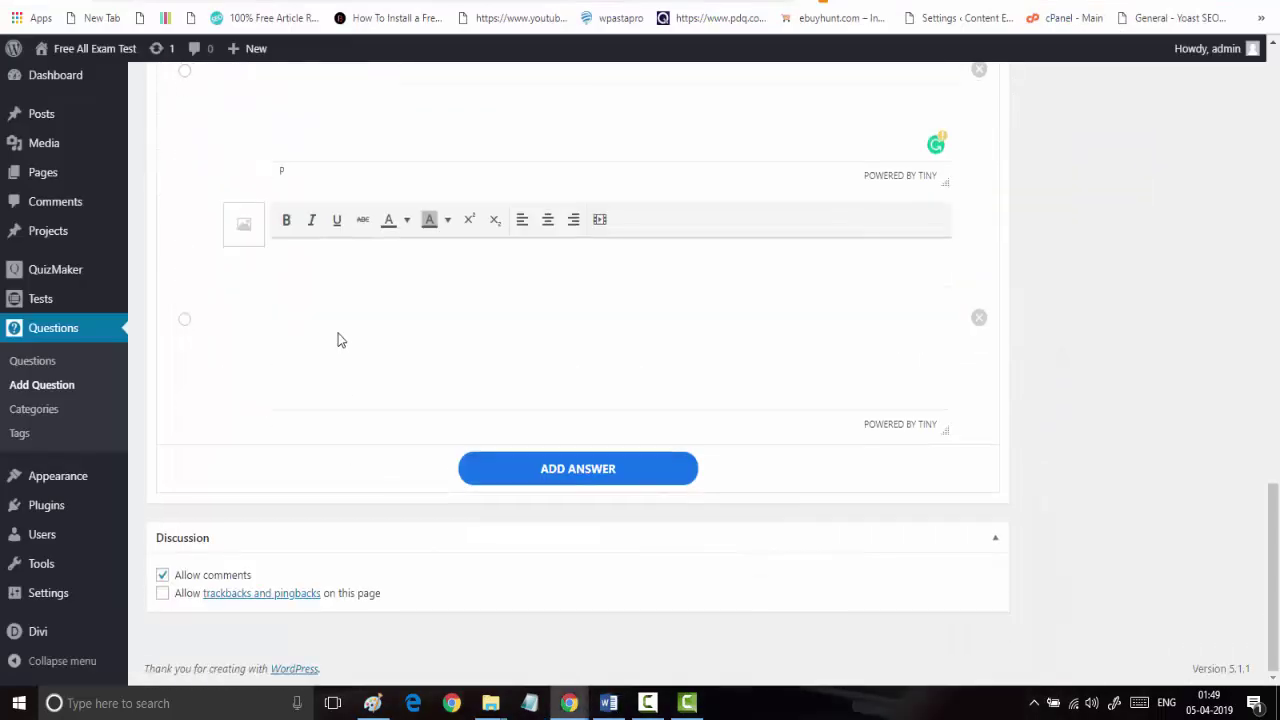
left_click(338, 340)
key("ctrl+v")
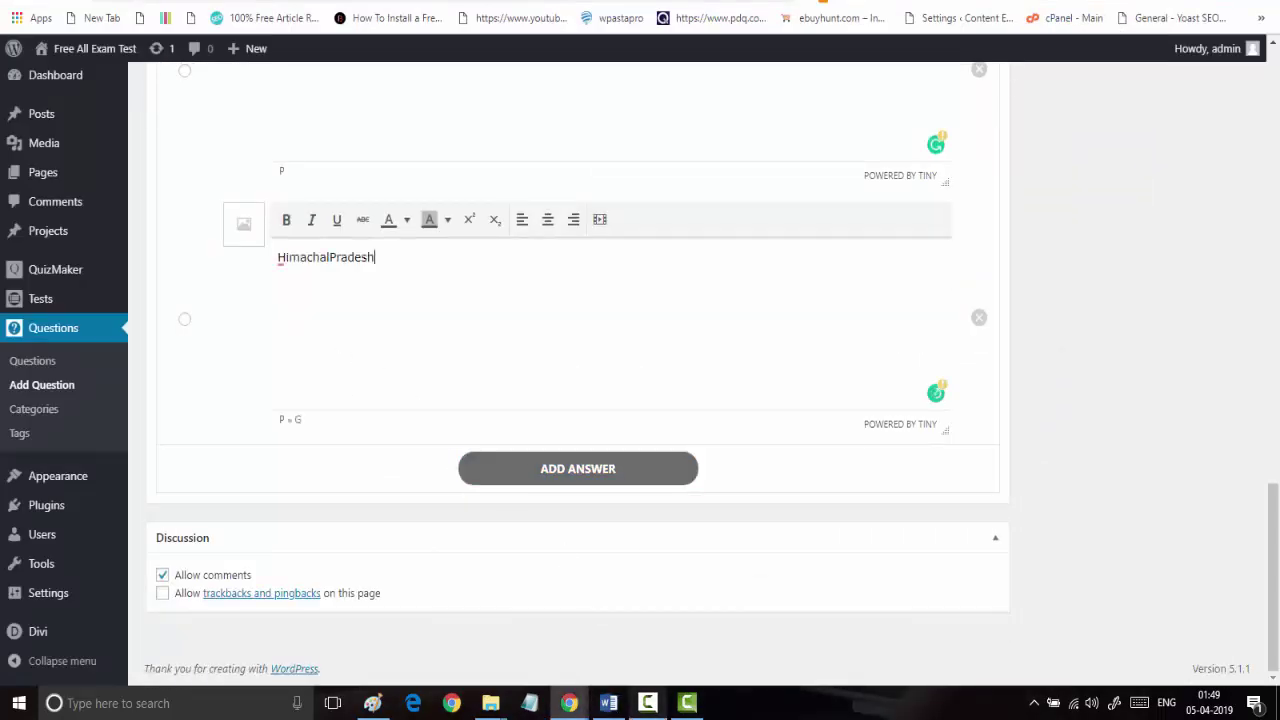
Copy Uttarakhand from question 3 in the Word document and paste it into a new third answer
left_click(610, 705)
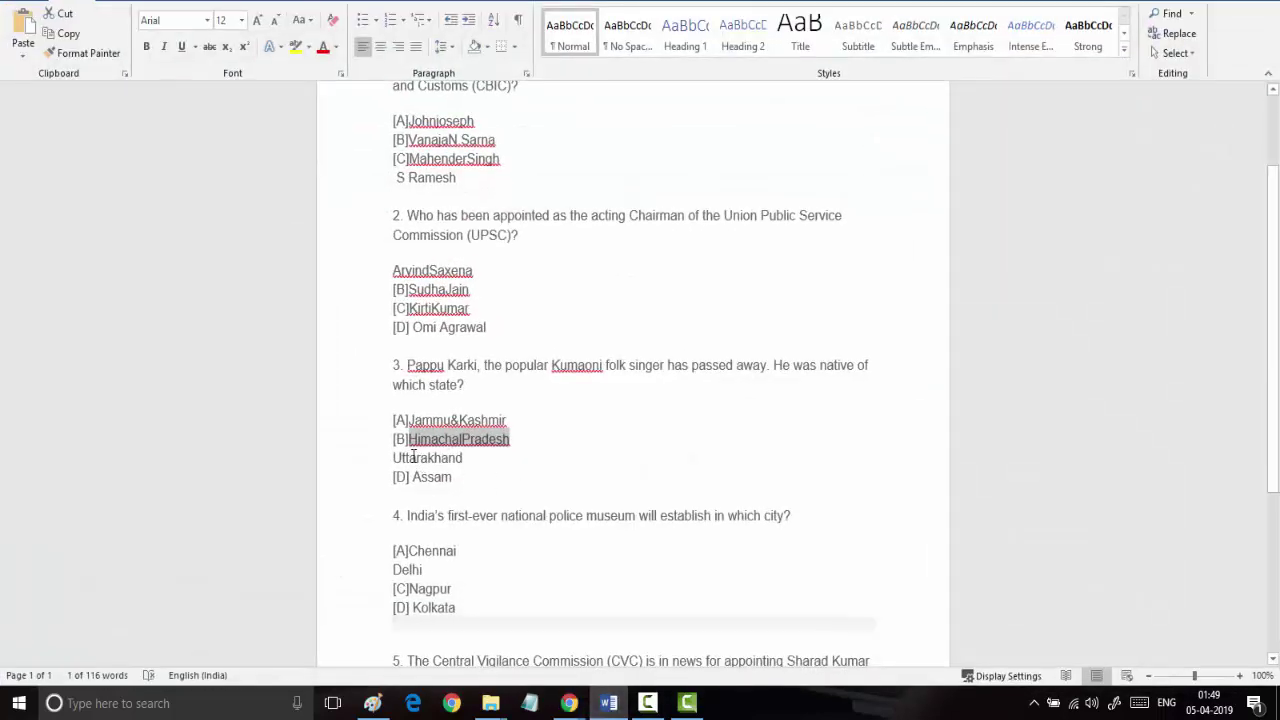
left_click_drag(392, 459, 467, 459)
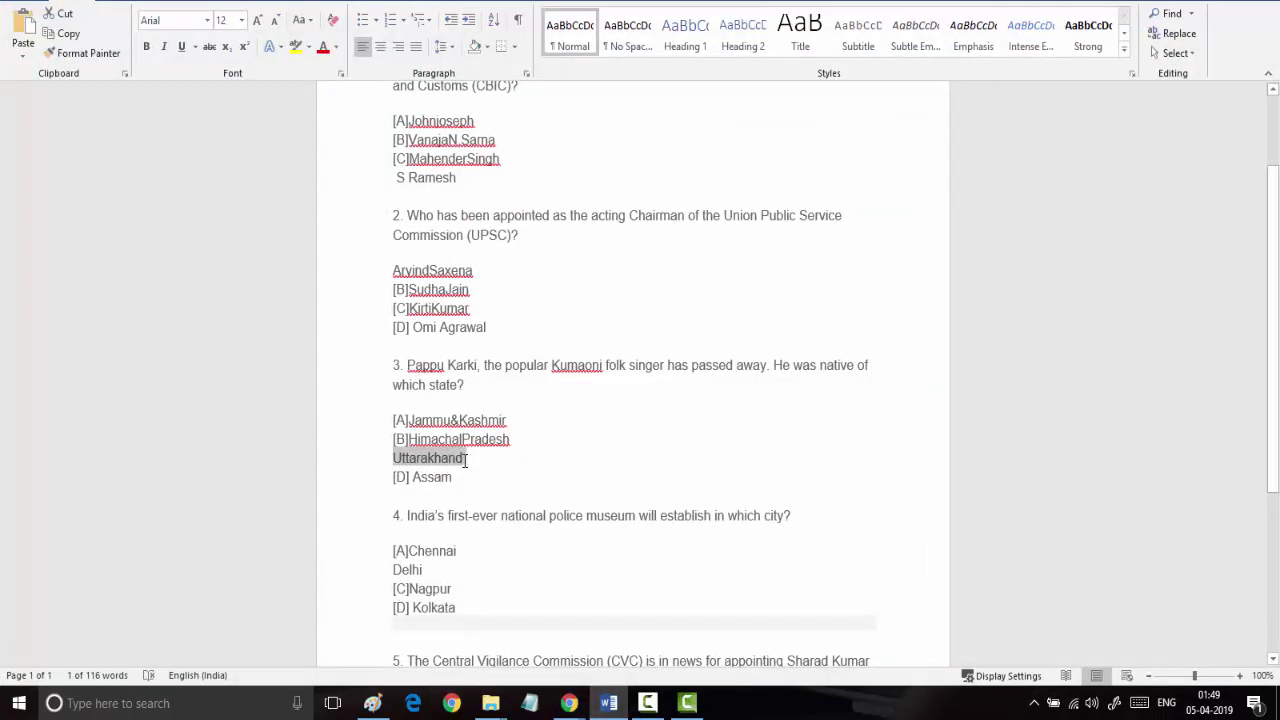
key("ctrl+c")
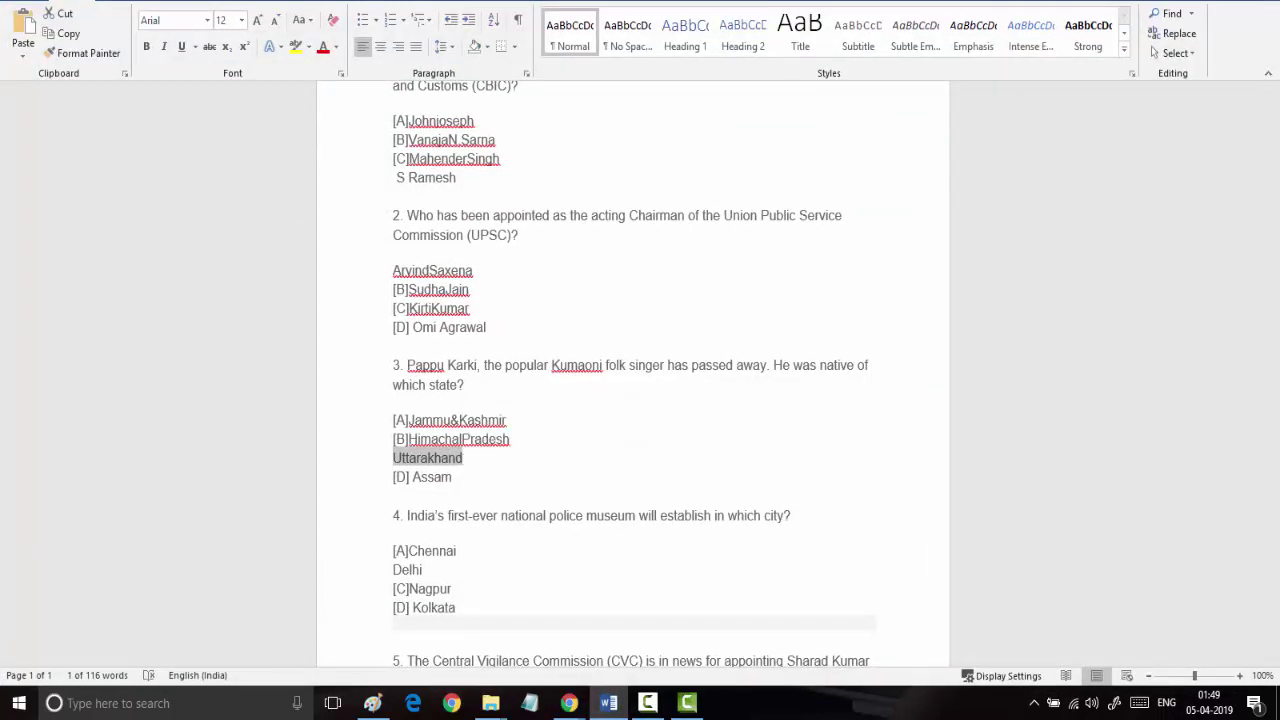
key("alt+Tab")
left_click(526, 471)
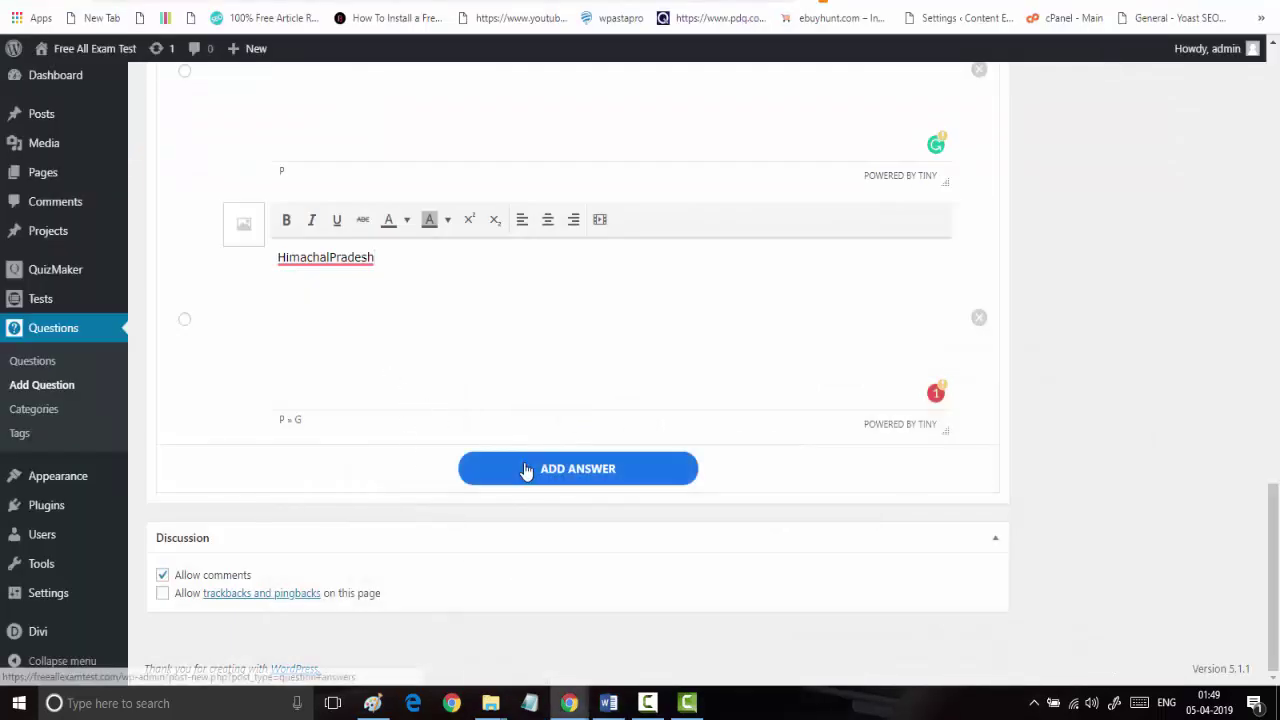
scroll(320, 499, "down", 1)
left_click(328, 477)
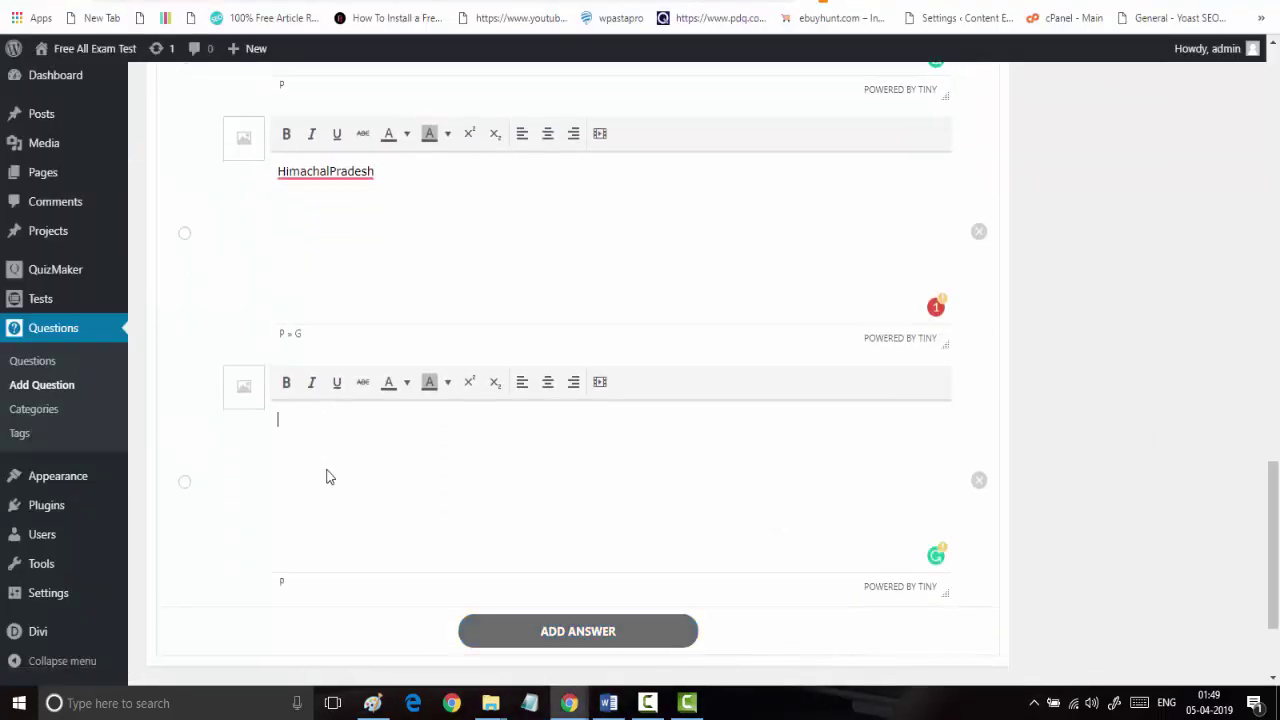
key("ctrl+v")
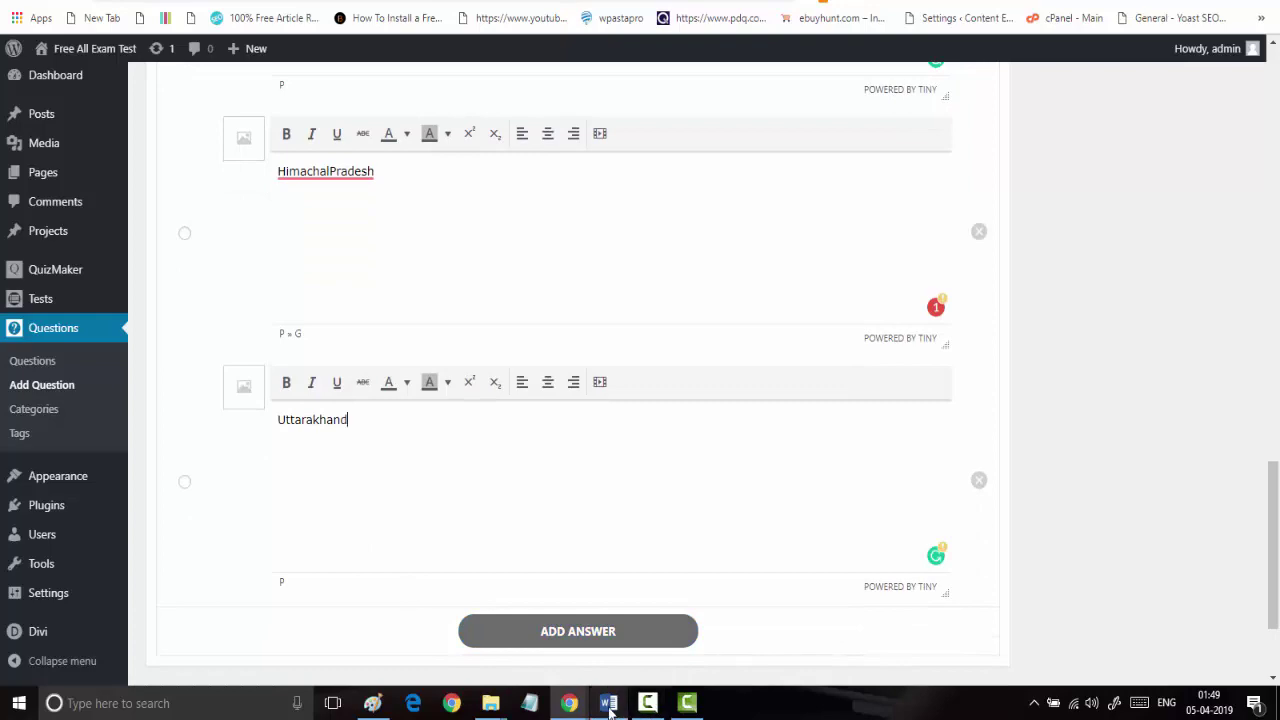
Add a fourth answer with the text "] Assam" copied from the Word document, and mark Uttarakhand as the correct answer
key("alt+Tab")
left_click_drag(408, 477, 455, 481)
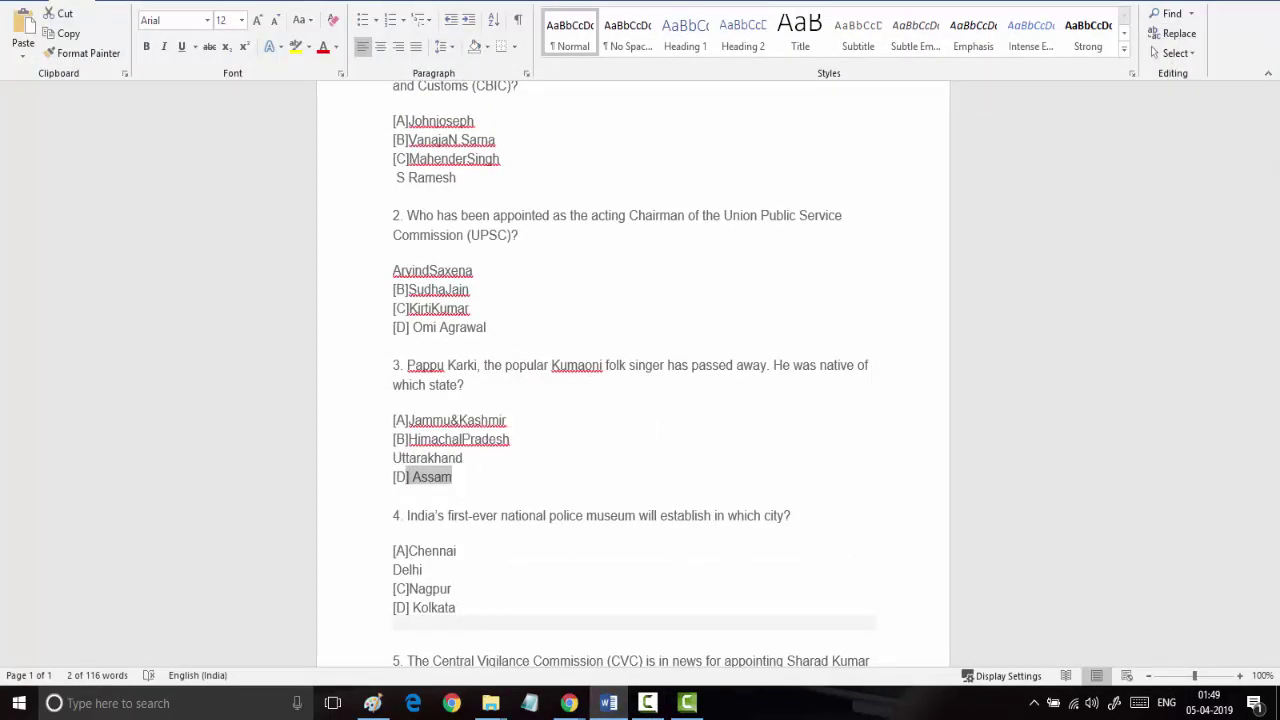
key("alt+Tab")
scroll(472, 514, "down", 2)
left_click(530, 469)
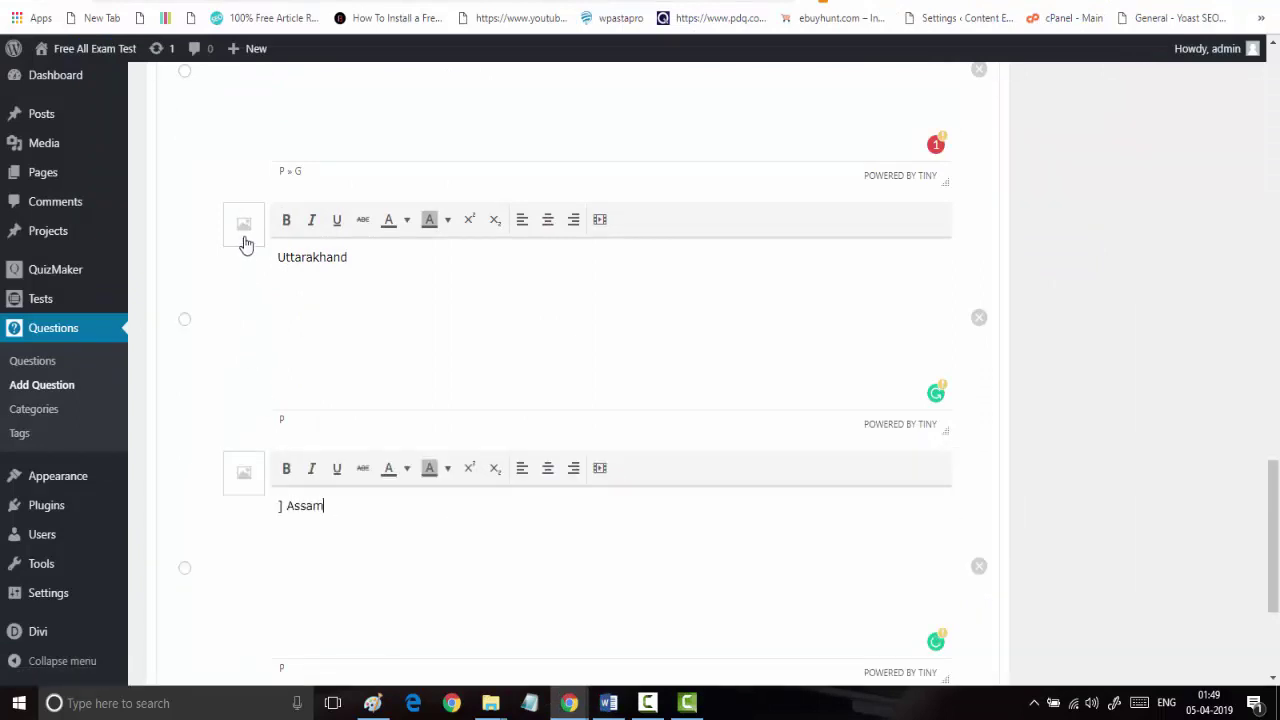
left_click(184, 320)
Assign the General Studies category to the GS 3 question and publish it
scroll(517, 353, "up", 15)
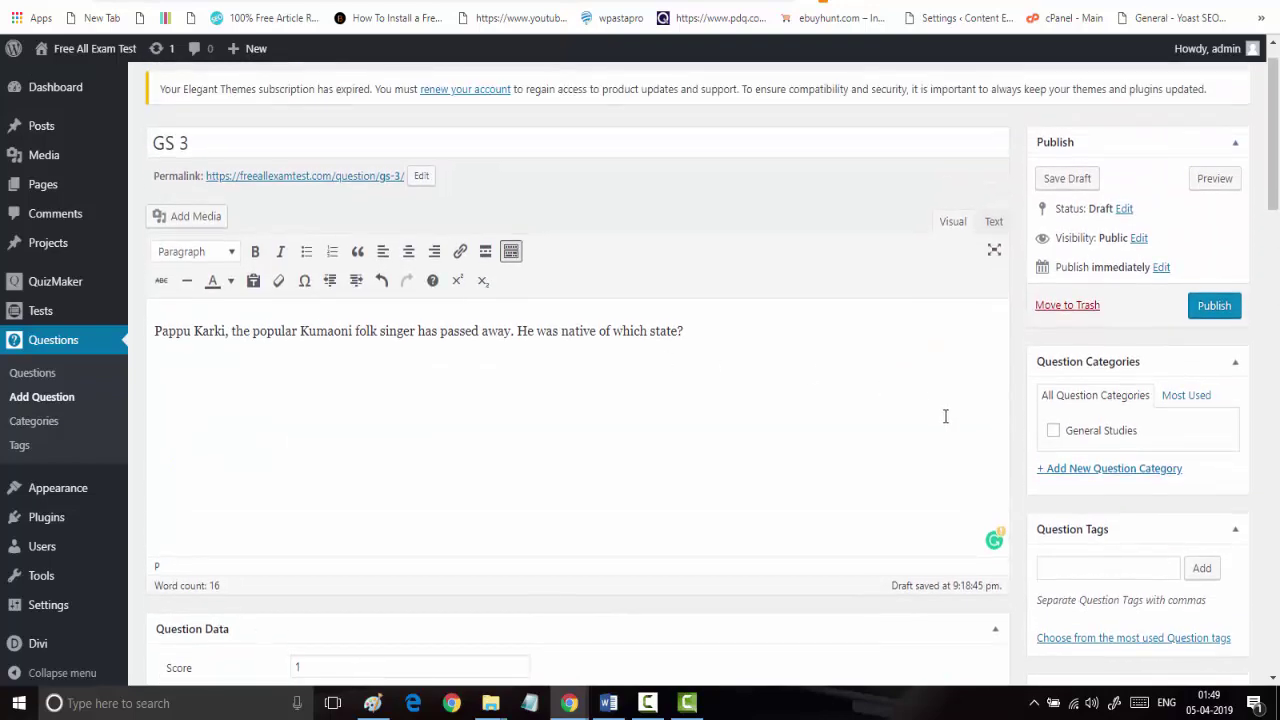
left_click(1053, 430)
left_click(1213, 306)
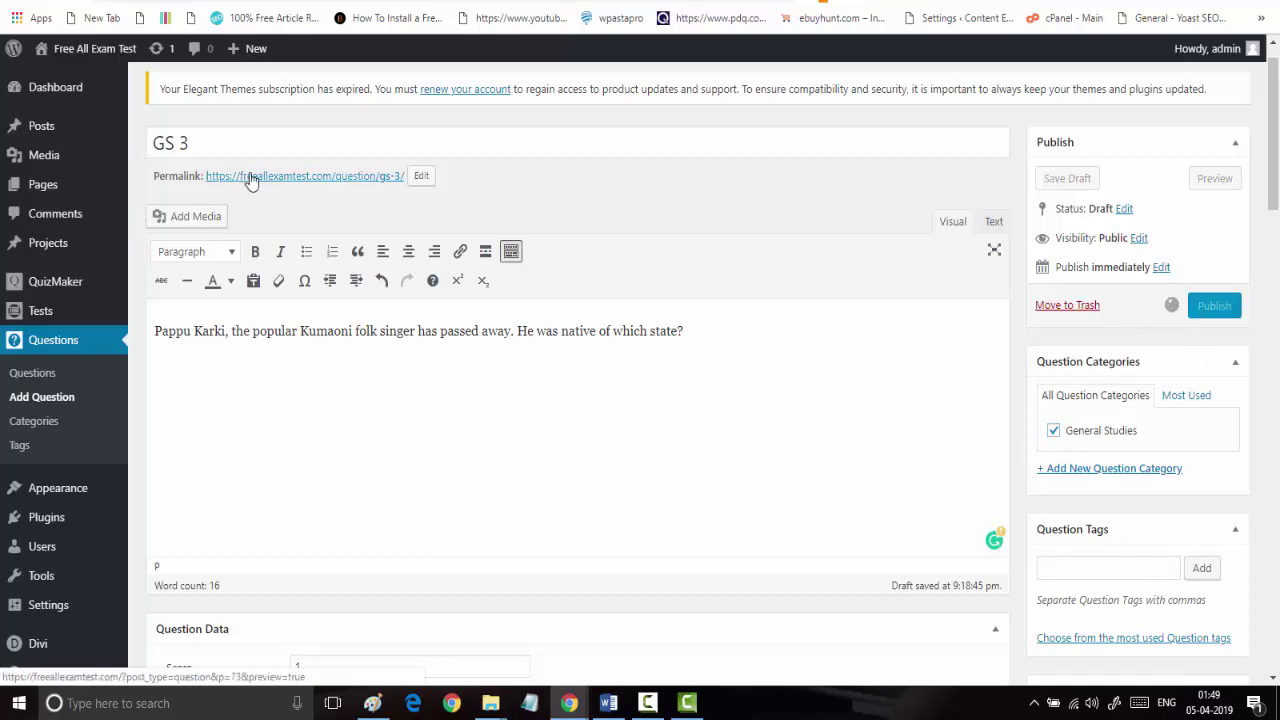
scroll(250, 180, "up", 1)
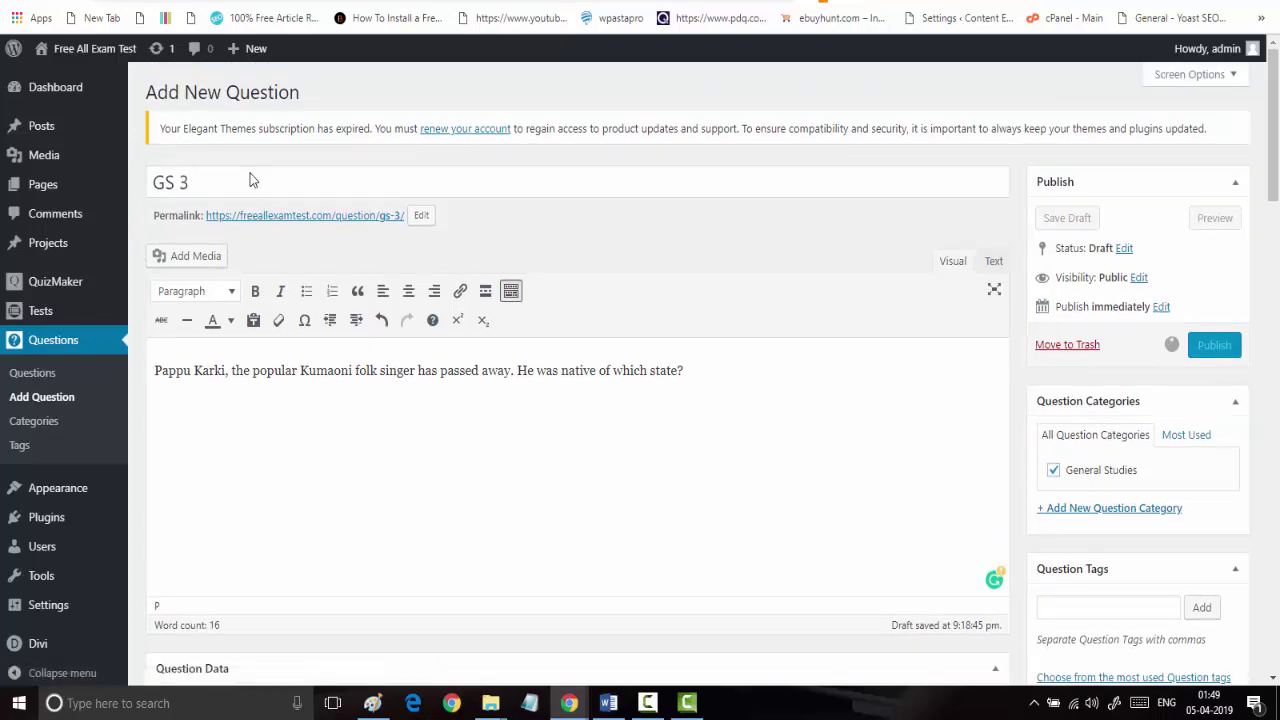
Create a new question titled "GS 4" with the text of question 4 from Word, "India's first-ever national police museum will establish in which city?"
left_click(608, 703)
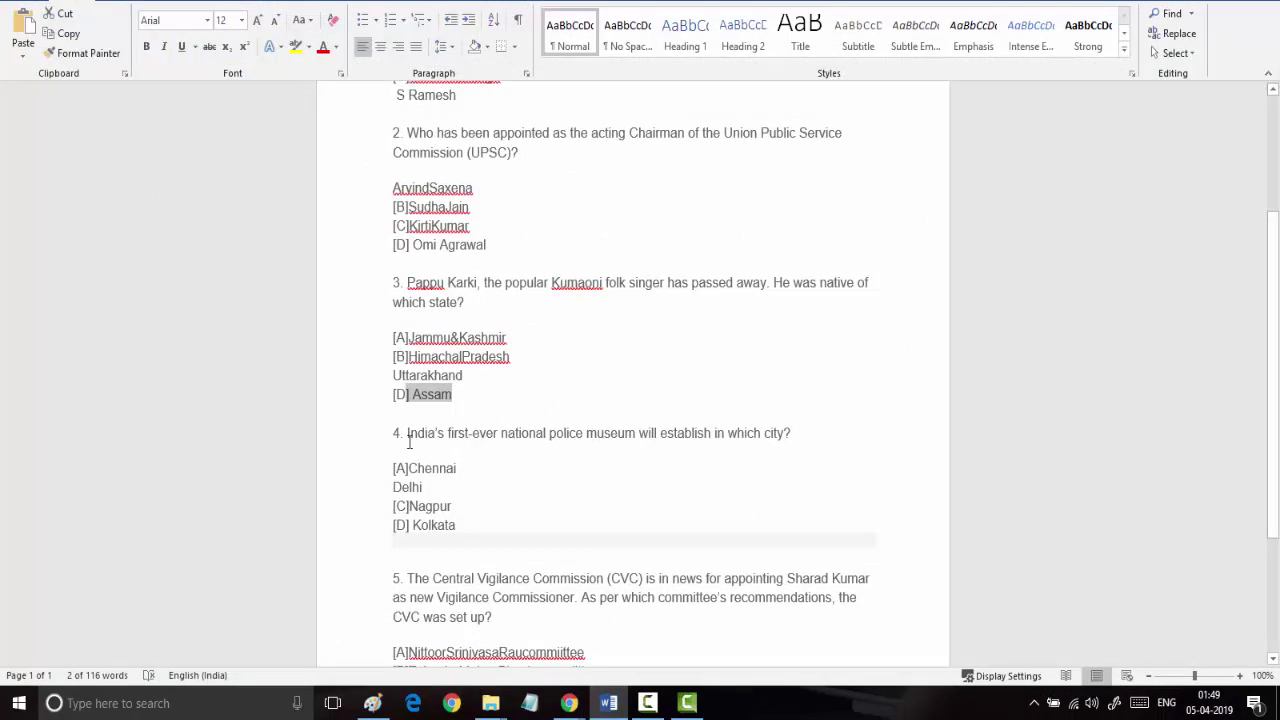
left_click_drag(409, 434, 789, 436)
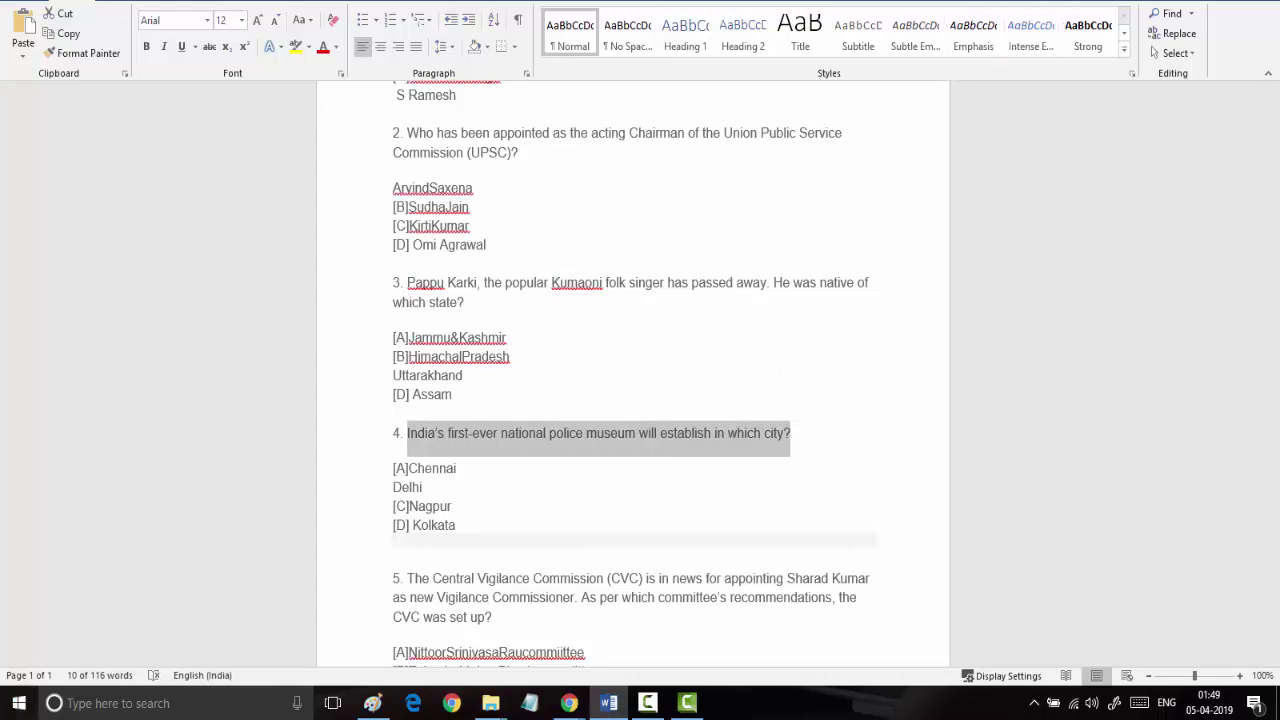
key("alt+Tab")
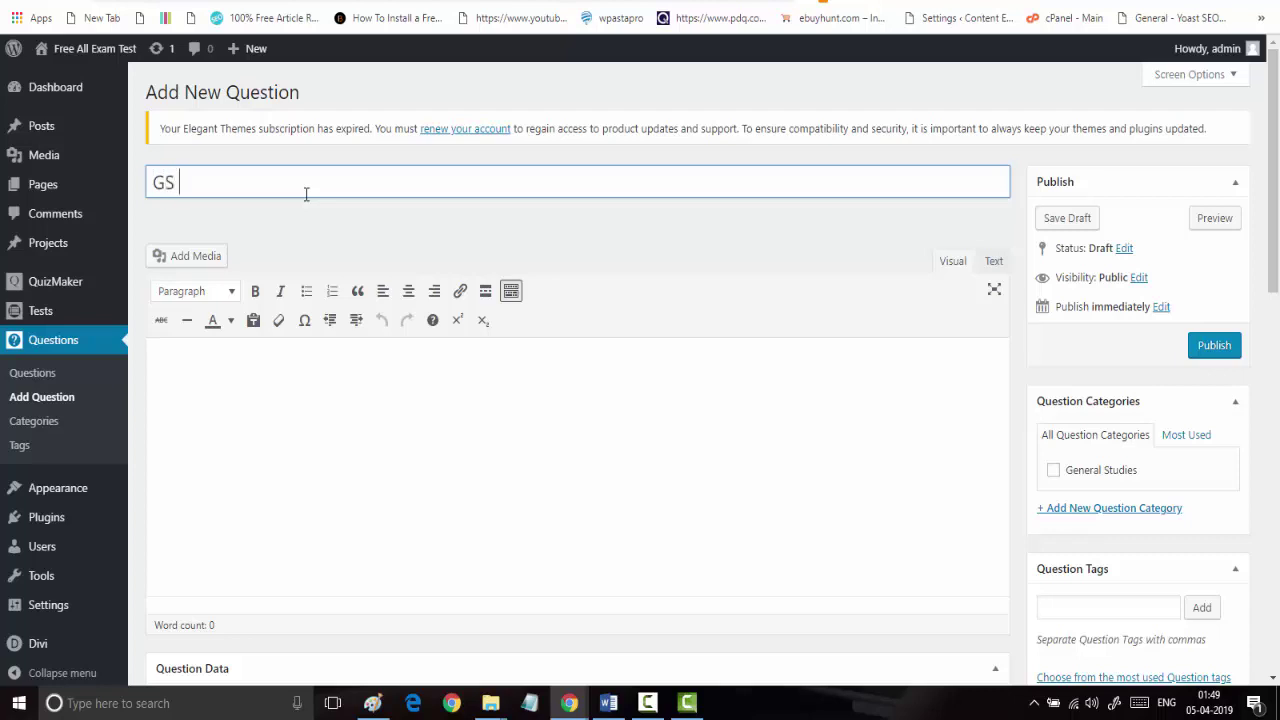
left_click(238, 378)
type("India's first-ever national police museum will establish in which city?")
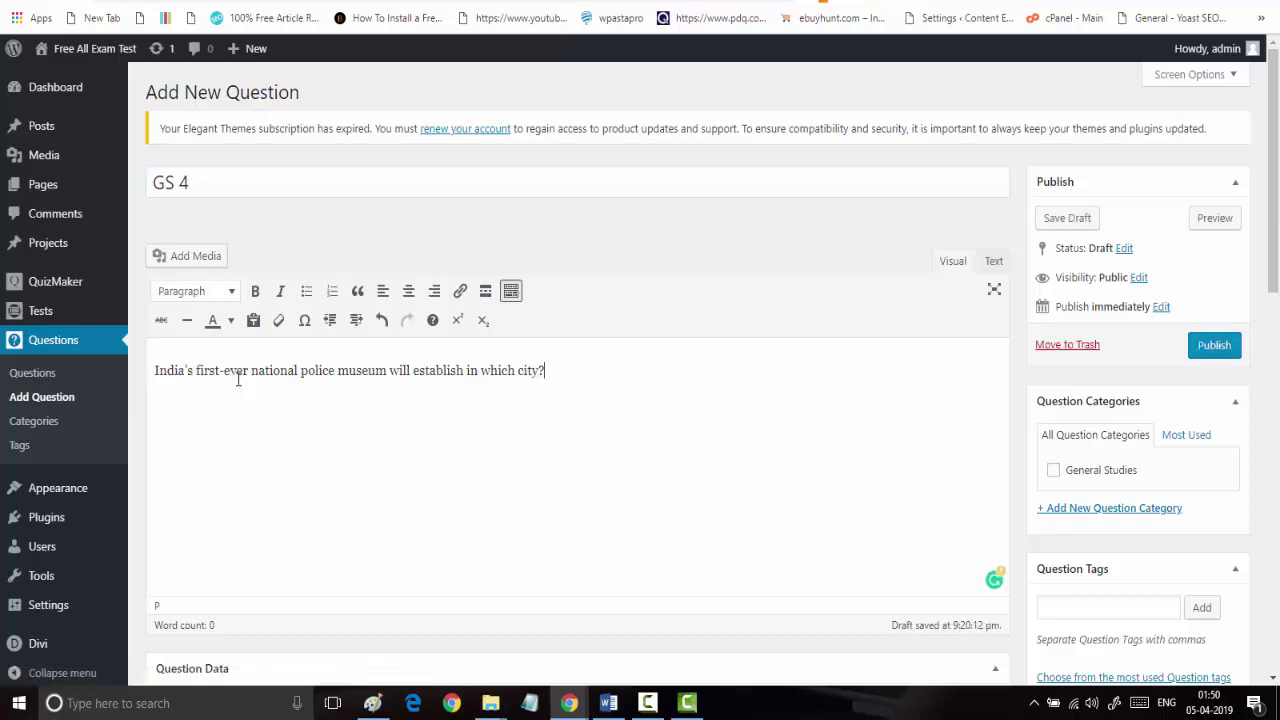
Copy the answer option Chennai from question 4 in the Word document and return to the question editor in Chrome
left_click(617, 704)
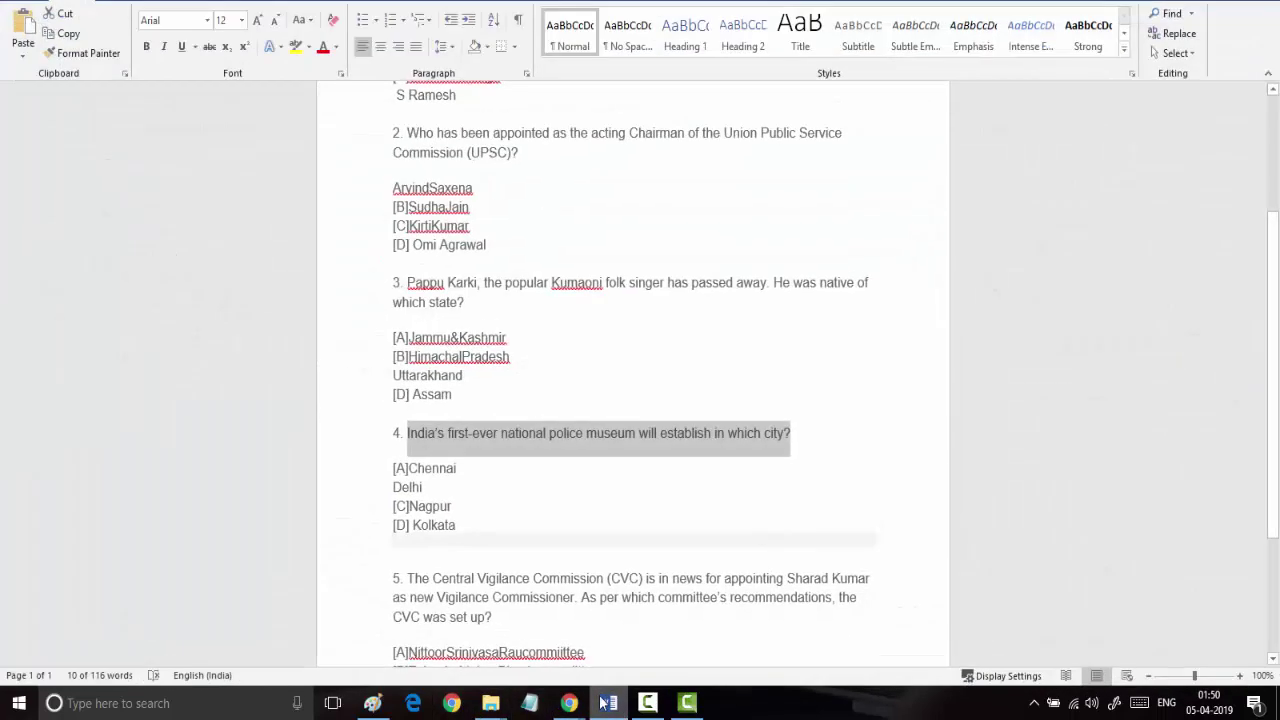
scroll(472, 568, "down", 3)
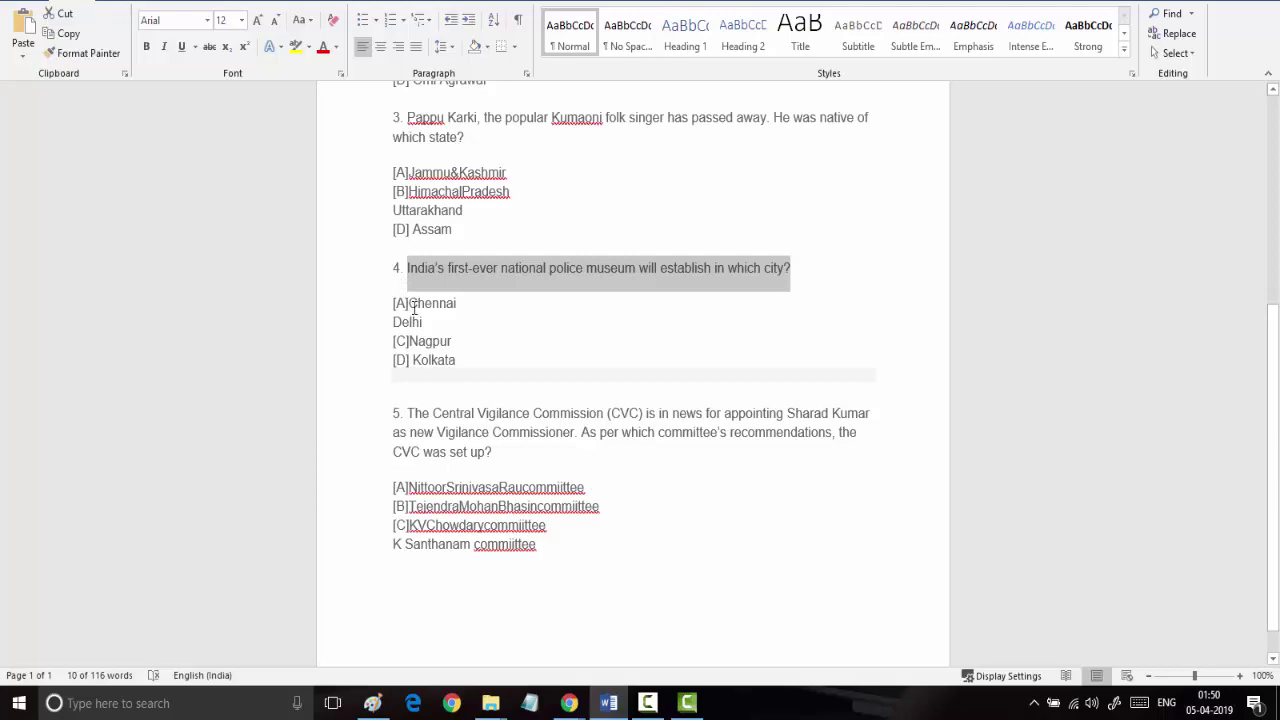
left_click_drag(413, 305, 461, 302)
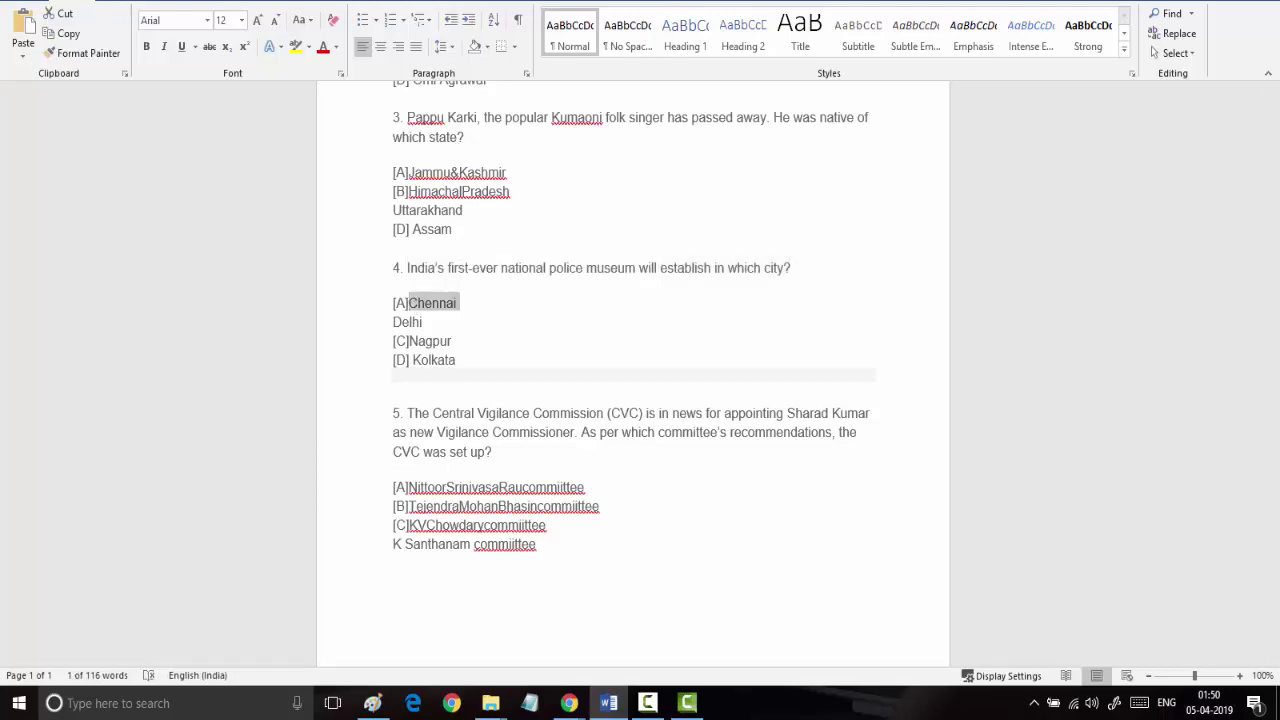
key("alt+Tab")
Set the question's score to 1 and its order type to A,B,C,D
scroll(412, 437, "down", 6)
scroll(409, 437, "up", 2)
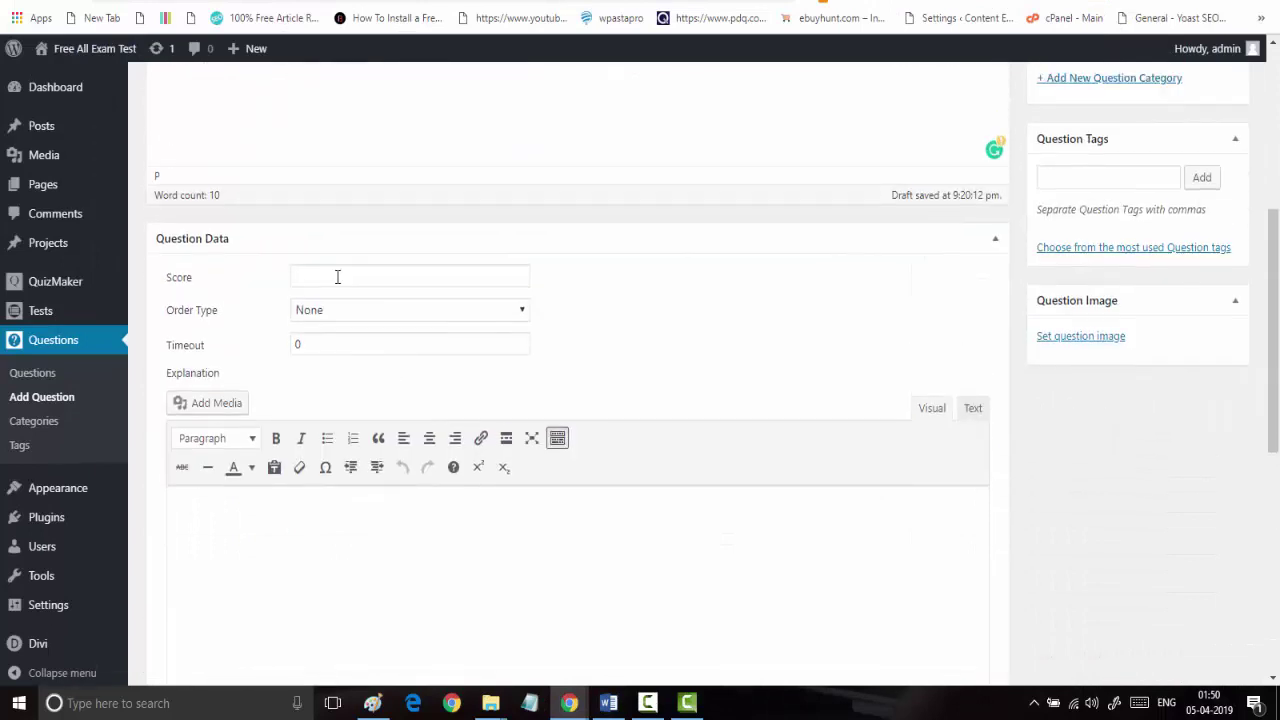
left_click(337, 277)
left_click(361, 311)
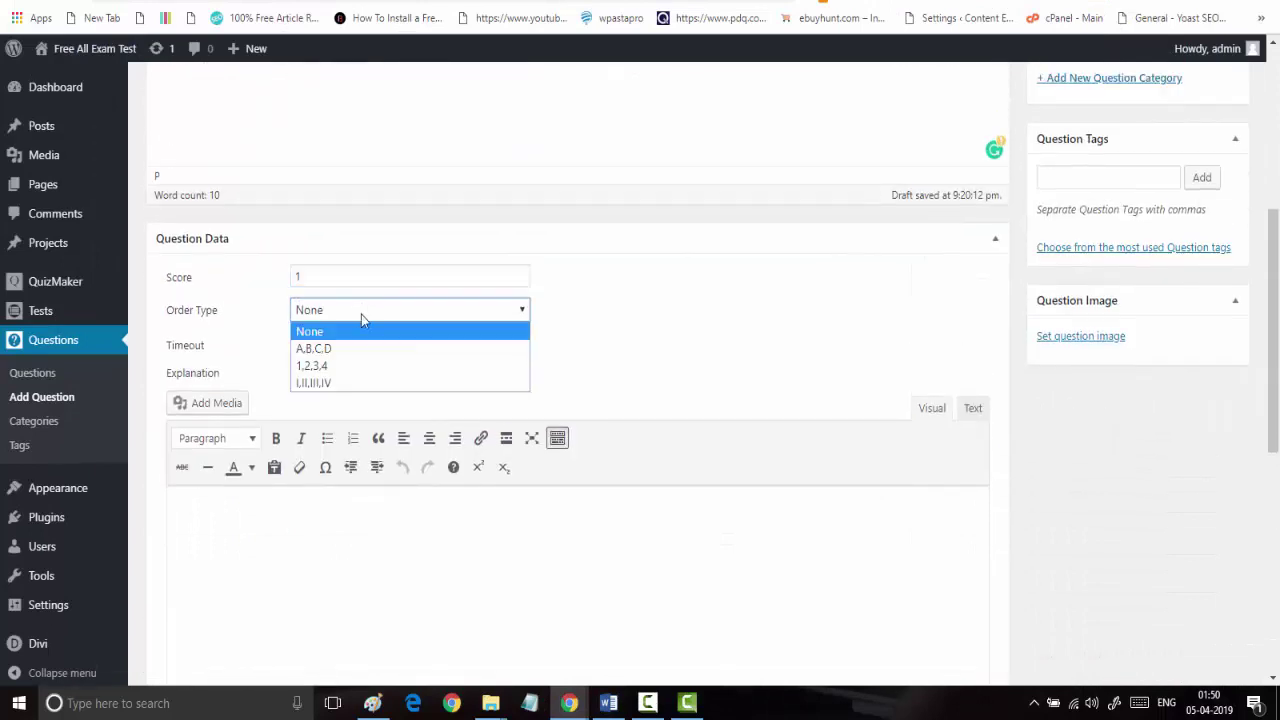
left_click(356, 352)
Add two answers to the single-choice question, Chennai as the first and Delhi as the second
scroll(348, 369, "down", 5)
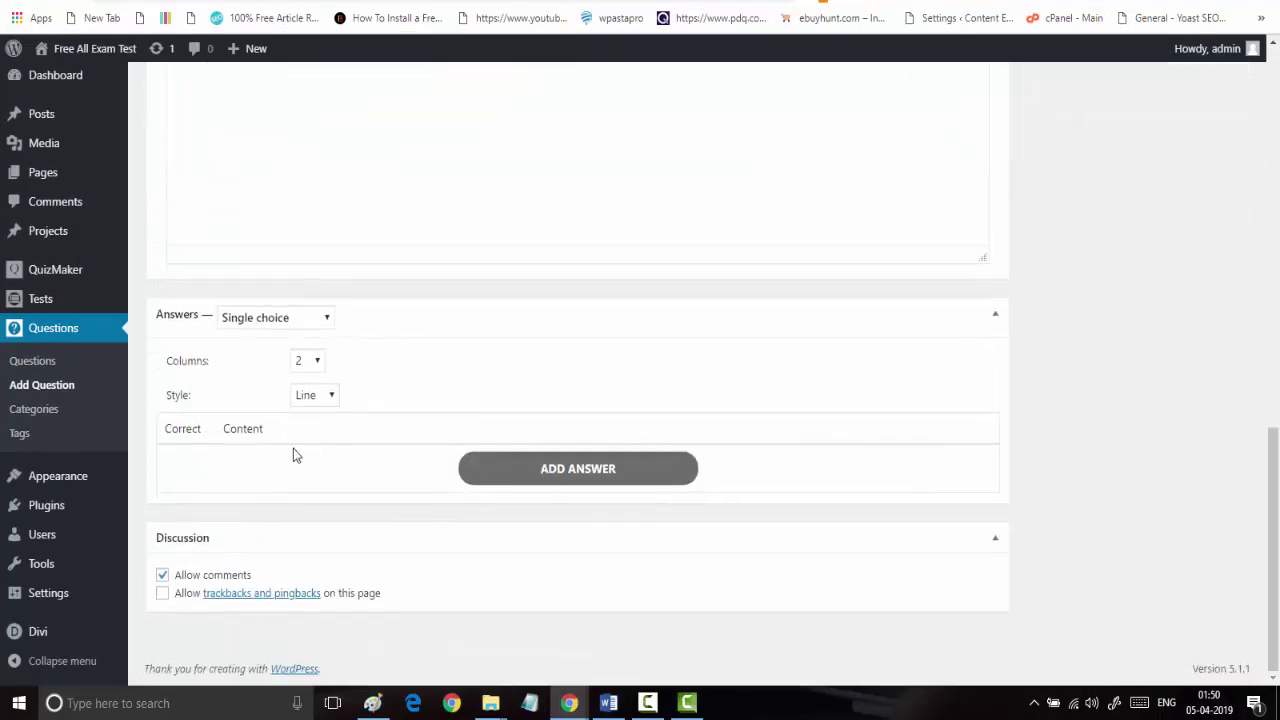
left_click(528, 478)
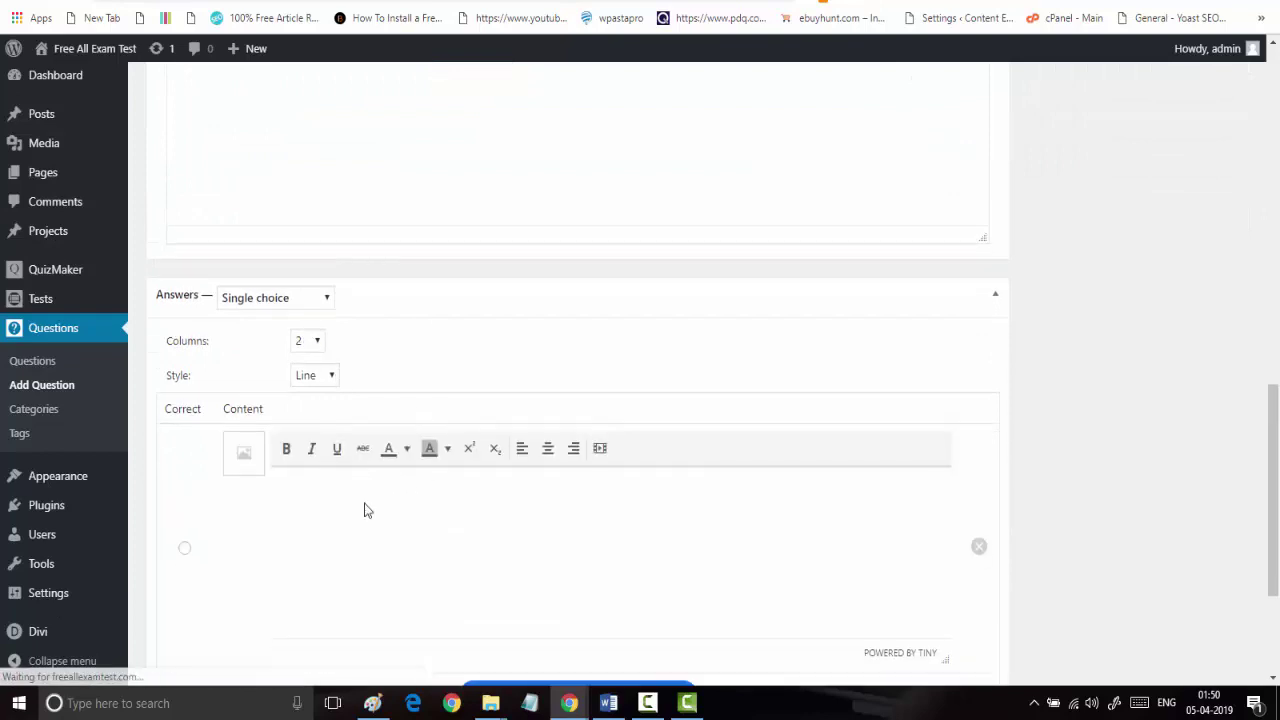
scroll(363, 509, "down", 3)
type("Chennai")
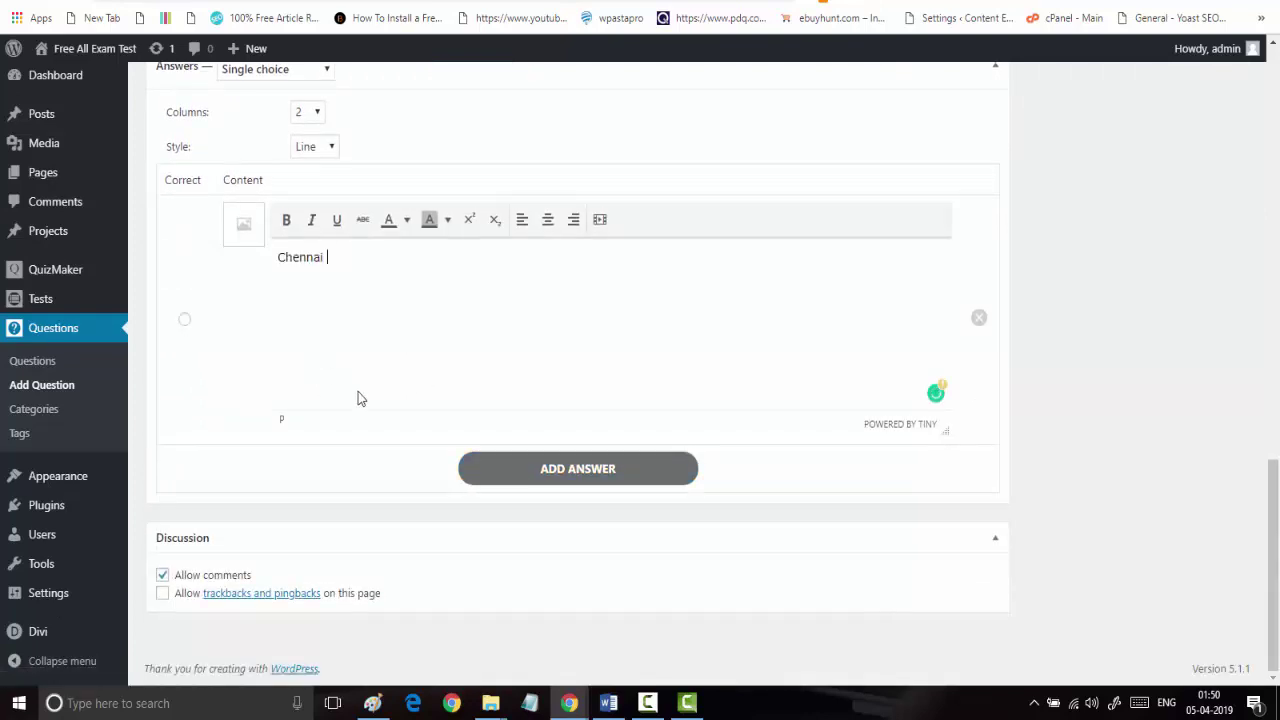
left_click(543, 477)
left_click(370, 545)
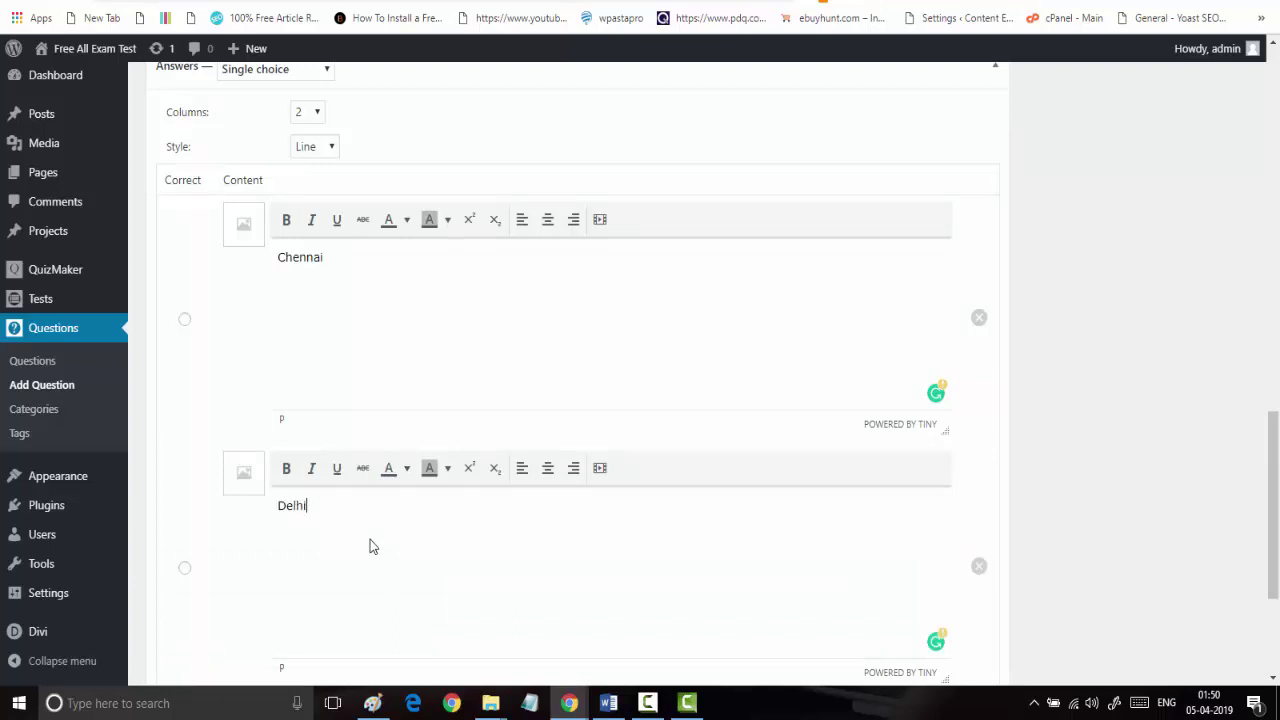
Mark Delhi as the correct answer and add two more answers, MP as the third and UP as the fourth
scroll(369, 545, "down", 3)
left_click(184, 395)
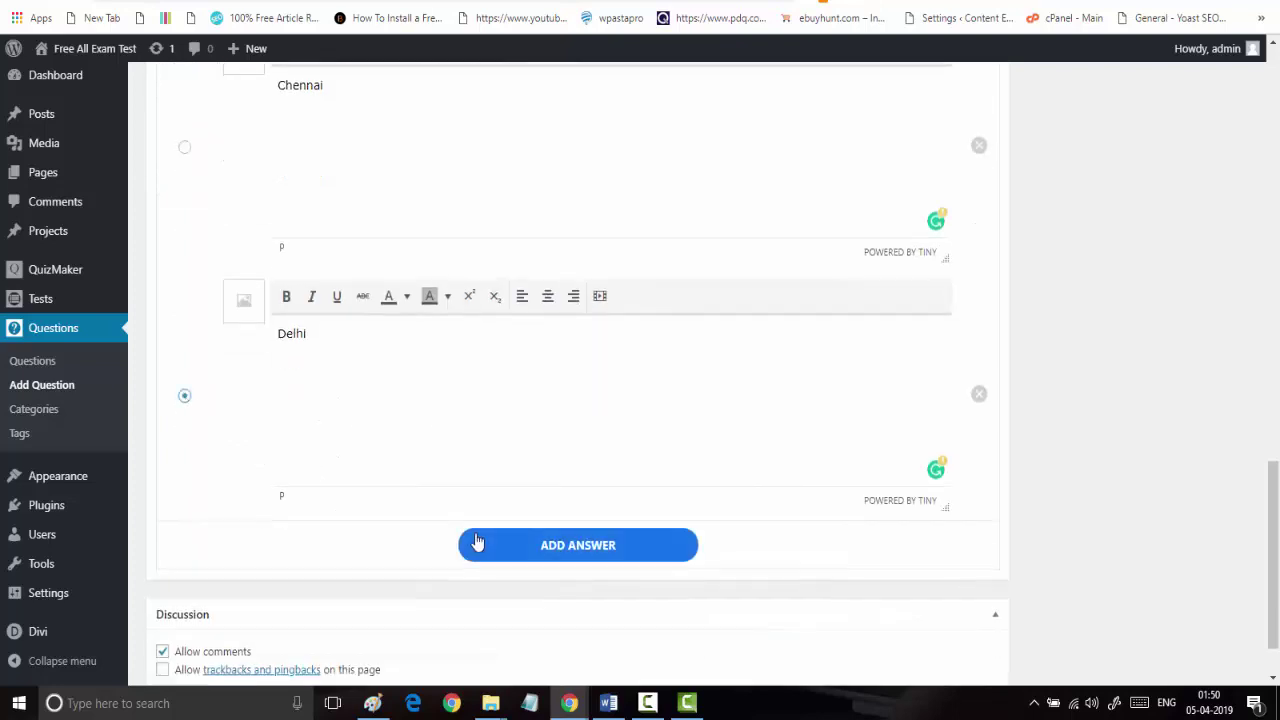
left_click(492, 552)
scroll(440, 470, "down", 3)
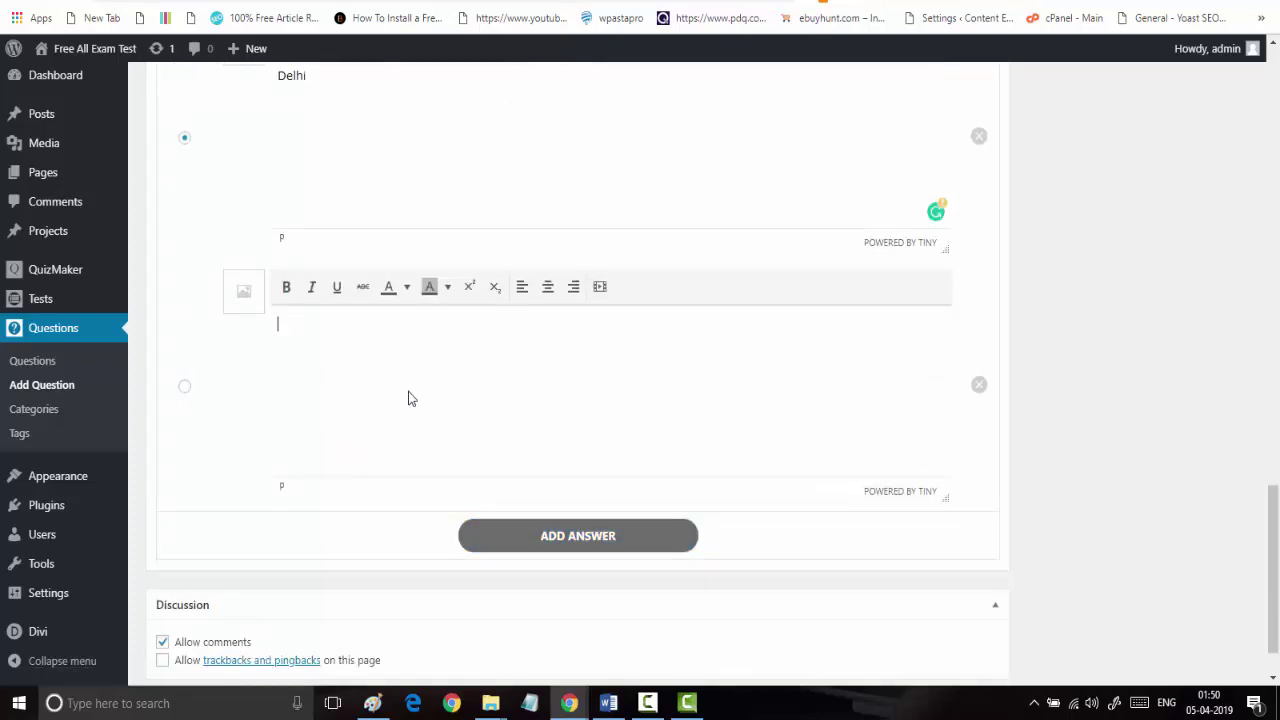
type("MP")
left_click(540, 546)
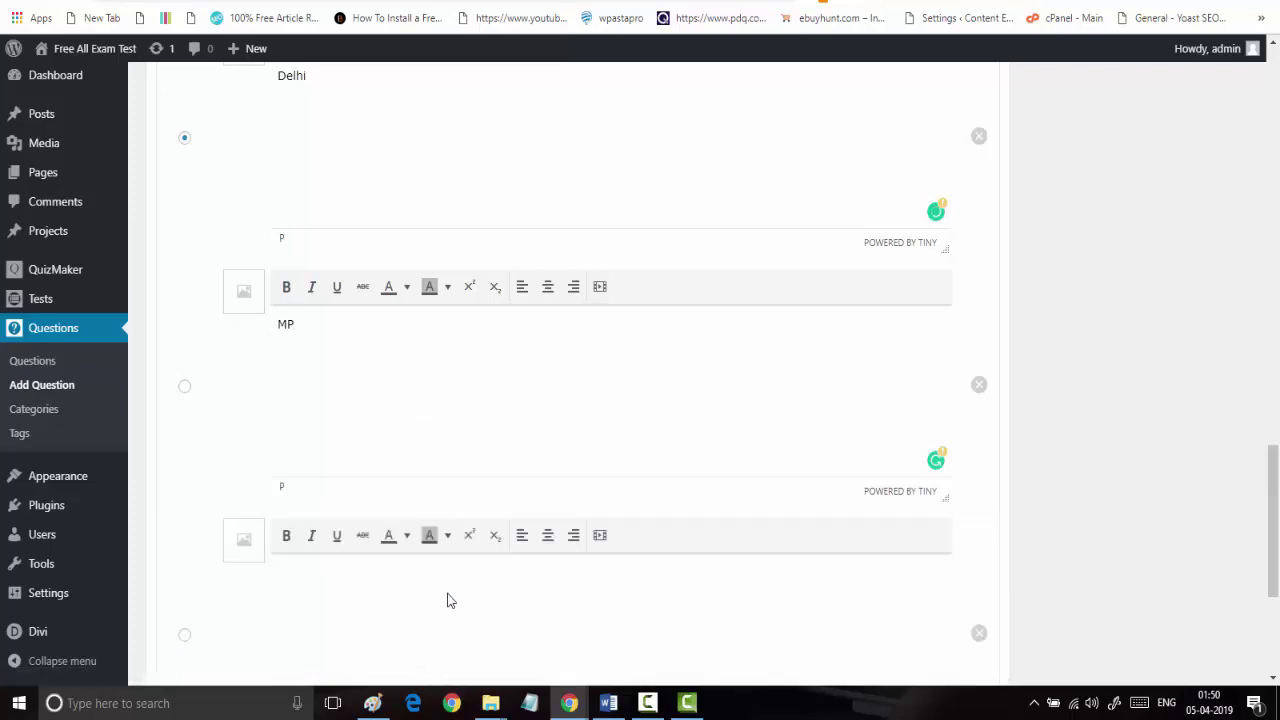
scroll(440, 570, "down", 2)
left_click(414, 483)
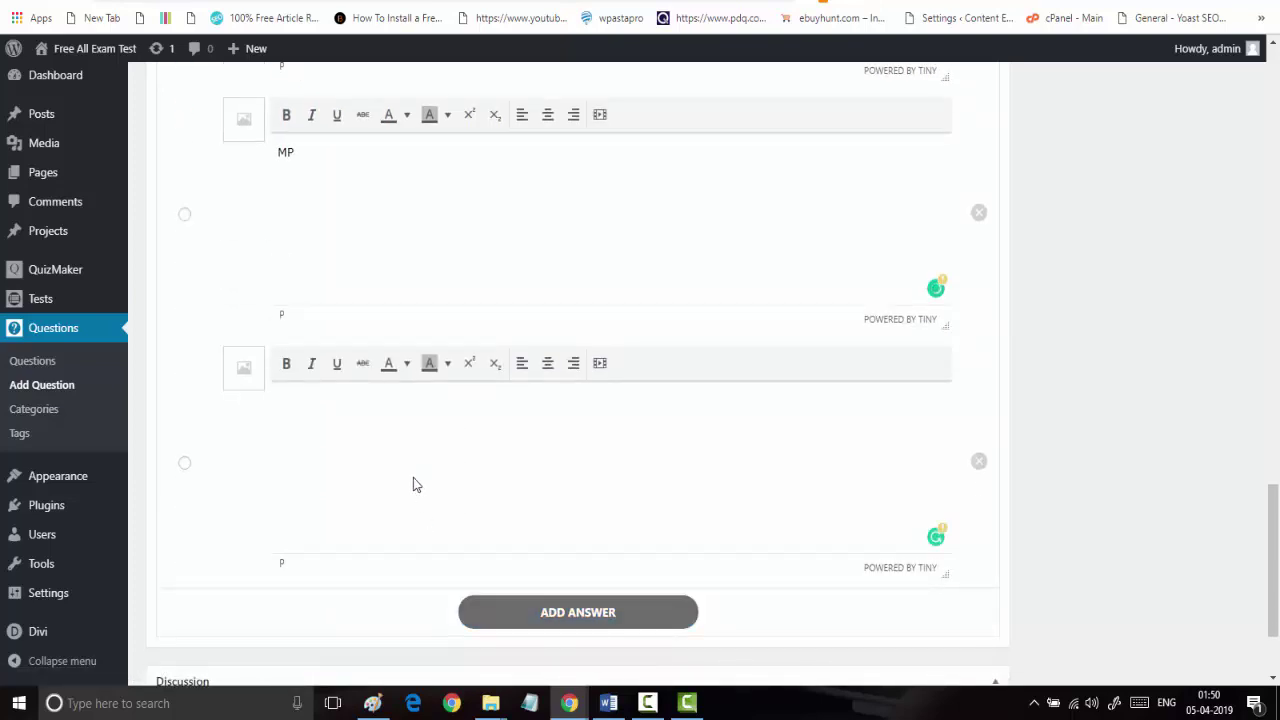
type("UP")
Assign question GS 4 to the General Studies category and publish it
scroll(413, 477, "up", 15)
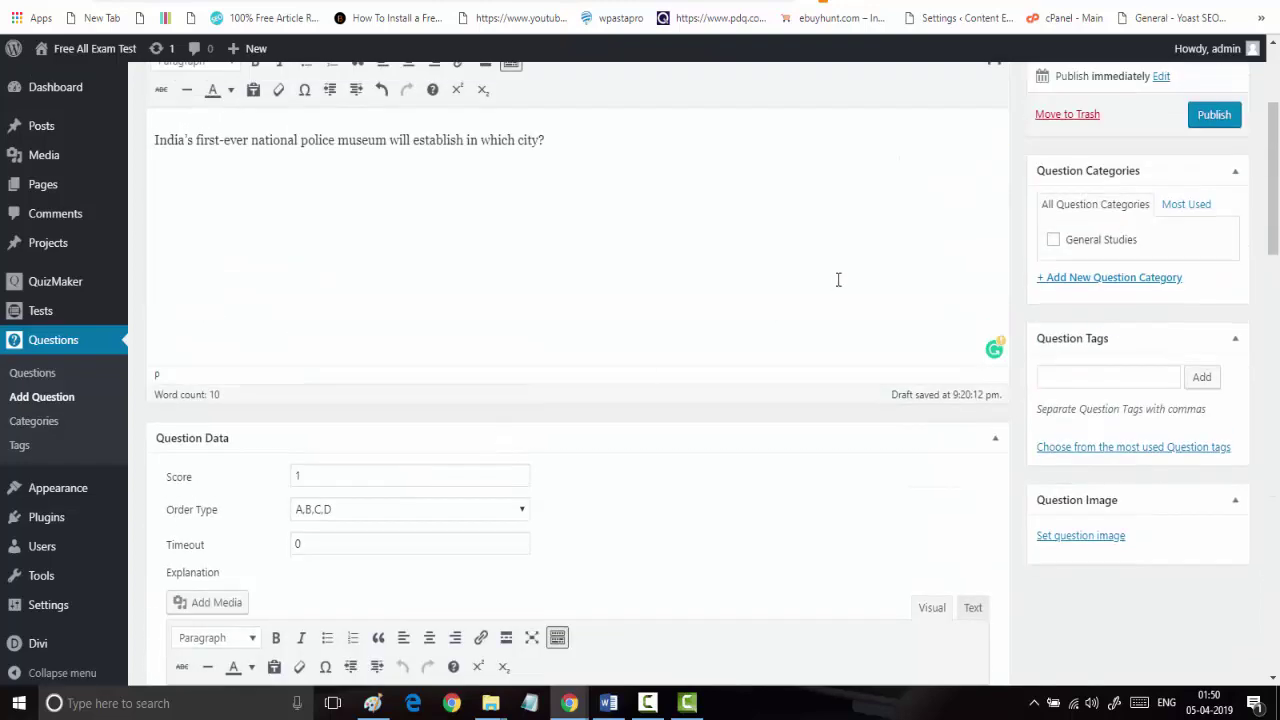
left_click(1053, 240)
Create a new question titled "GS 5" with the full text of question 5 copied from the Word document
left_click(608, 703)
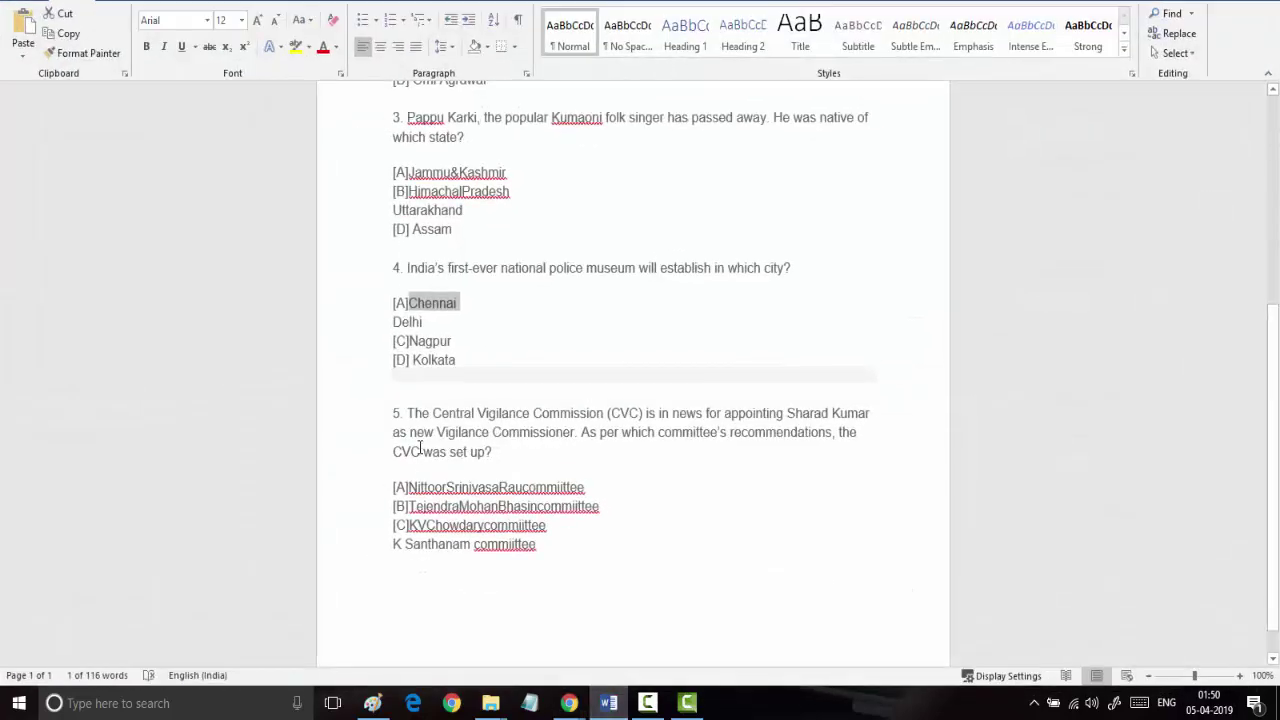
left_click_drag(408, 412, 498, 443)
key("ctrl+c")
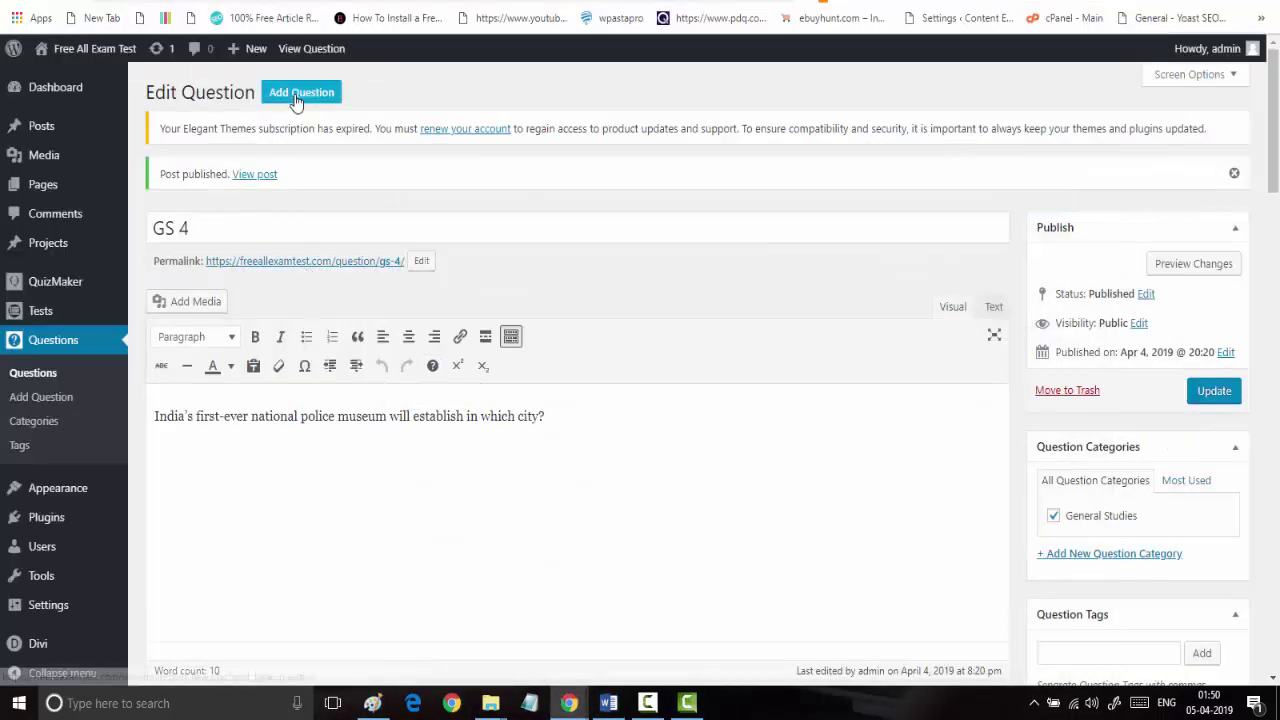
left_click(298, 92)
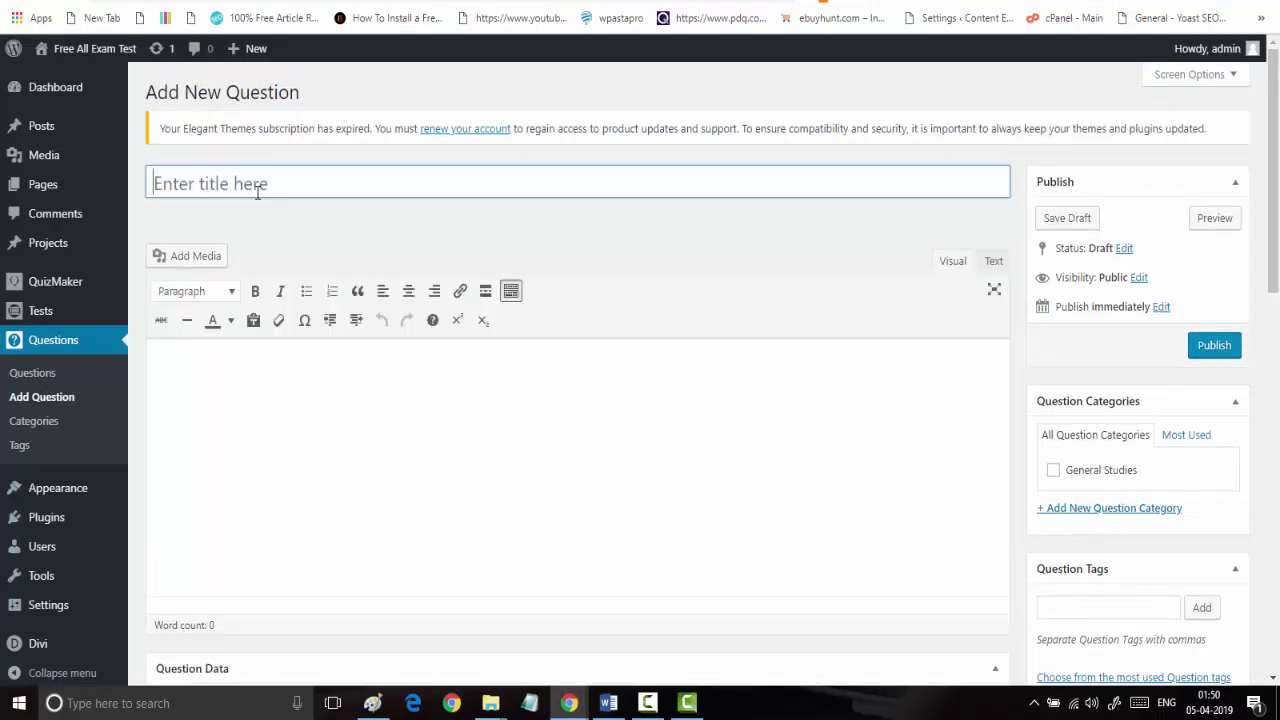
type("GS ")
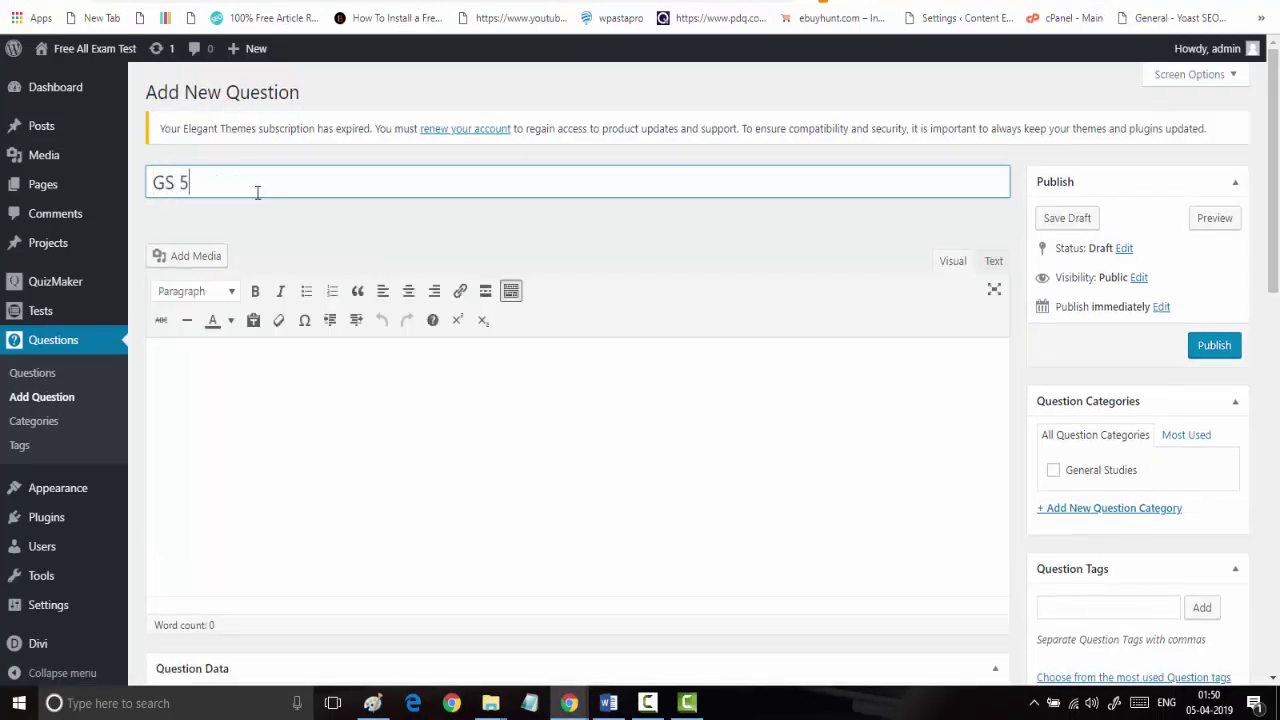
type("5")
left_click(253, 383)
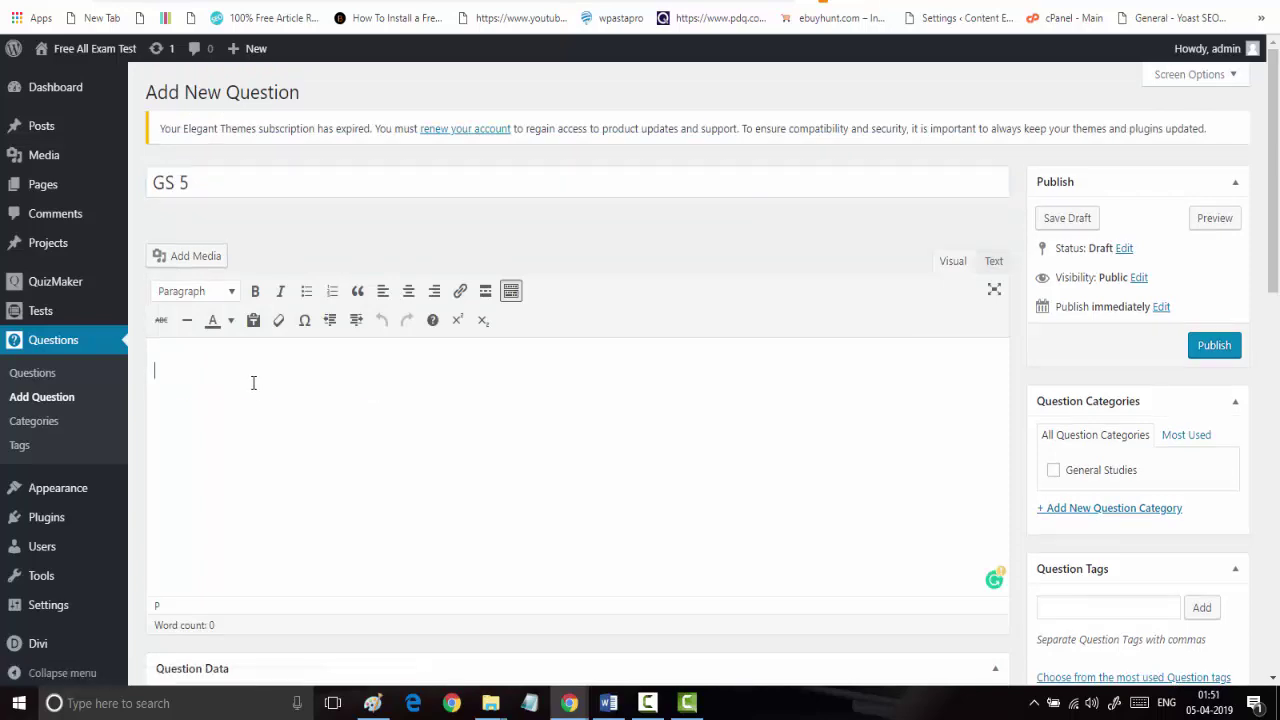
key("ctrl+v")
Set the score of question GS 5 to 1 and its order type to A,B,C,D
scroll(265, 380, "down", 4)
left_click(330, 276)
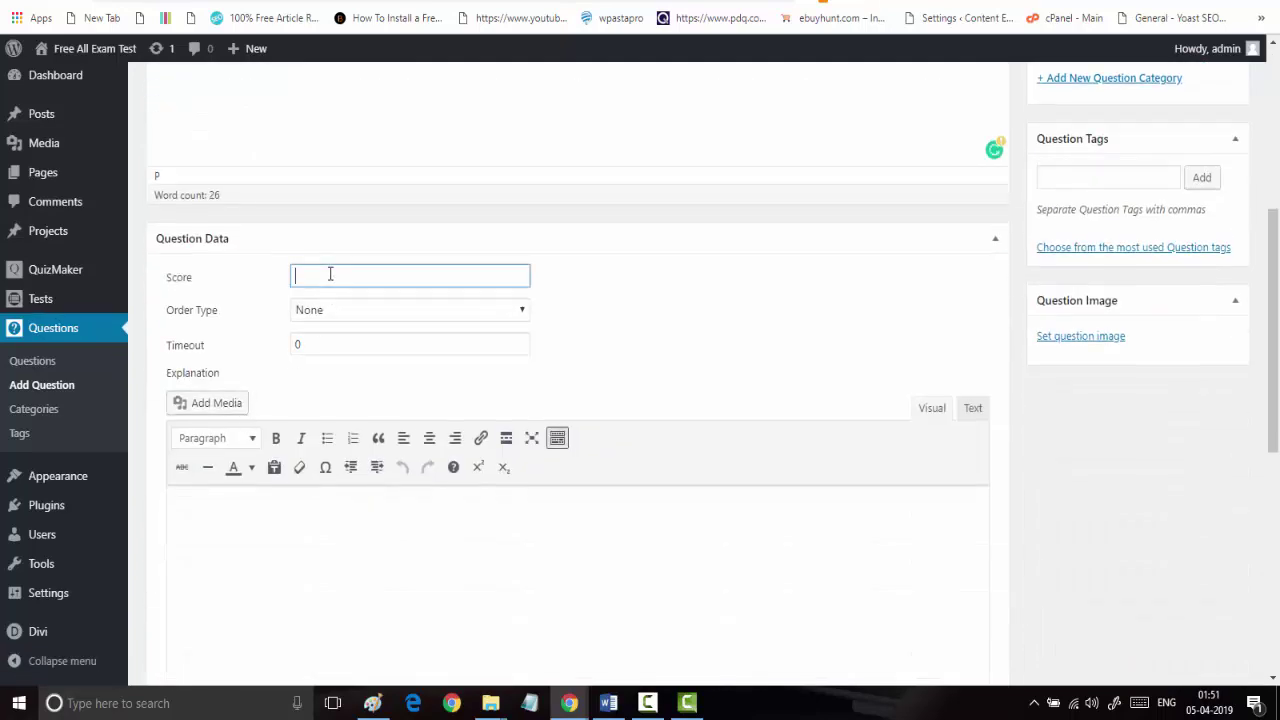
left_click(333, 318)
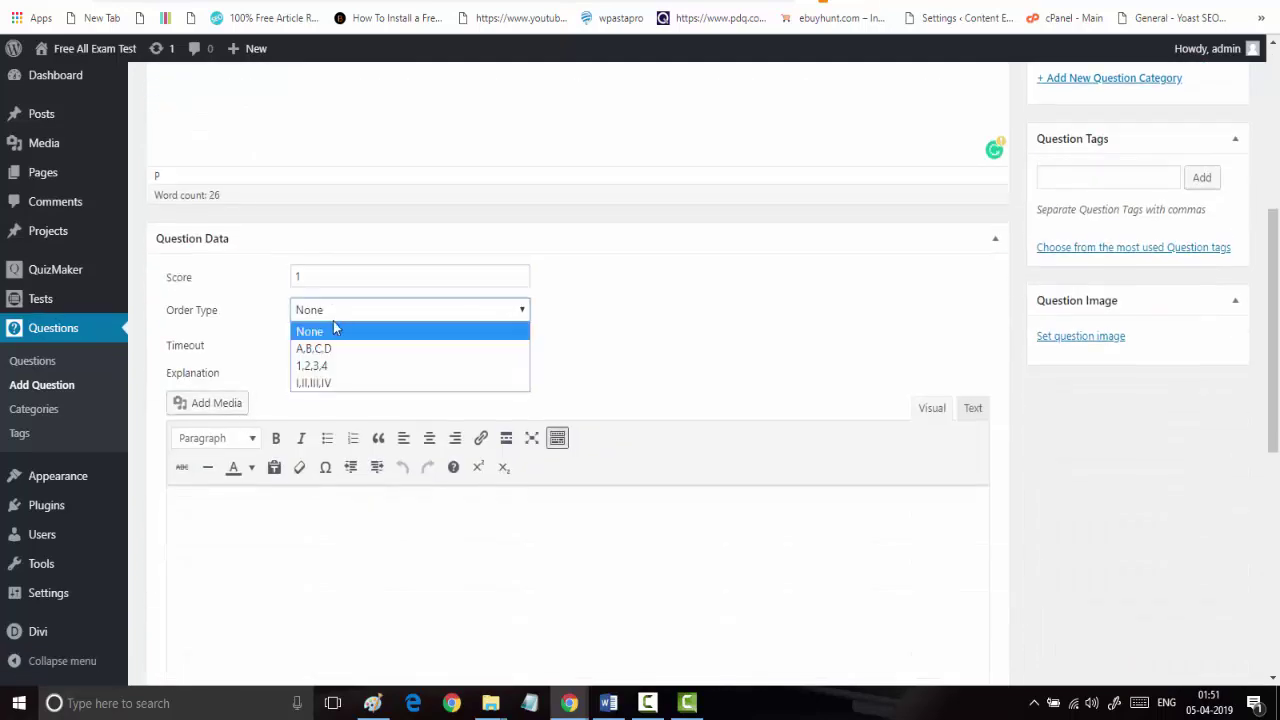
left_click(330, 341)
Add a first answer to GS 5 with option A of question 5 copied from Word, "NittoorSrinivasaRaucommiittee"
scroll(303, 445, "down", 6)
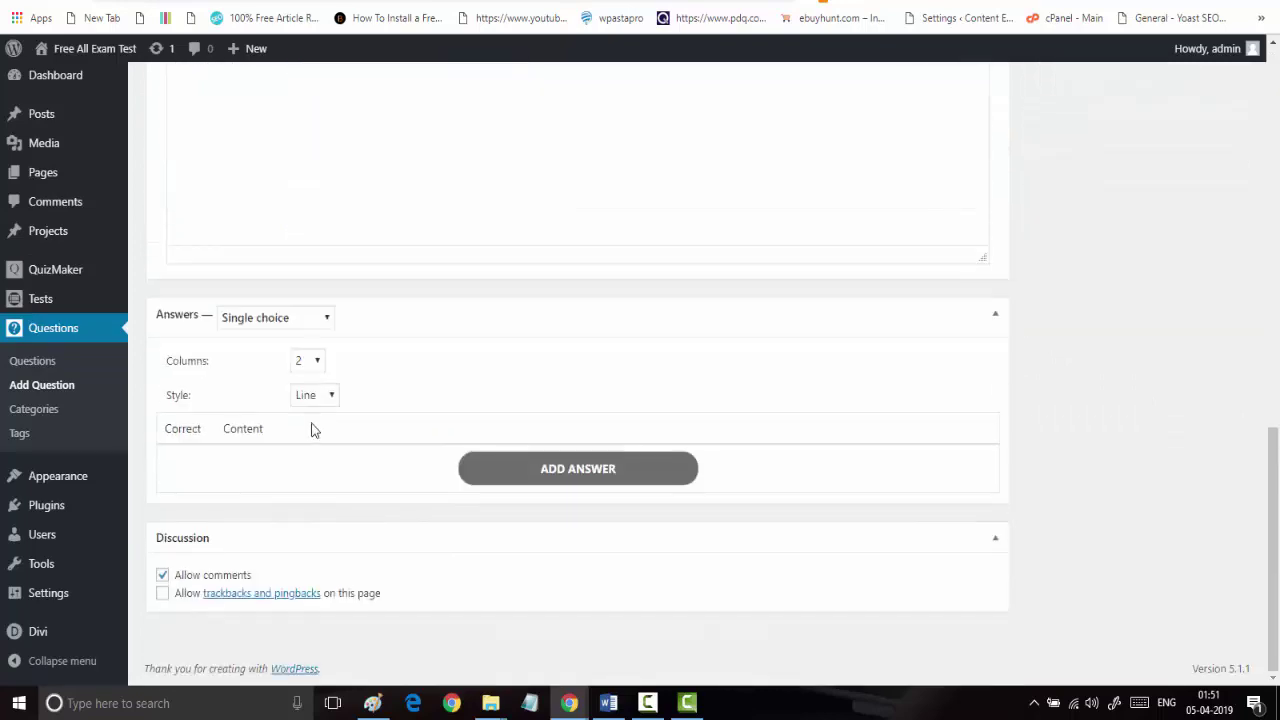
left_click(545, 478)
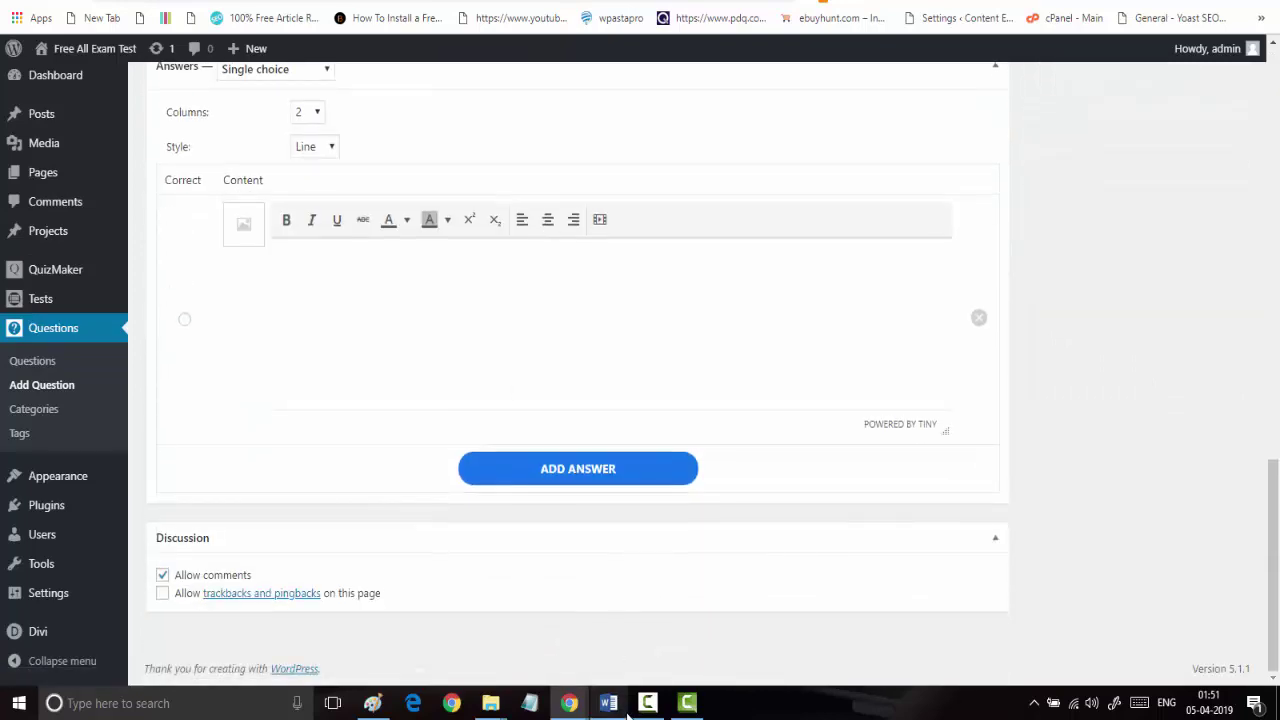
left_click(608, 703)
left_click_drag(409, 488, 585, 485)
key("ctrl+c")
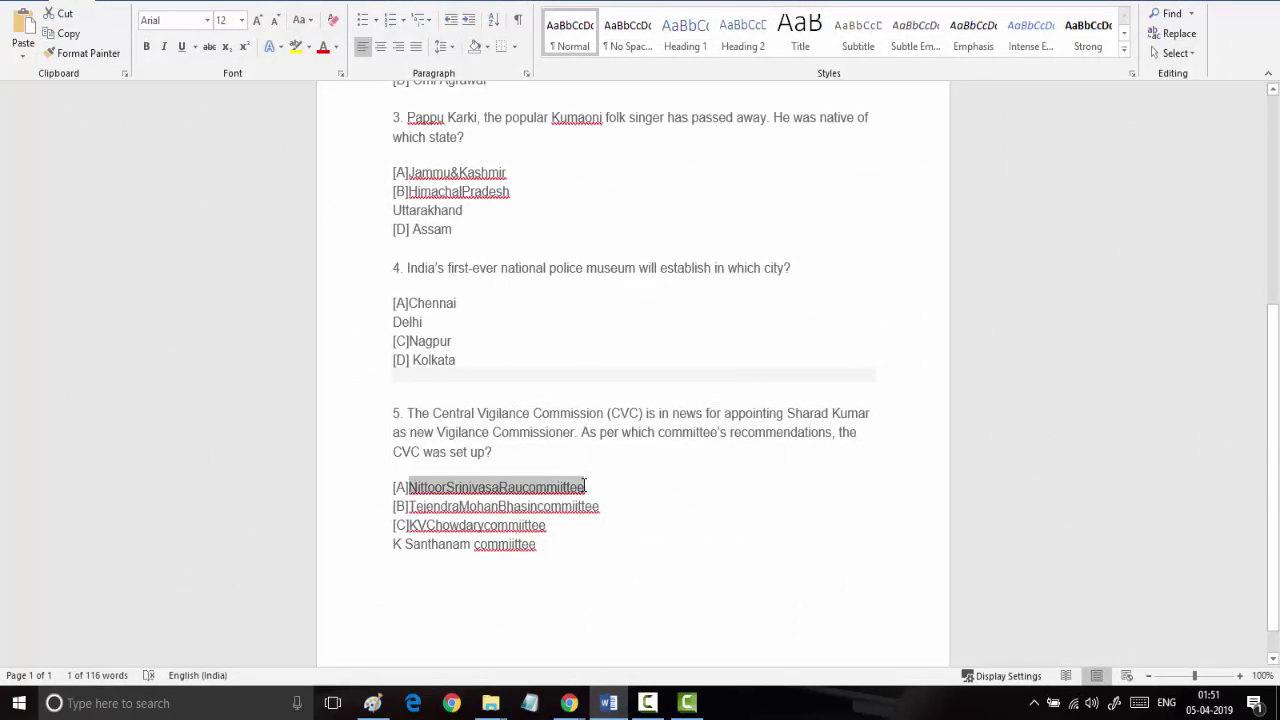
left_click(1122, 1)
left_click(1167, 1)
left_click(1167, 1)
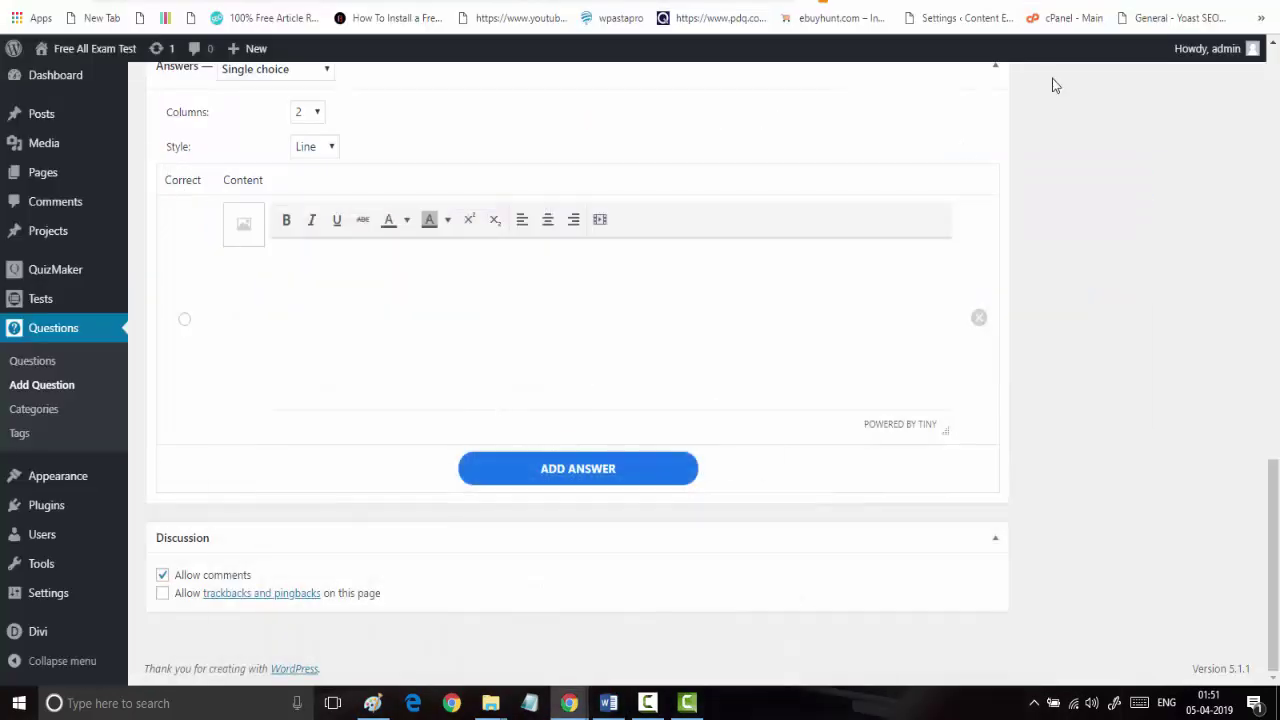
left_click(345, 306)
key("ctrl+v")
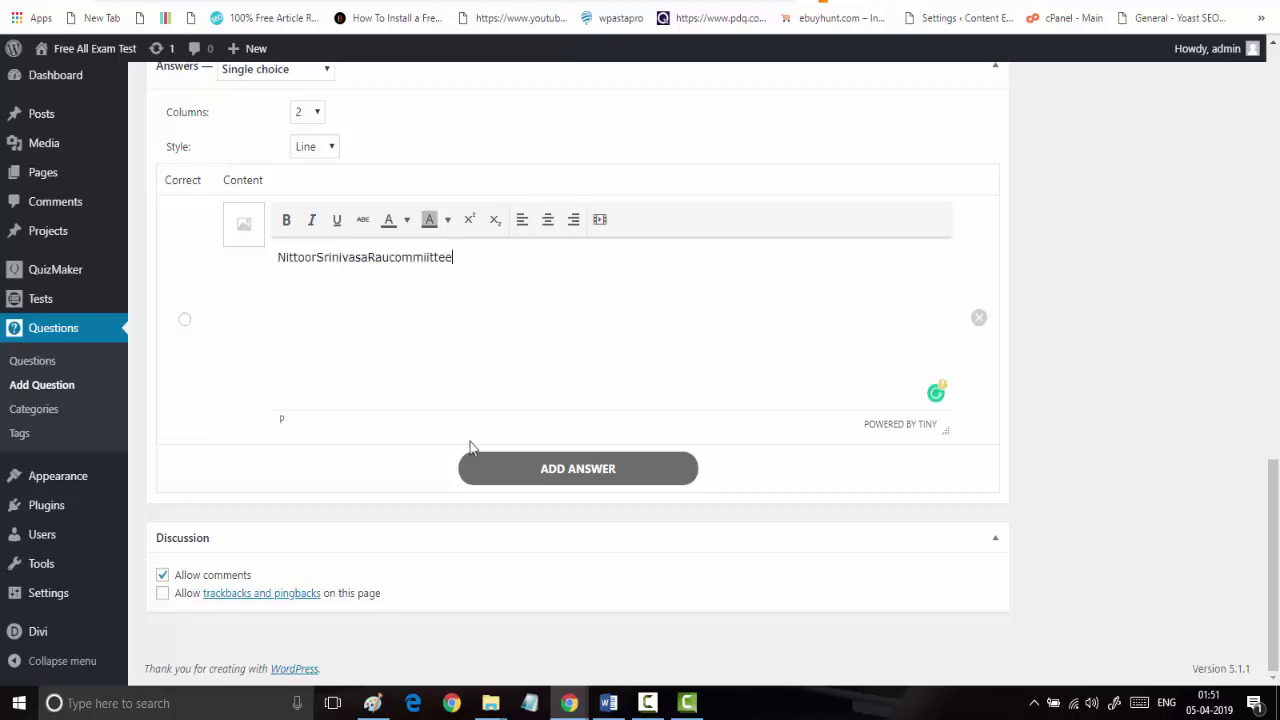
Add a second answer with option B of question 5 copied from Word, "TejendraMohanBhasincommiittee"
left_click(487, 471)
left_click(608, 703)
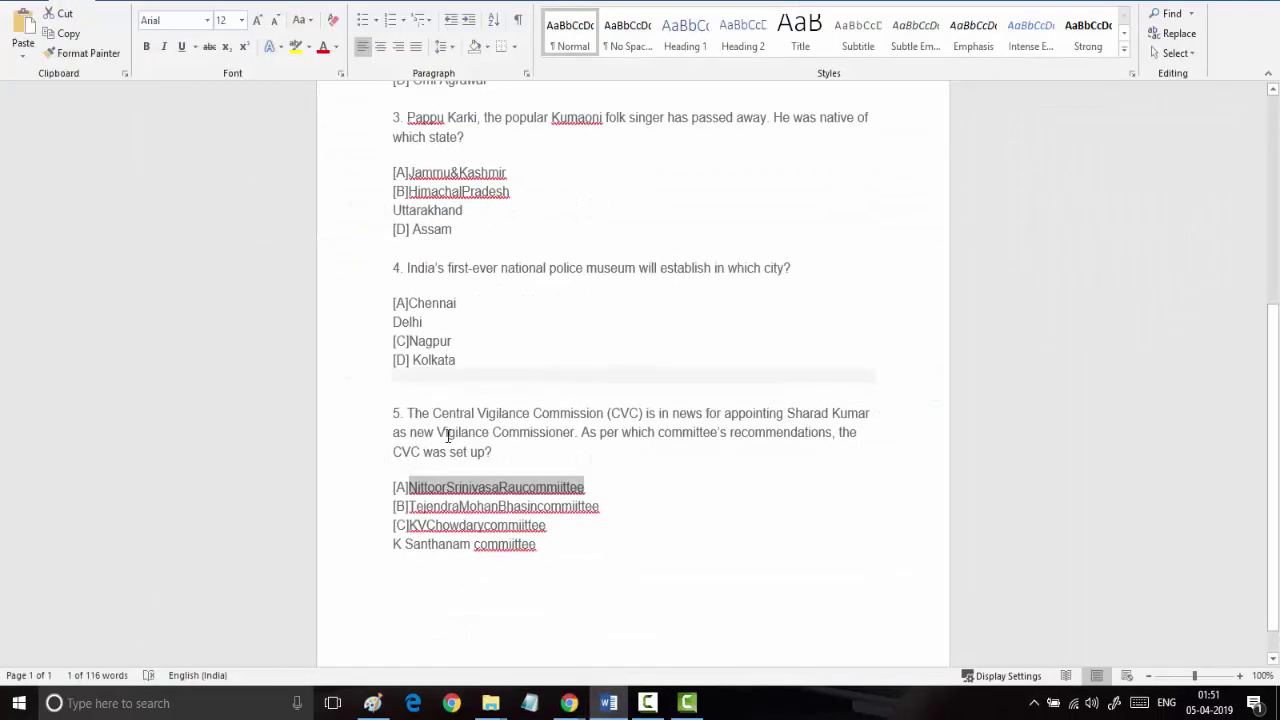
left_click_drag(410, 506, 606, 511)
key("ctrl+c")
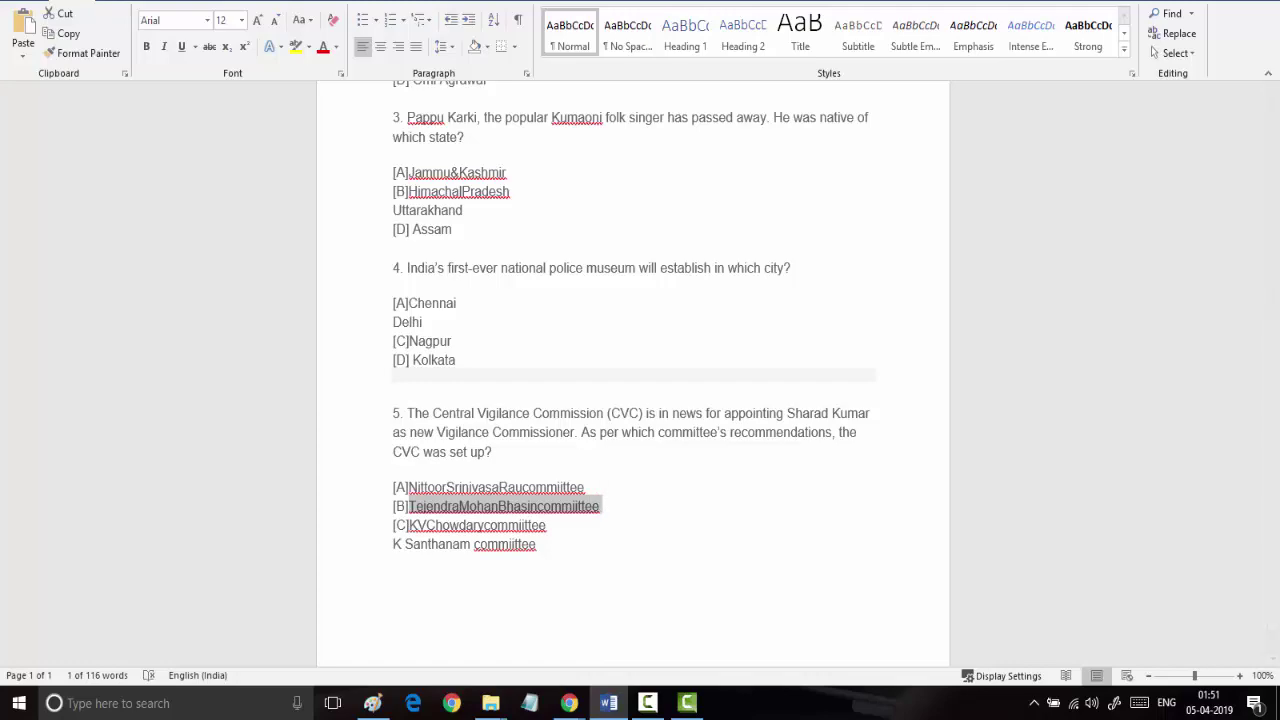
key("alt+Tab")
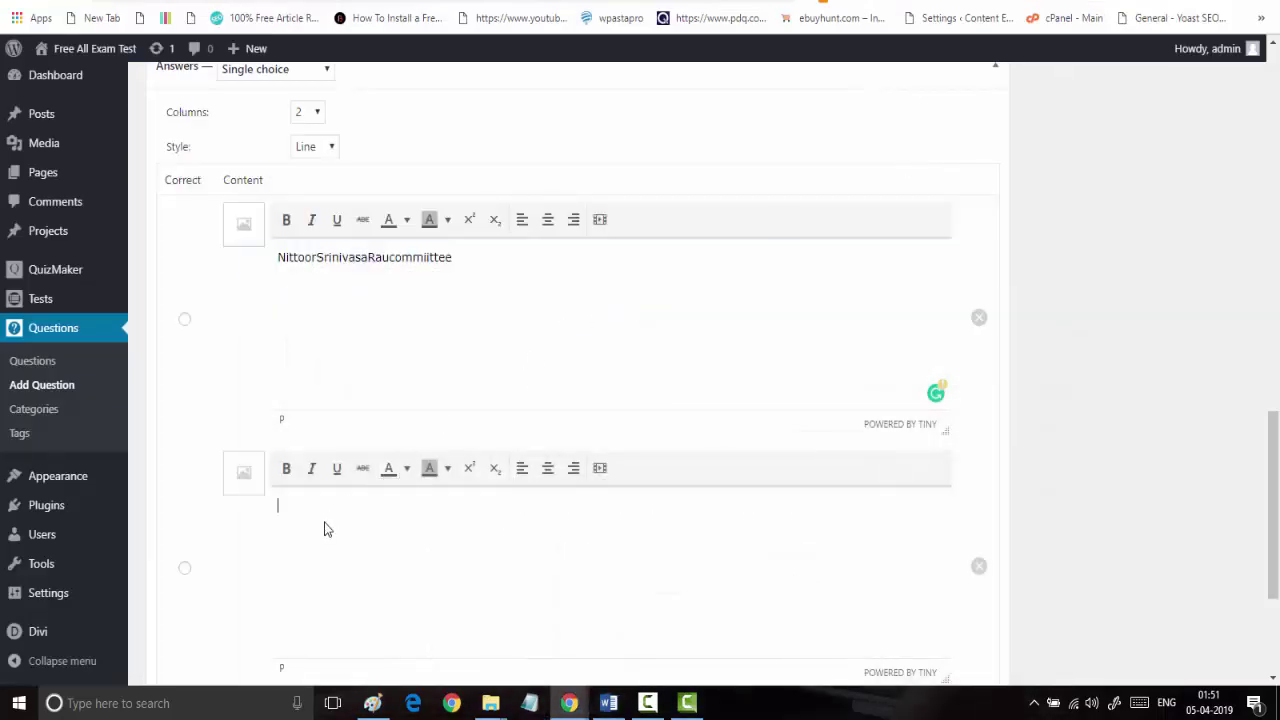
key("ctrl+v")
Add a third answer with option C of question 5 copied from Word, "KVChowdarycommiittee"
scroll(386, 523, "down", 3)
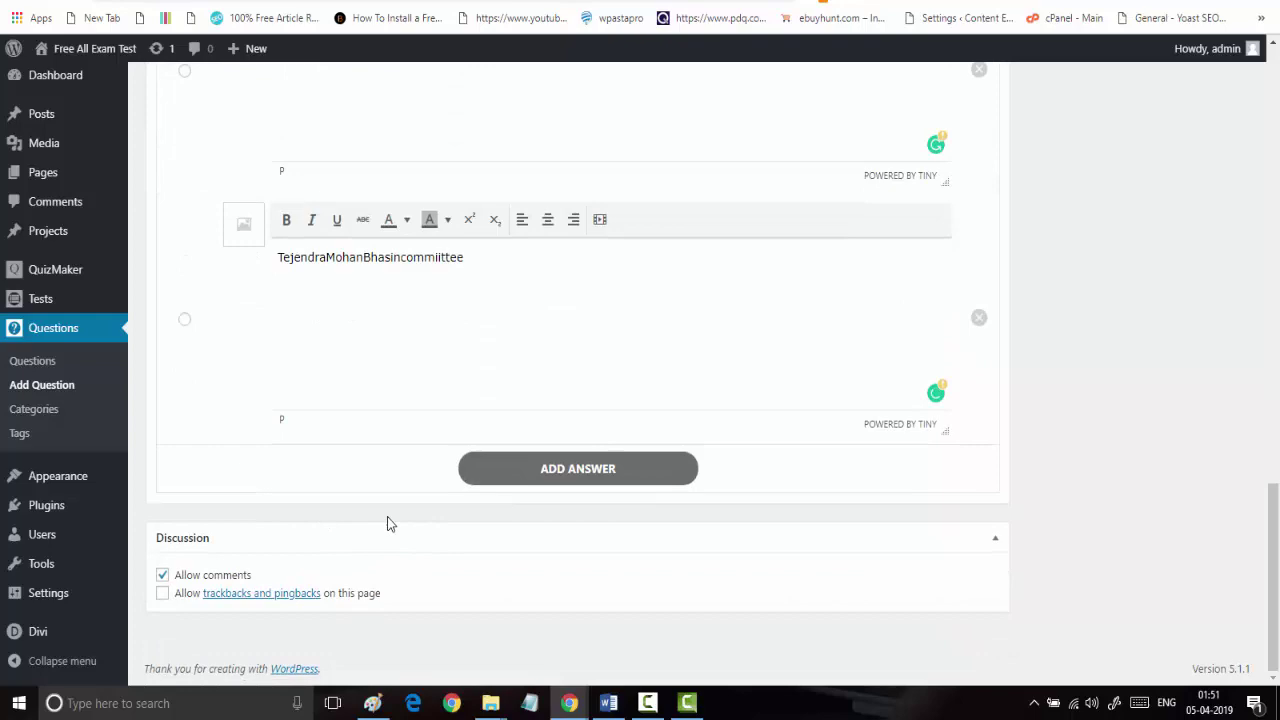
left_click(524, 476)
left_click(608, 703)
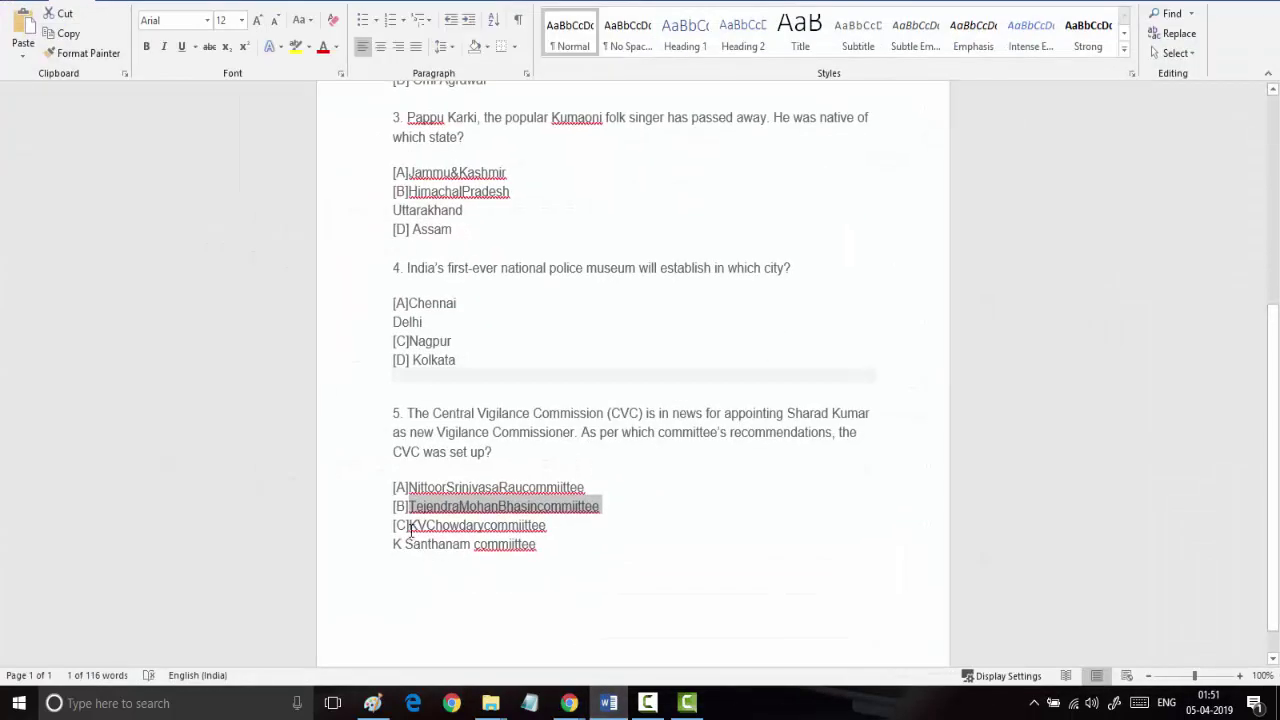
left_click_drag(410, 528, 551, 526)
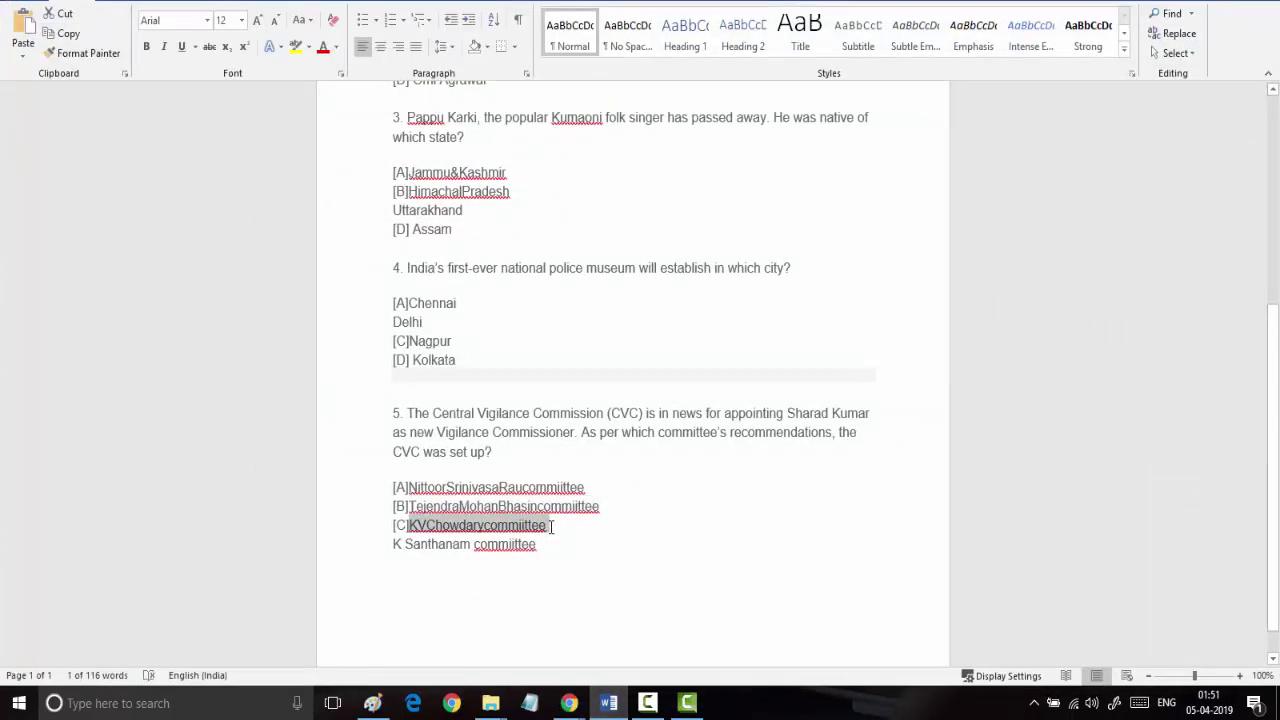
key("ctrl+c")
left_click(608, 703)
left_click(341, 542)
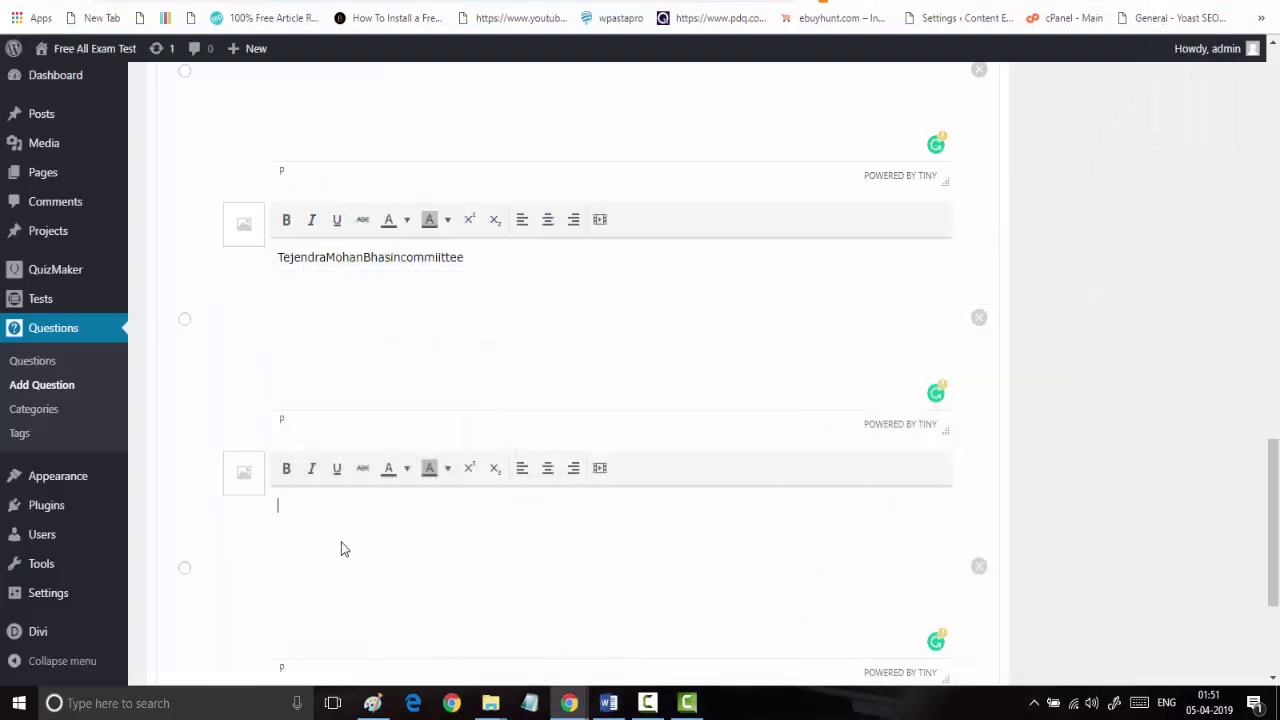
key("ctrl+v")
Add a fourth answer with the last option of question 5 copied from Word, "K Santhanam commiittee", and mark it as correct
scroll(341, 548, "down", 3)
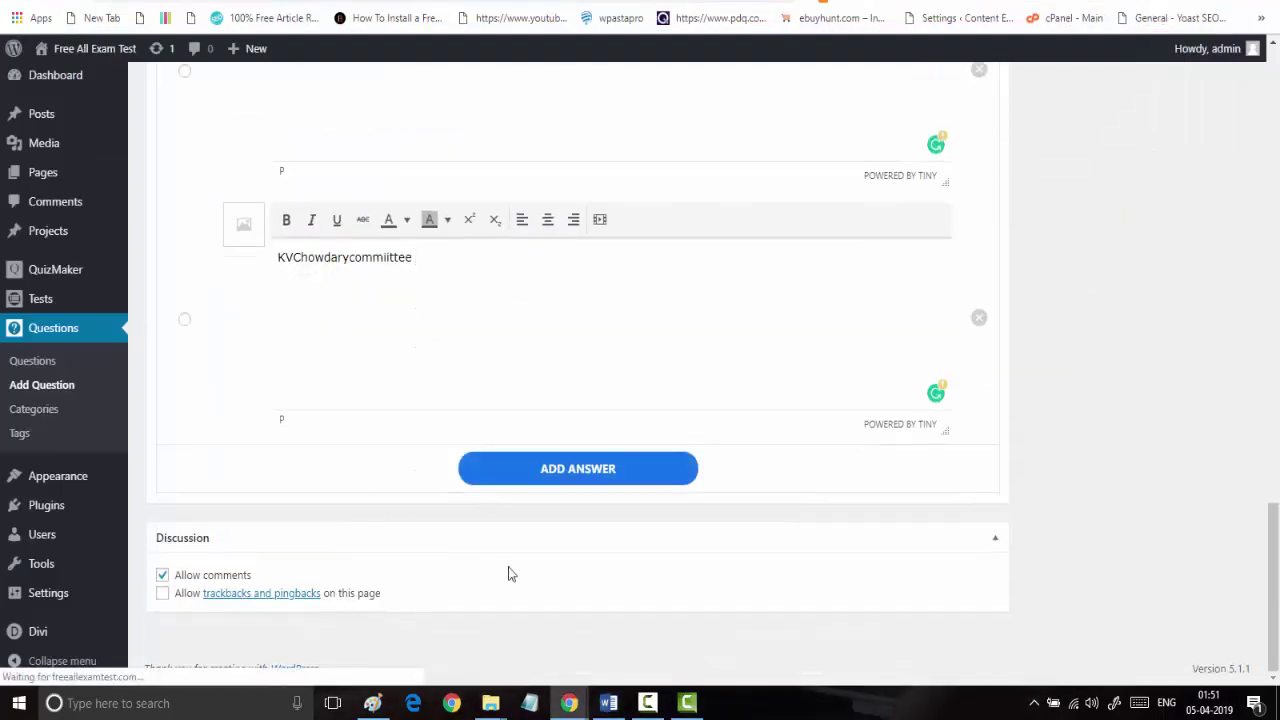
left_click(565, 468)
left_click(608, 703)
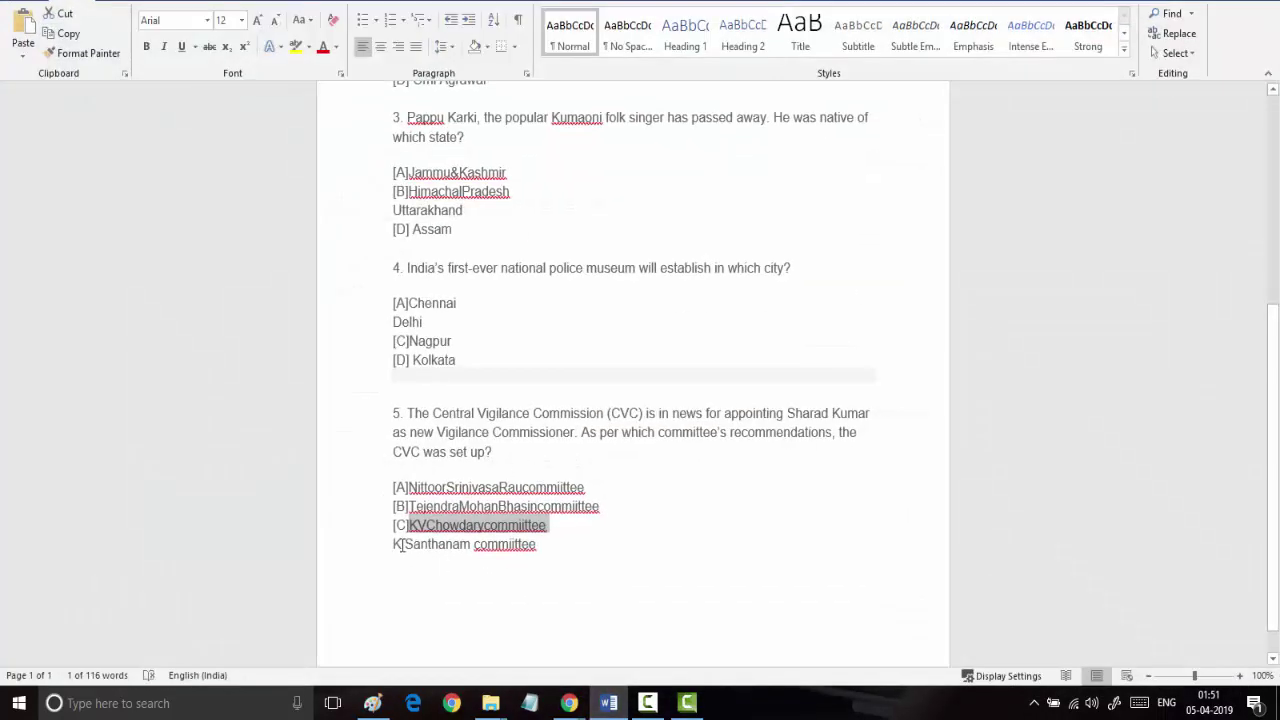
left_click(376, 552)
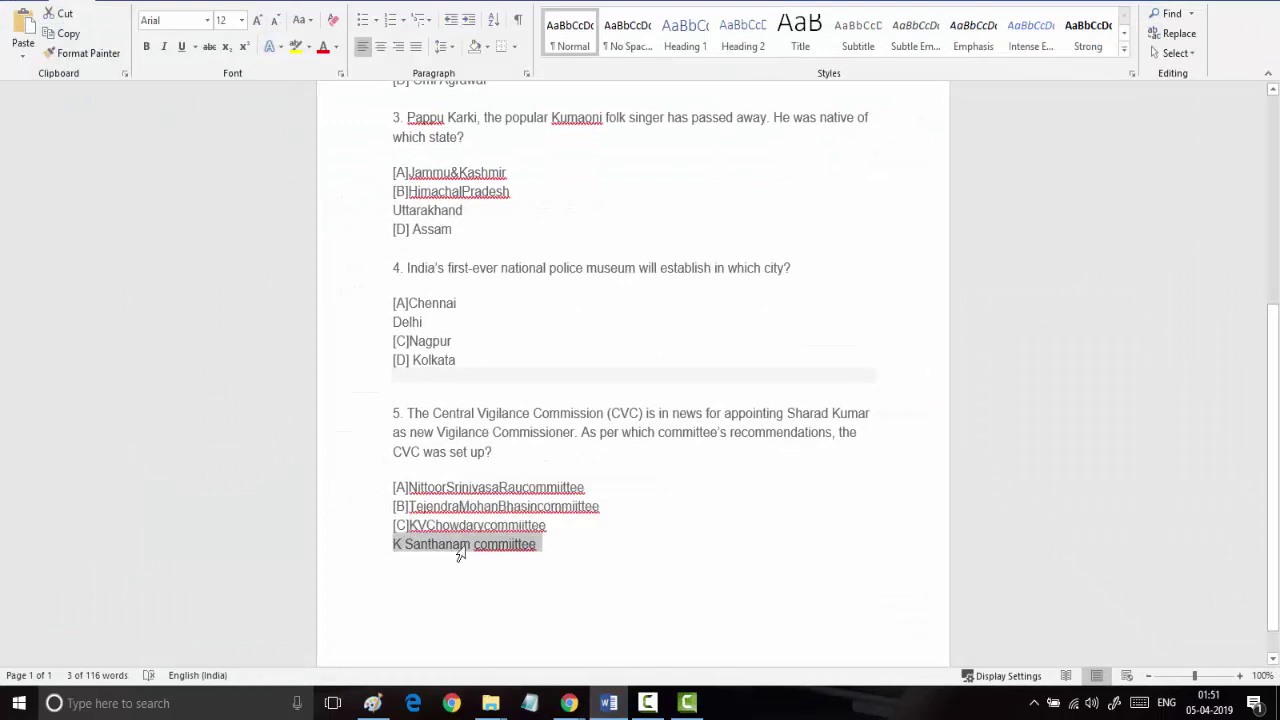
key("ctrl+c")
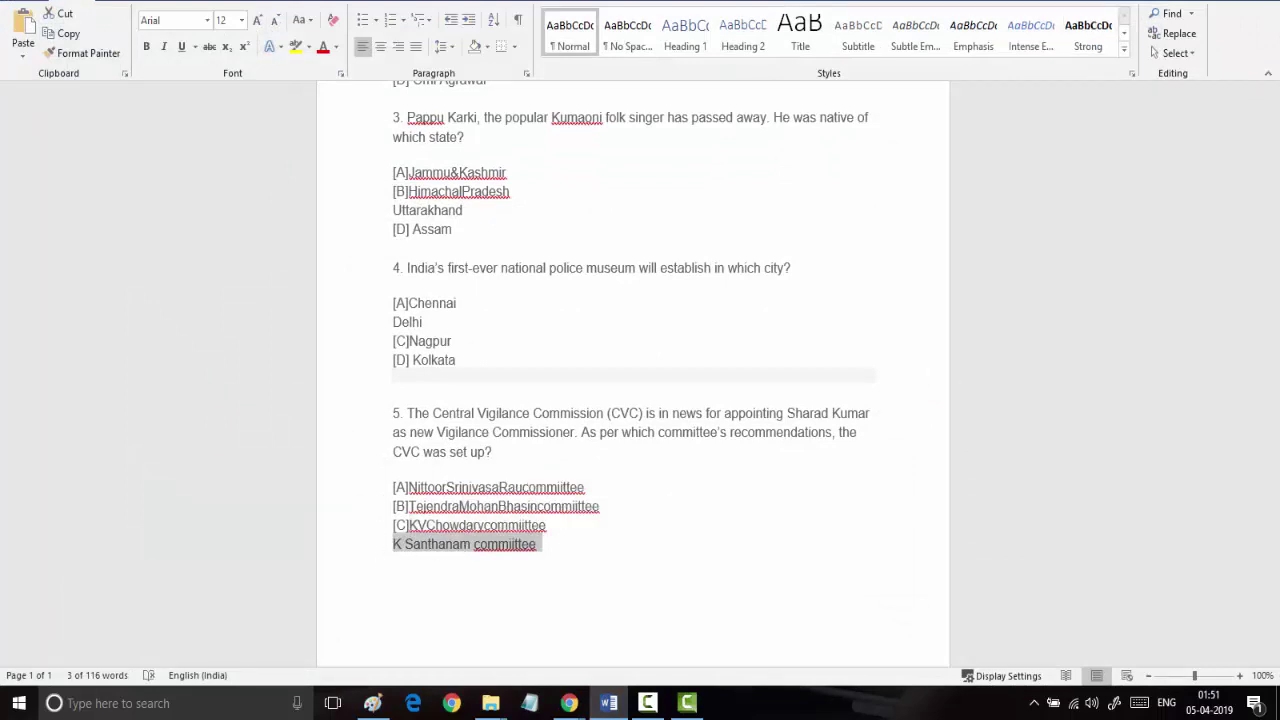
key("alt+Tab")
left_click(306, 563)
key("ctrl+v")
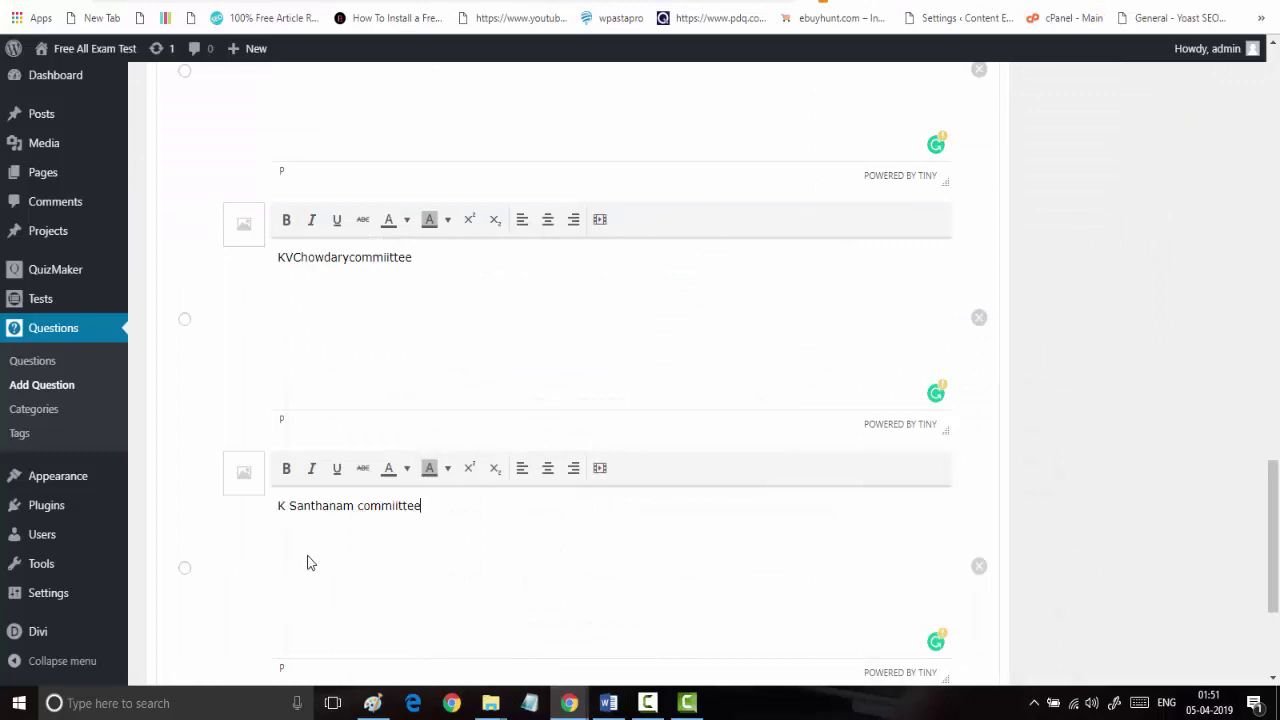
left_click(184, 569)
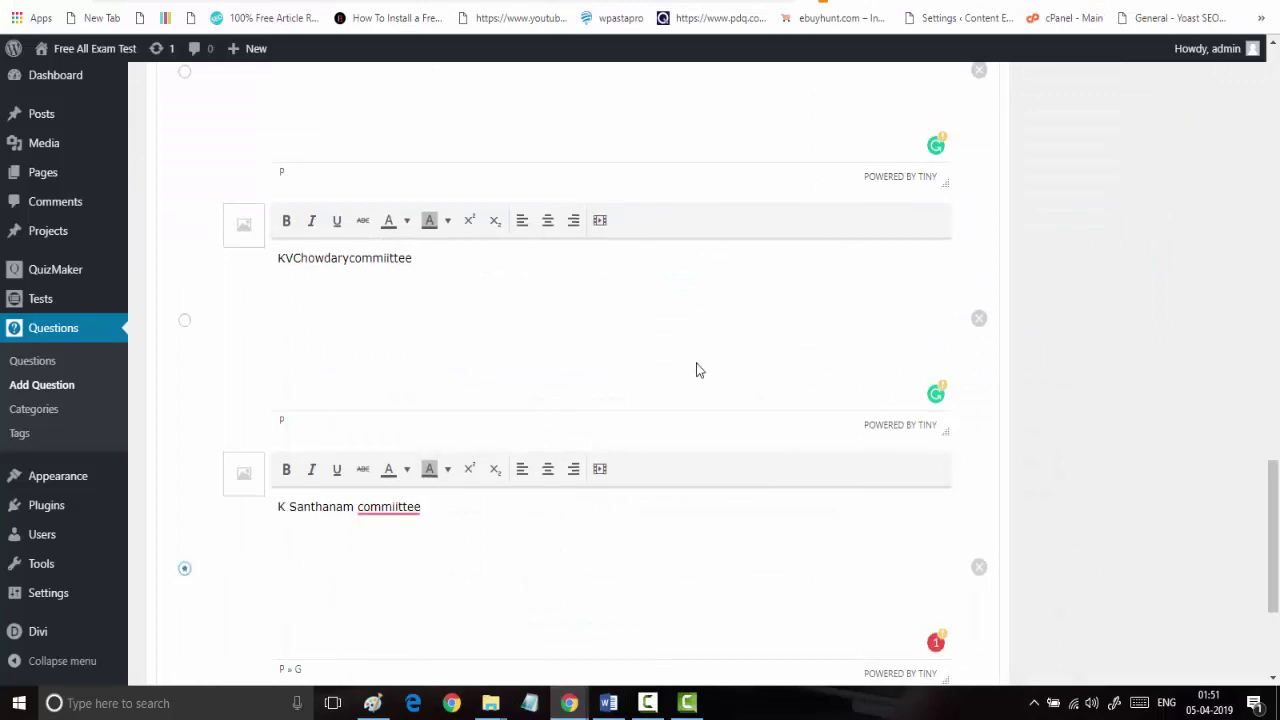
Assign question GS 5 to the General Studies category and publish it
scroll(694, 366, "up", 6)
scroll(697, 368, "up", 10)
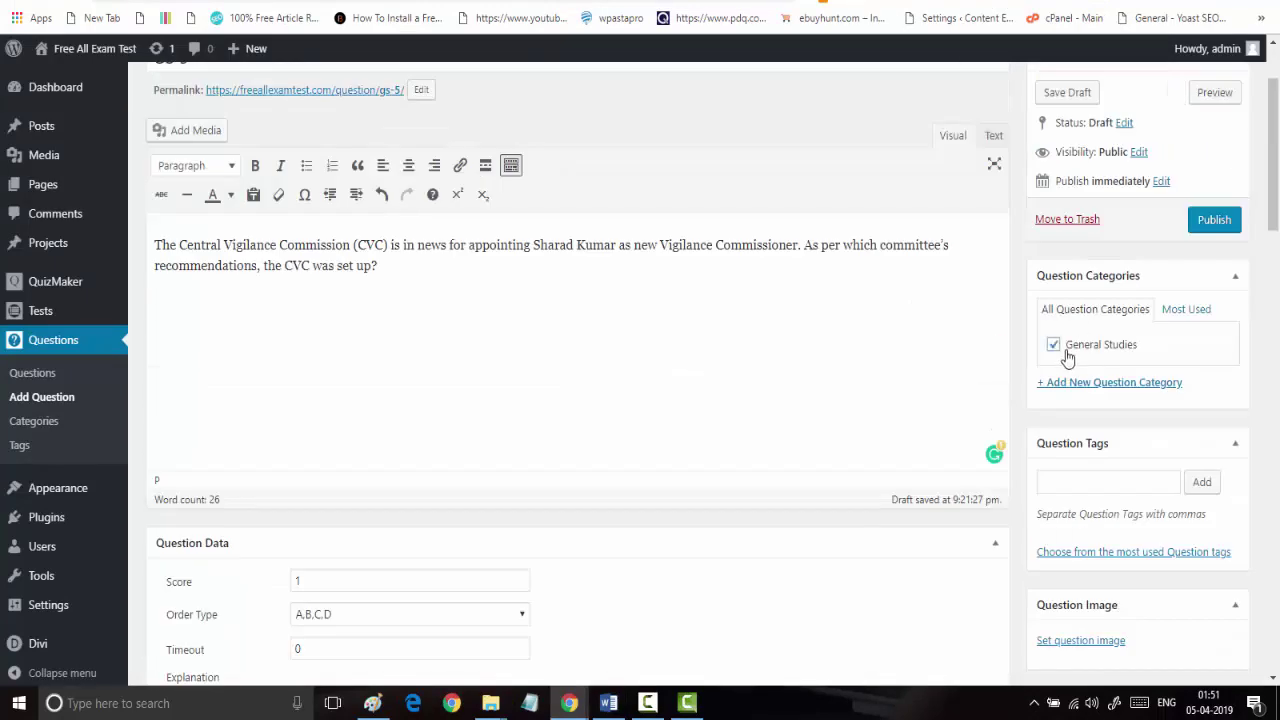
left_click(1208, 224)
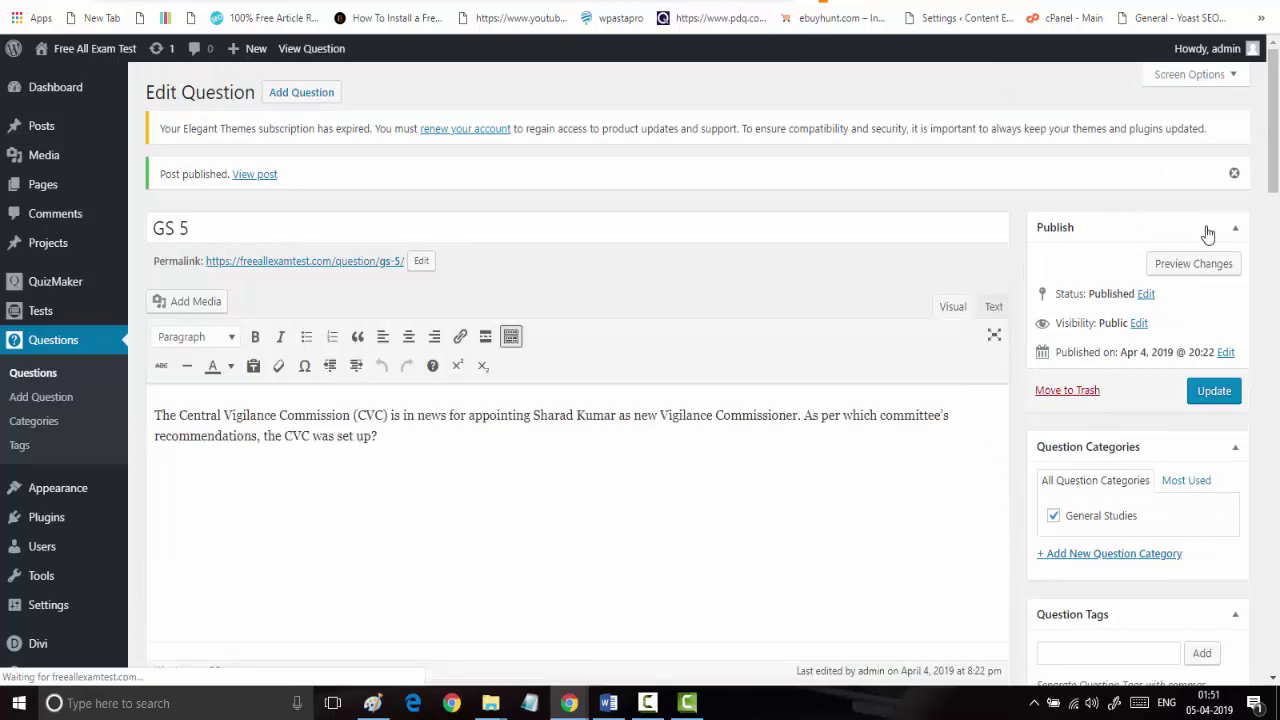
Open the list of tests and start adding a new test in a separate browser tab
mouse_move(40, 318)
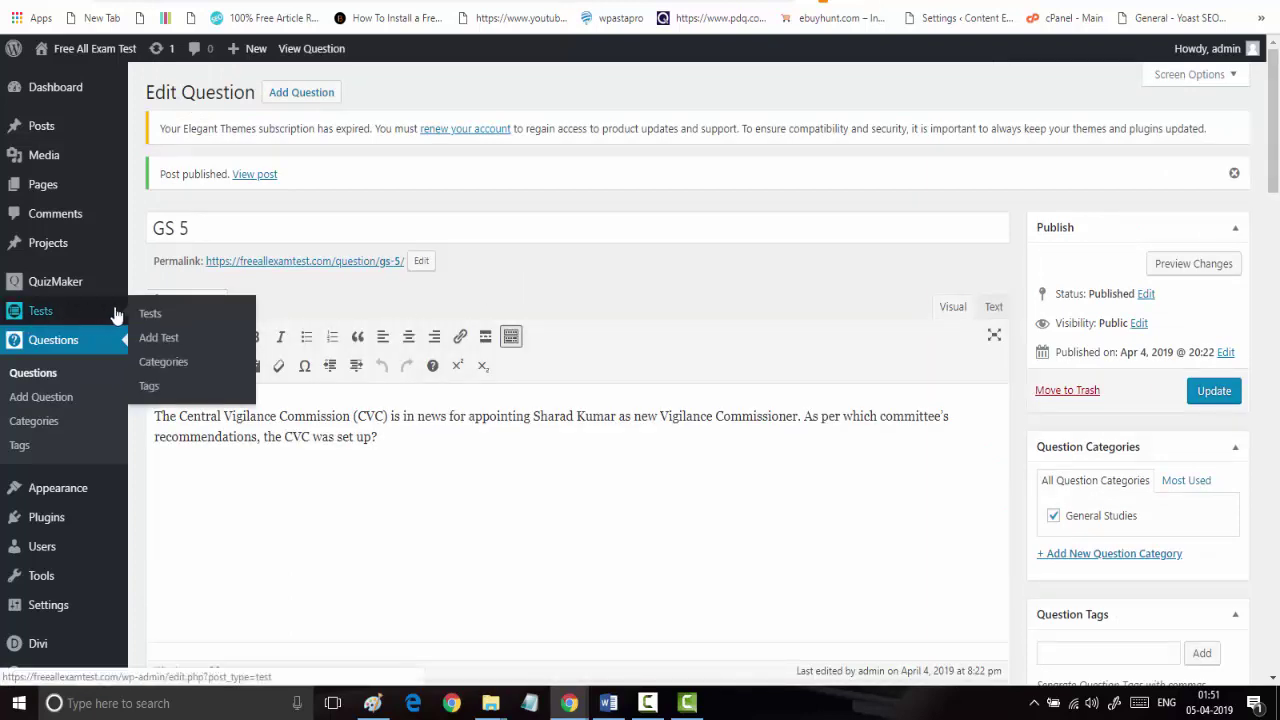
left_click(162, 320)
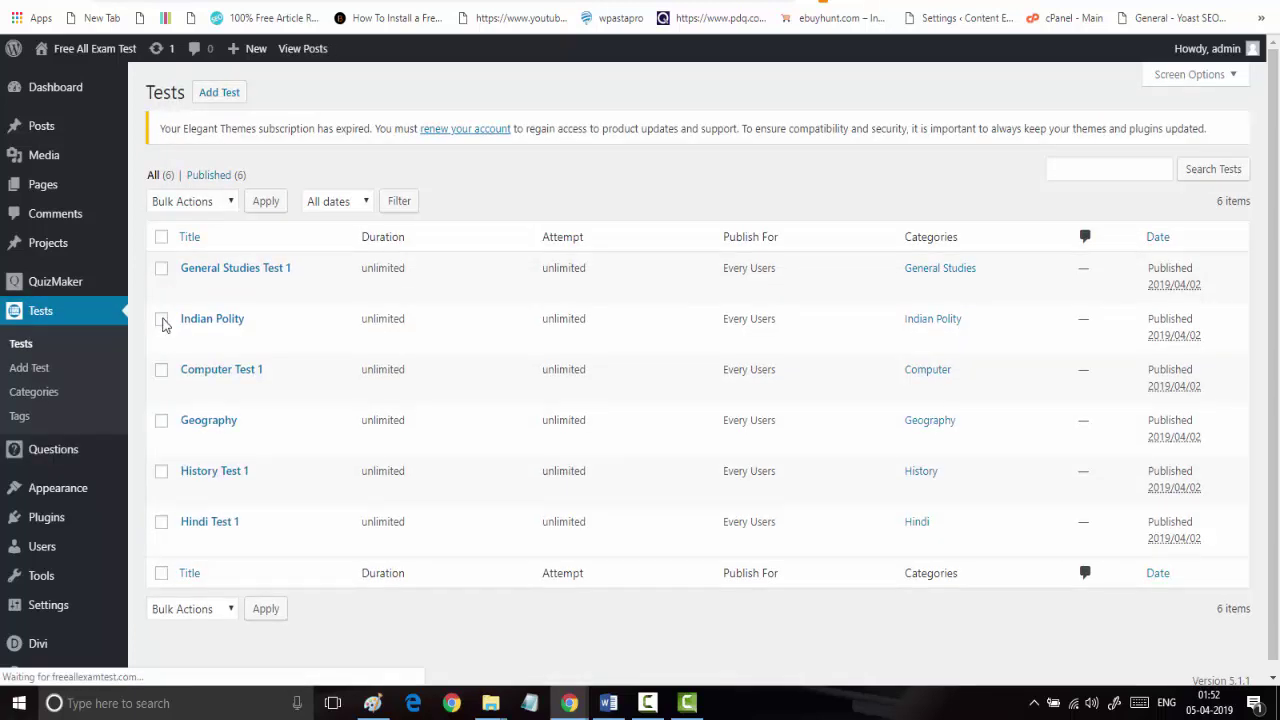
right_click(243, 97)
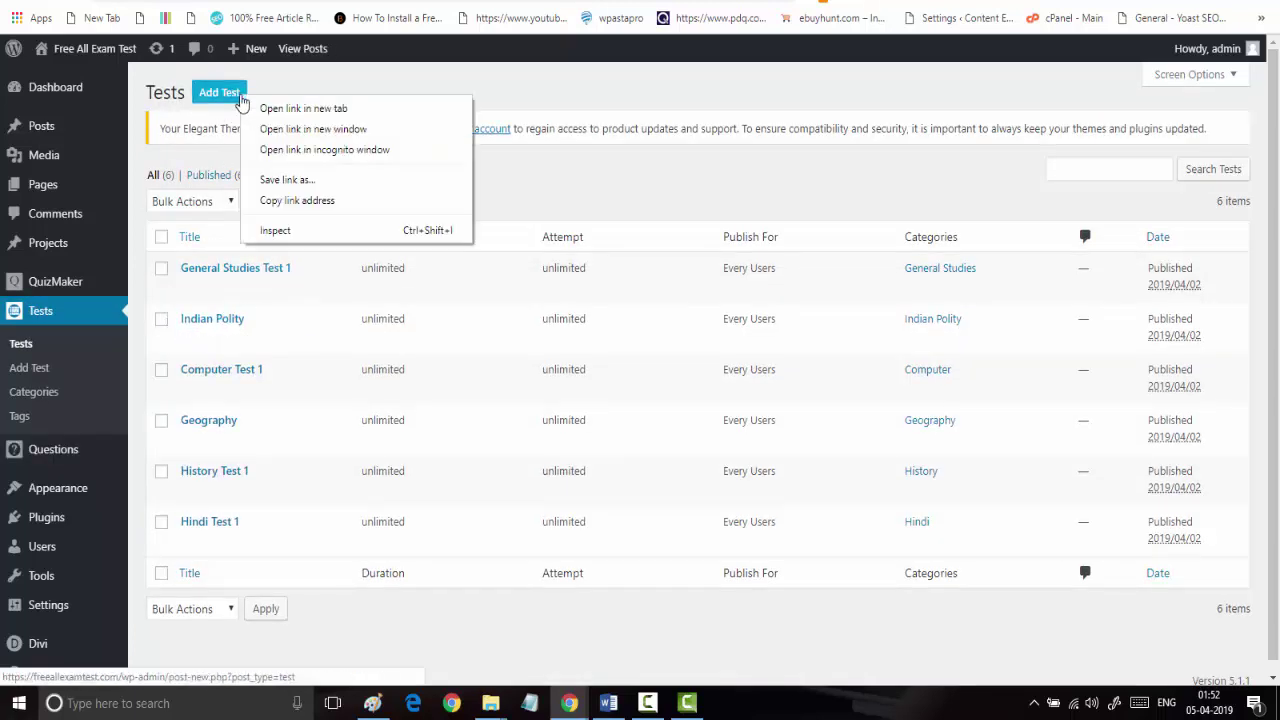
left_click(266, 108)
left_click(520, 1)
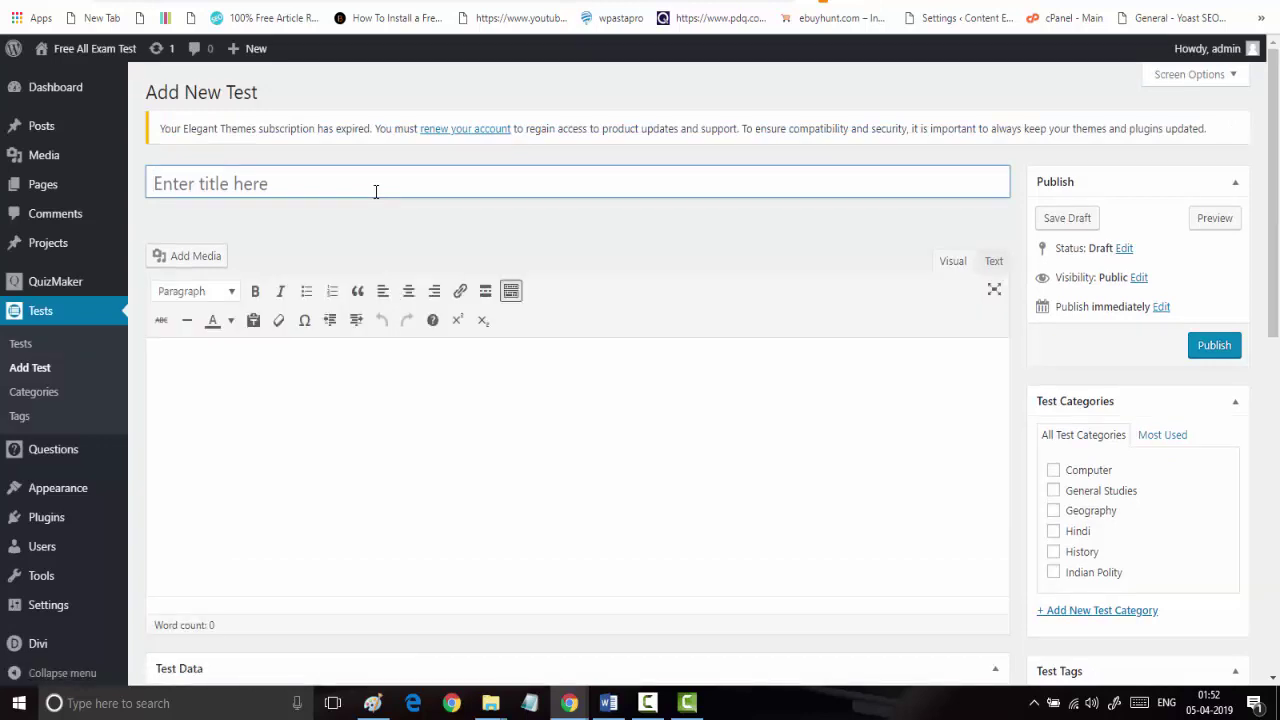
Title the new test "GS TEST Demo" and assign it to the General Studies category
type("GS")
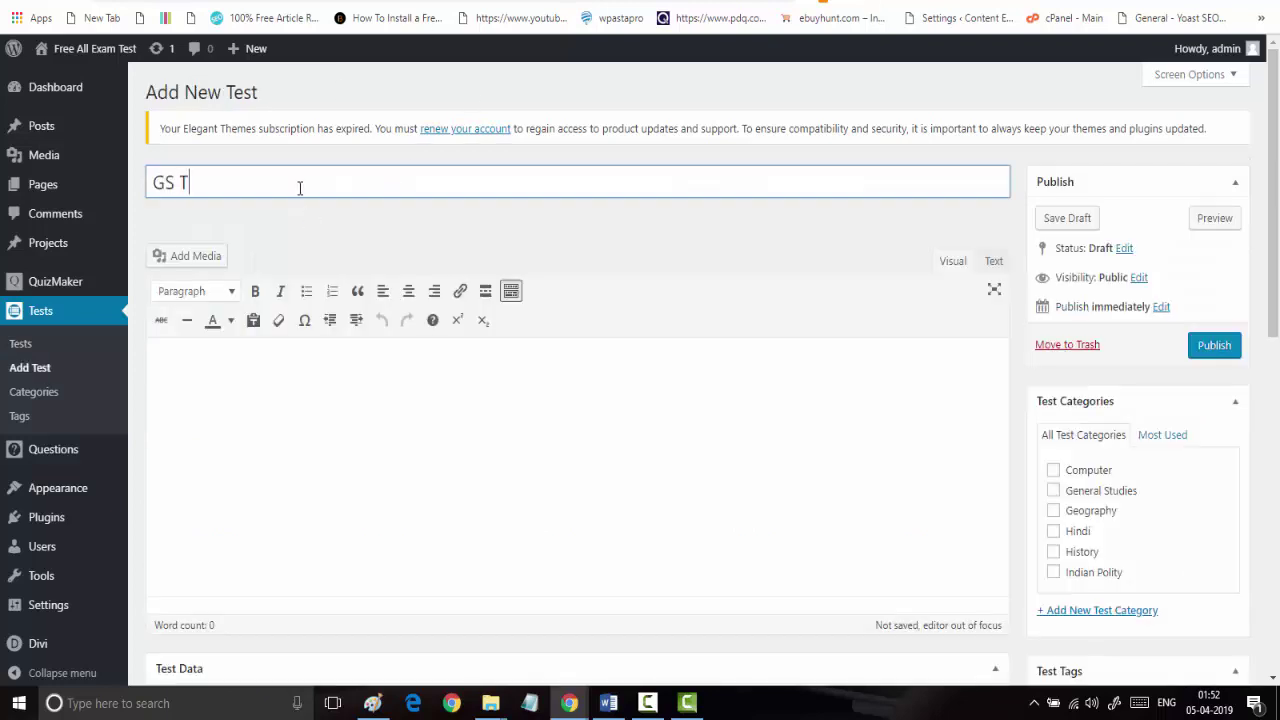
type("TEST Demo")
left_click(1086, 497)
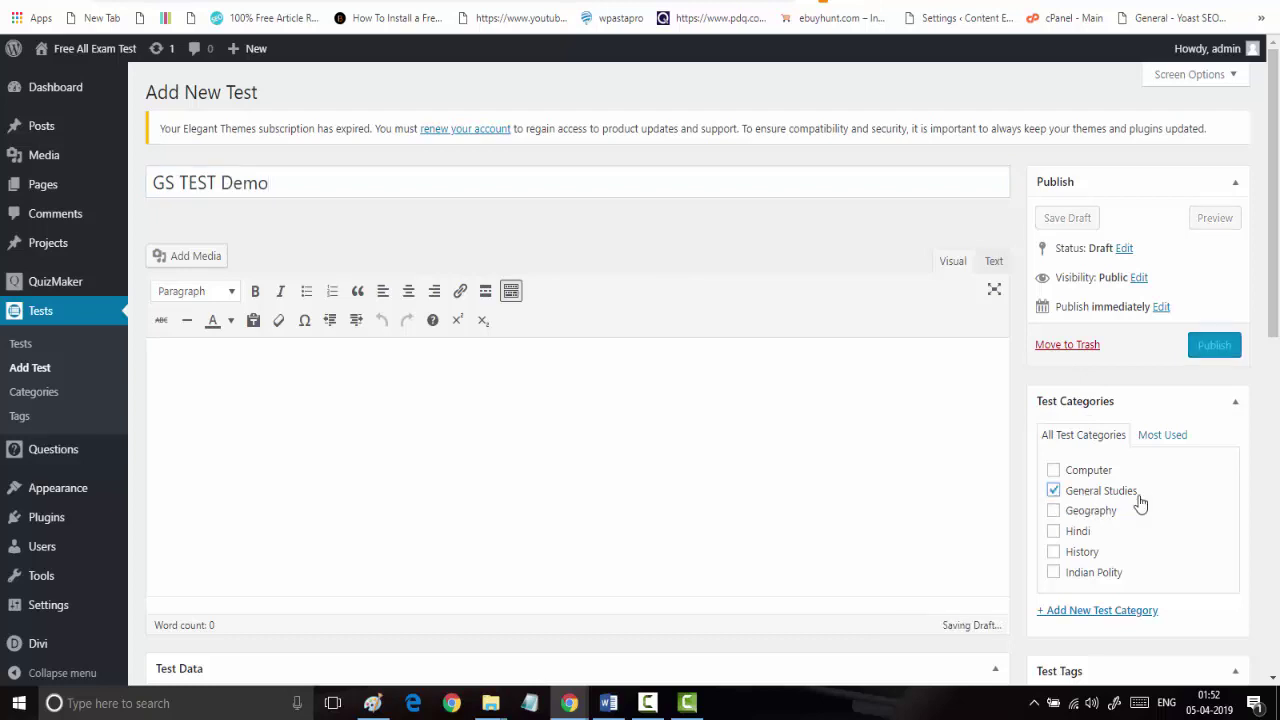
scroll(1103, 453, "down", 2)
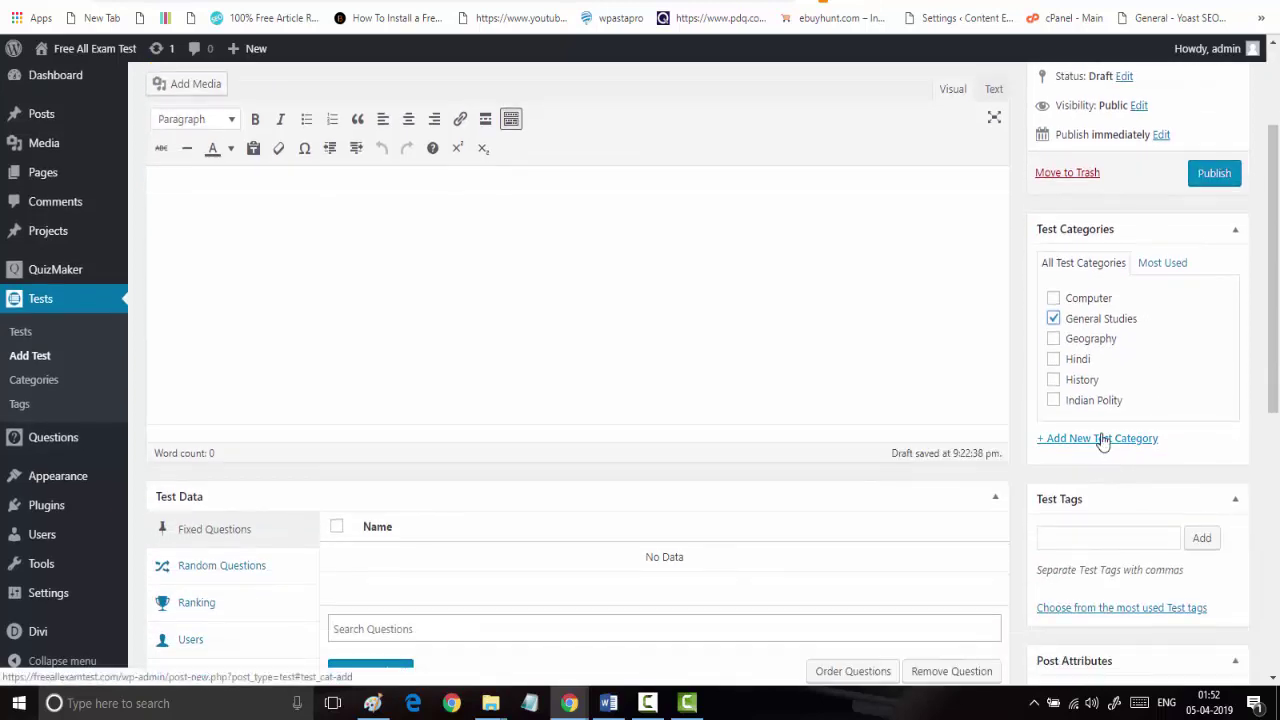
left_click(1053, 318)
left_click(1102, 440)
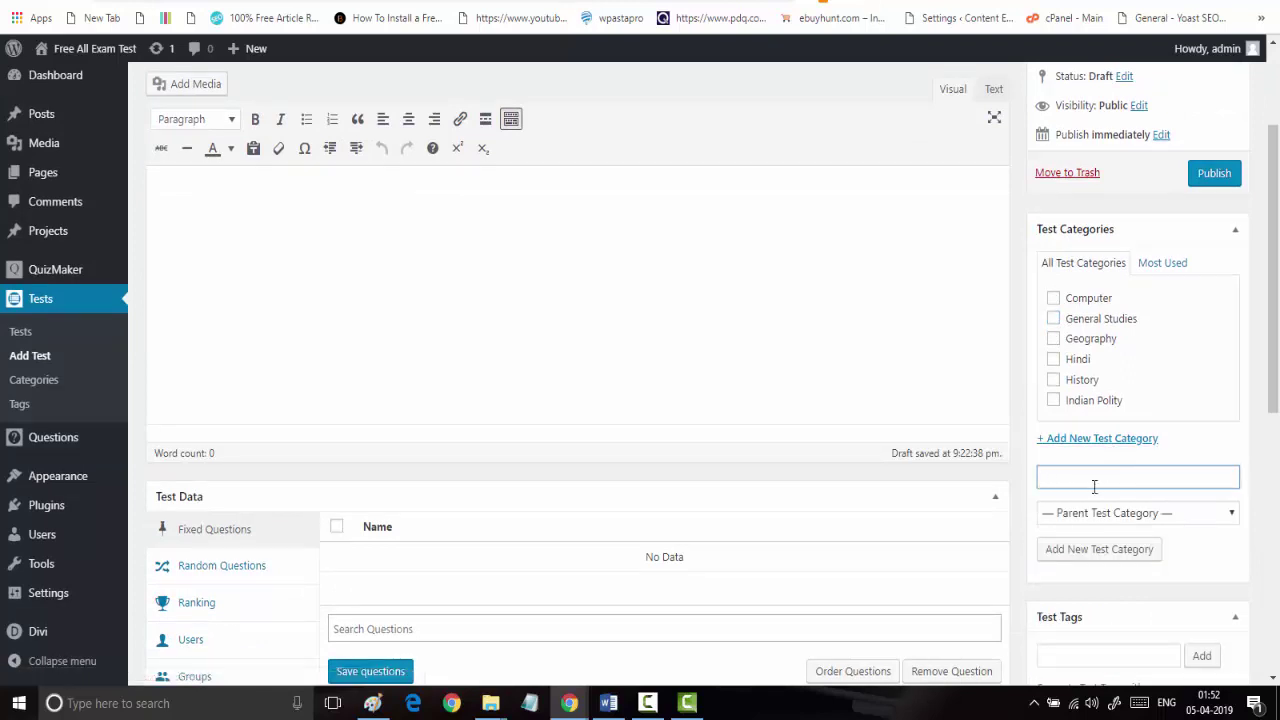
left_click(1076, 322)
scroll(511, 403, "up", 2)
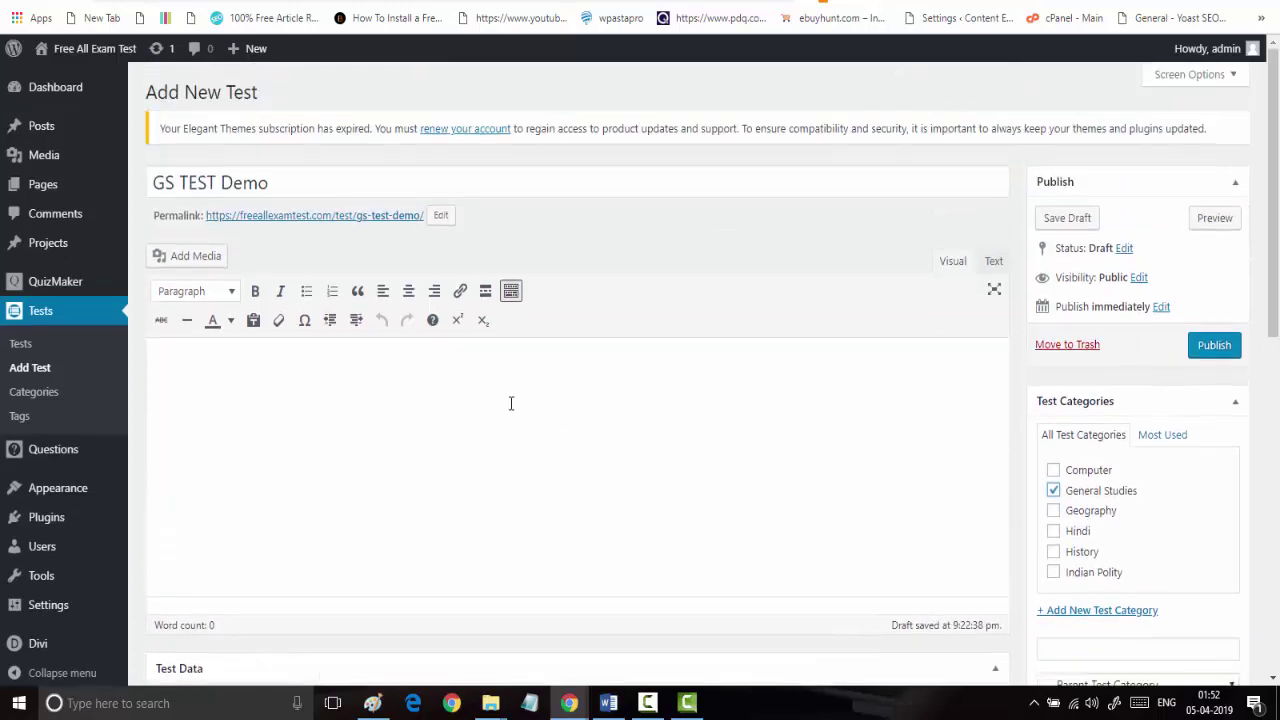
Check the available question titles in the Questions list, opened in a separate browser tab, for the test's fixed questions
scroll(284, 271, "down", 2)
scroll(284, 271, "down", 1)
scroll(284, 271, "up", 3)
scroll(264, 394, "down", 1)
scroll(258, 340, "down", 1)
scroll(266, 363, "down", 1)
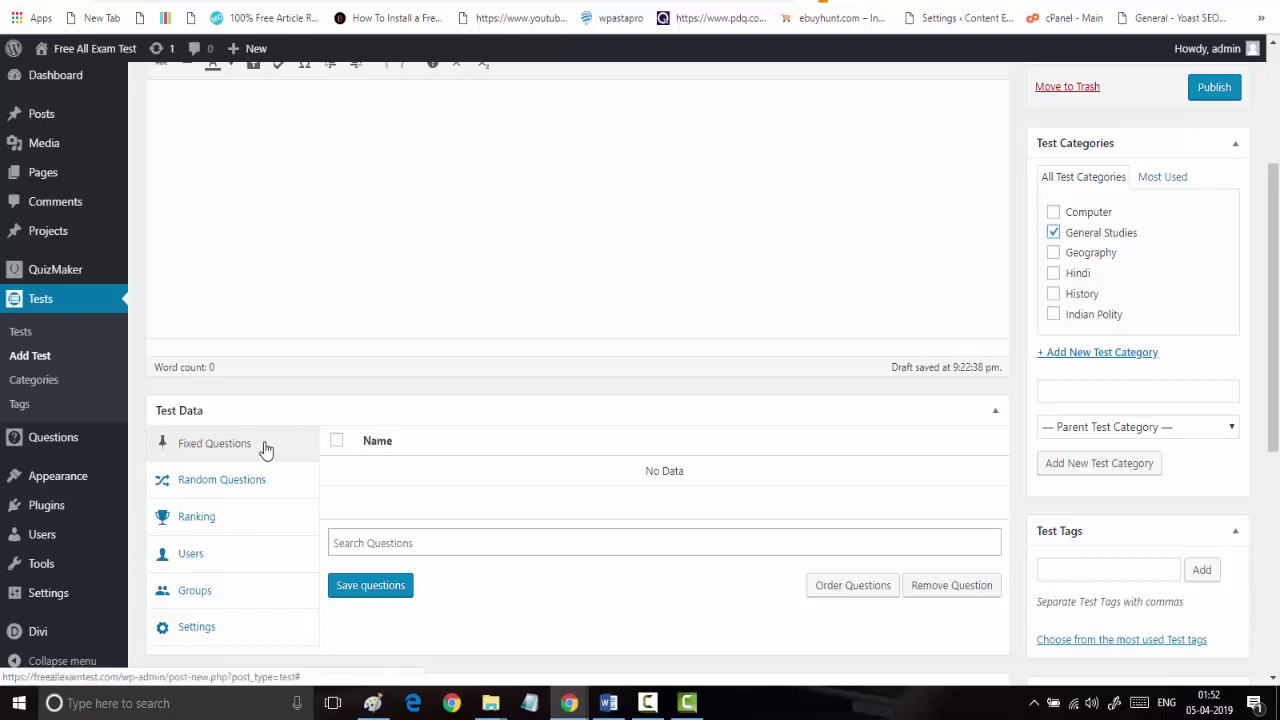
scroll(349, 374, "down", 1)
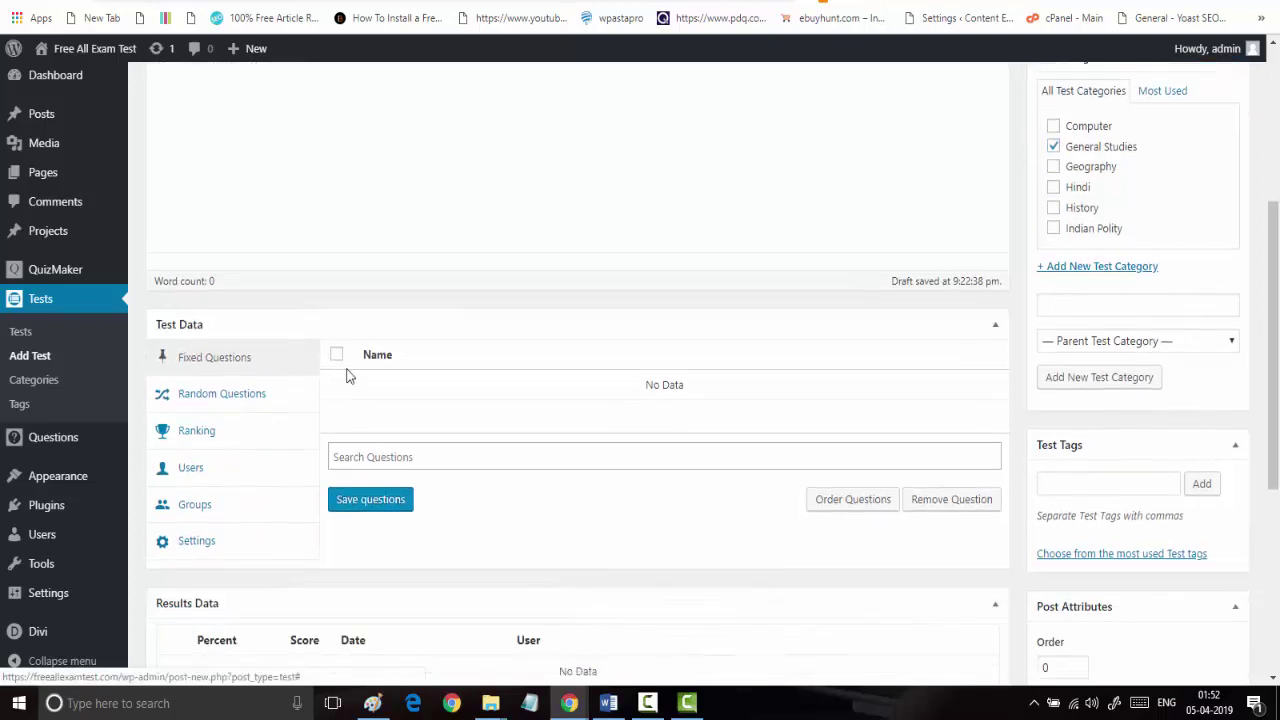
left_click(366, 449)
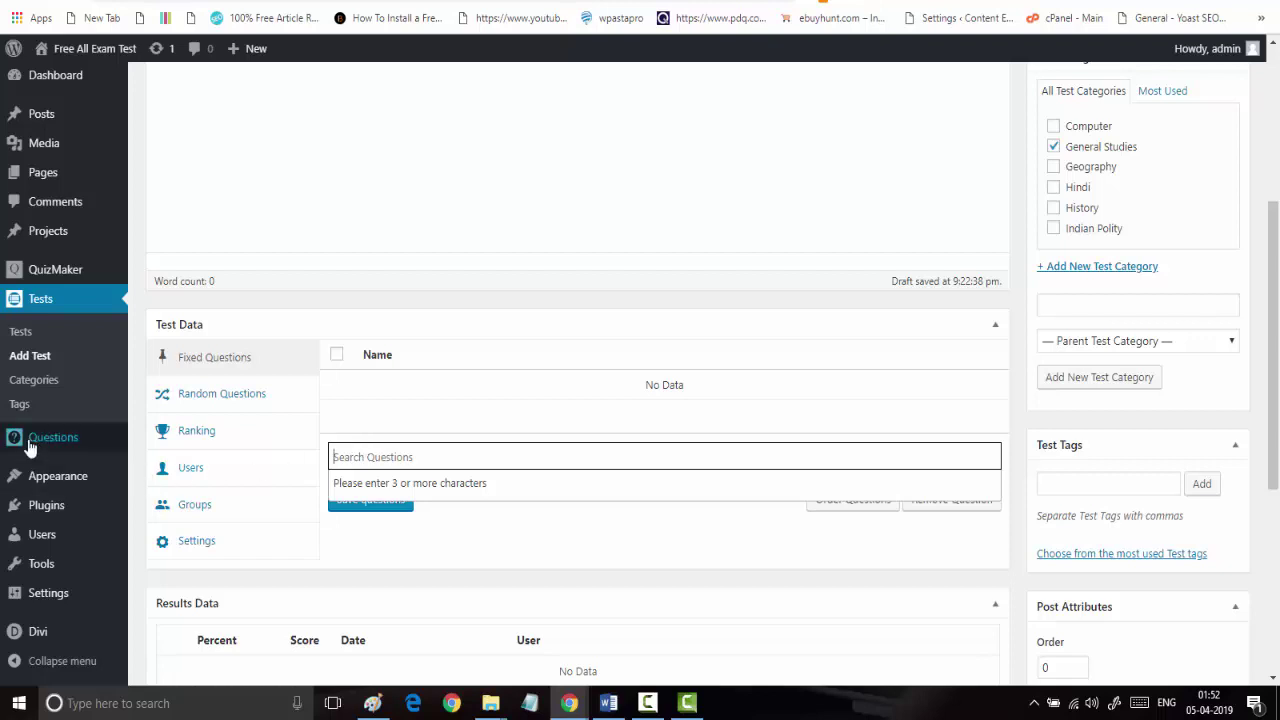
mouse_move(80, 447)
right_click(180, 446)
left_click(195, 457)
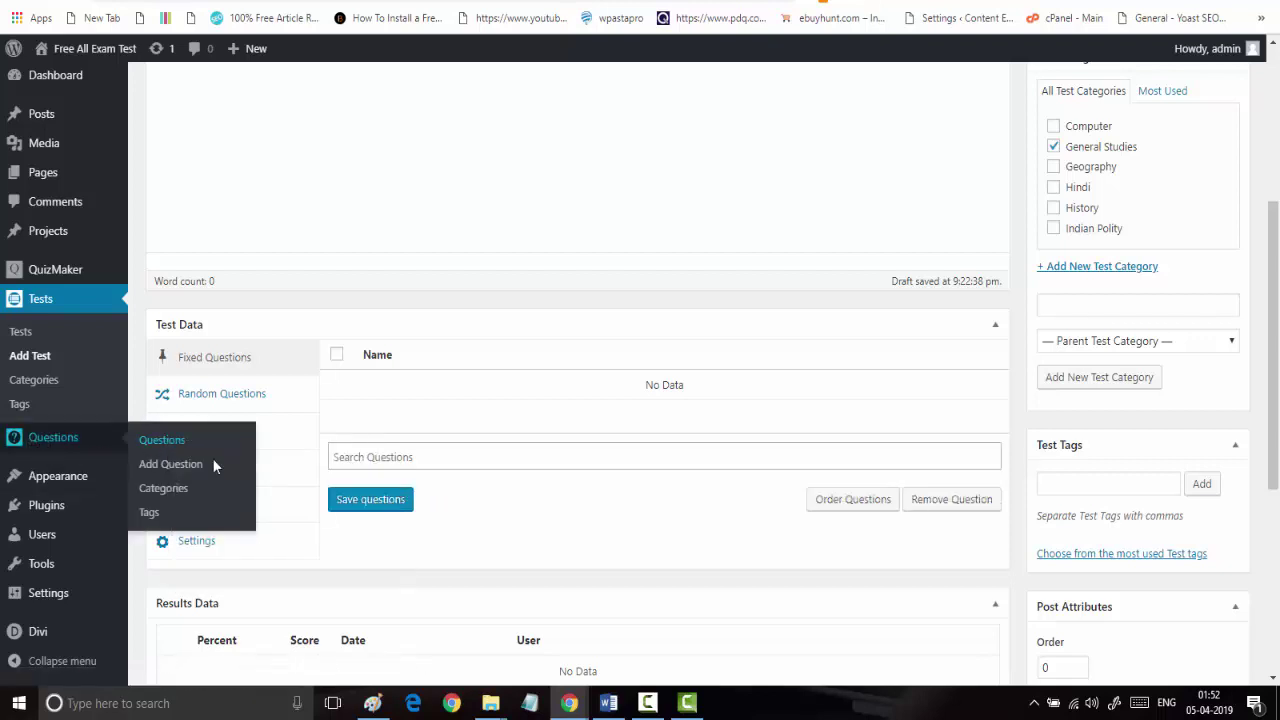
left_click(735, 1)
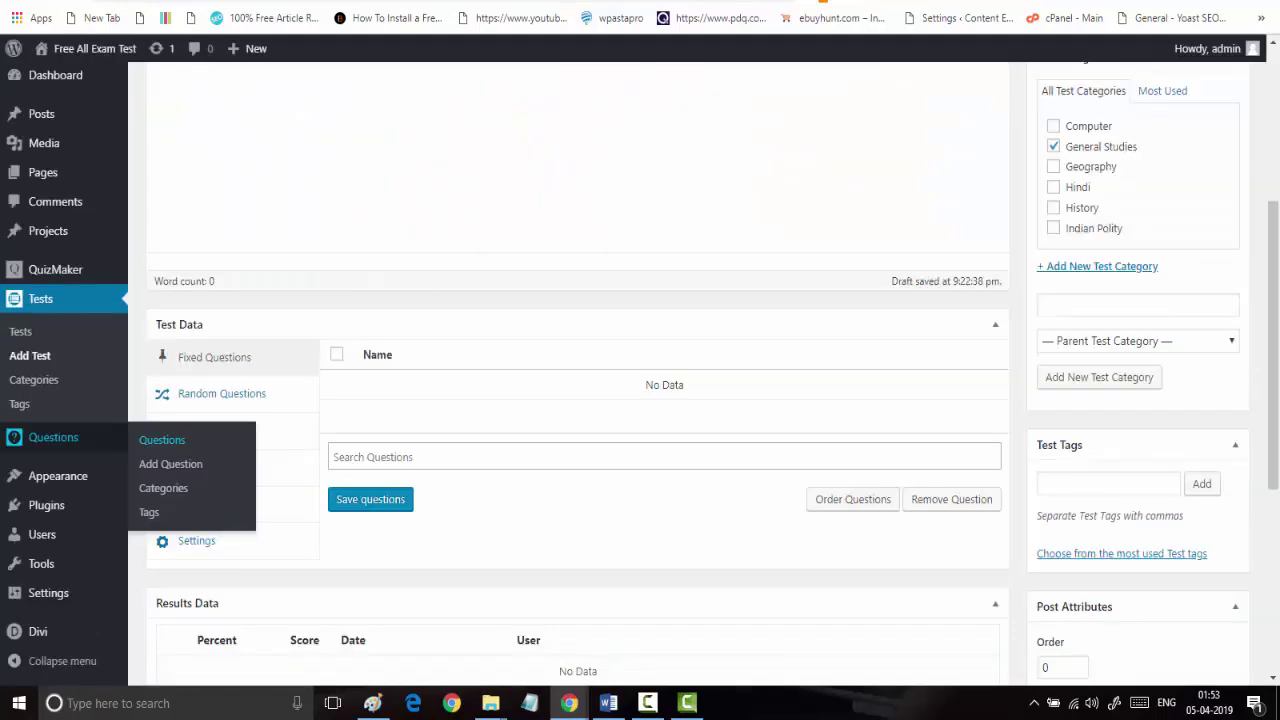
key("ctrl+Tab")
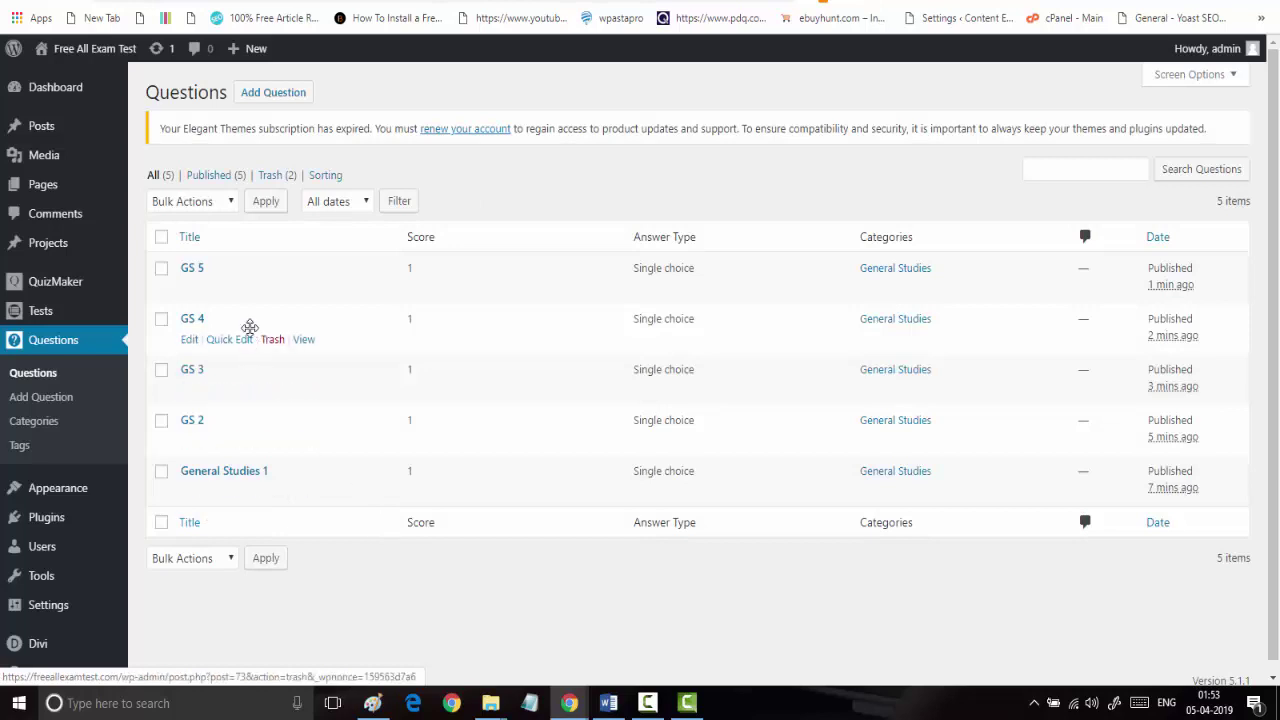
key("ctrl+shift+Tab")
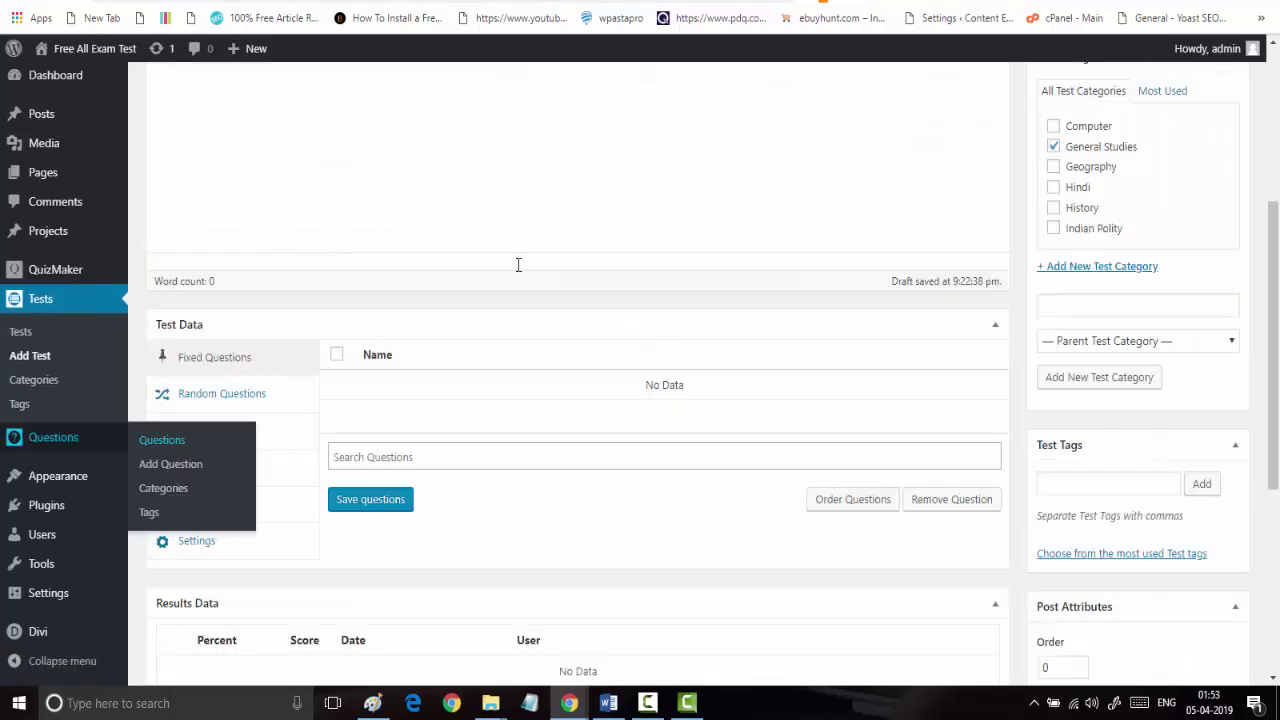
Search for "gs" in the test's fixed questions and select GS 2 and GS 4
left_click(463, 451)
type("gs")
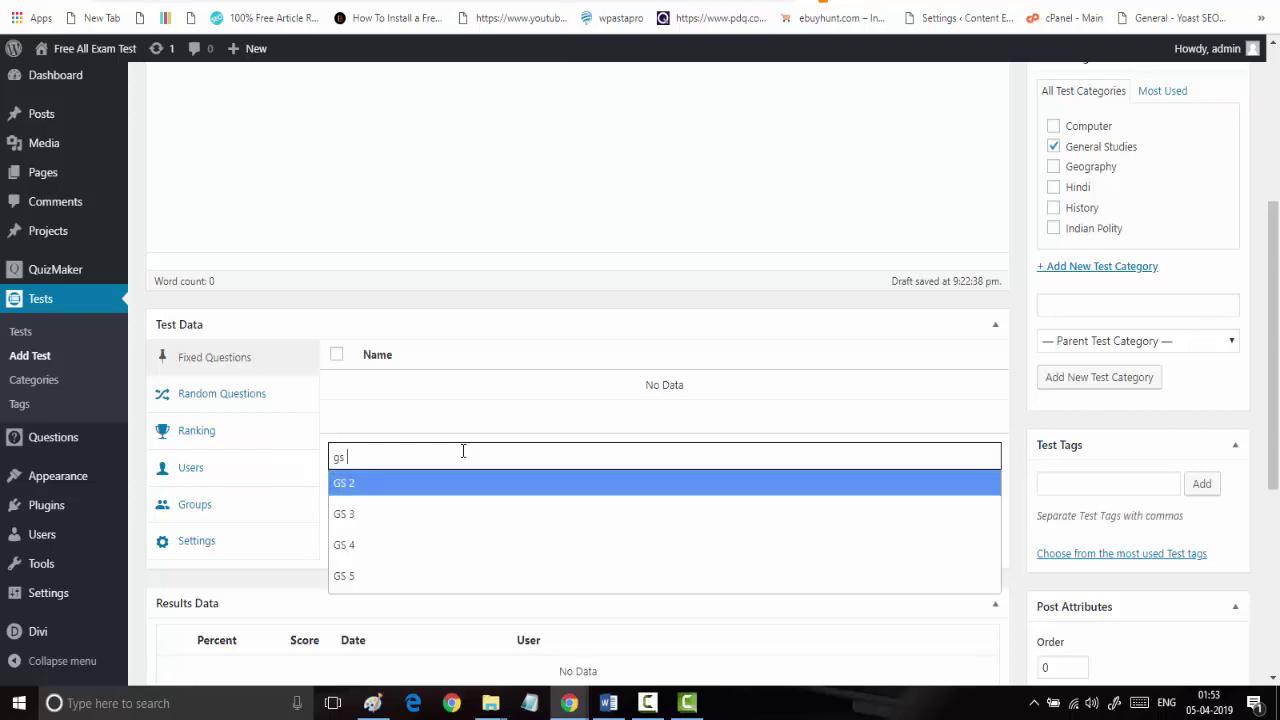
left_click(431, 492)
left_click(450, 463)
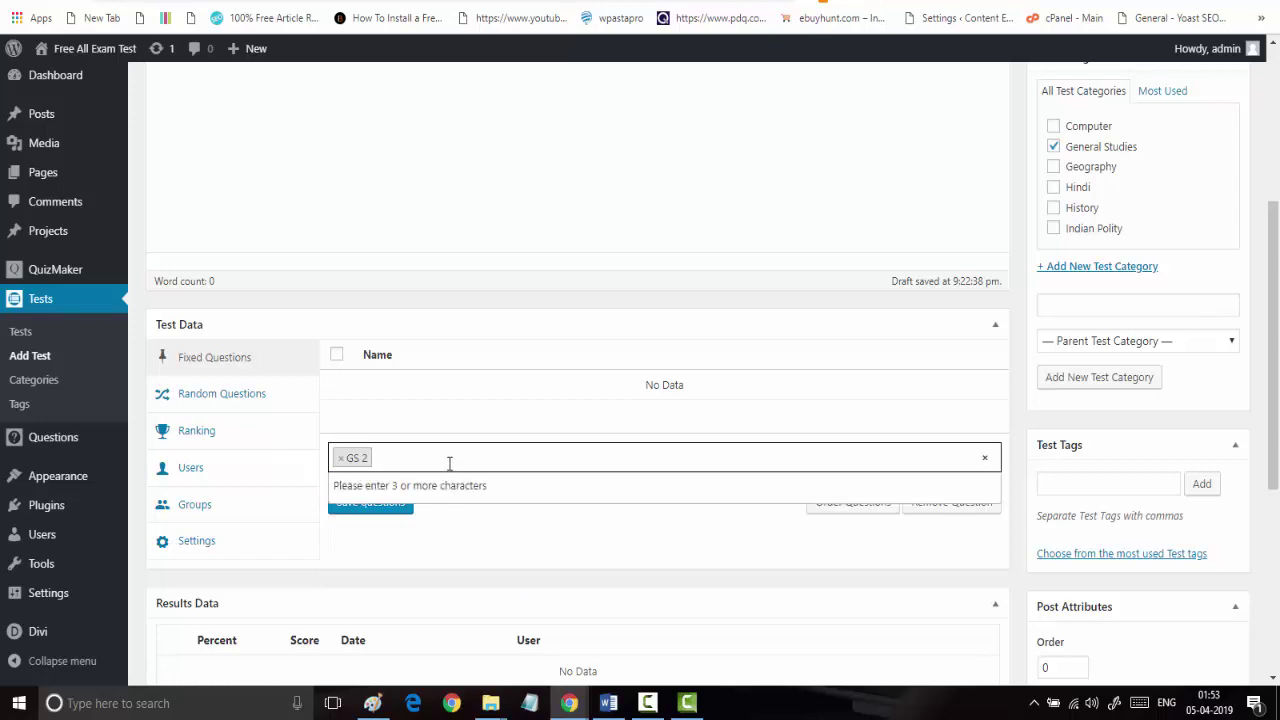
type("gs")
left_click(437, 518)
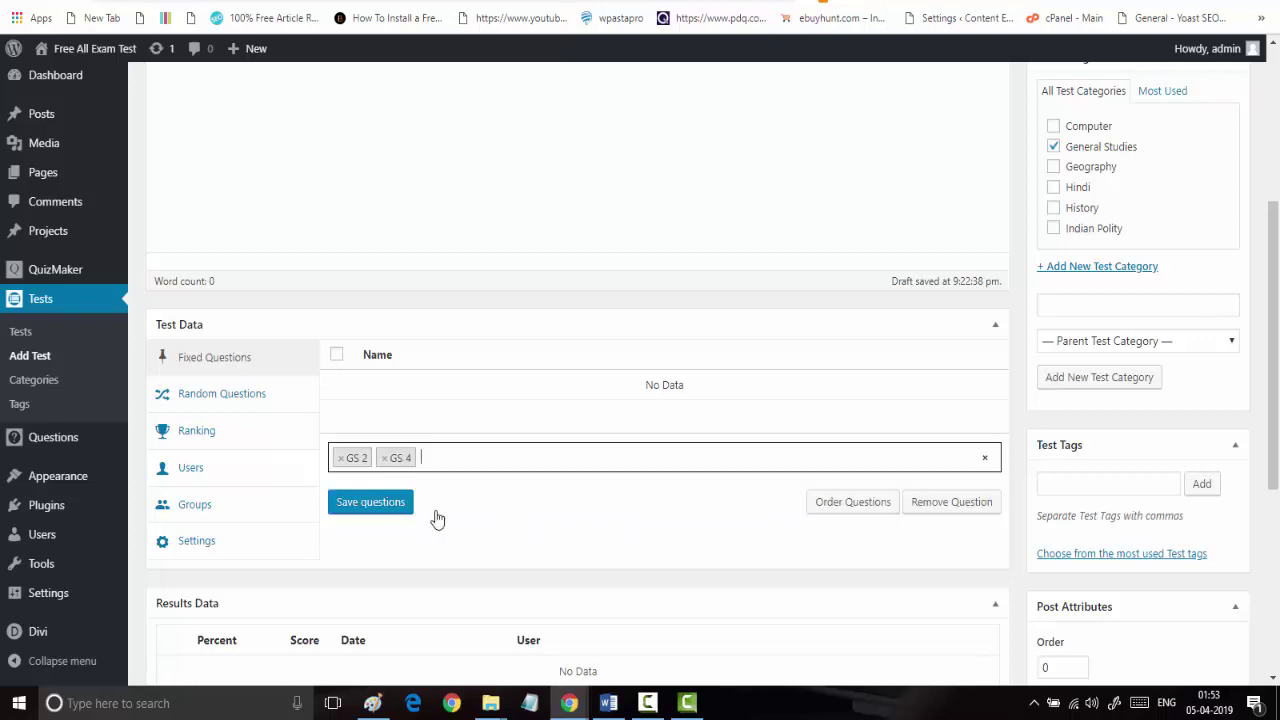
Add GS 3 and GS 5 to the test's fixed question selection
type("g")
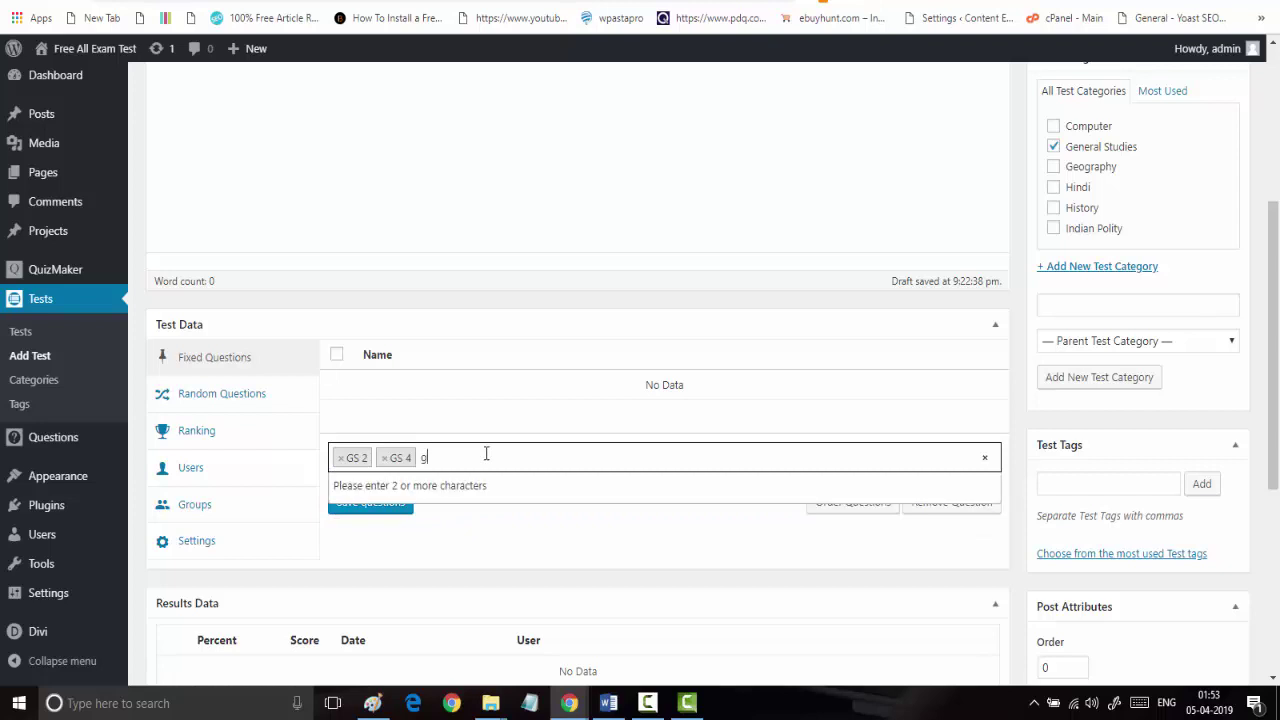
type("s")
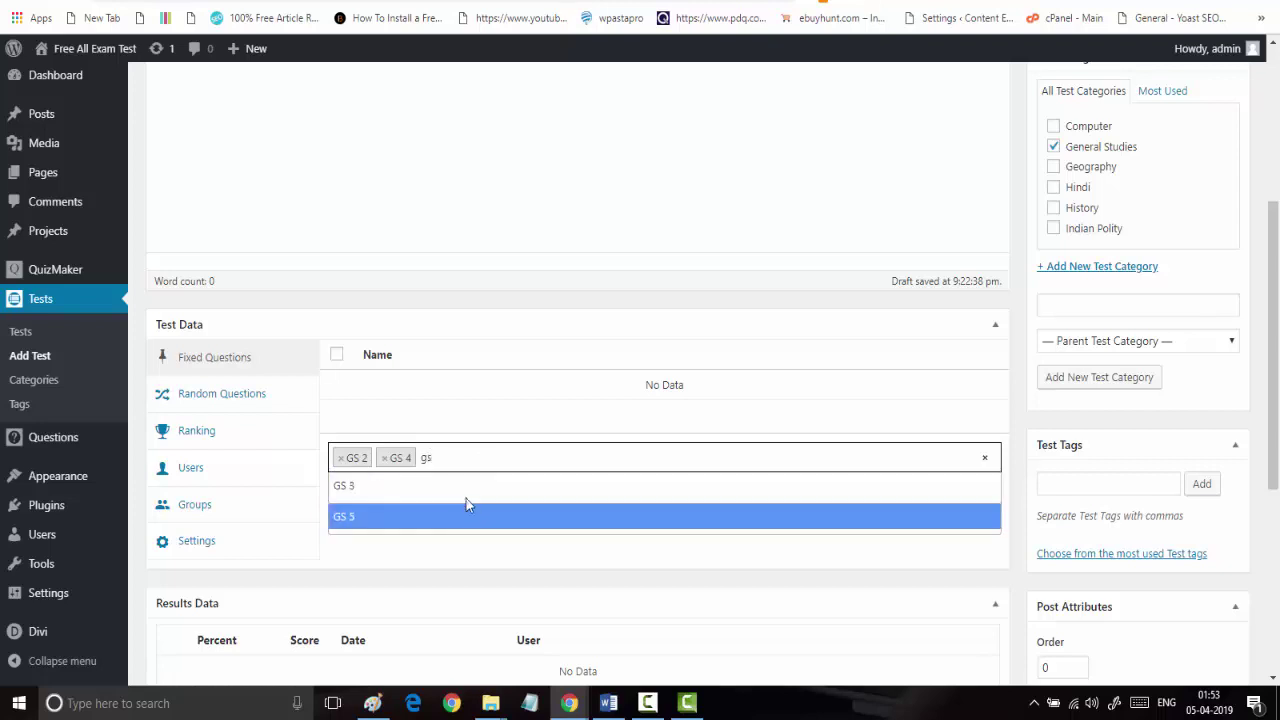
left_click(467, 490)
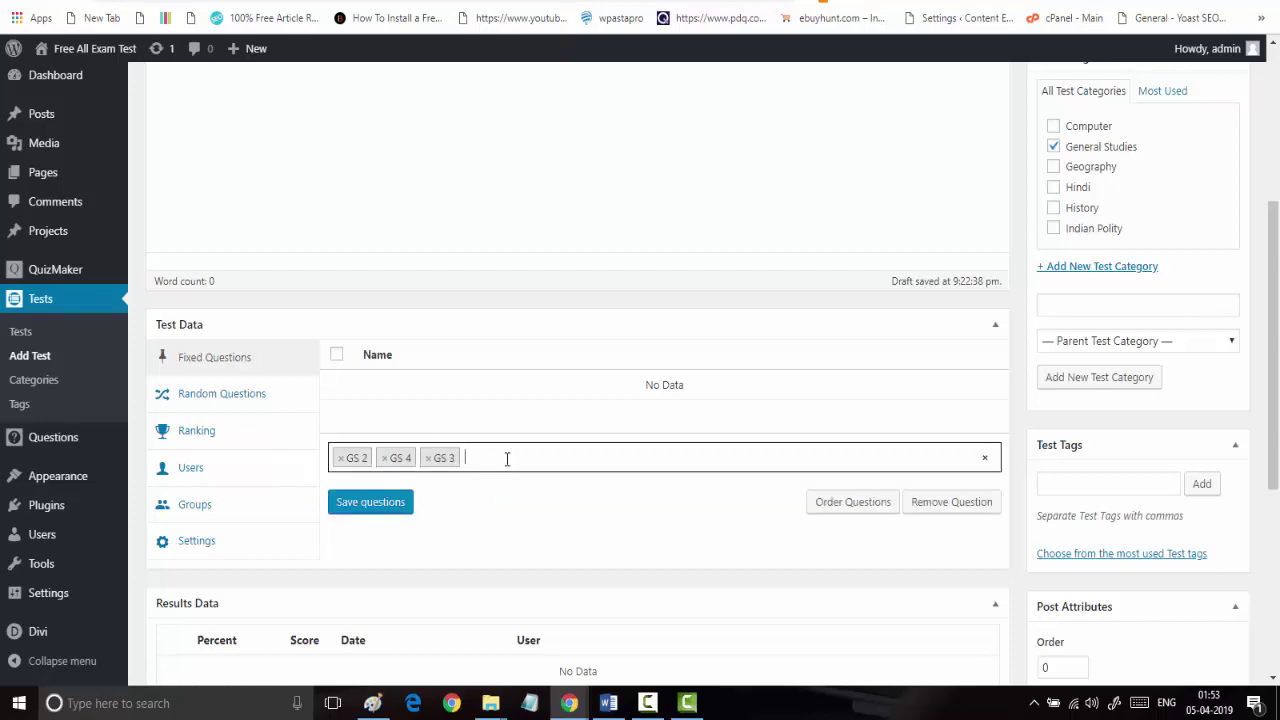
type("gs")
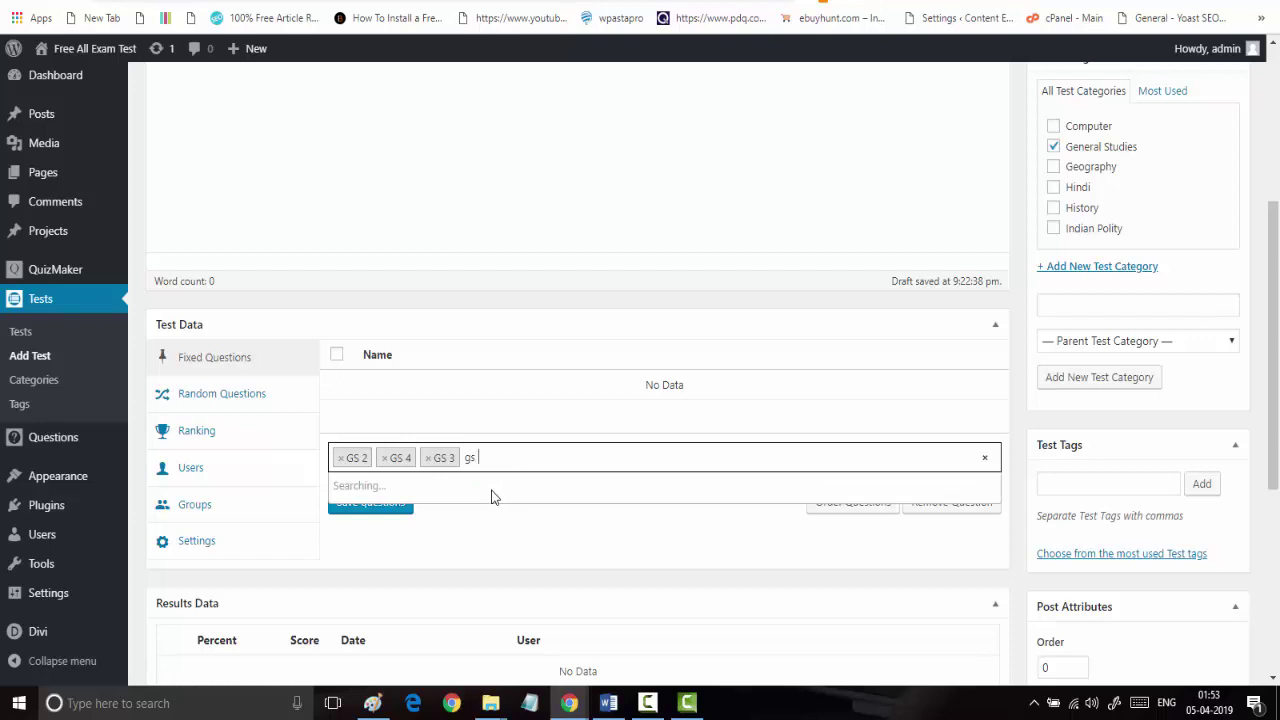
type(" 5")
left_click(491, 488)
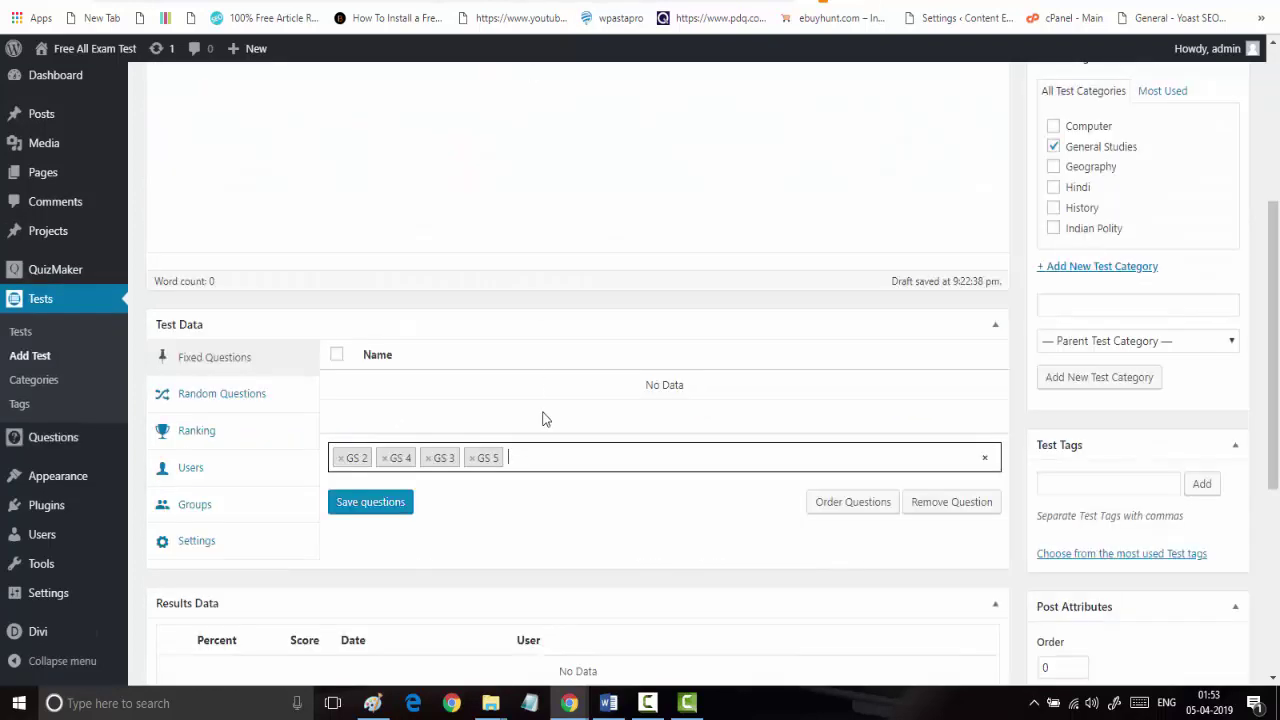
Add General Studies 1 to the fixed question selection and save the questions to the test
type("geb")
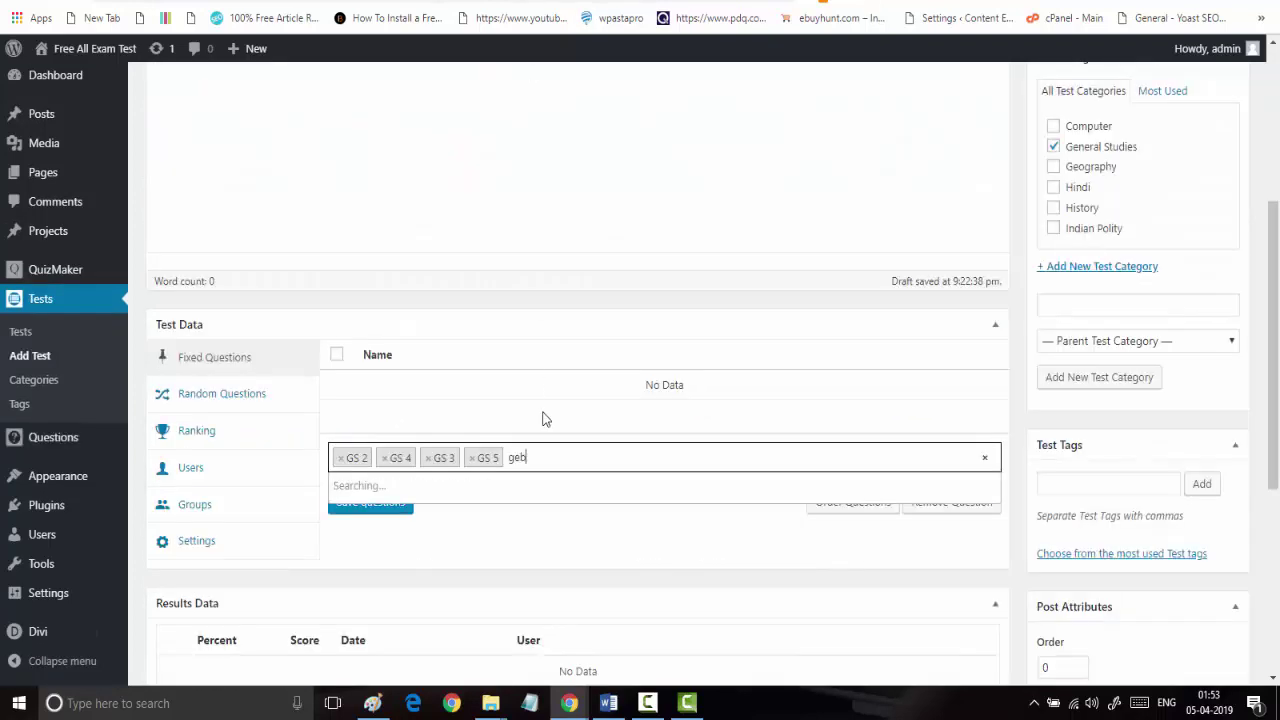
key("BackSpace")
type("ne")
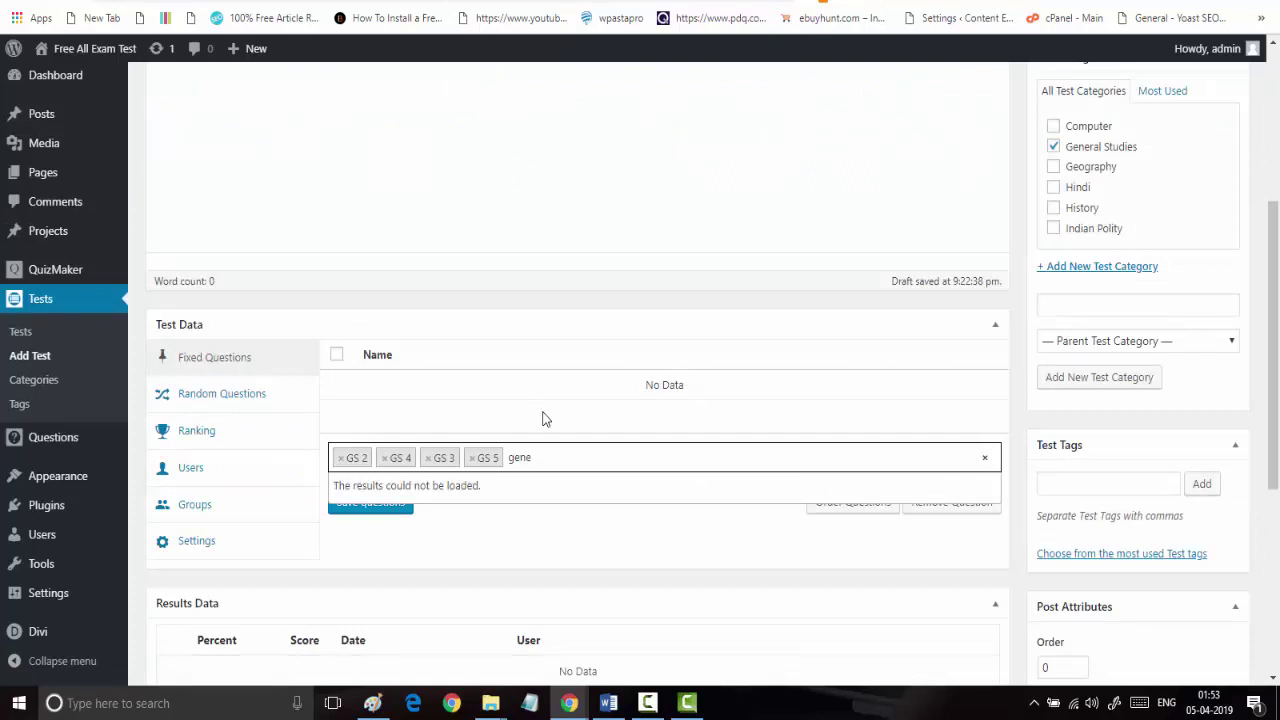
left_click(492, 494)
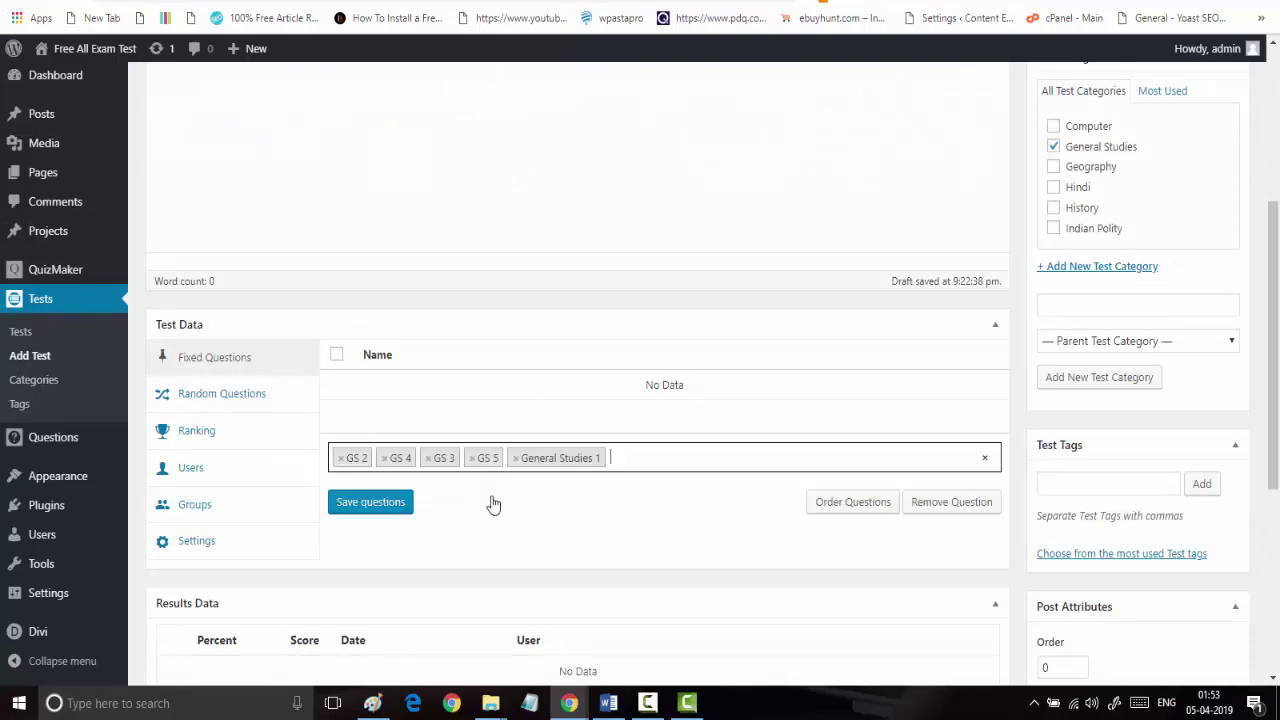
left_click(393, 504)
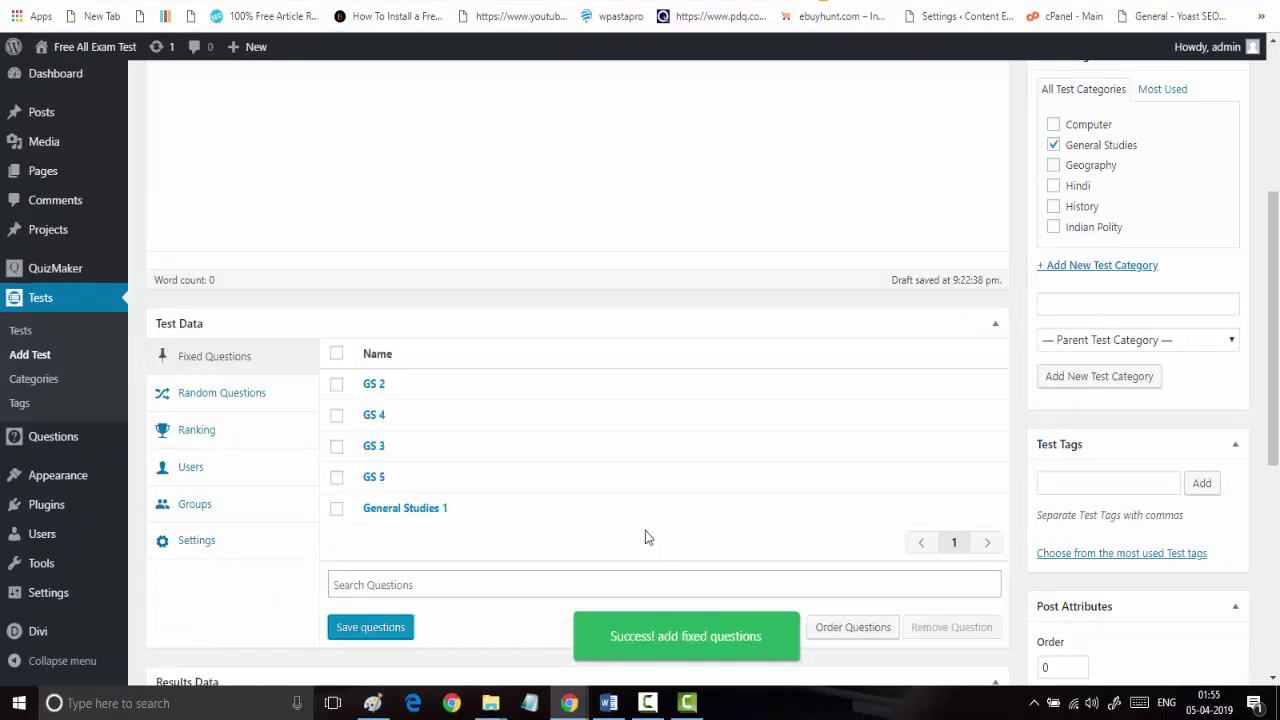
Set the test's random question type to No Random
scroll(588, 491, "down", 2)
scroll(637, 383, "up", 1)
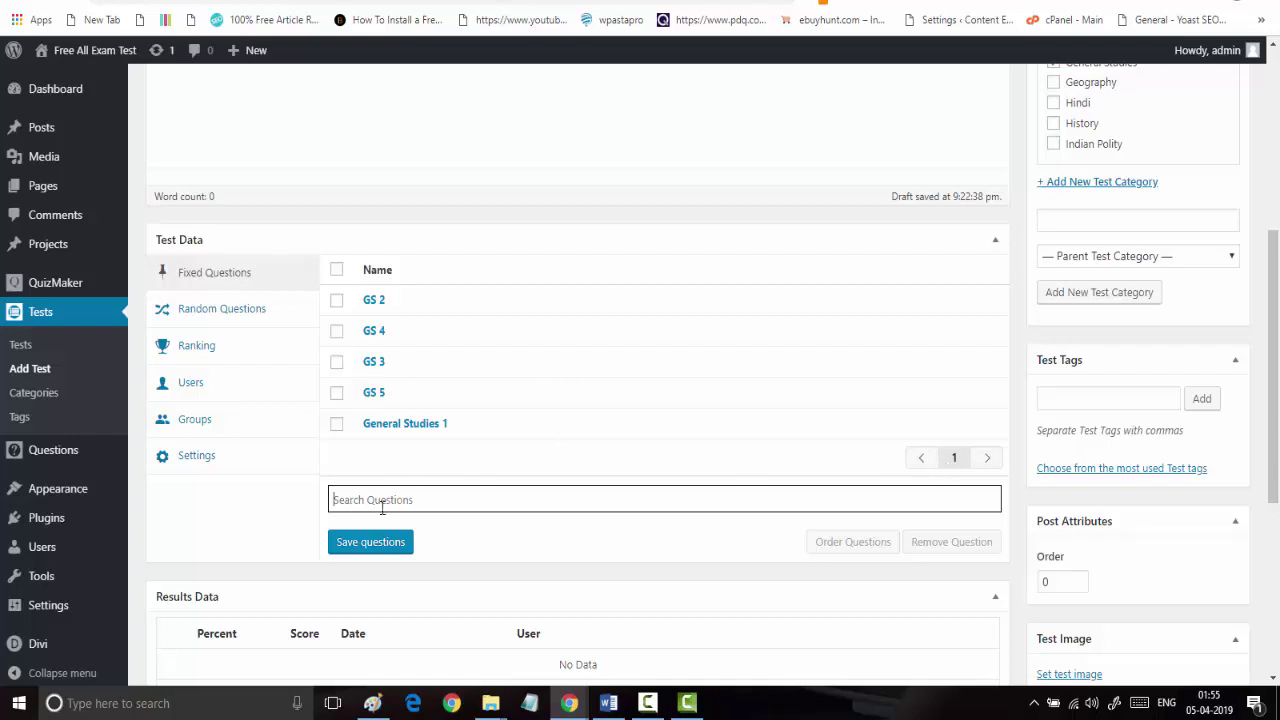
left_click(267, 318)
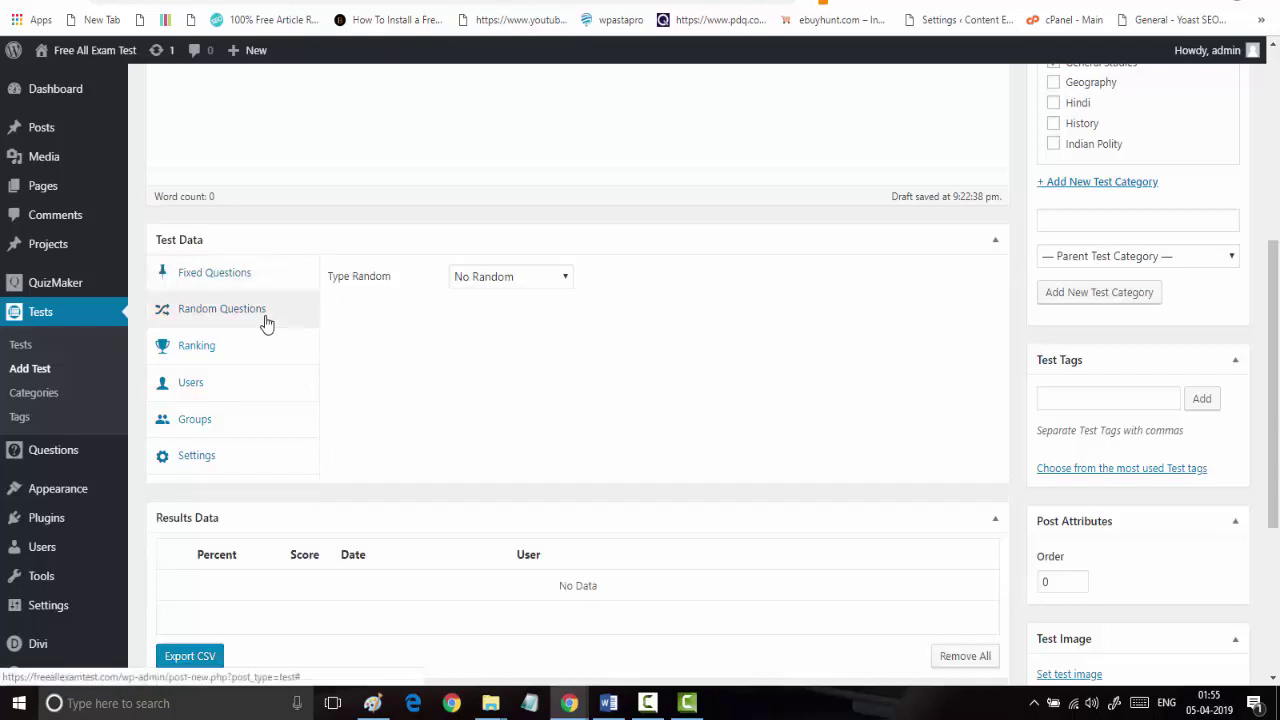
left_click(479, 284)
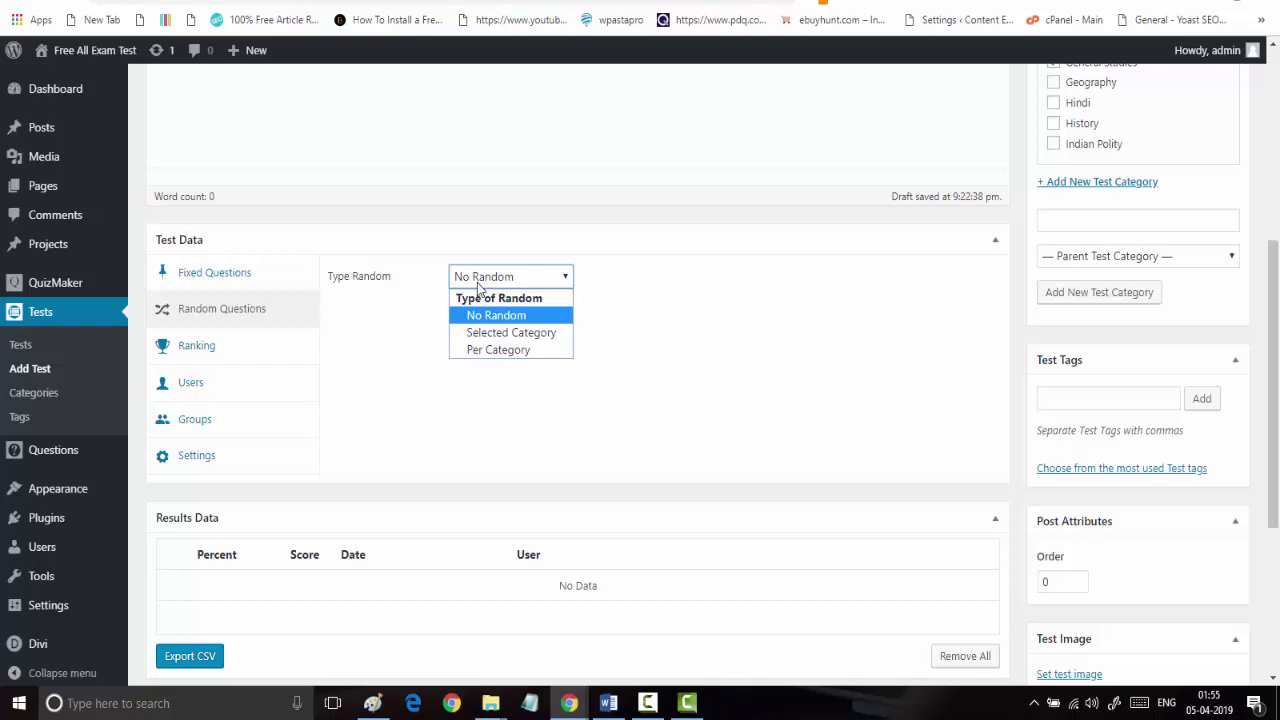
left_click(460, 315)
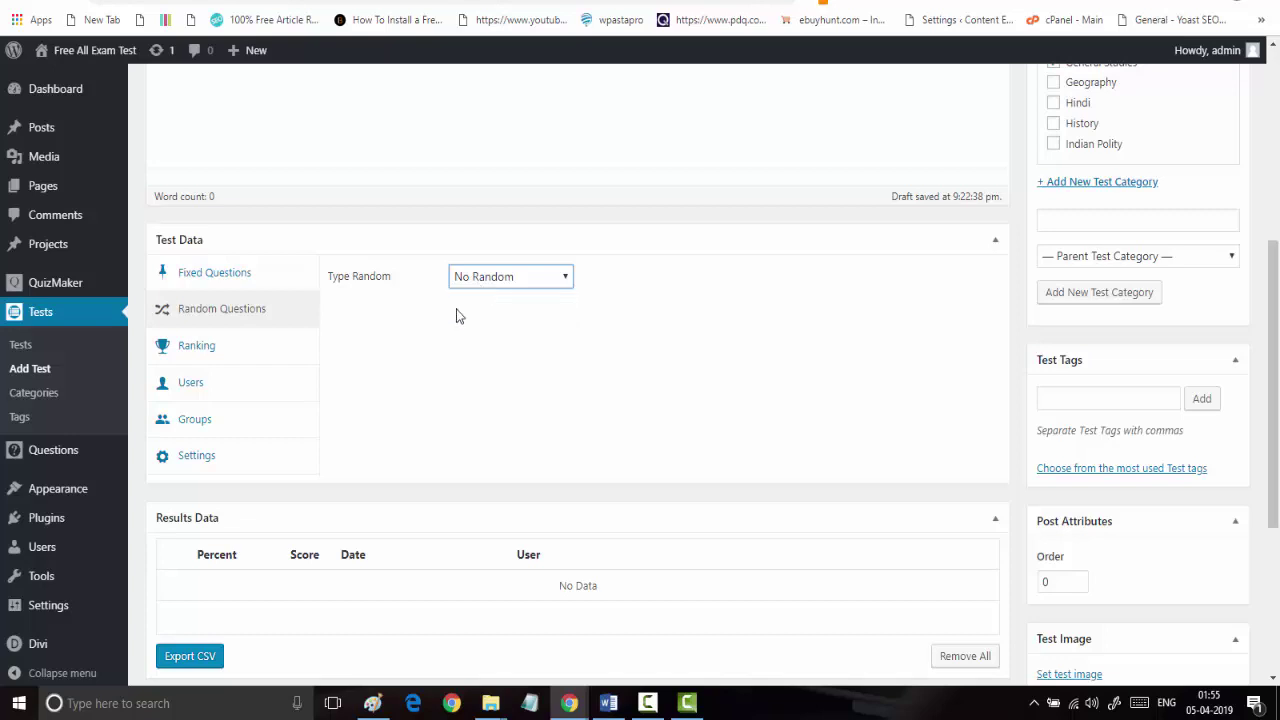
left_click(236, 362)
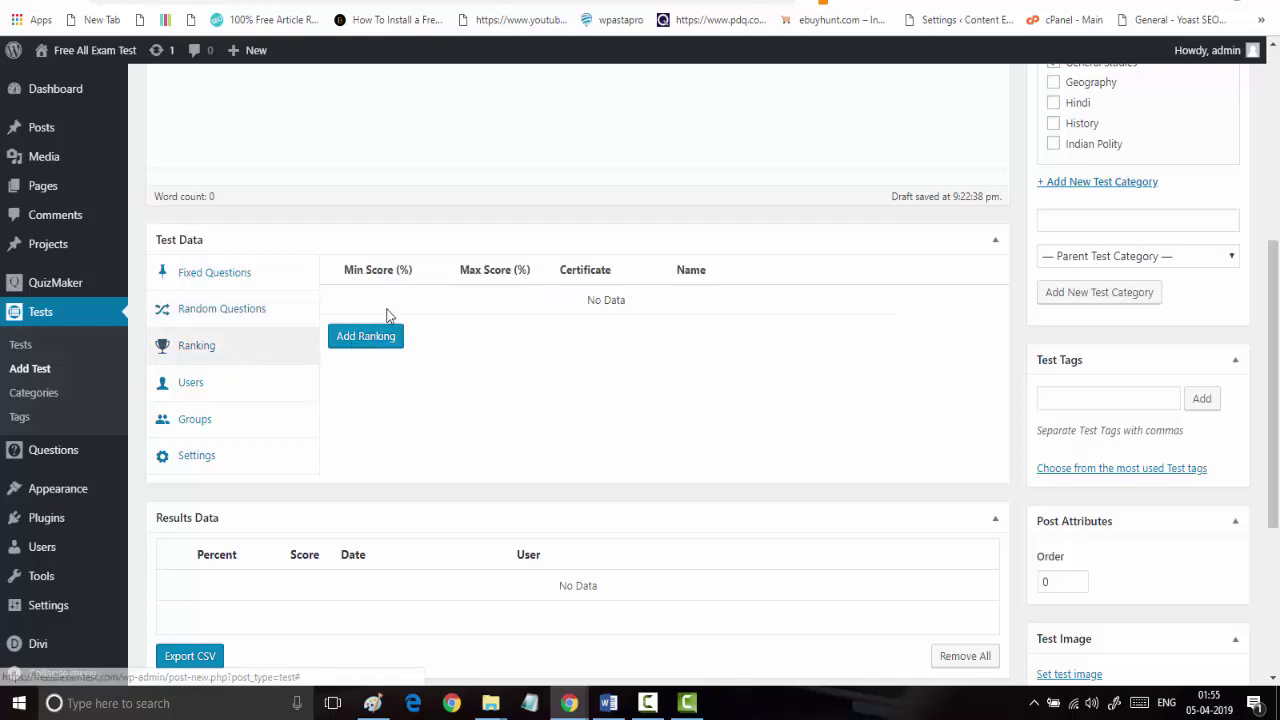
left_click(366, 337)
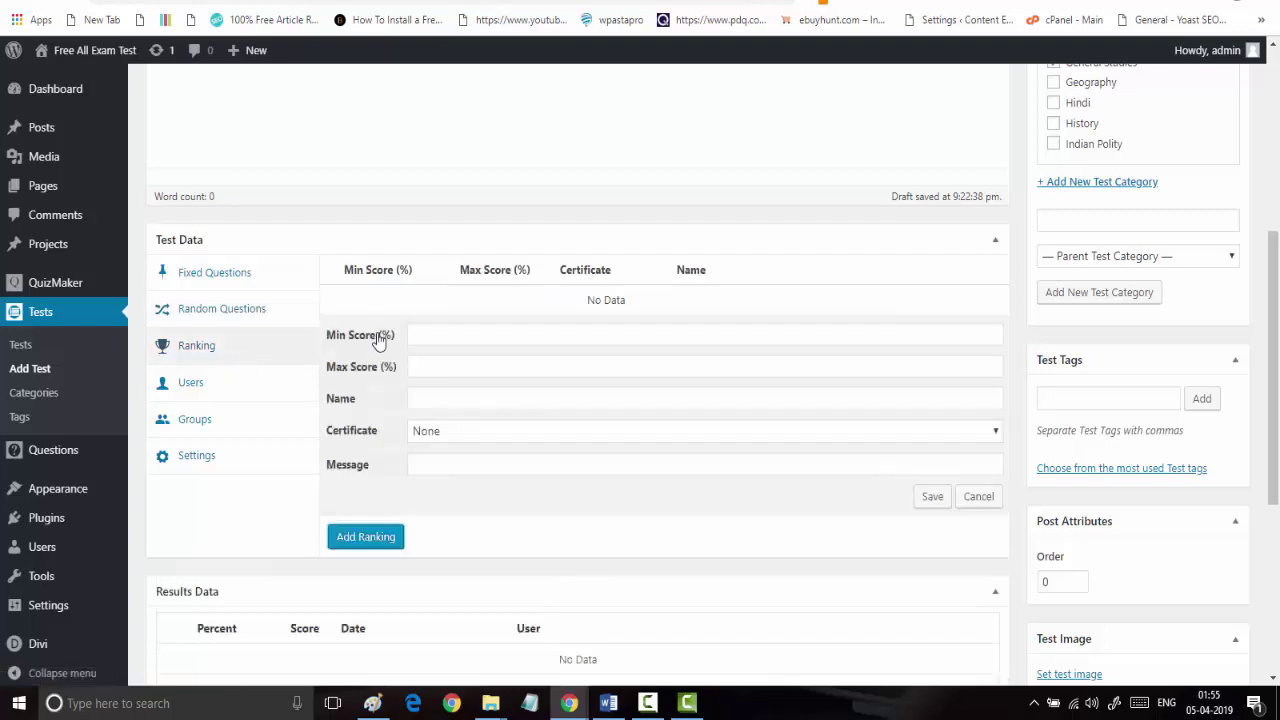
left_click(978, 497)
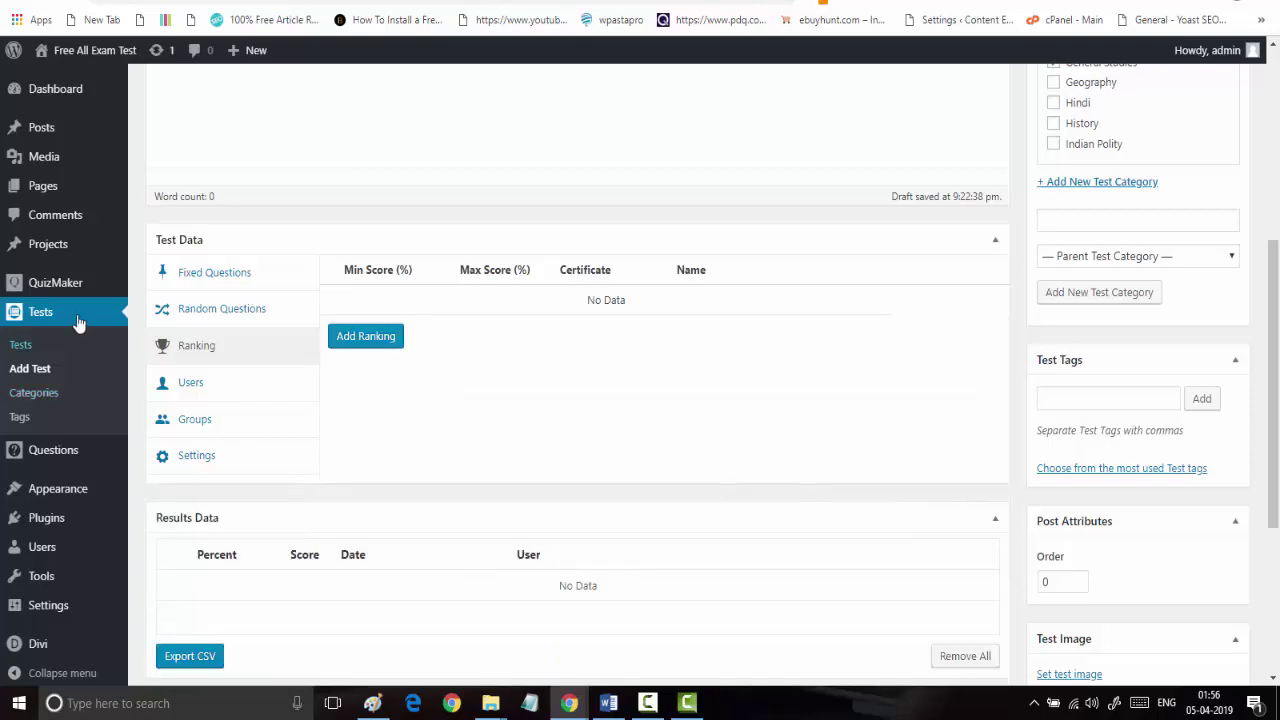
Review the user assignment and group sections of the test's data
mouse_move(65, 288)
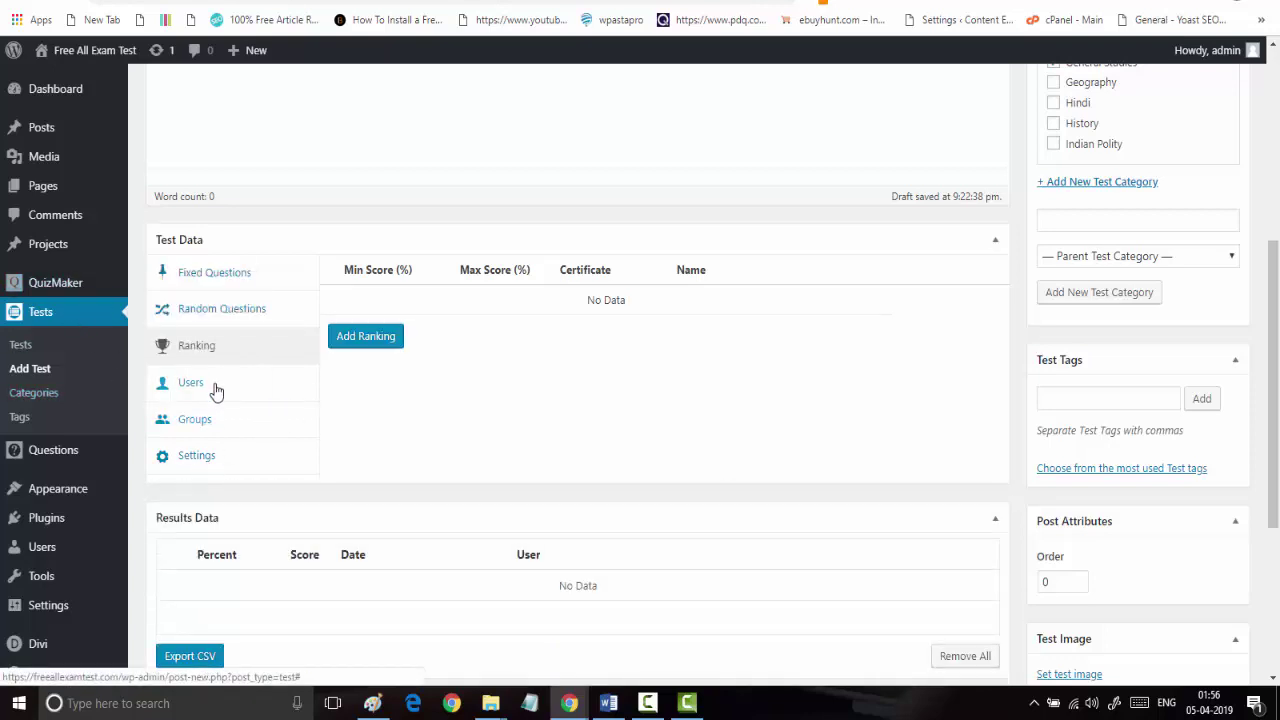
left_click(215, 389)
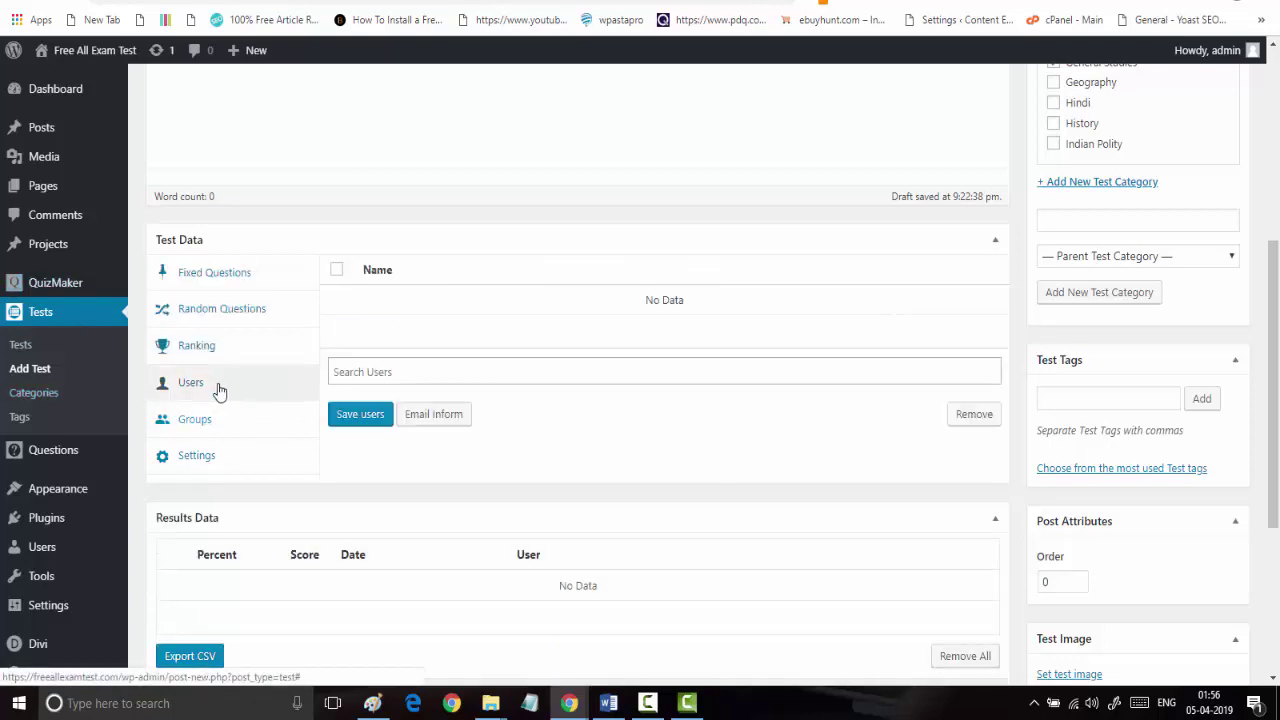
left_click(412, 376)
left_click(750, 487)
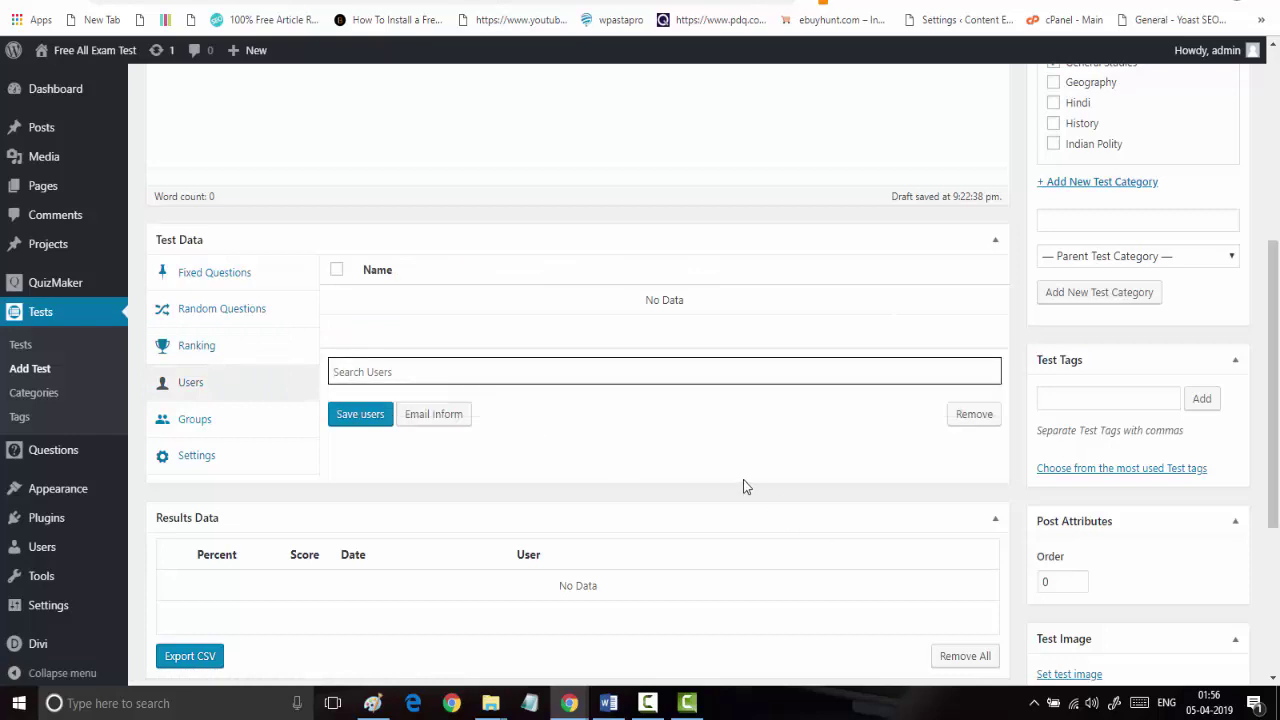
left_click(218, 424)
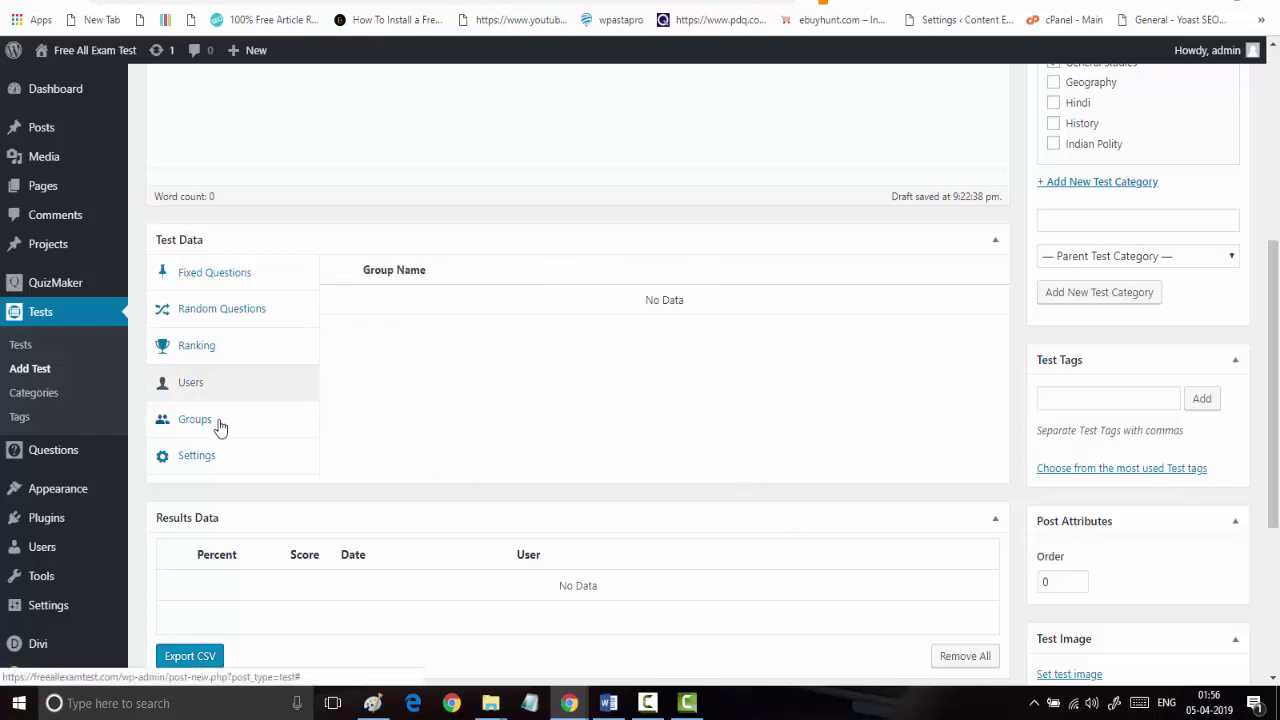
In the test's settings, choose Every Users for Publish for and Normal for Type Testing
left_click(235, 455)
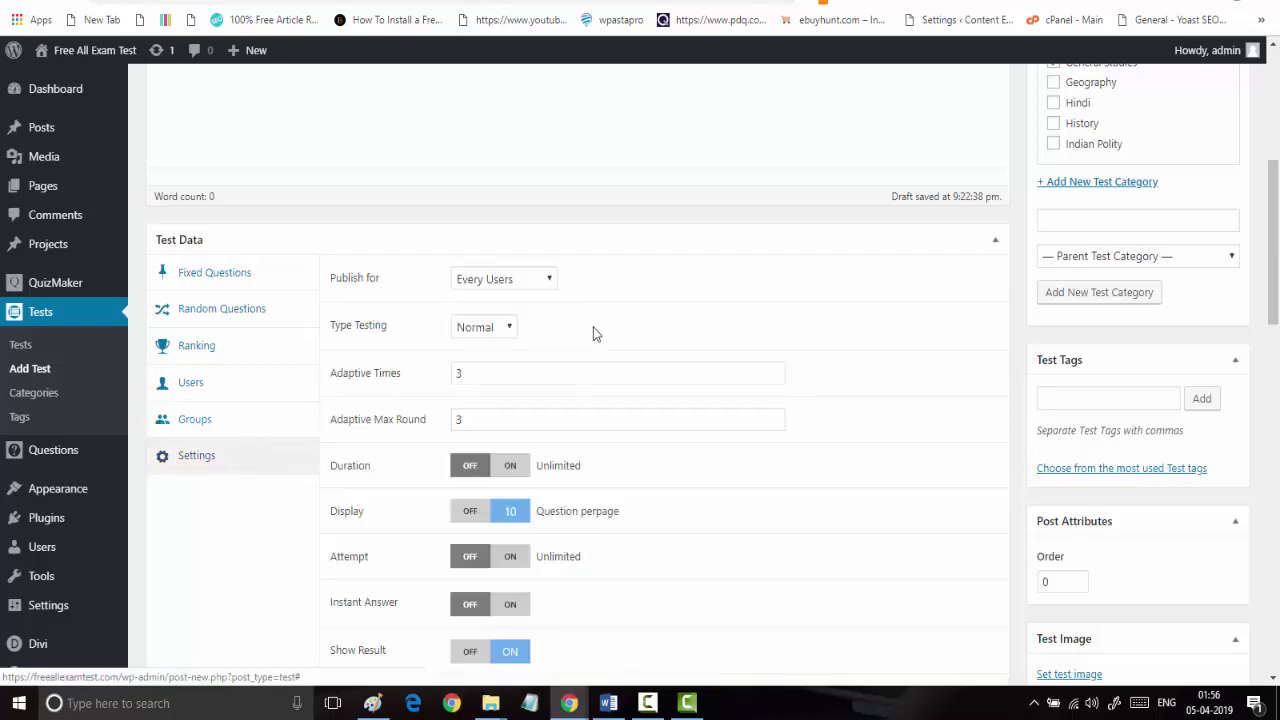
left_click(490, 284)
left_click(490, 284)
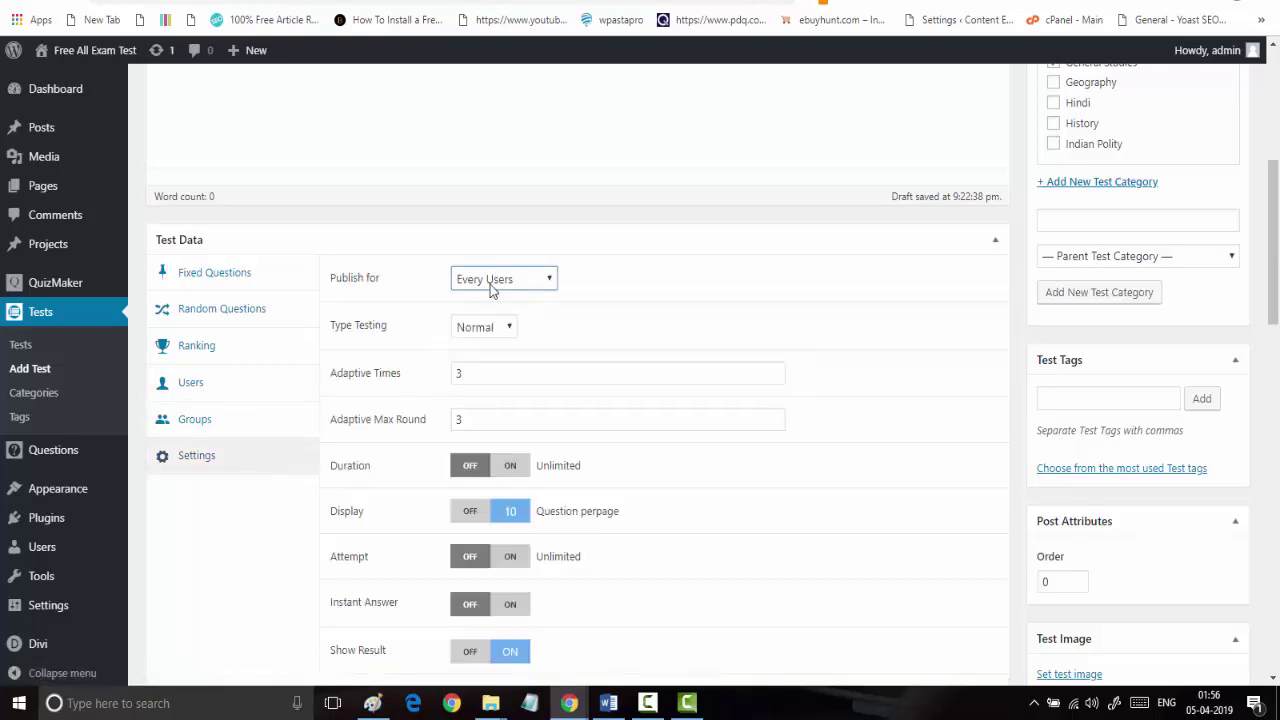
left_click(490, 284)
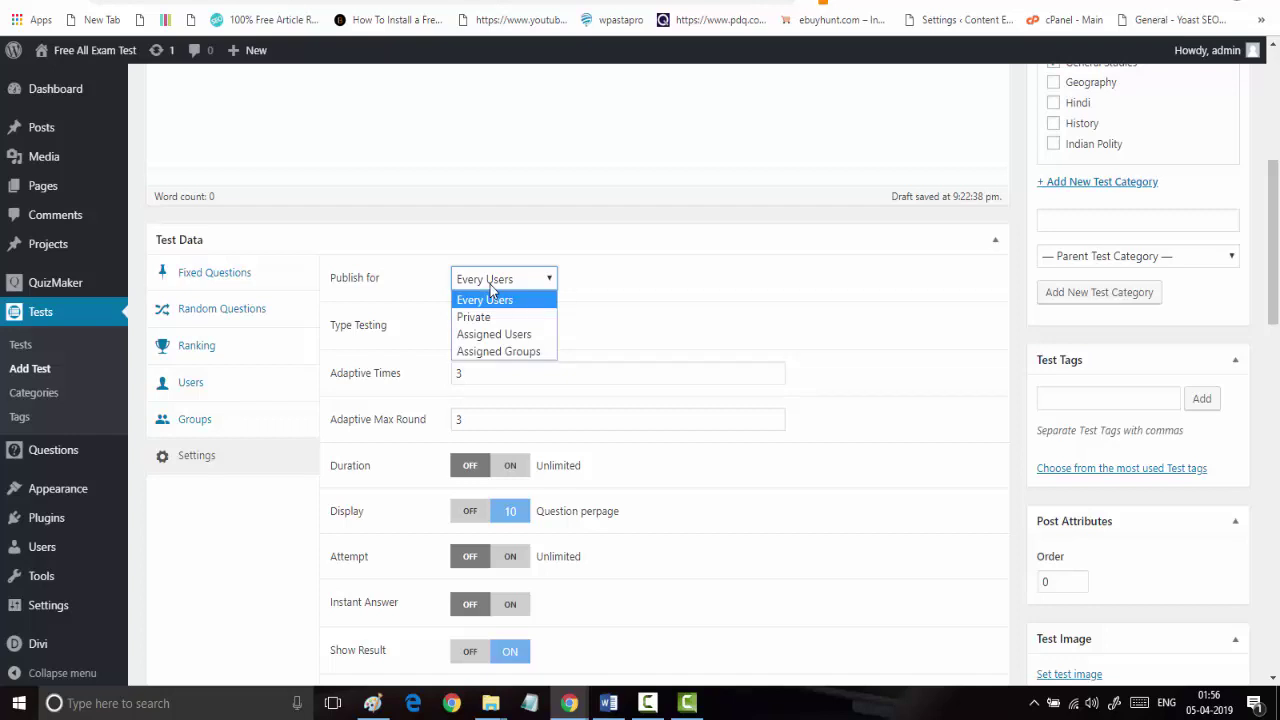
left_click(490, 286)
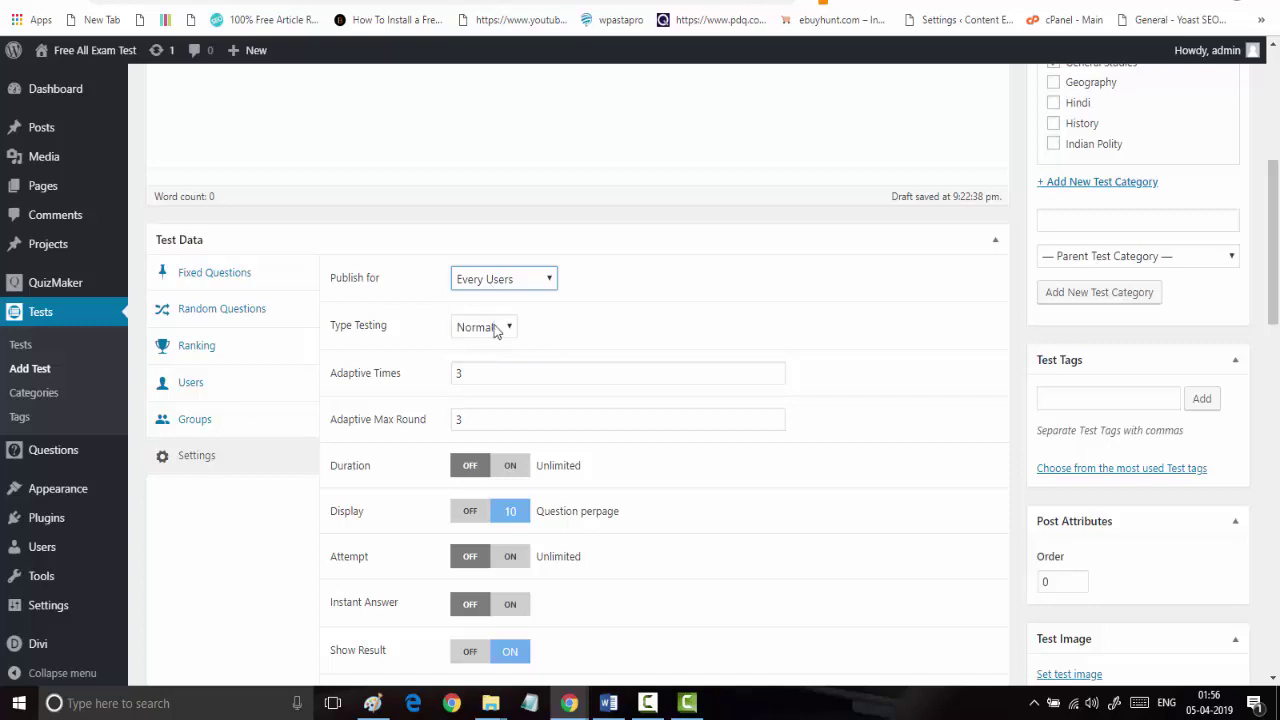
left_click(494, 329)
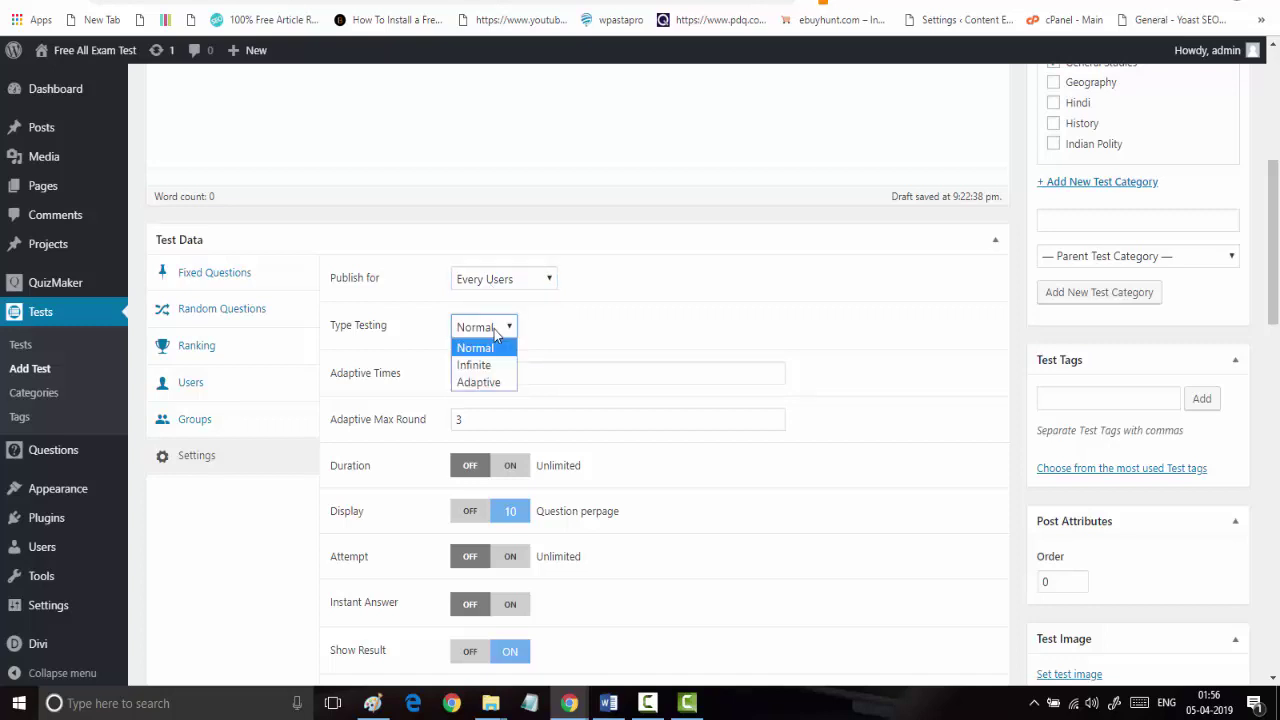
left_click(487, 343)
left_click(485, 368)
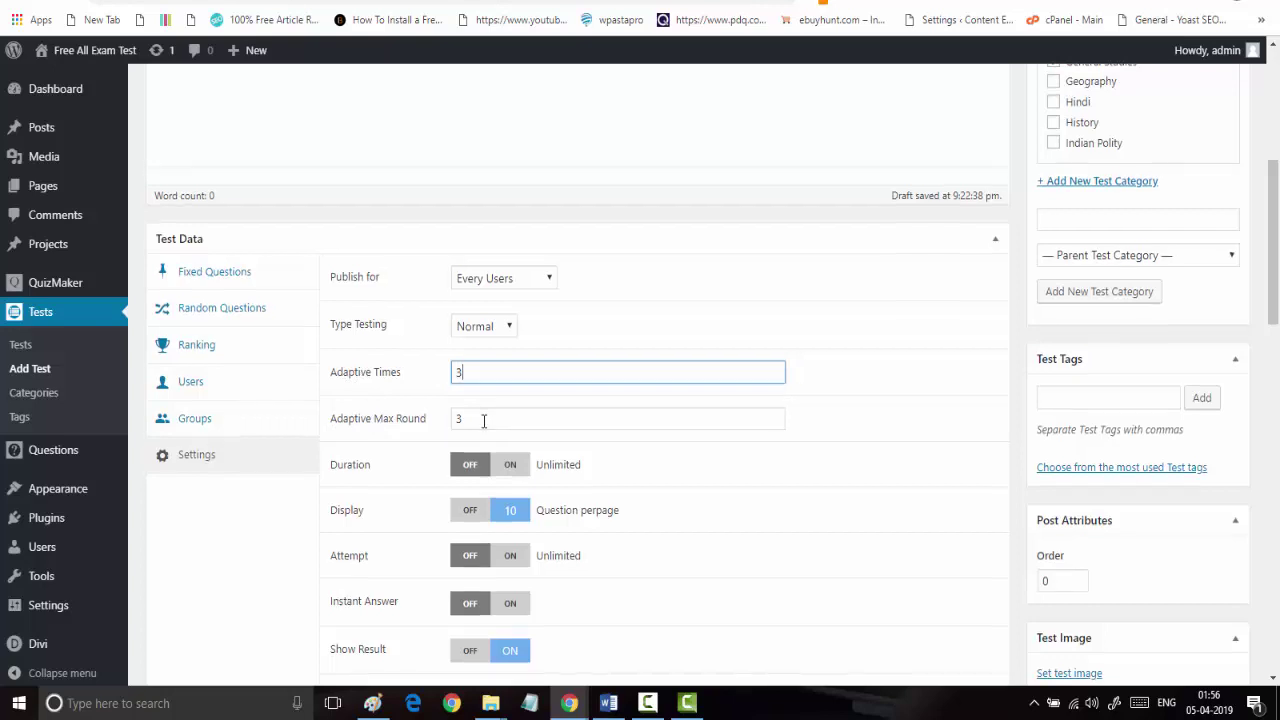
scroll(484, 420, "down", 1)
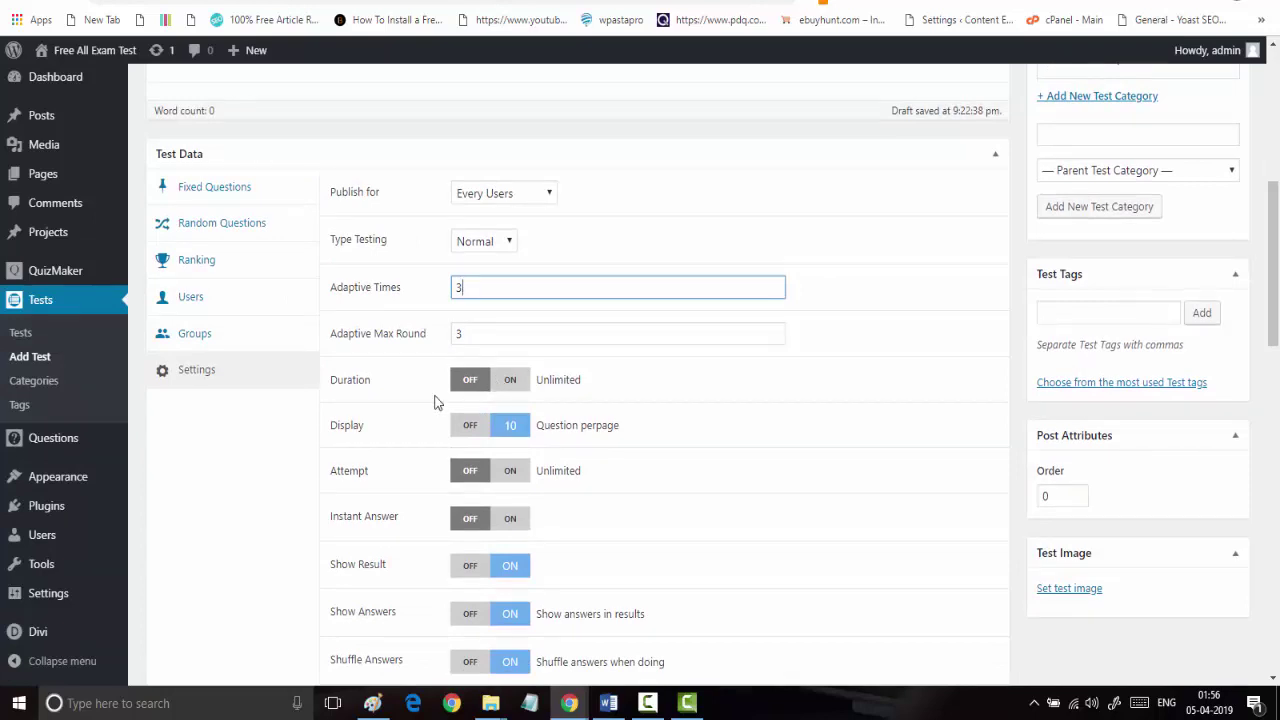
left_click(529, 390)
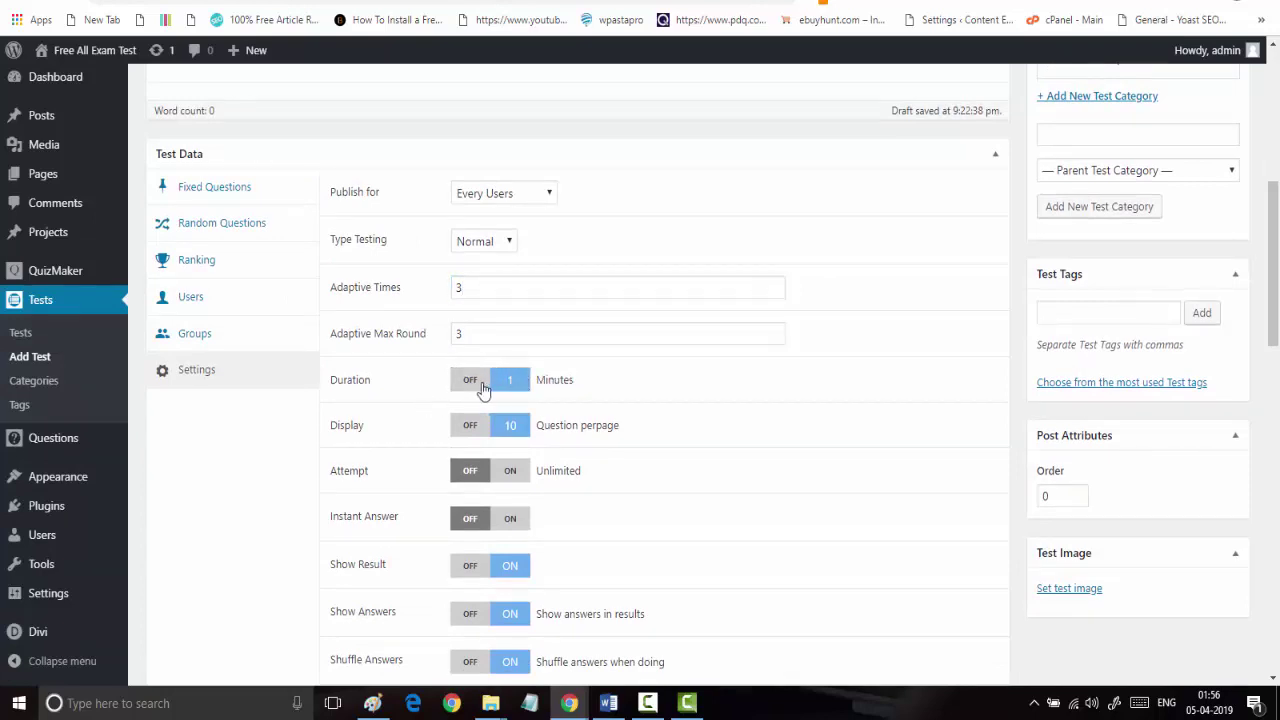
left_click(483, 389)
Switch the test's Display setting off so all questions show in a single page
scroll(482, 385, "down", 1)
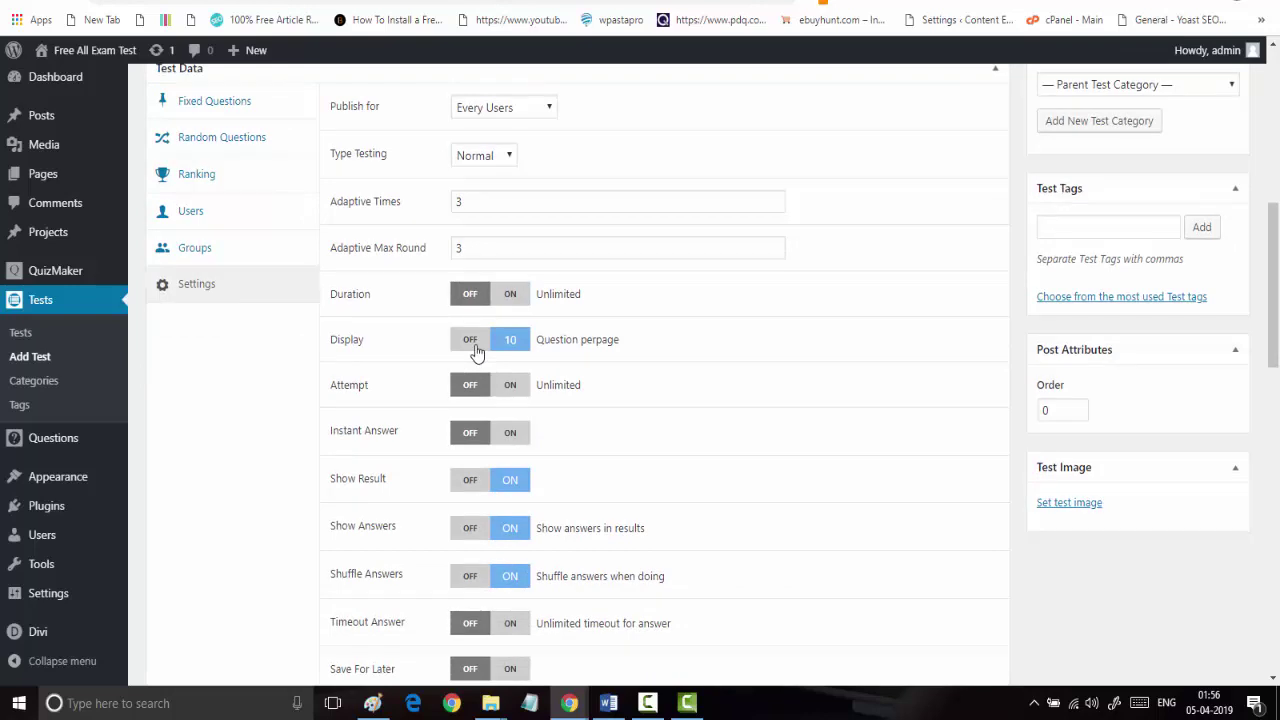
left_click(476, 346)
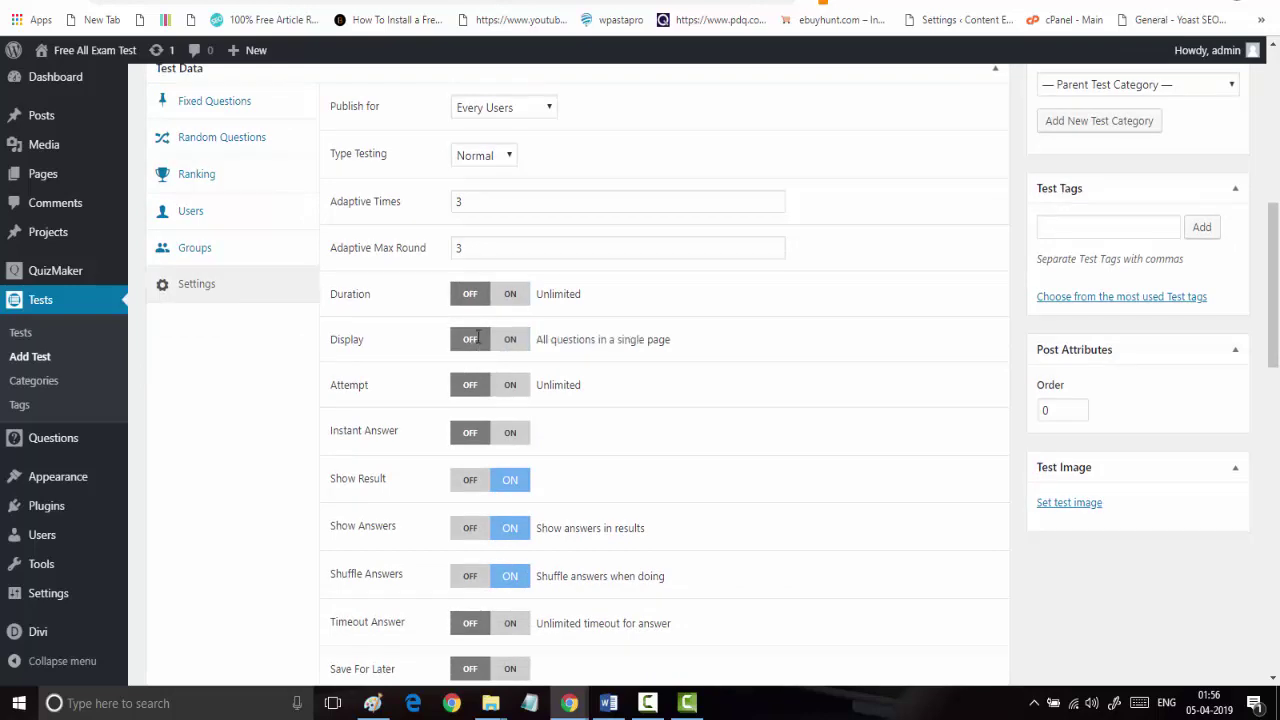
left_click(508, 342)
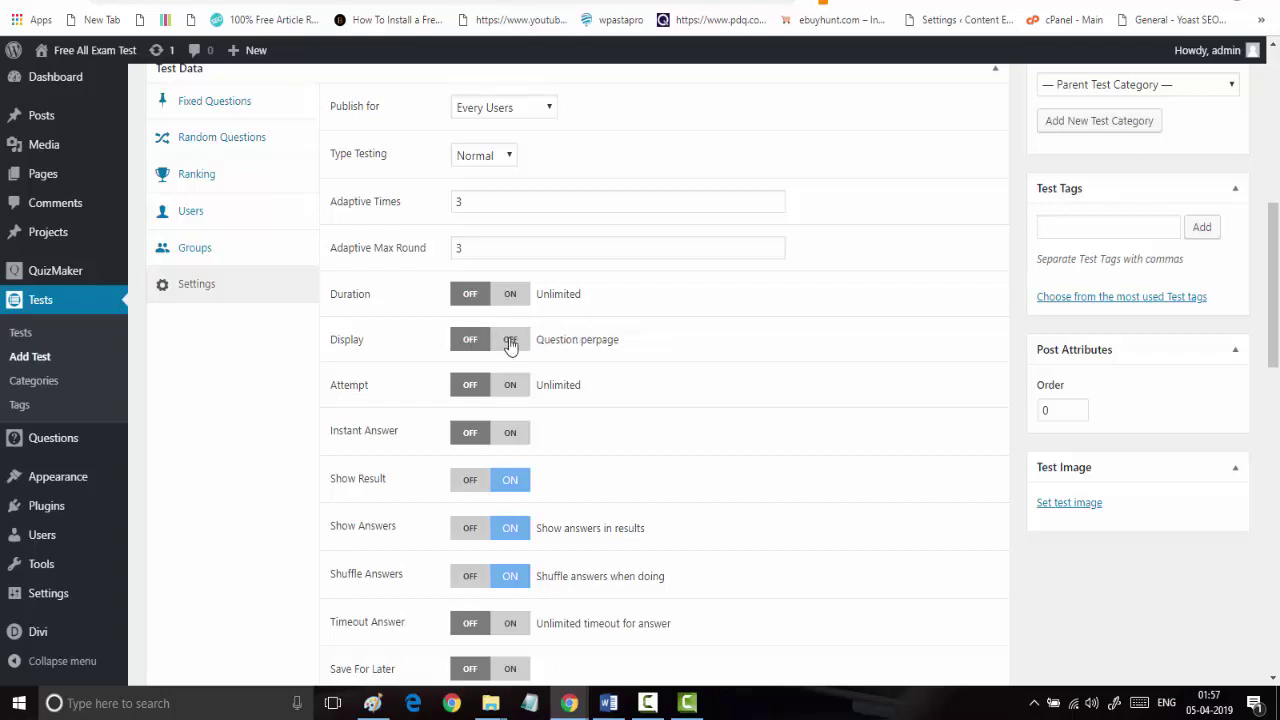
left_click(473, 347)
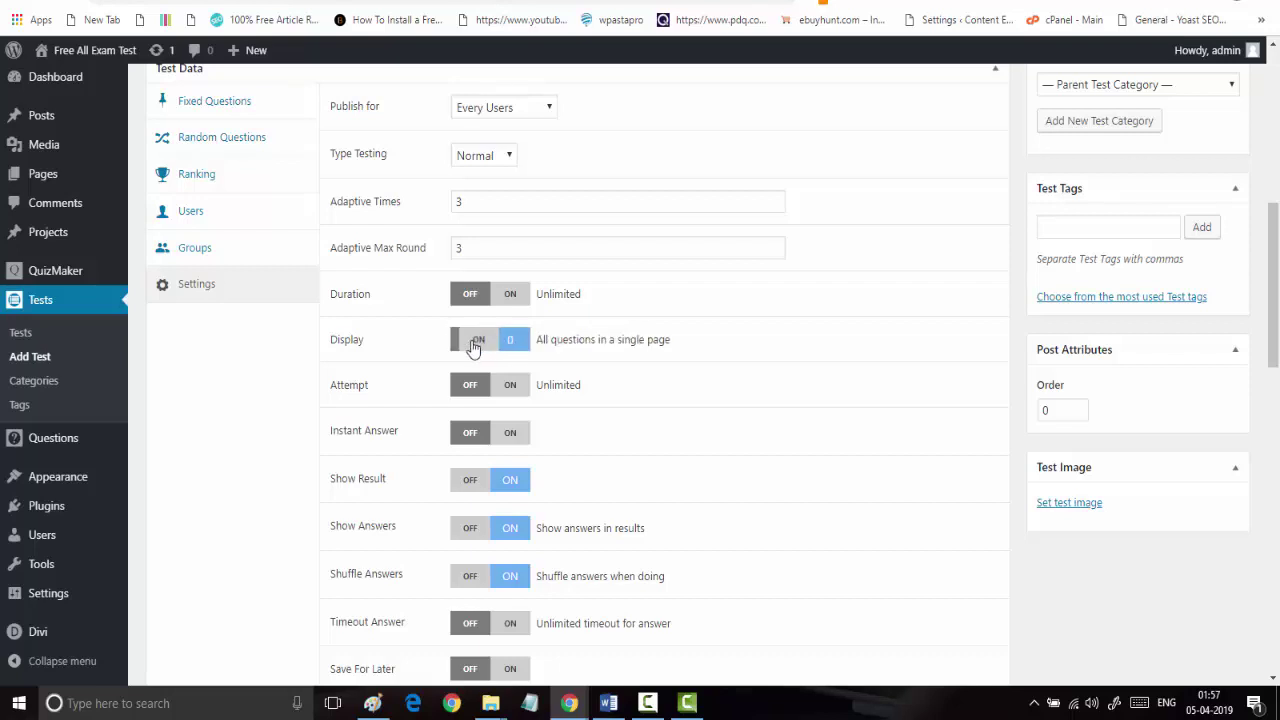
scroll(473, 345, "down", 1)
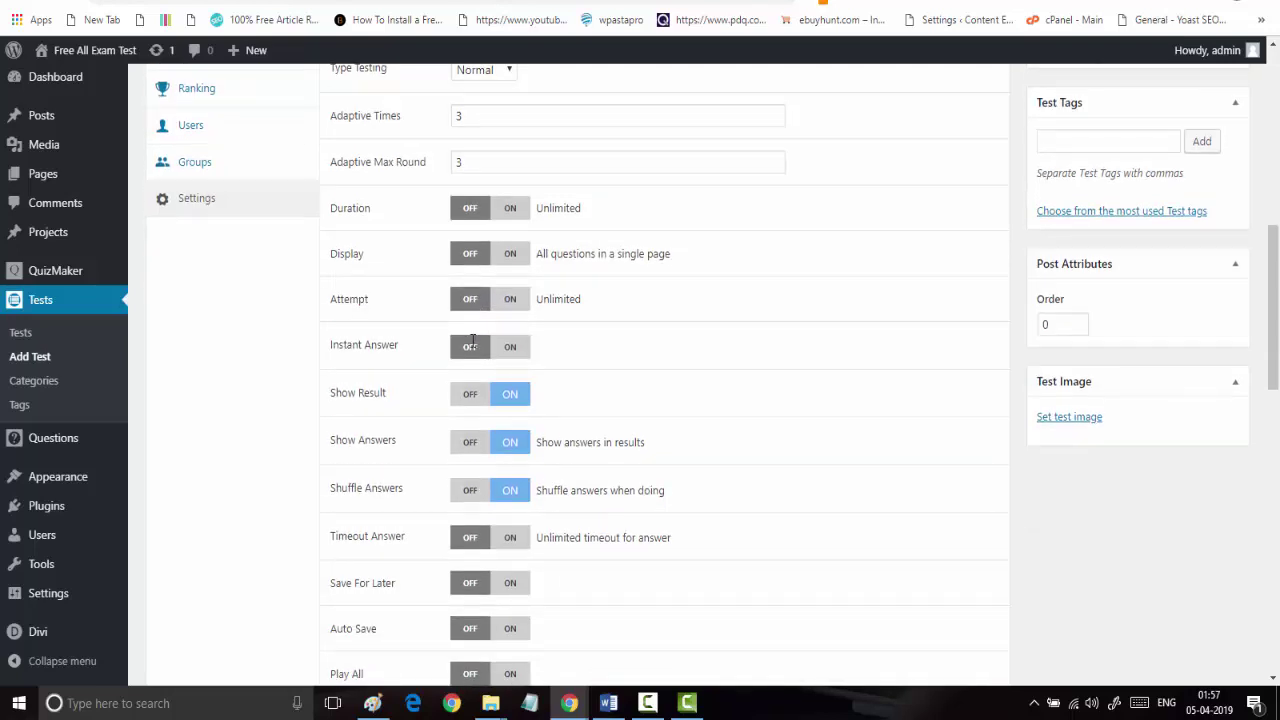
scroll(473, 340, "down", 1)
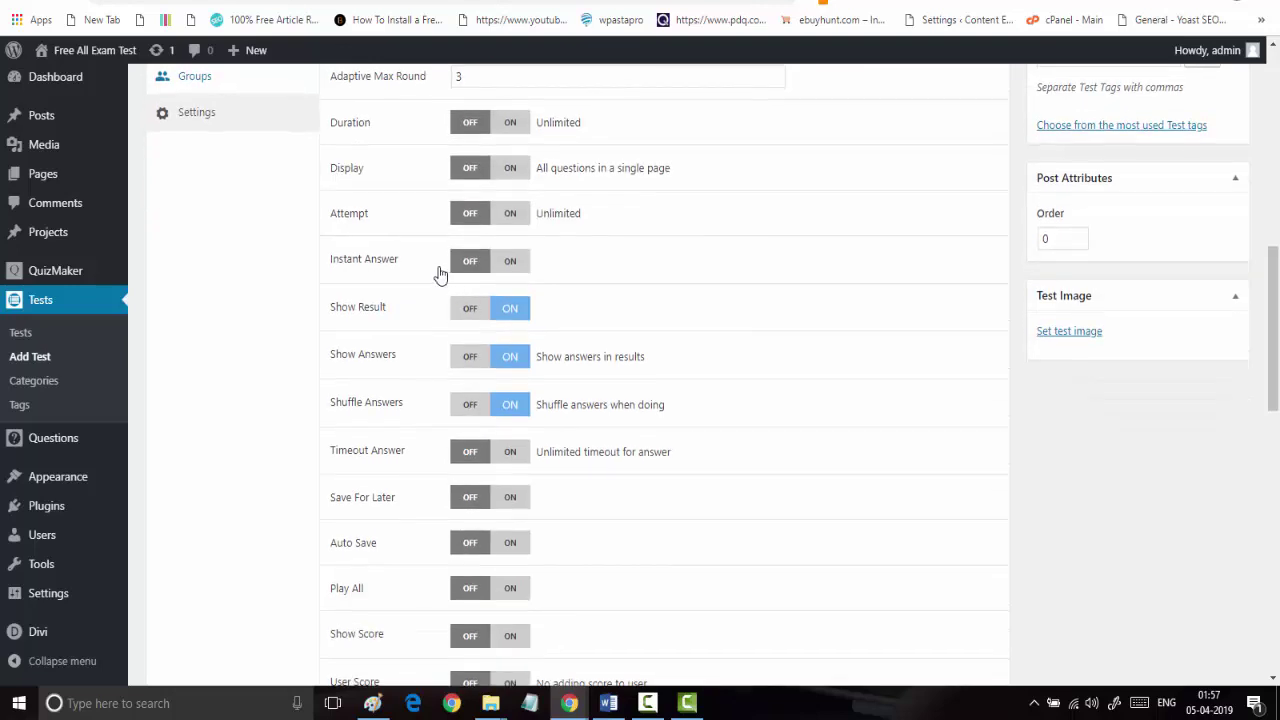
left_click(510, 263)
left_click(476, 267)
Examine the test's remaining settings along with its Results Data, Excerpt and Discussion sections
scroll(481, 347, "down", 1)
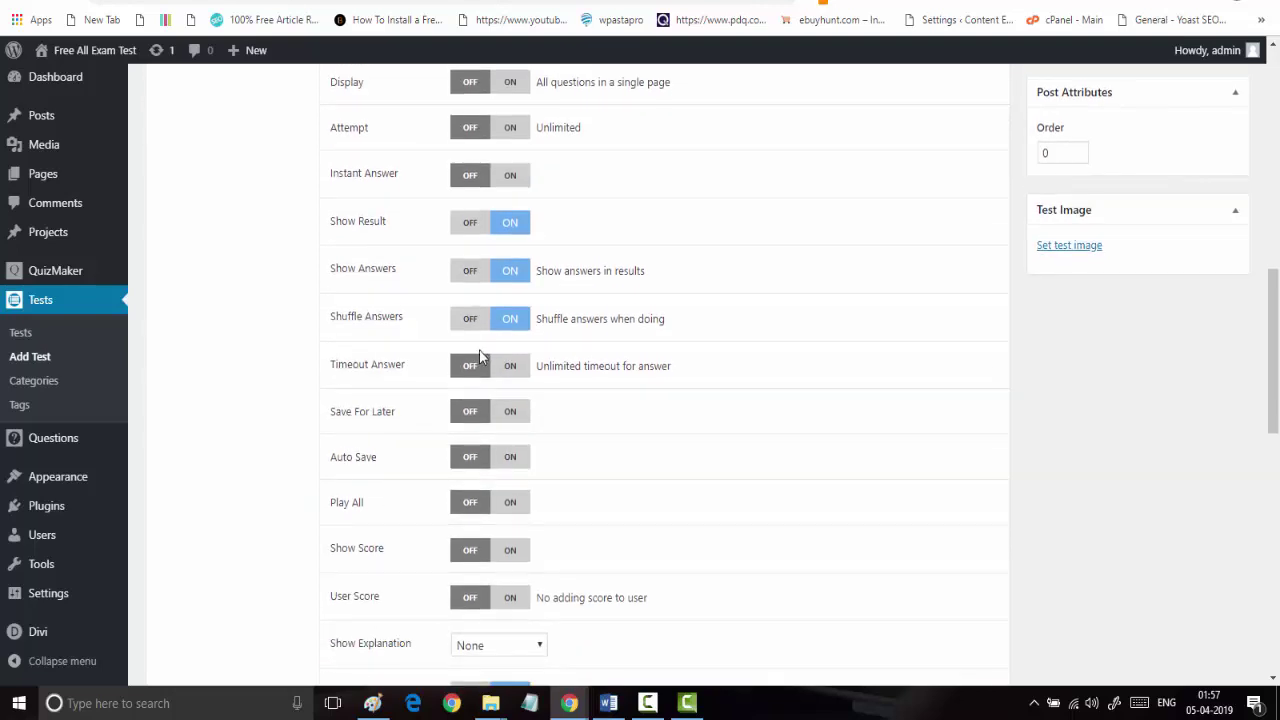
scroll(478, 376, "down", 2)
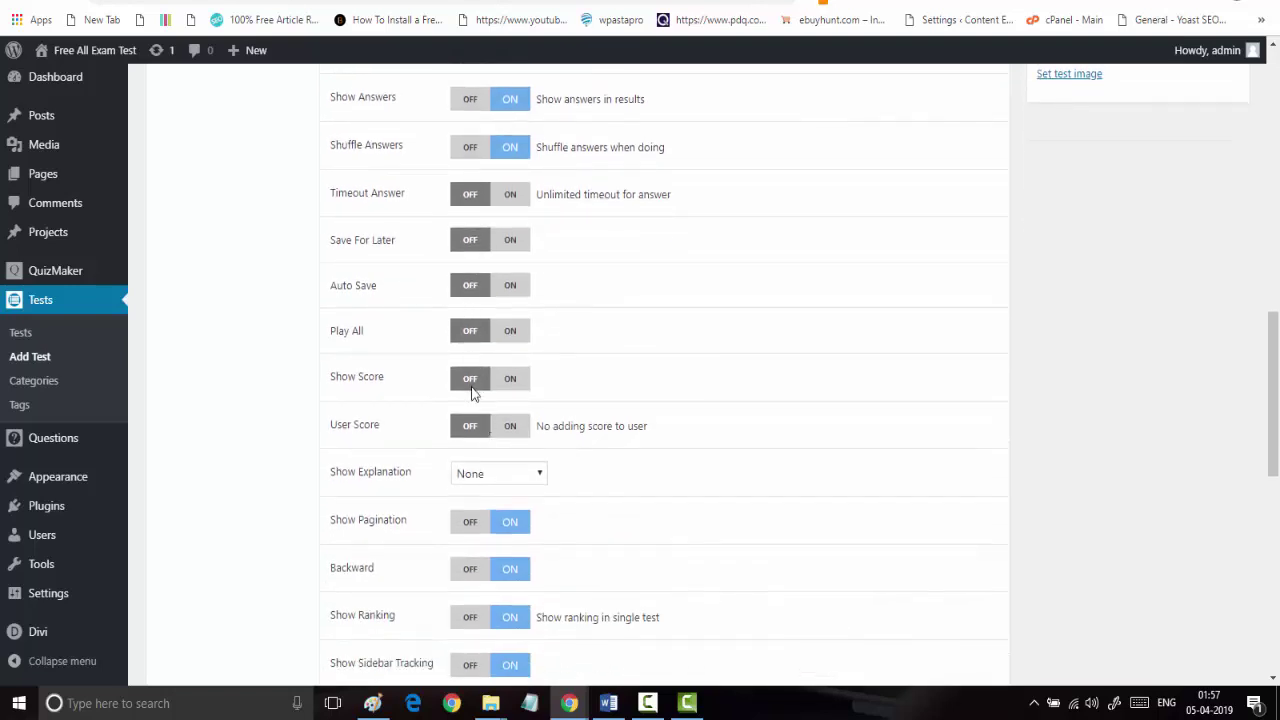
scroll(474, 395, "down", 3)
scroll(474, 395, "down", 2)
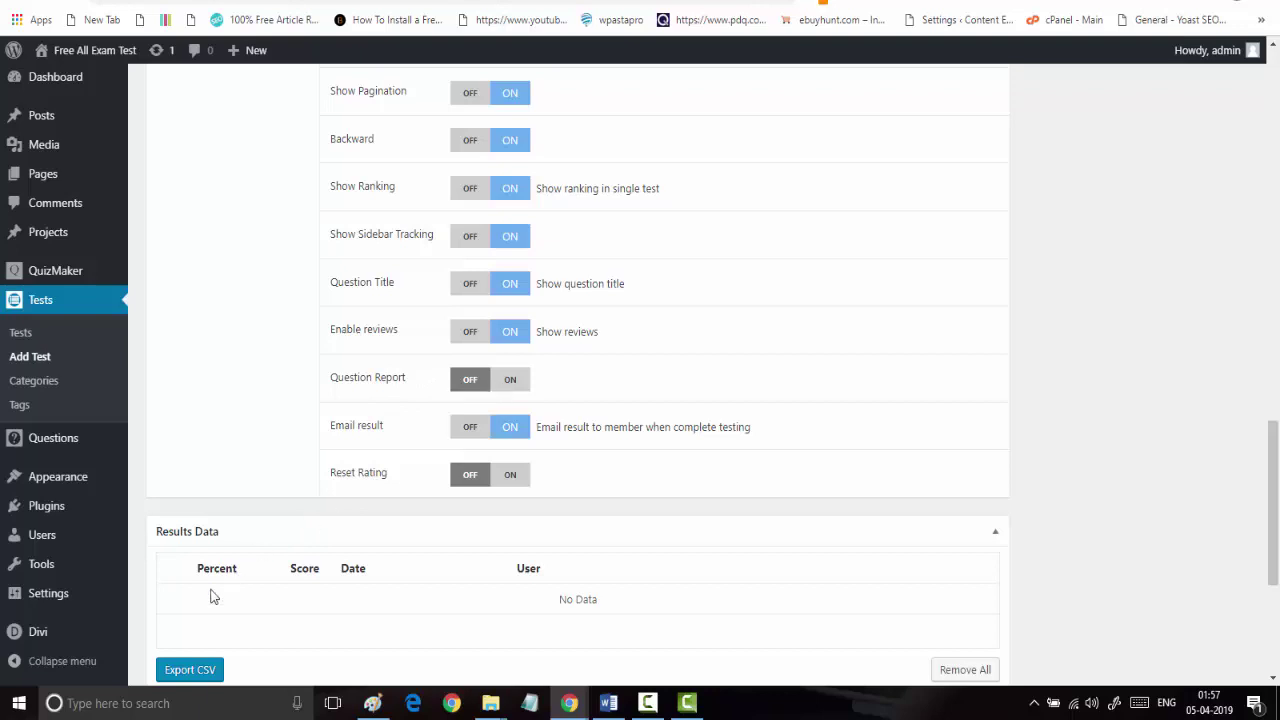
scroll(250, 587, "down", 4)
scroll(277, 557, "up", 1)
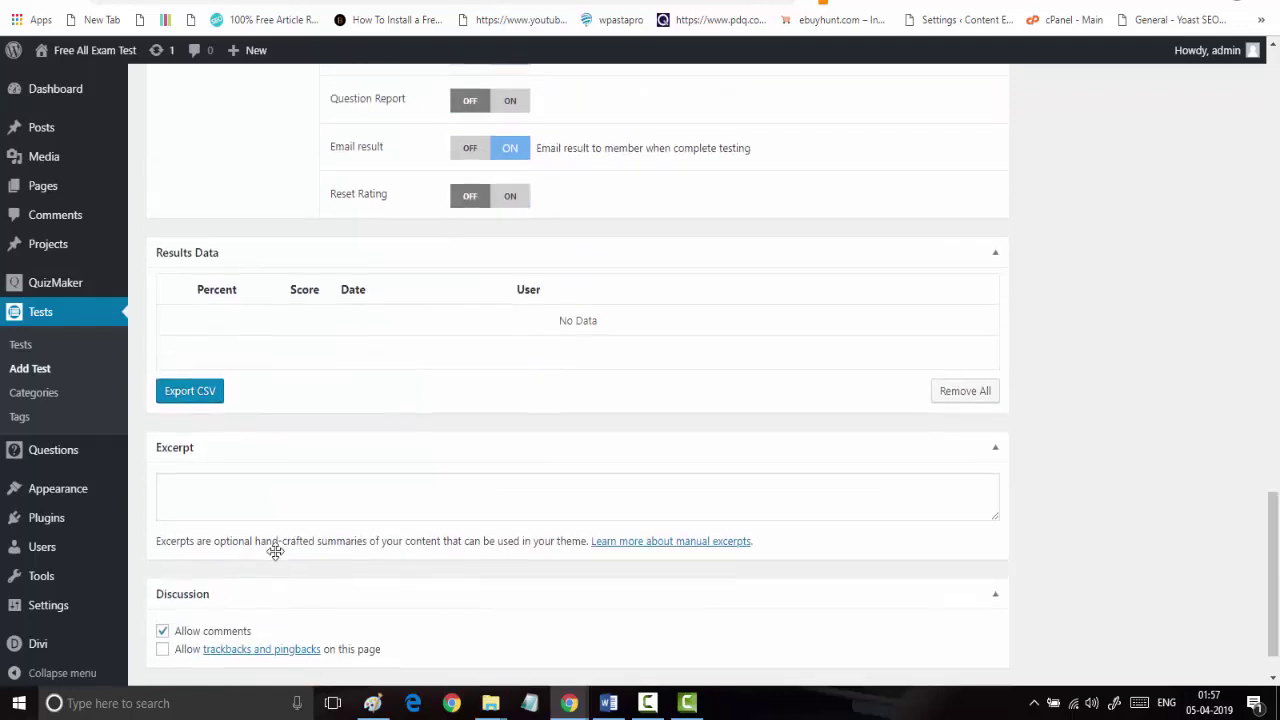
scroll(277, 557, "down", 1)
Publish the GS TEST Demo test and check its saved fixed questions
scroll(316, 540, "up", 15)
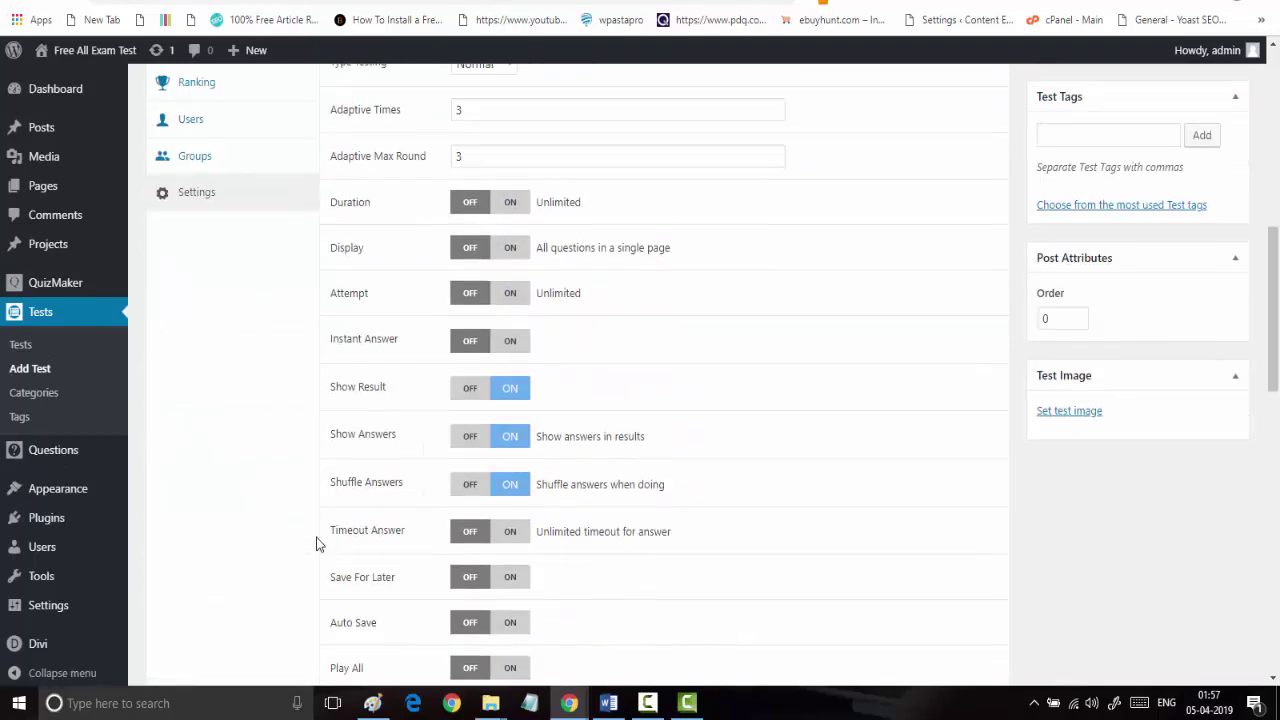
left_click(1214, 274)
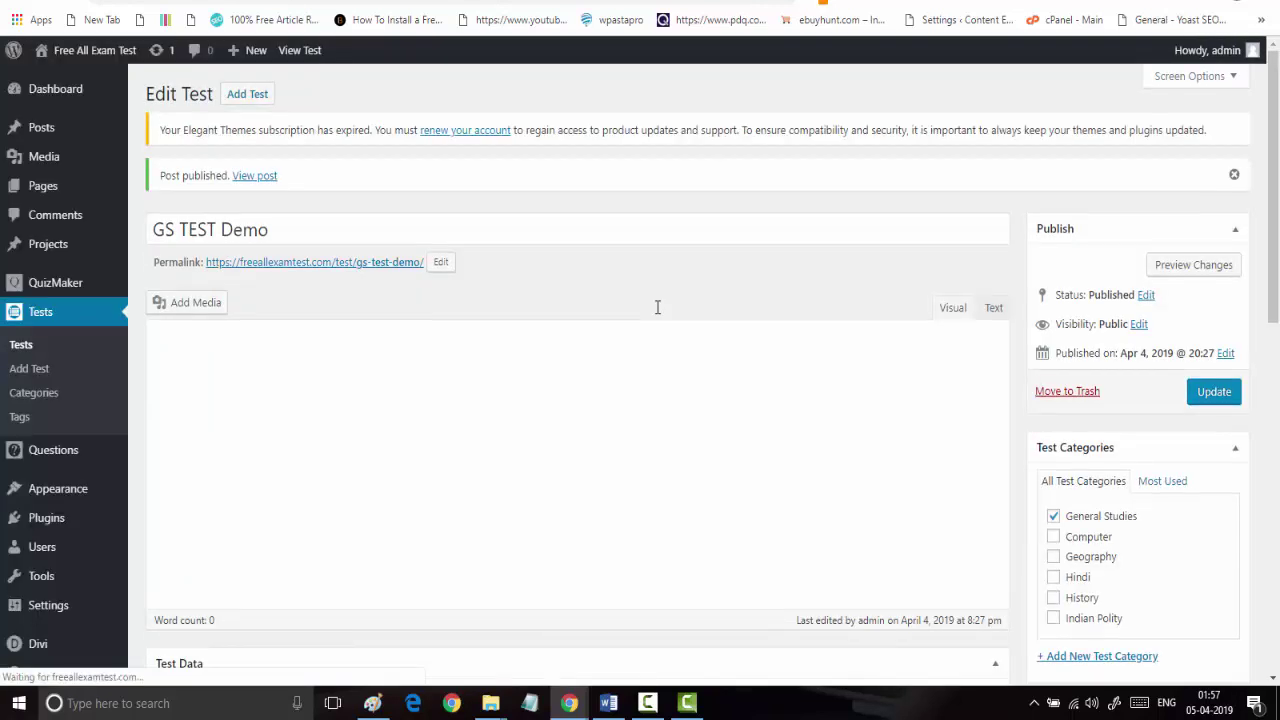
scroll(657, 307, "down", 4)
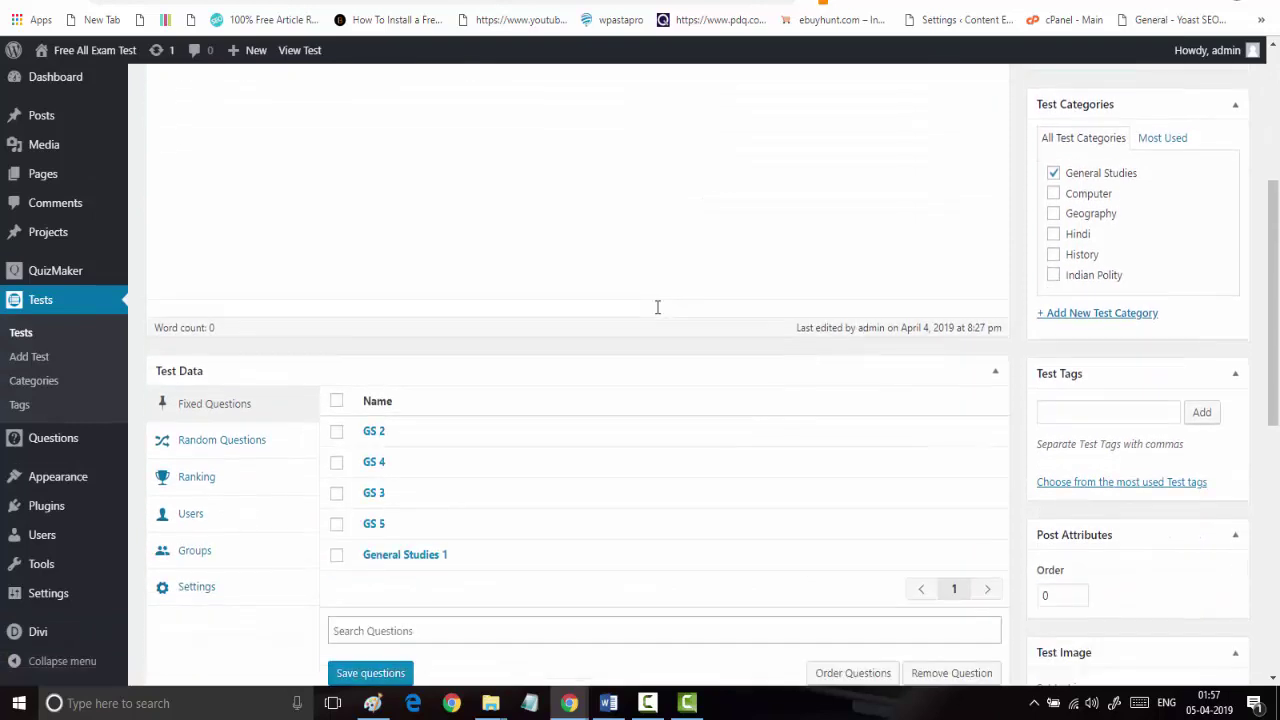
scroll(657, 307, "up", 1)
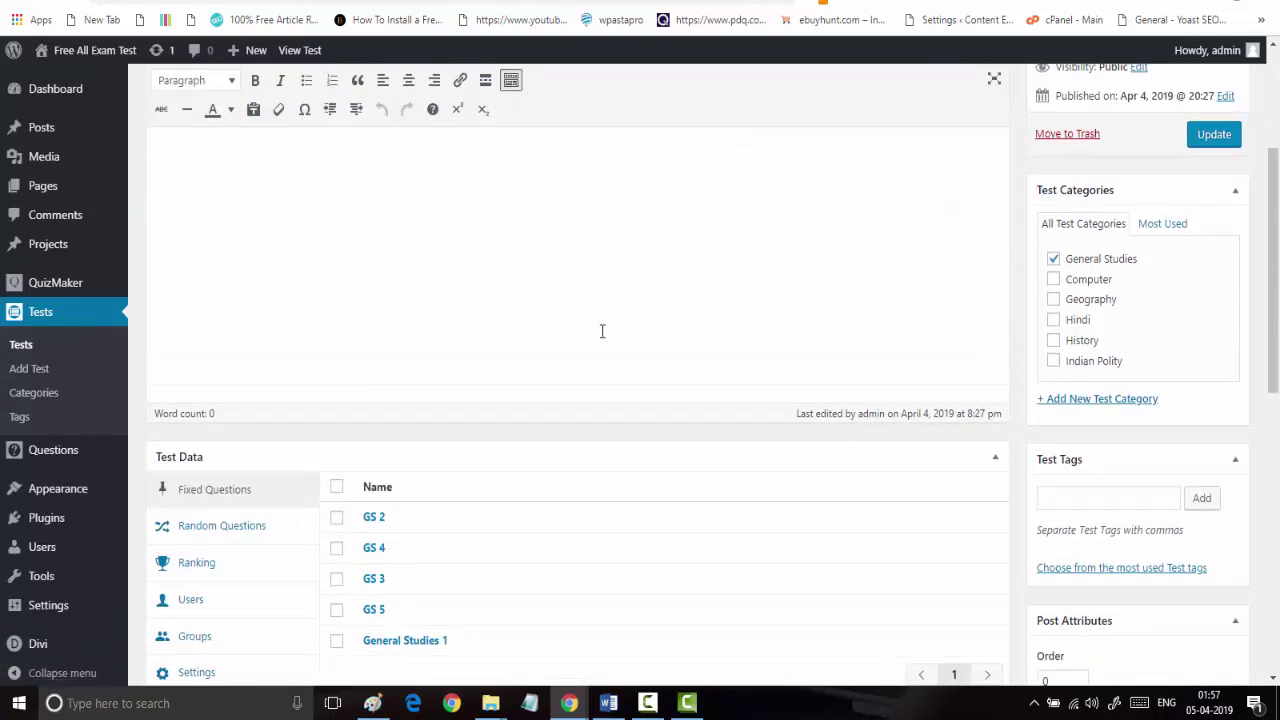
scroll(580, 357, "up", 3)
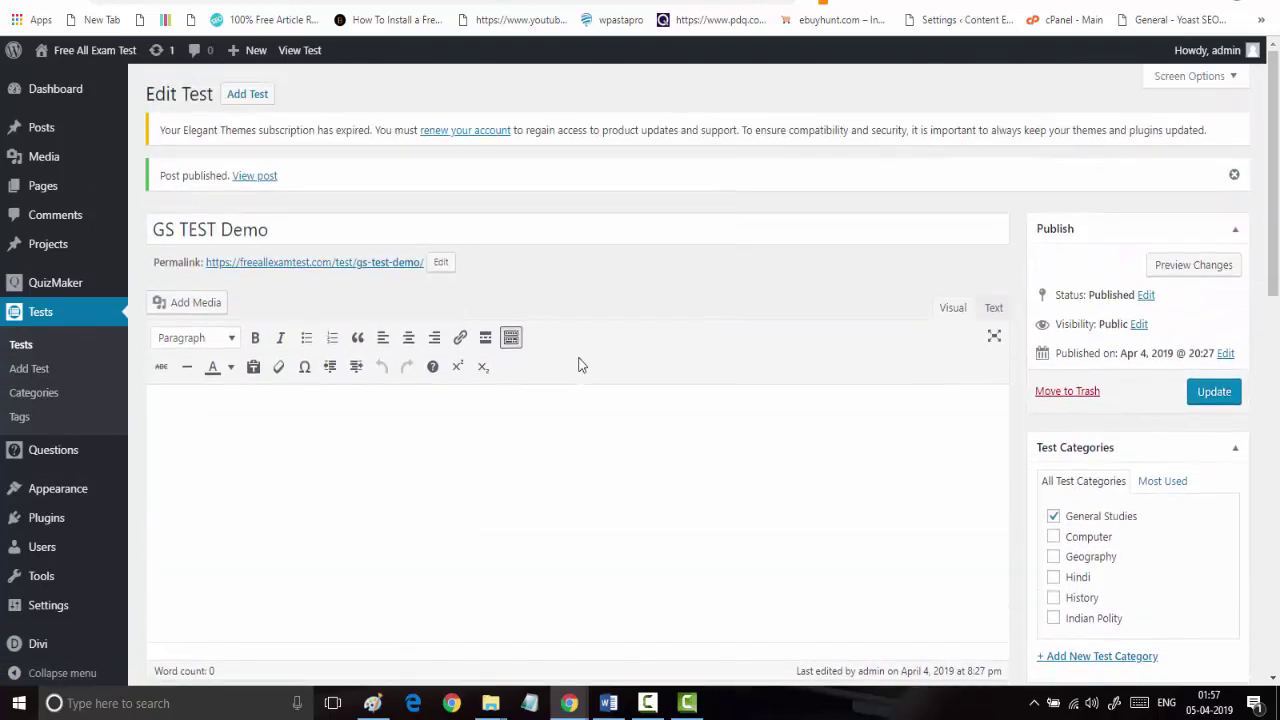
Open the GS TEST Demo permalink in a new browser tab and start the test
right_click(352, 265)
left_click(365, 280)
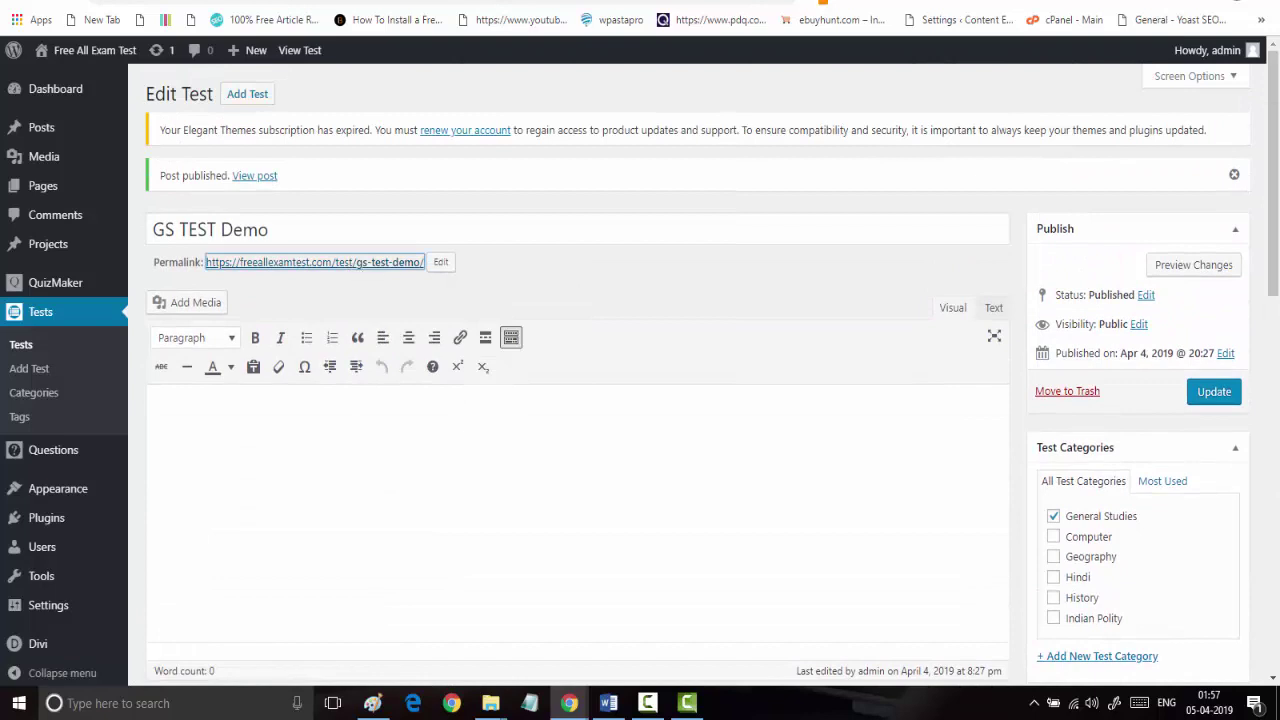
key("ctrl+Tab")
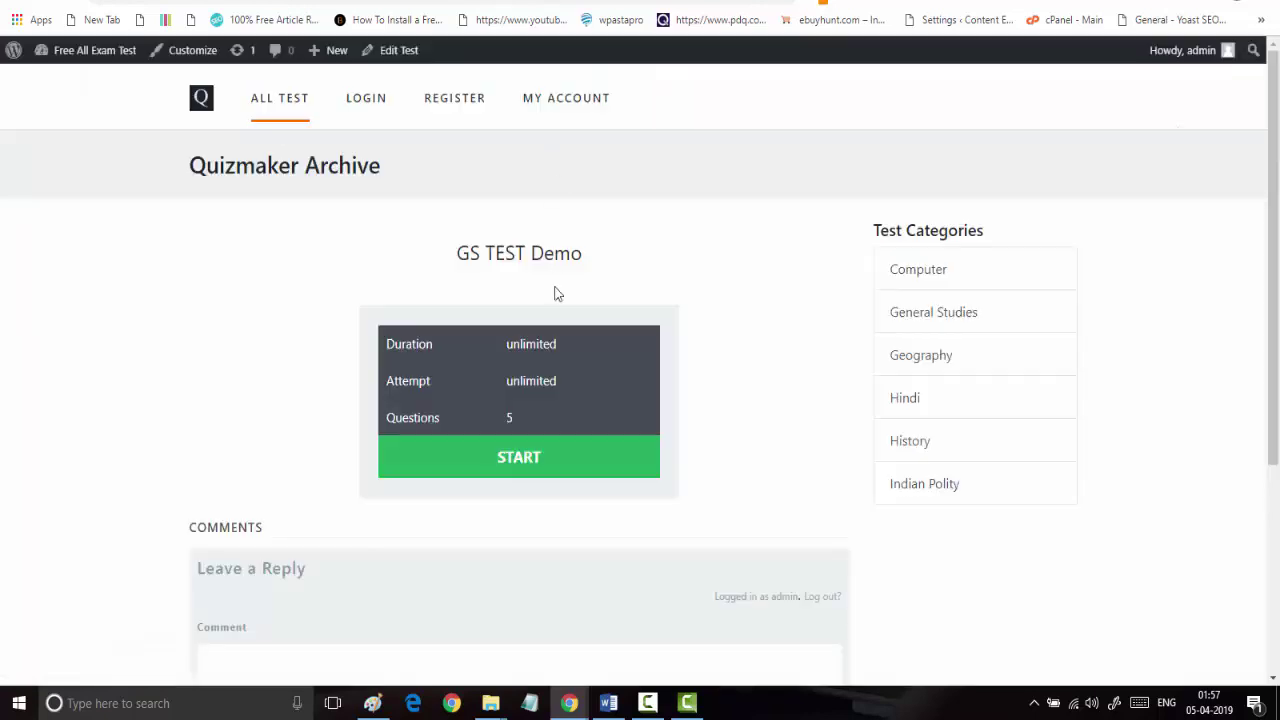
left_click(533, 458)
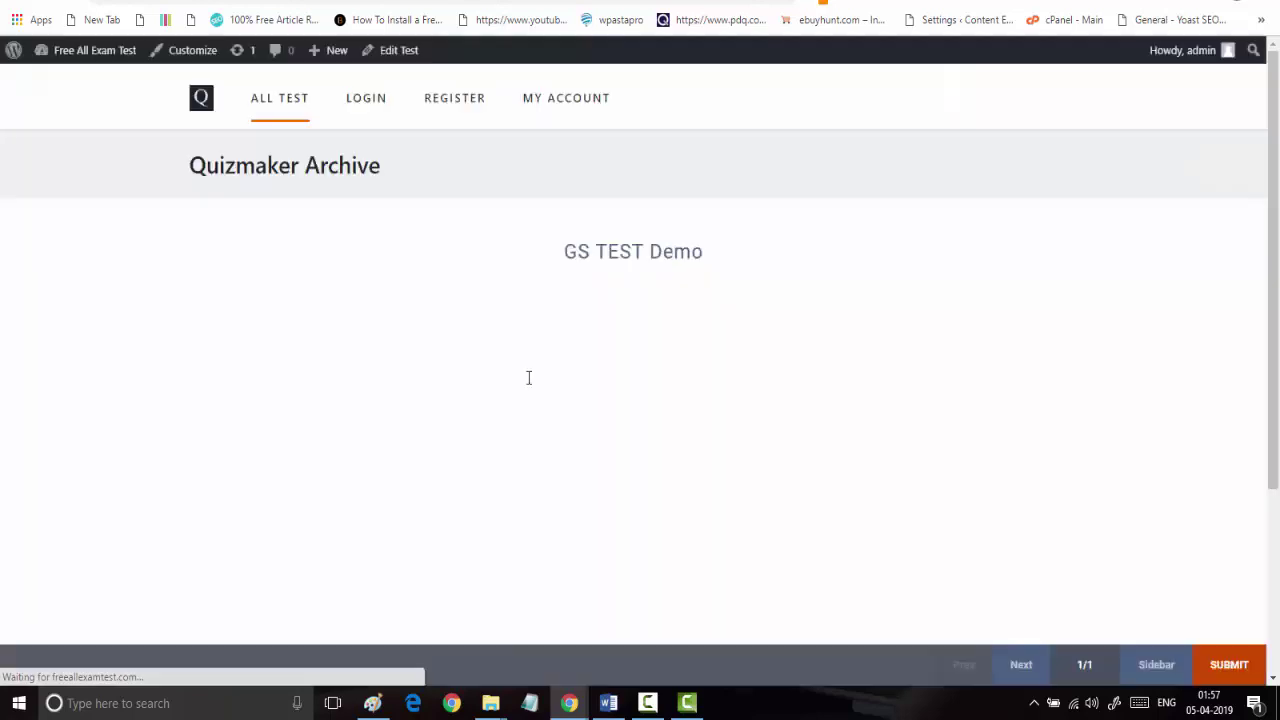
scroll(563, 287, "down", 2)
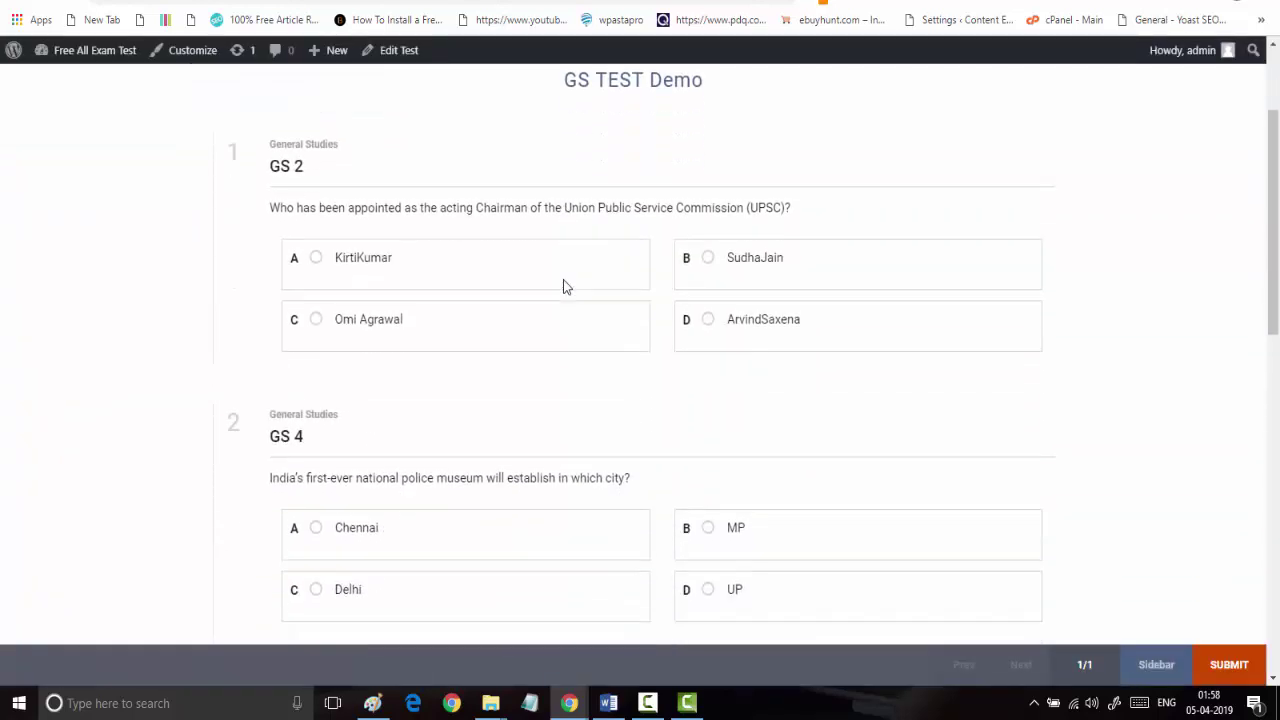
scroll(566, 286, "up", 2)
Compare the test's edit page with the running test and view its first questions
key("ctrl+shift+Tab")
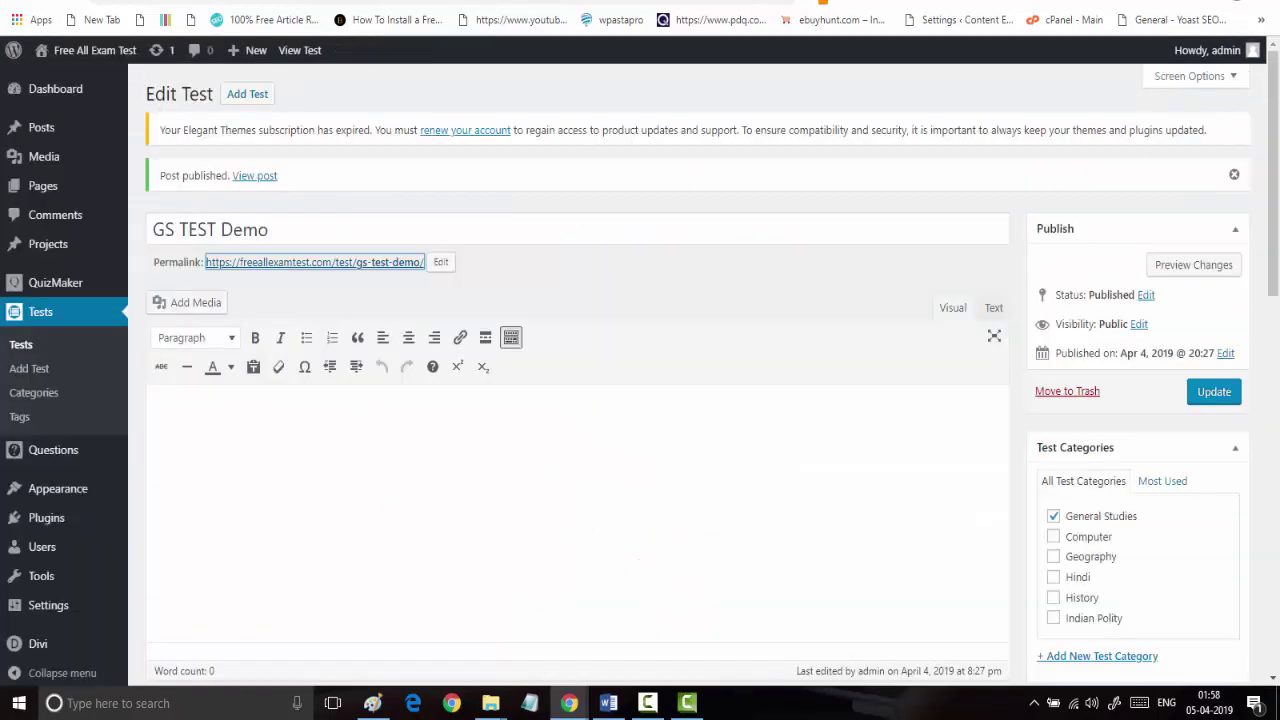
key("ctrl+Tab")
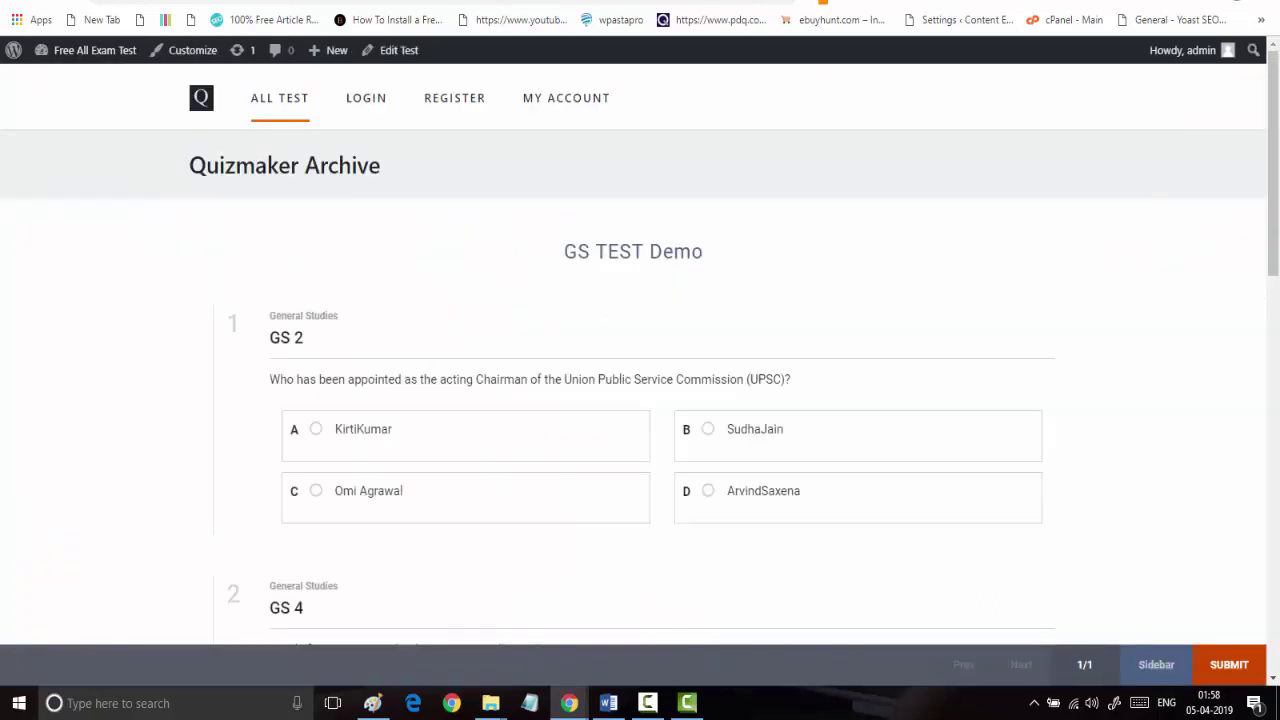
key("ctrl+shift+Tab")
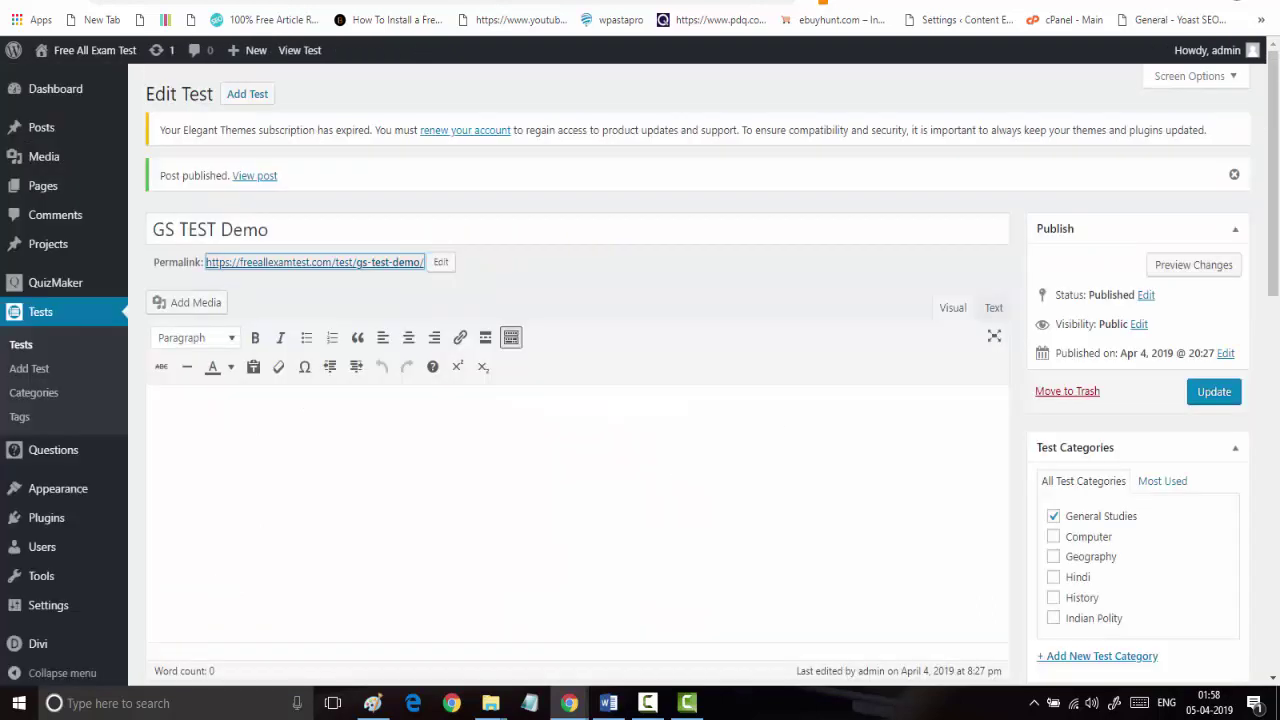
key("ctrl+Tab")
scroll(520, 222, "down", 2)
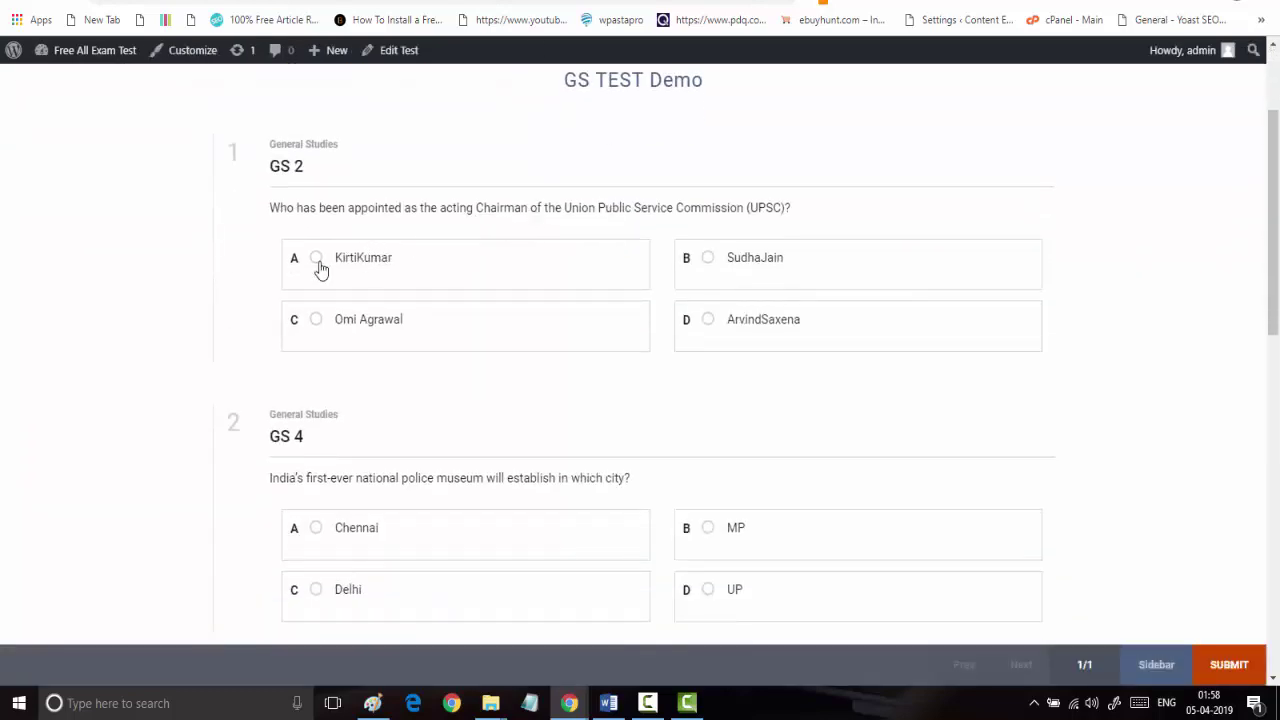
Look over the five questions and answer GS 2 with ArvindSaxena, GS 4 with Delhi and GS 3 with Uttarakhand
scroll(320, 268, "down", 7)
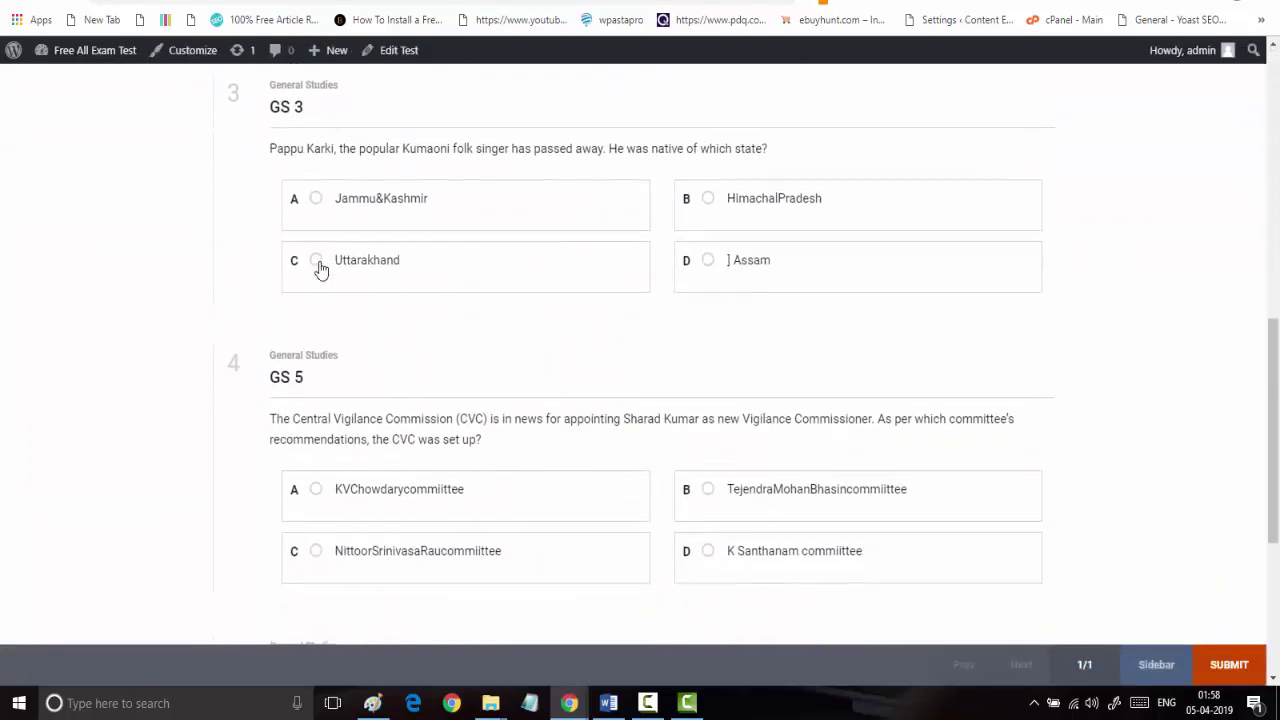
scroll(320, 268, "down", 2)
scroll(320, 268, "up", 7)
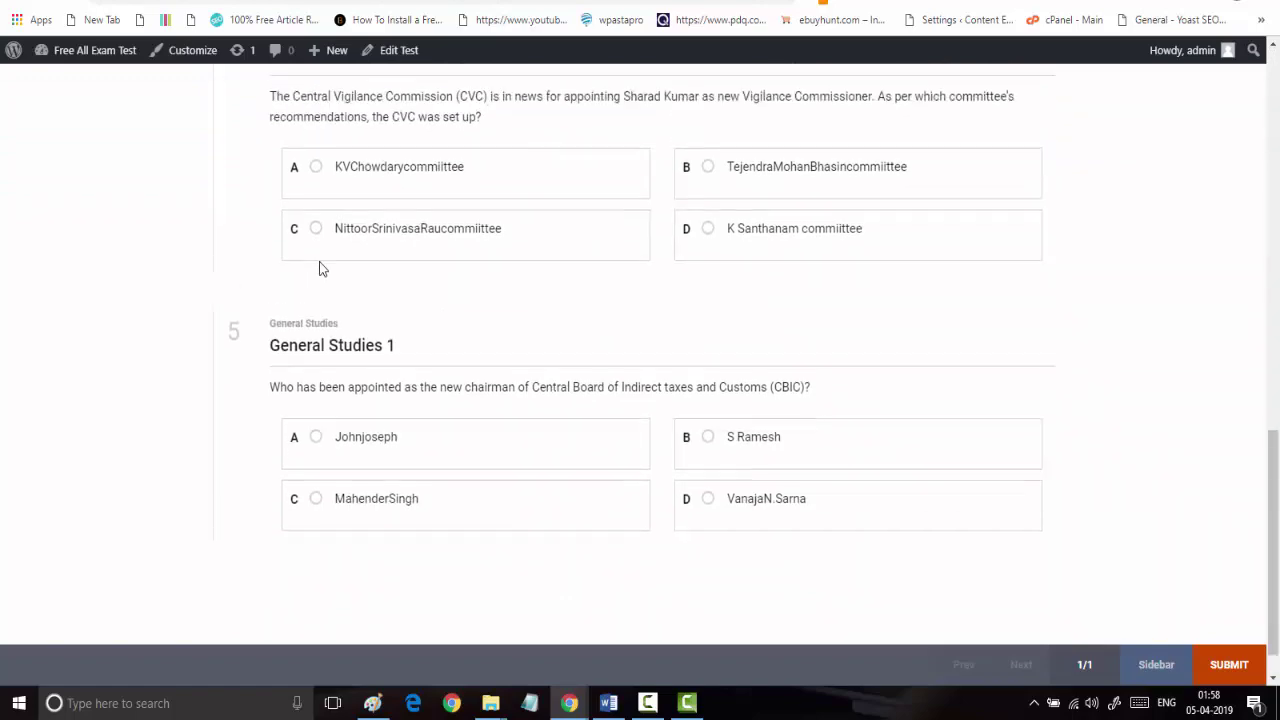
scroll(320, 268, "up", 4)
scroll(320, 271, "down", 2)
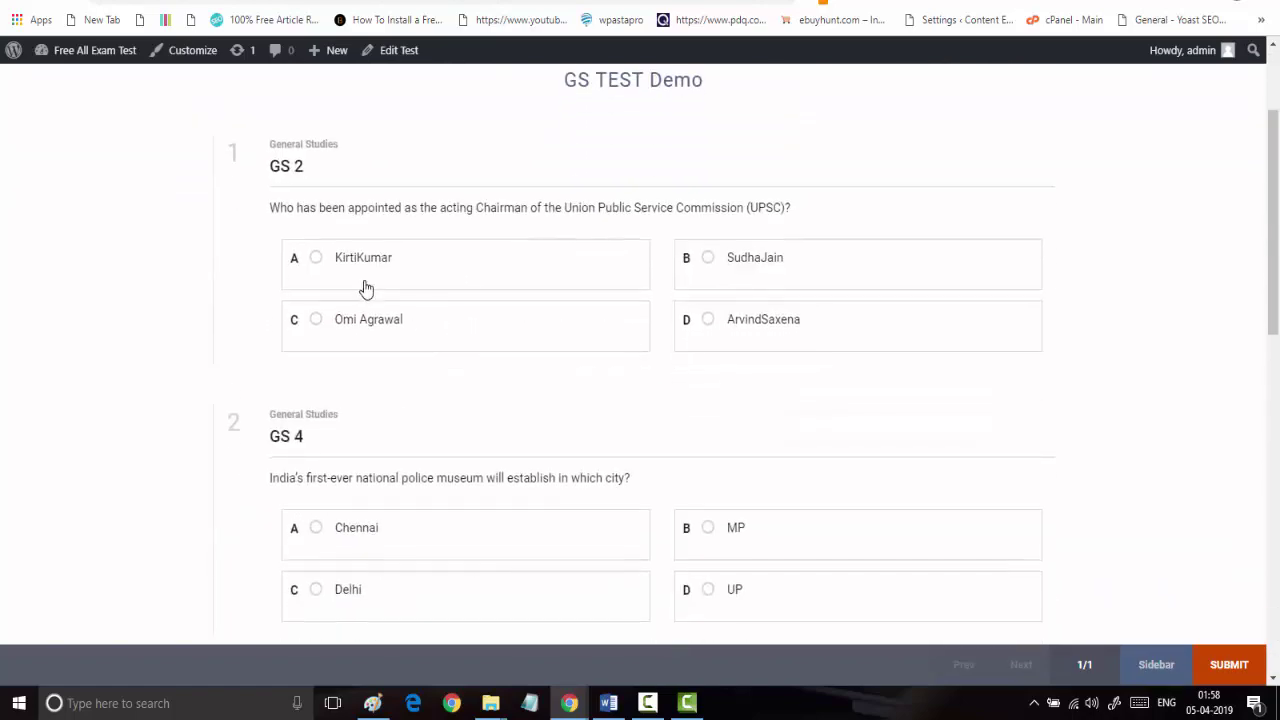
left_click(370, 279)
left_click(797, 343)
scroll(797, 343, "down", 2)
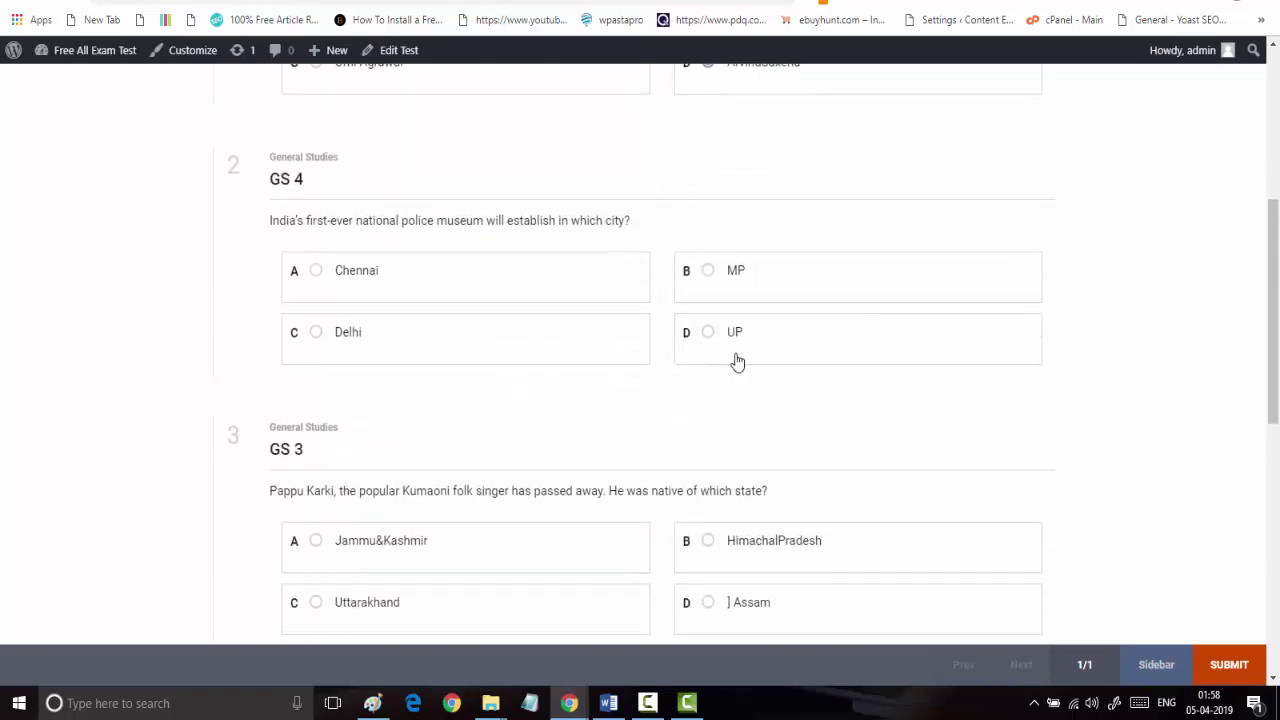
left_click(370, 354)
scroll(370, 355, "down", 2)
scroll(370, 355, "down", 1)
left_click(391, 283)
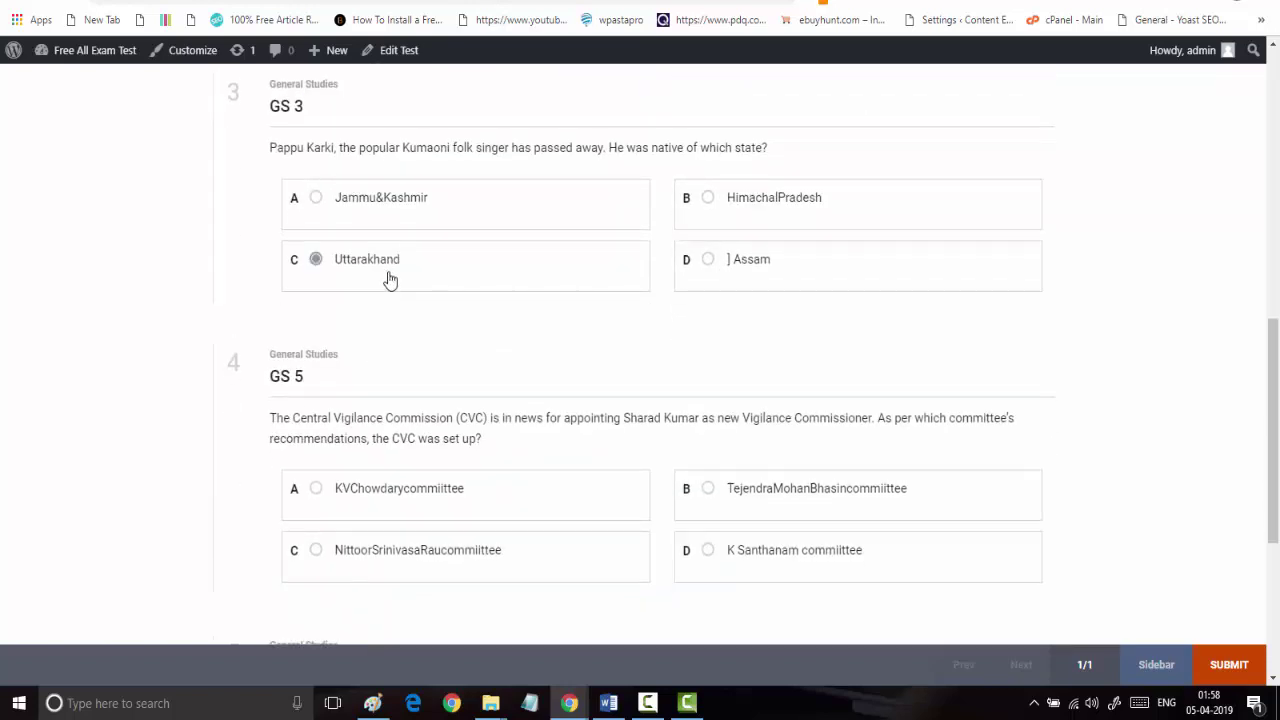
Answer GS 5 with option C and General Studies 1 with option D, and show the question tracking sidebar
scroll(394, 300, "down", 2)
left_click(417, 286)
scroll(440, 330, "down", 1)
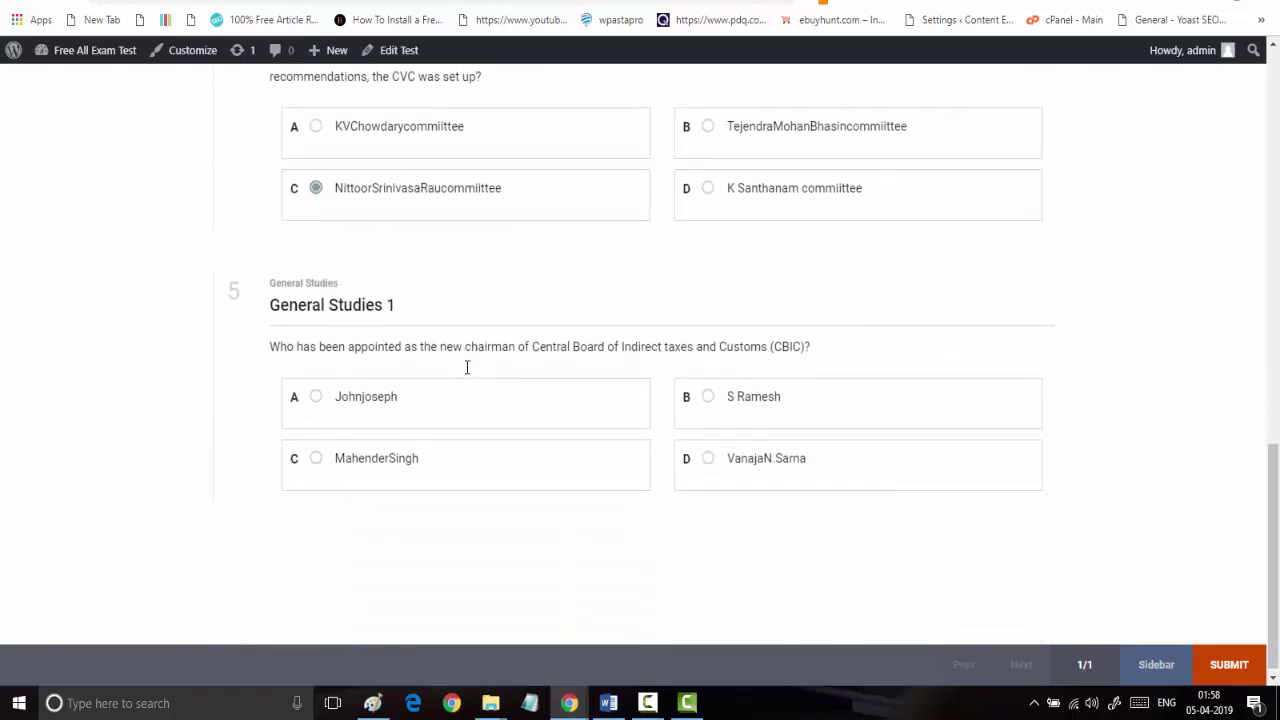
left_click(785, 466)
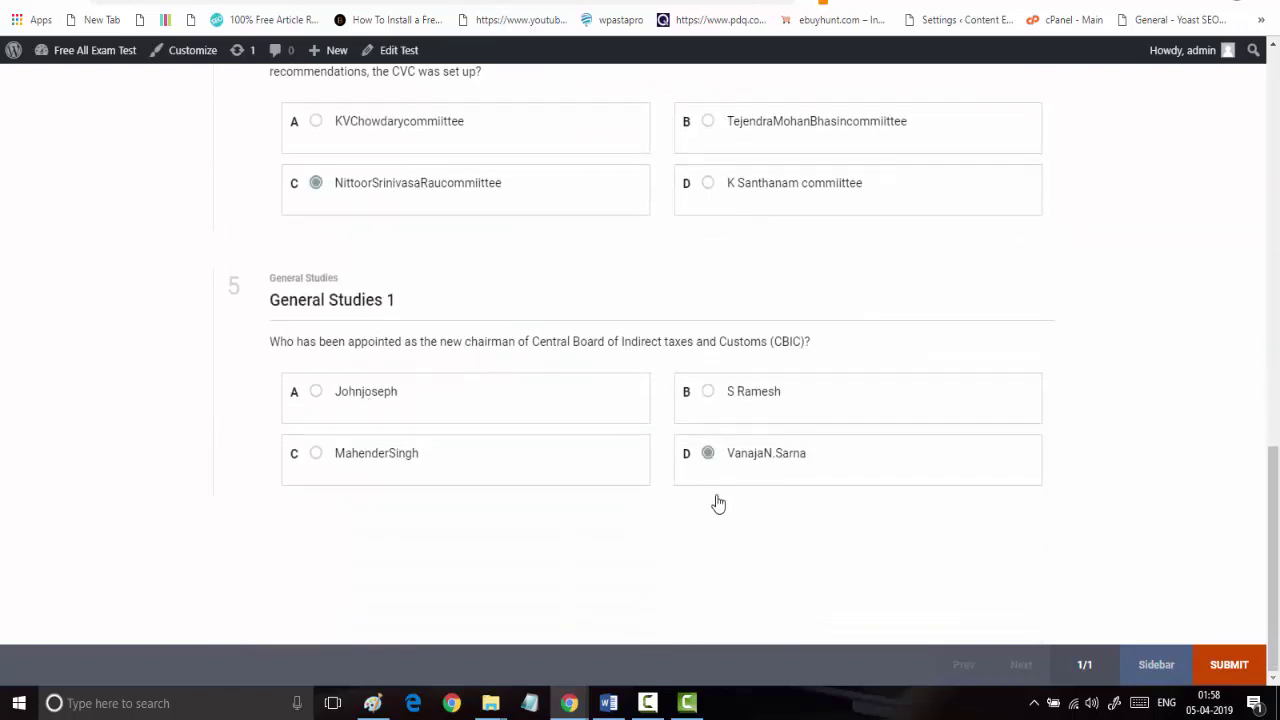
left_click(1156, 666)
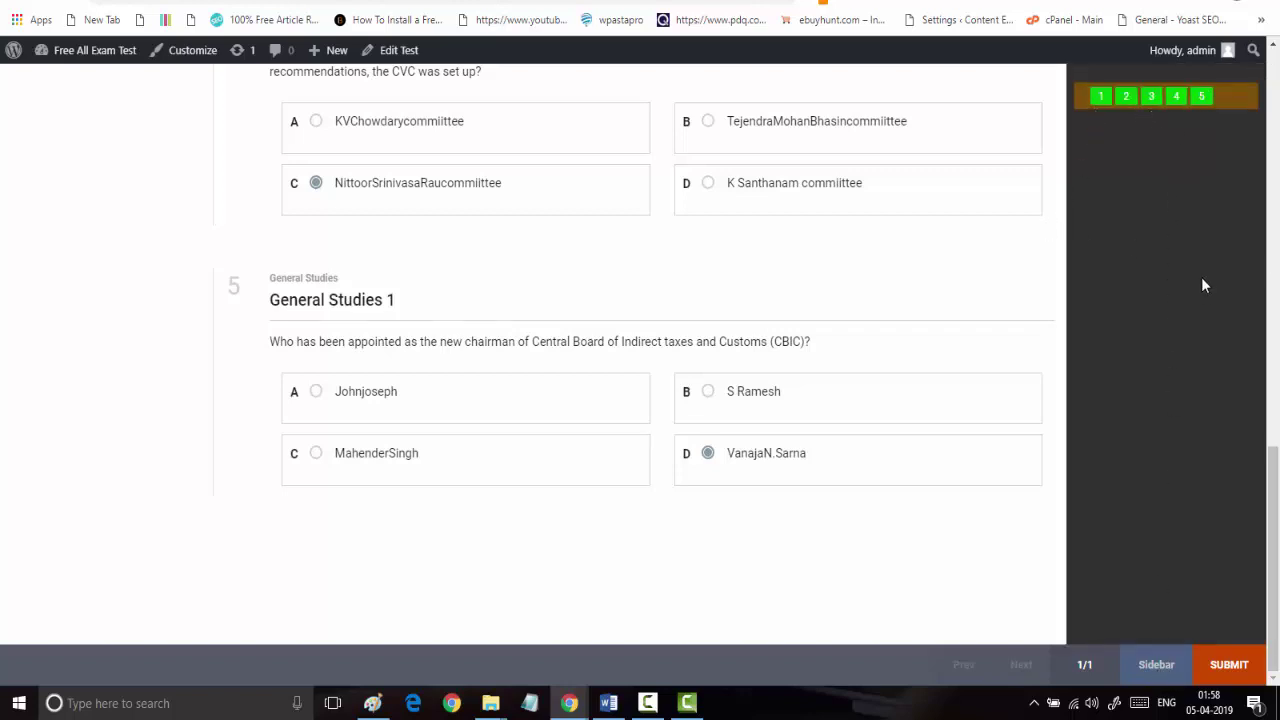
Change the GS 5 answer to option B and the General Studies 1 answer to S Ramesh, and submit the test
left_click(708, 400)
left_click(734, 457)
left_click(738, 190)
left_click(734, 120)
left_click(705, 412)
left_click(1248, 674)
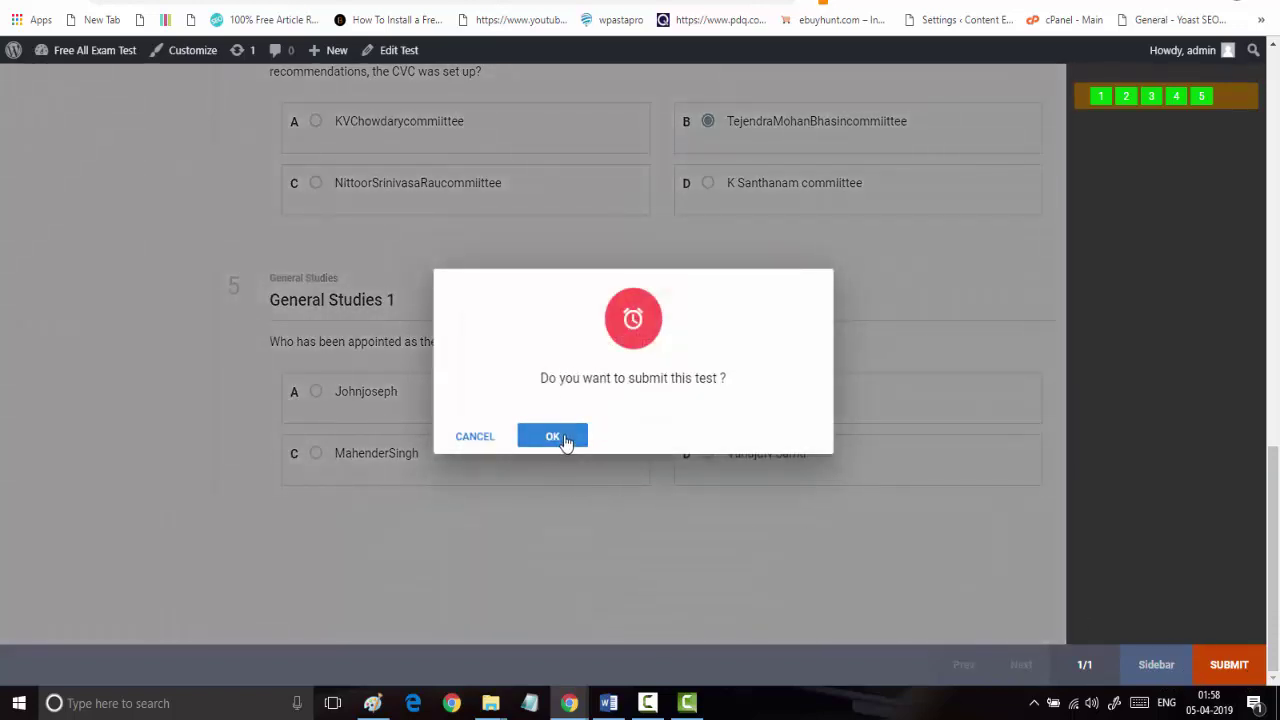
left_click(563, 438)
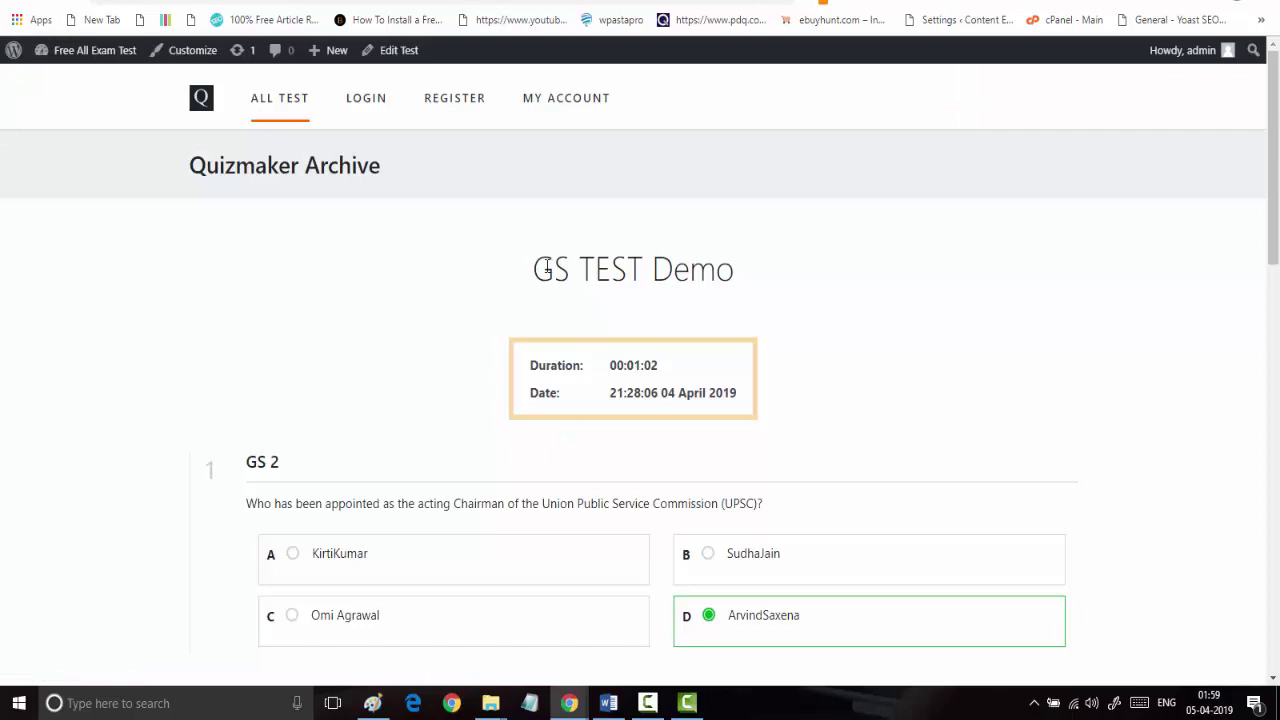
Review the GS TEST Demo results page, including its duration, date and the marked answers to all five questions
left_click_drag(547, 268, 716, 266)
left_click(762, 291)
scroll(762, 293, "down", 3)
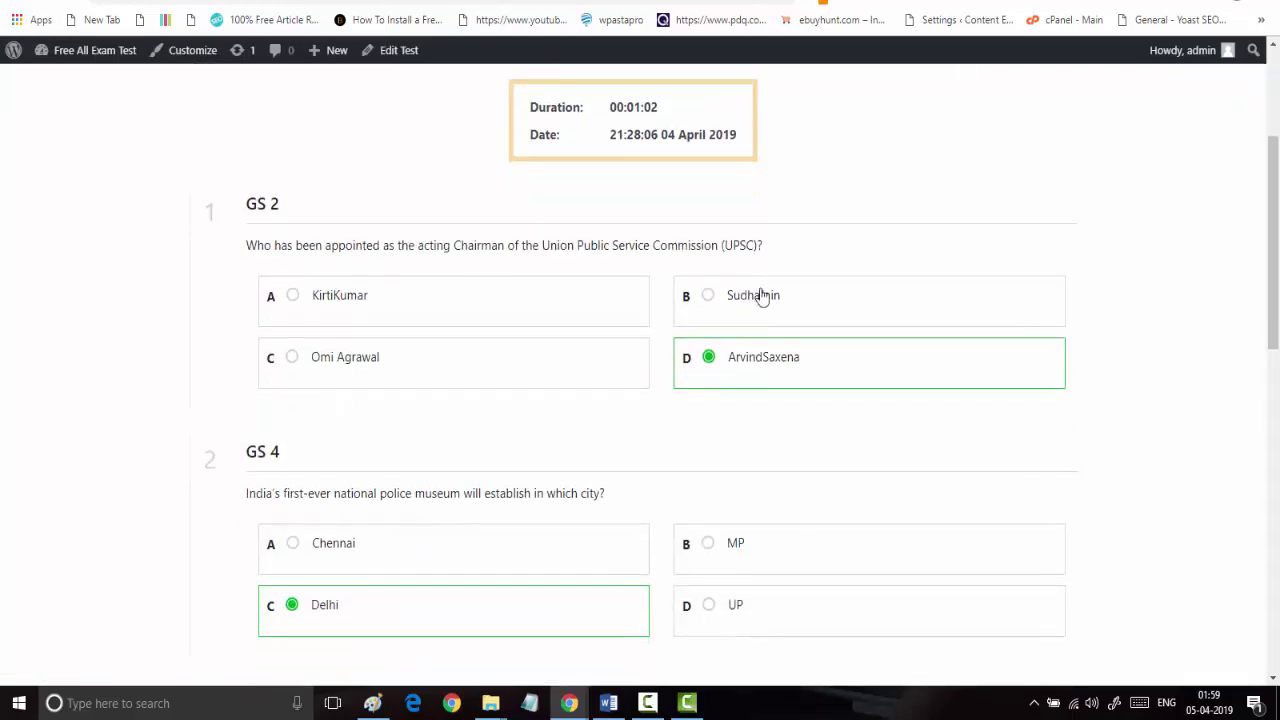
scroll(760, 295, "down", 1)
scroll(766, 288, "down", 2)
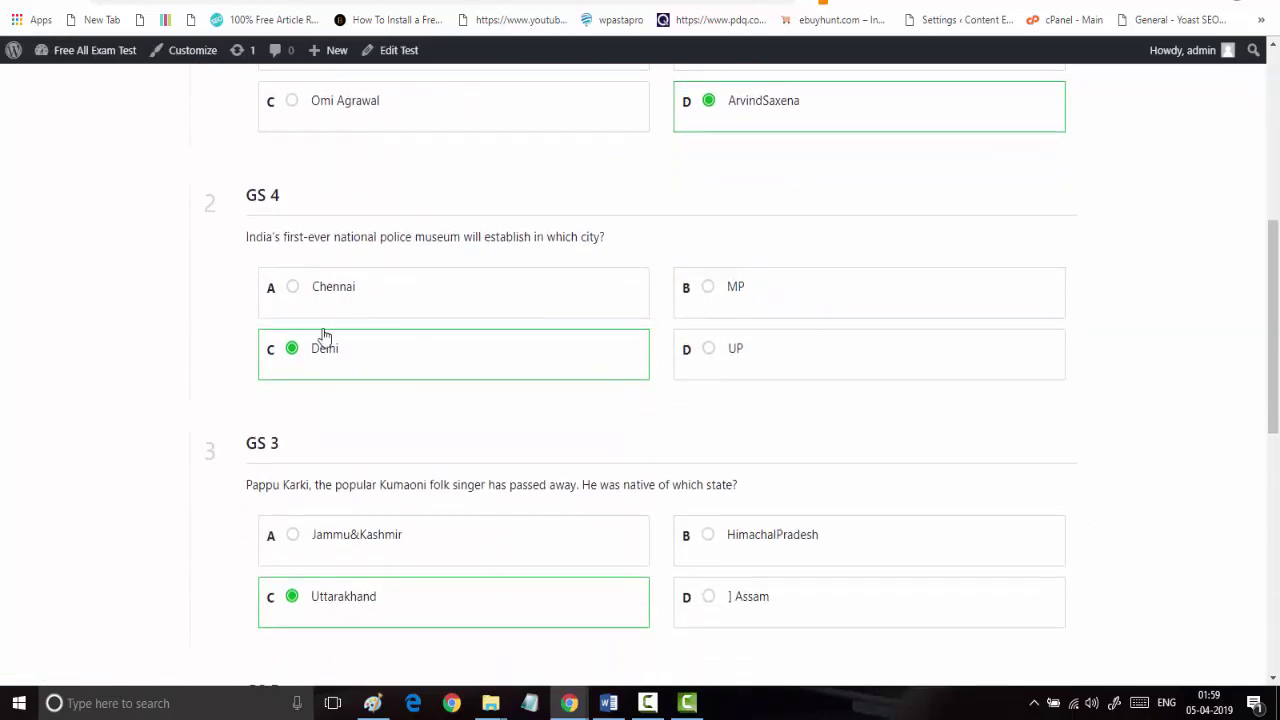
scroll(323, 338, "down", 8)
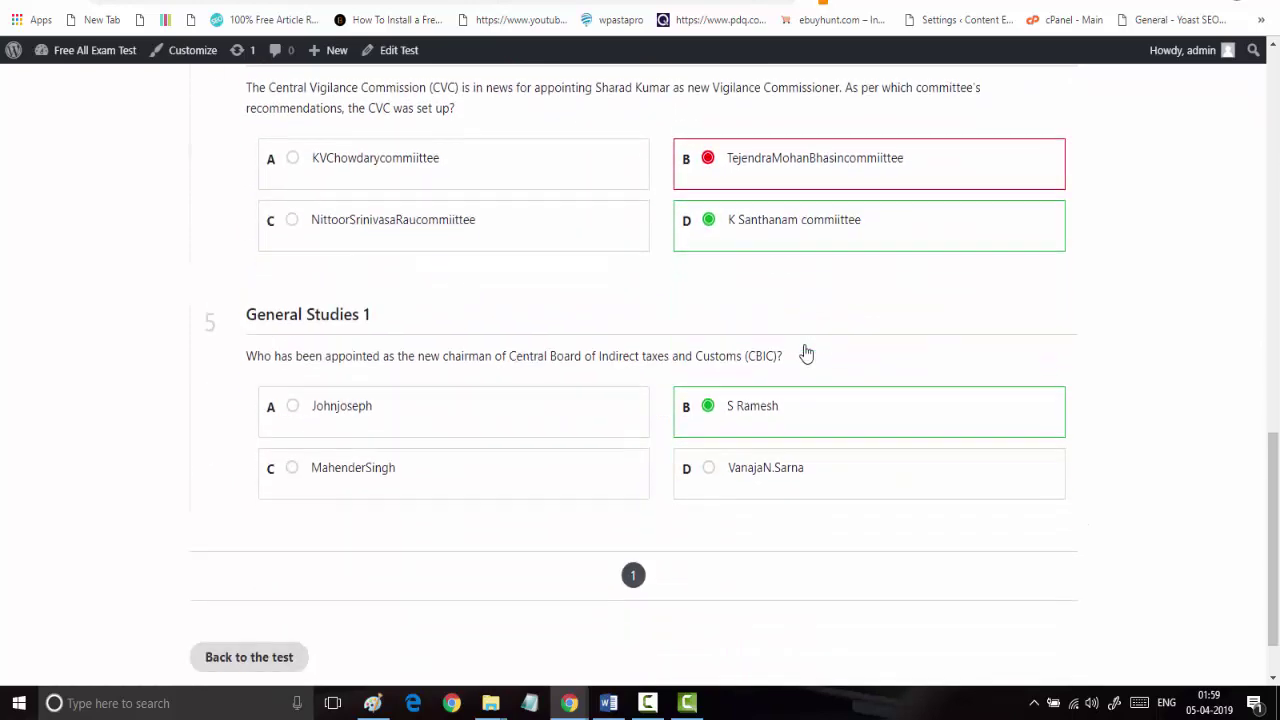
scroll(500, 450, "up", 1)
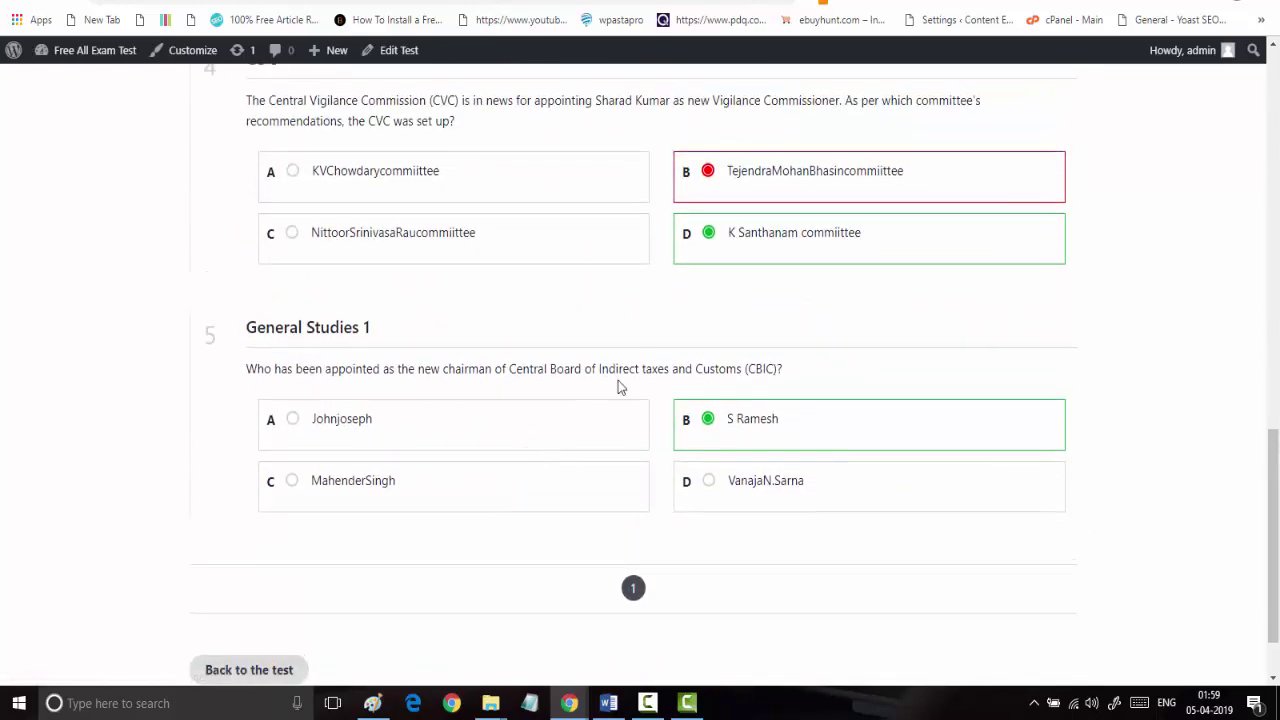
scroll(617, 386, "up", 12)
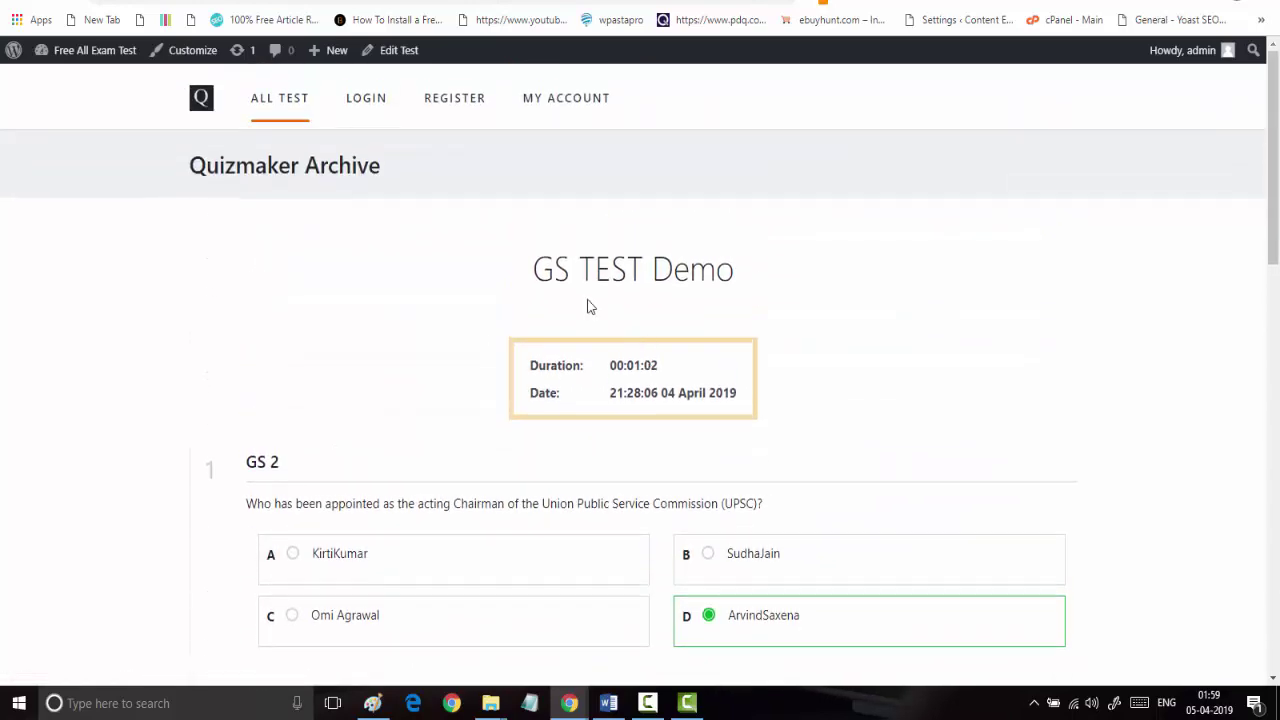
scroll(549, 229, "down", 1)
scroll(549, 230, "down", 13)
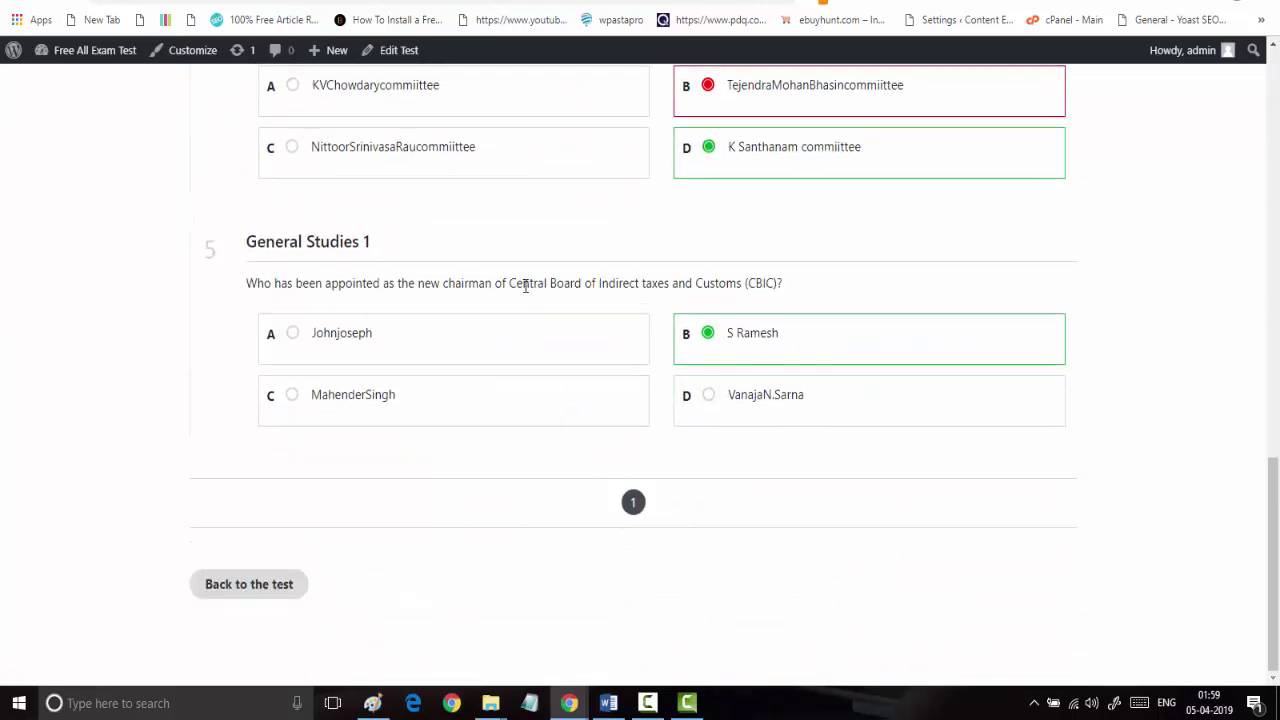
scroll(525, 286, "up", 5)
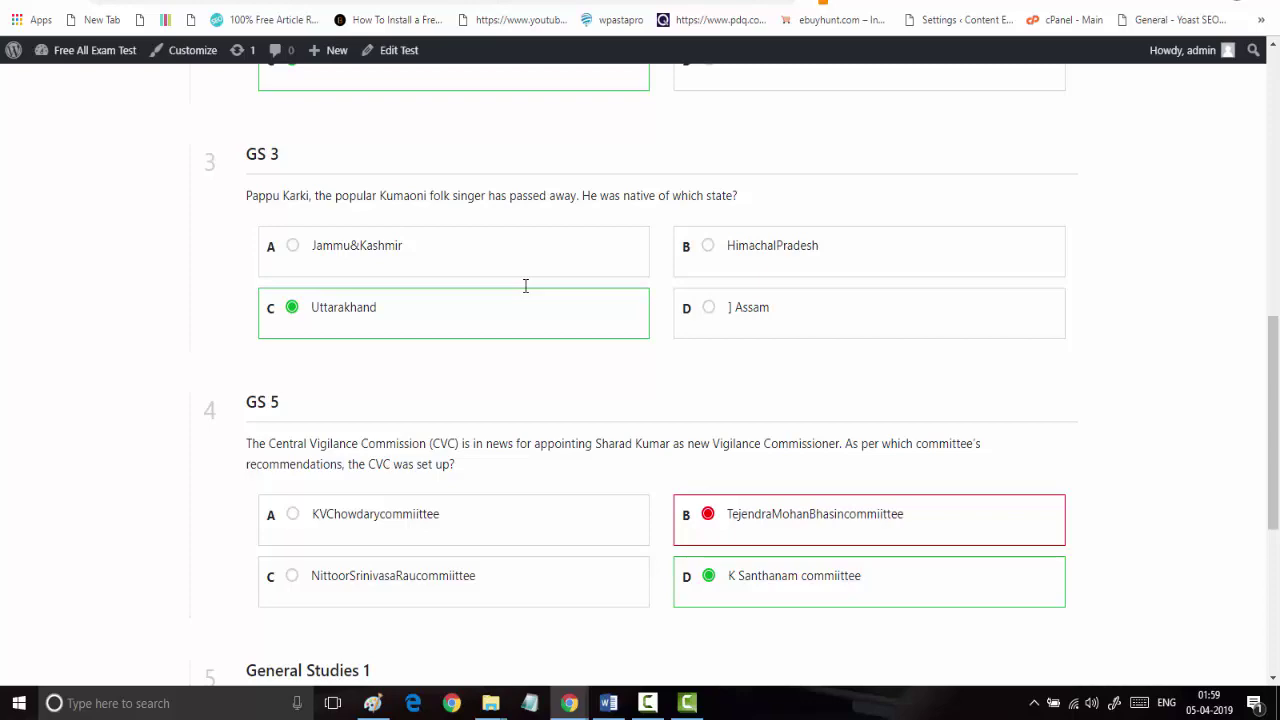
scroll(525, 286, "up", 9)
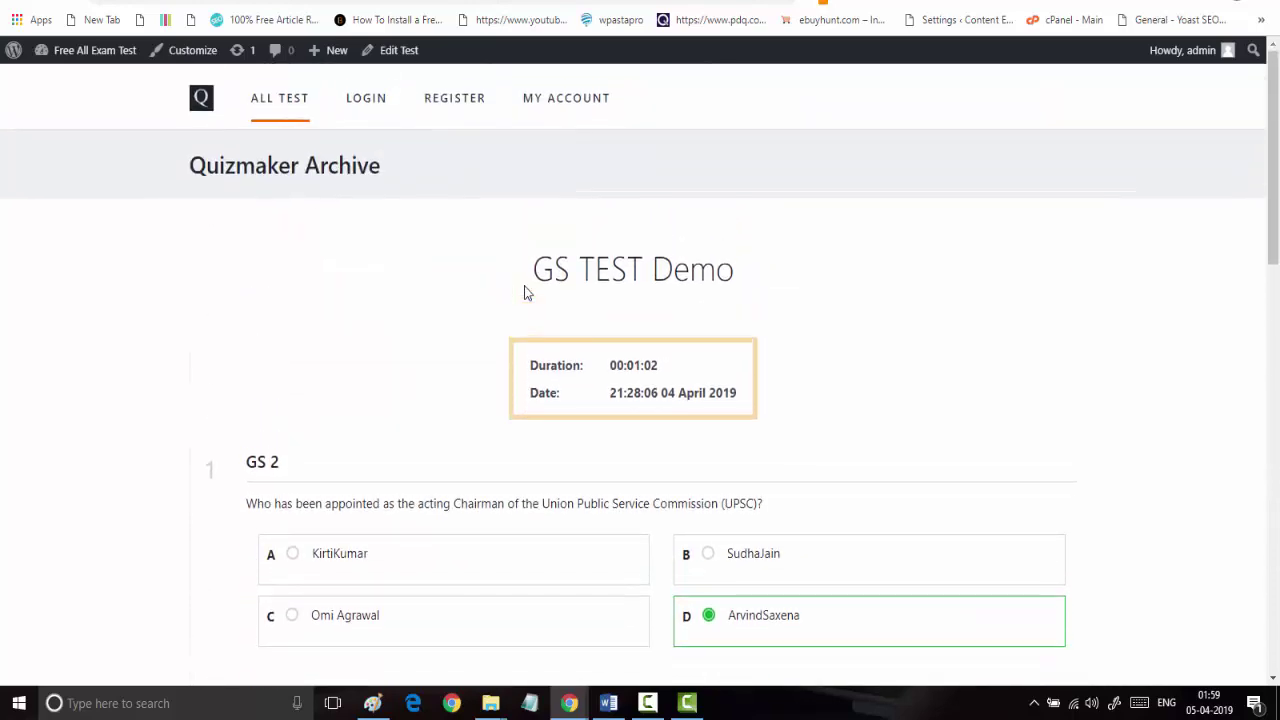
Reduce the browser window to a narrow size and check how the results page lays out in it
left_click(1214, 1)
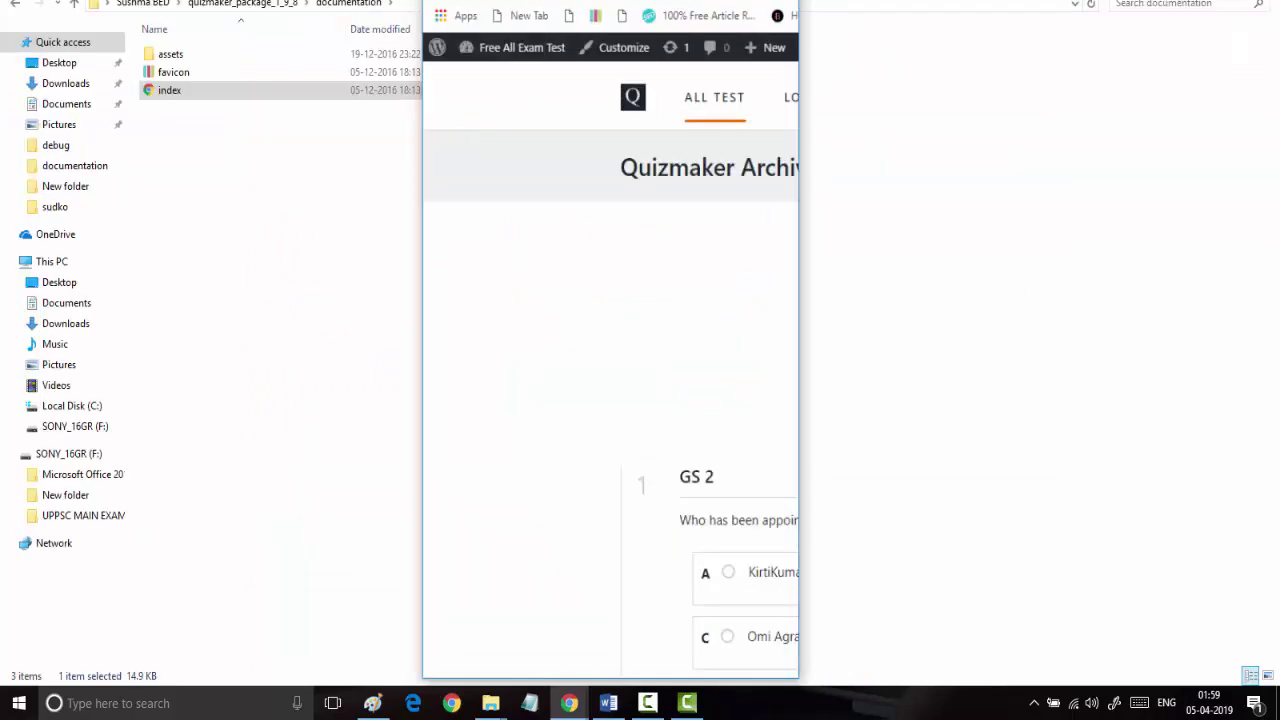
scroll(665, 222, "down", 2)
scroll(664, 218, "down", 4)
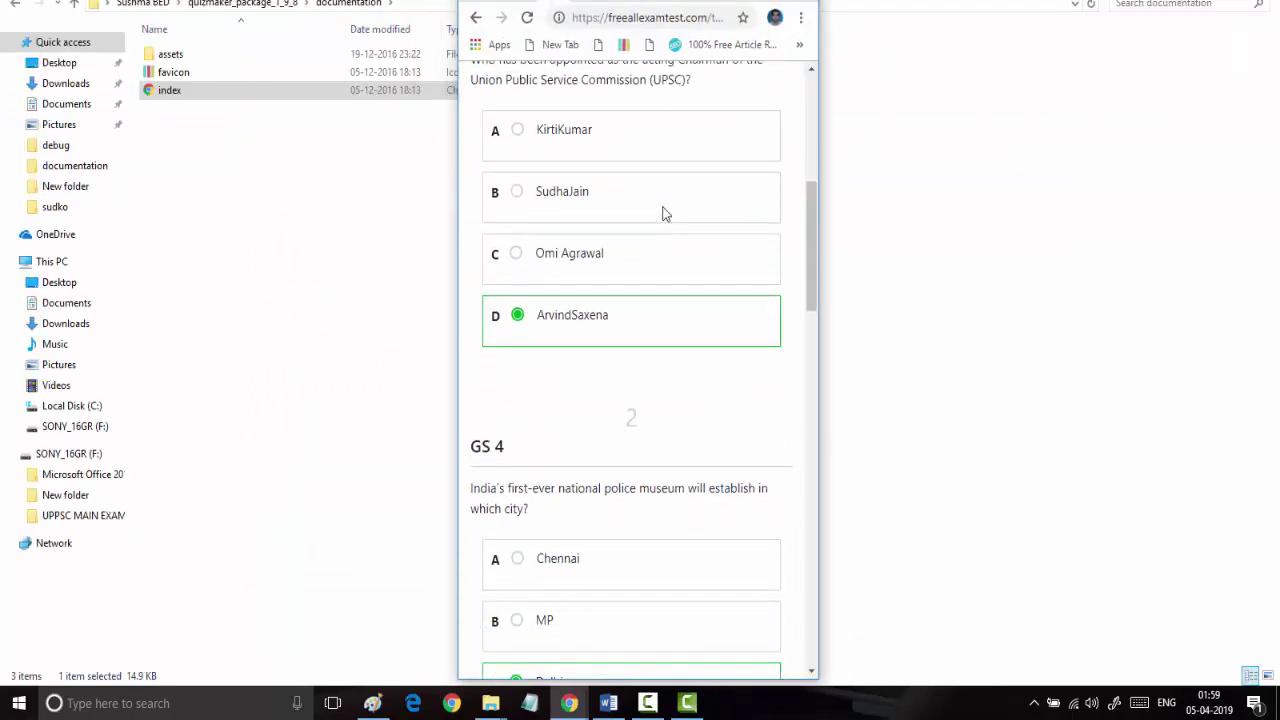
scroll(665, 225, "up", 3)
scroll(660, 260, "down", 3)
scroll(654, 277, "down", 12)
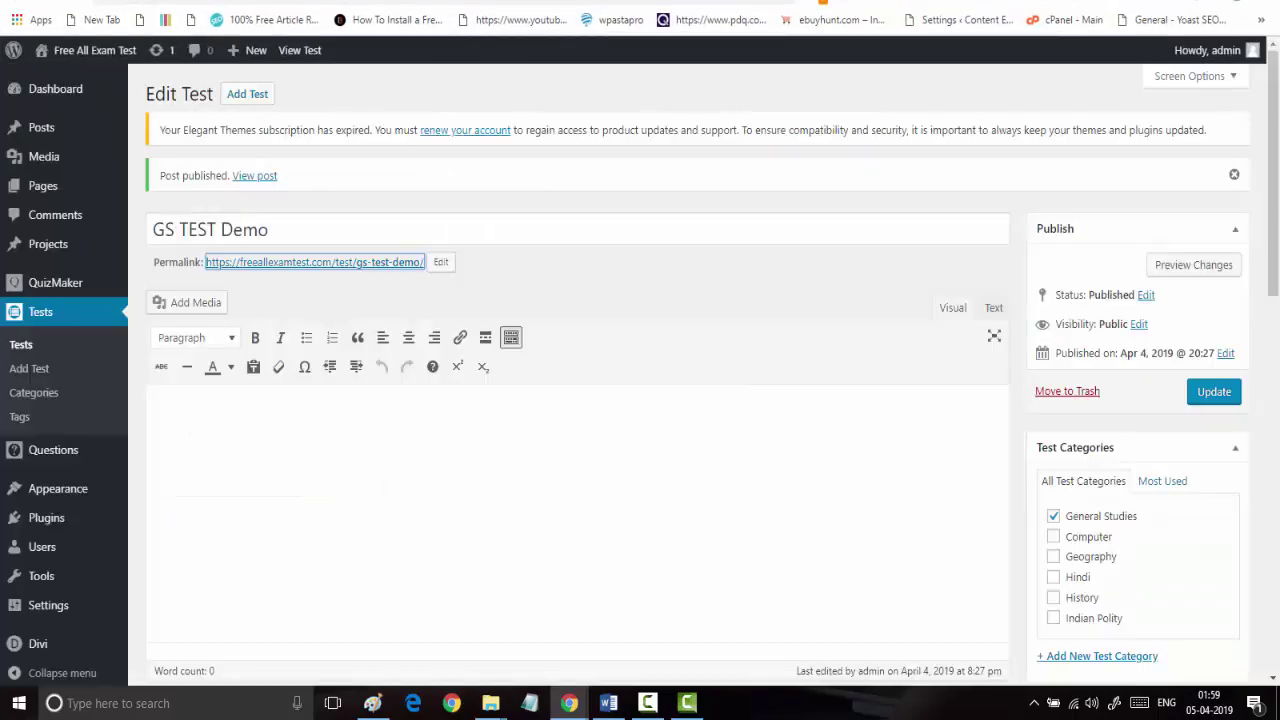
Return to the edit page of GS TEST Demo and examine its test settings, including the Type Testing choices
left_click(421, 2)
scroll(380, 354, "down", 5)
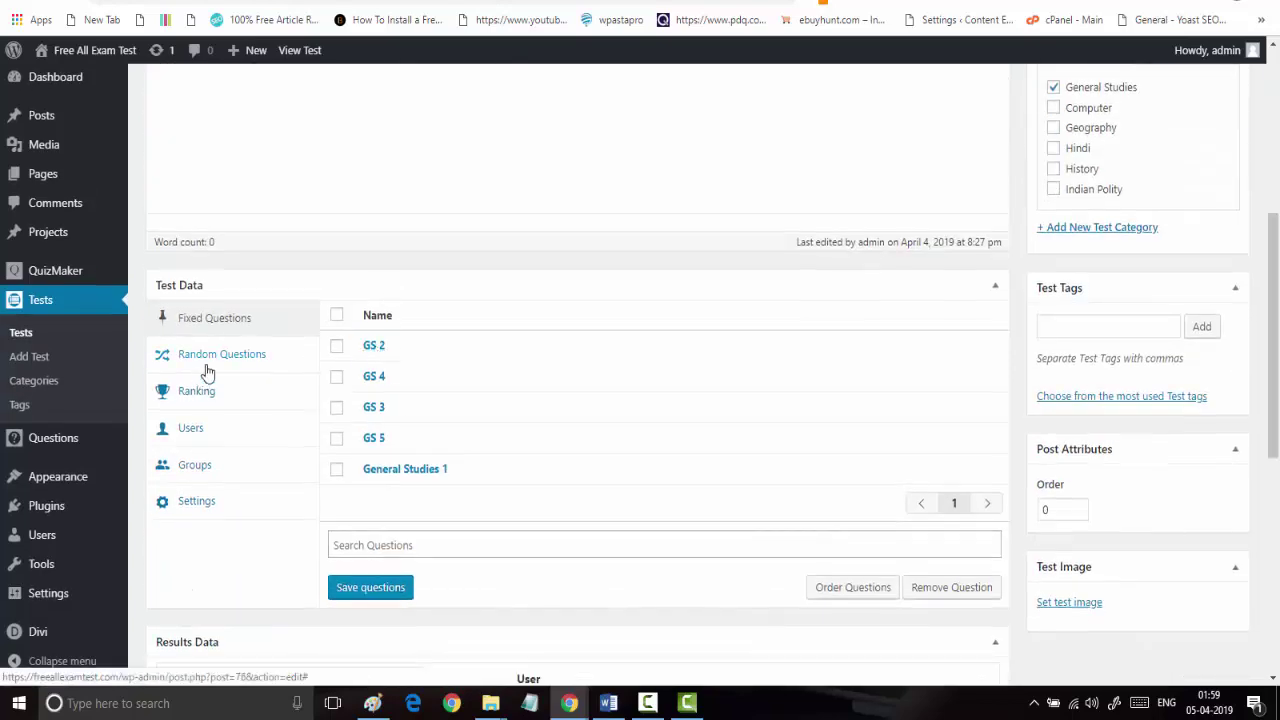
left_click(210, 506)
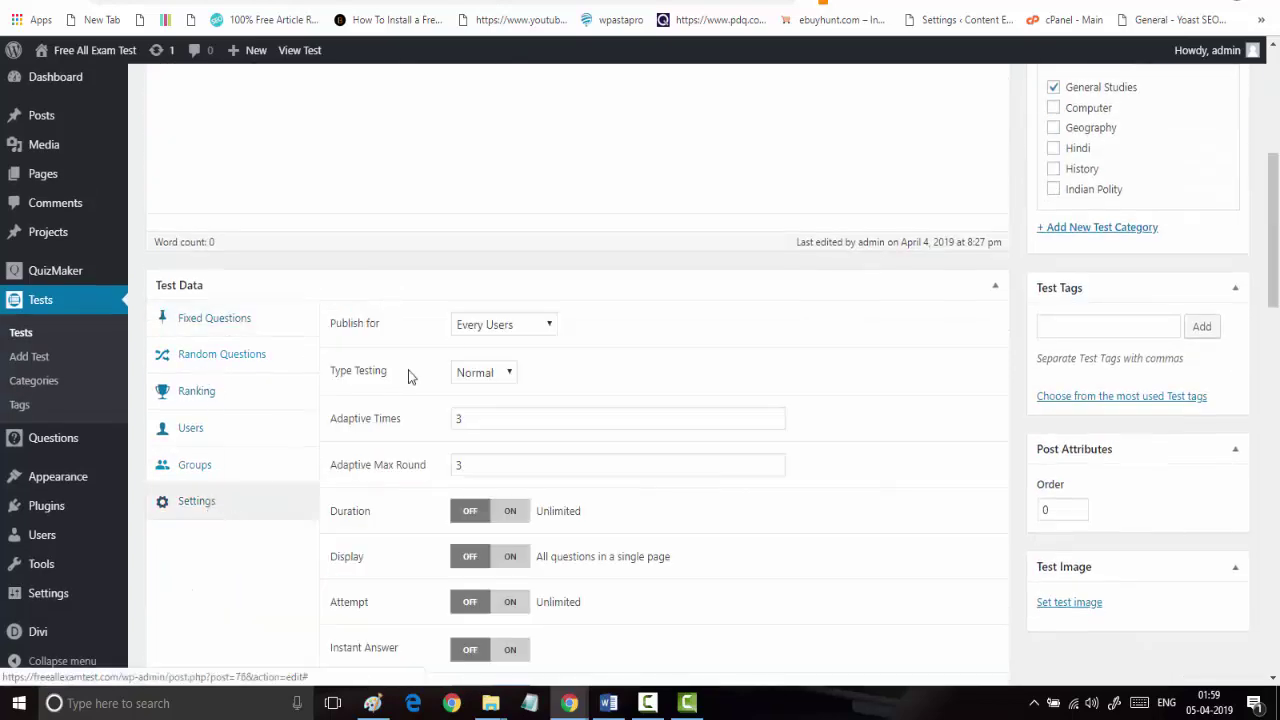
scroll(482, 320, "down", 2)
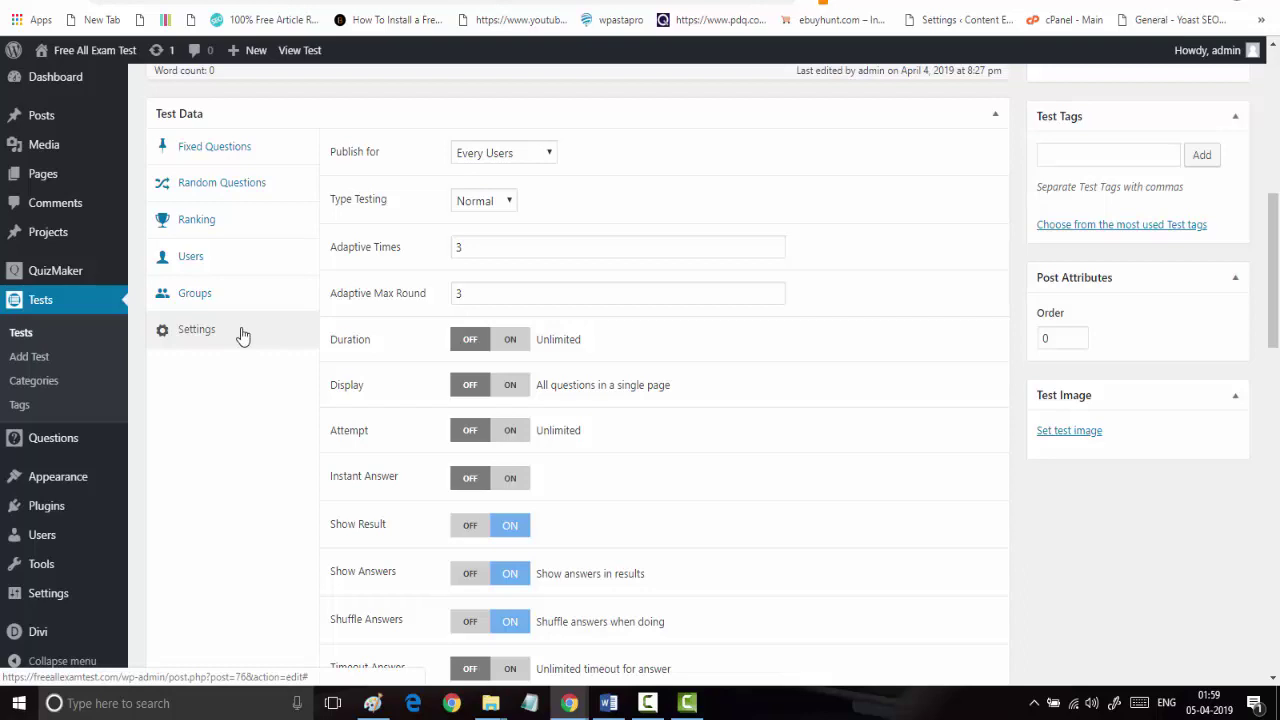
scroll(457, 366, "down", 2)
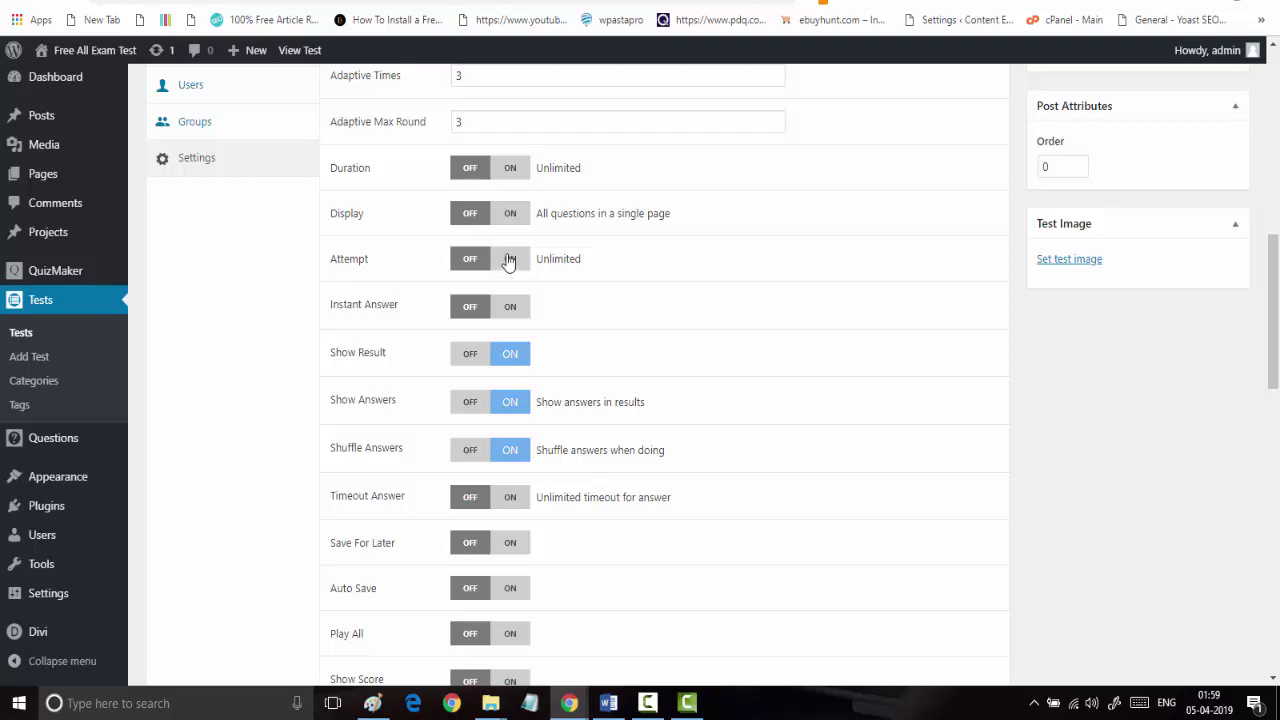
scroll(509, 261, "down", 3)
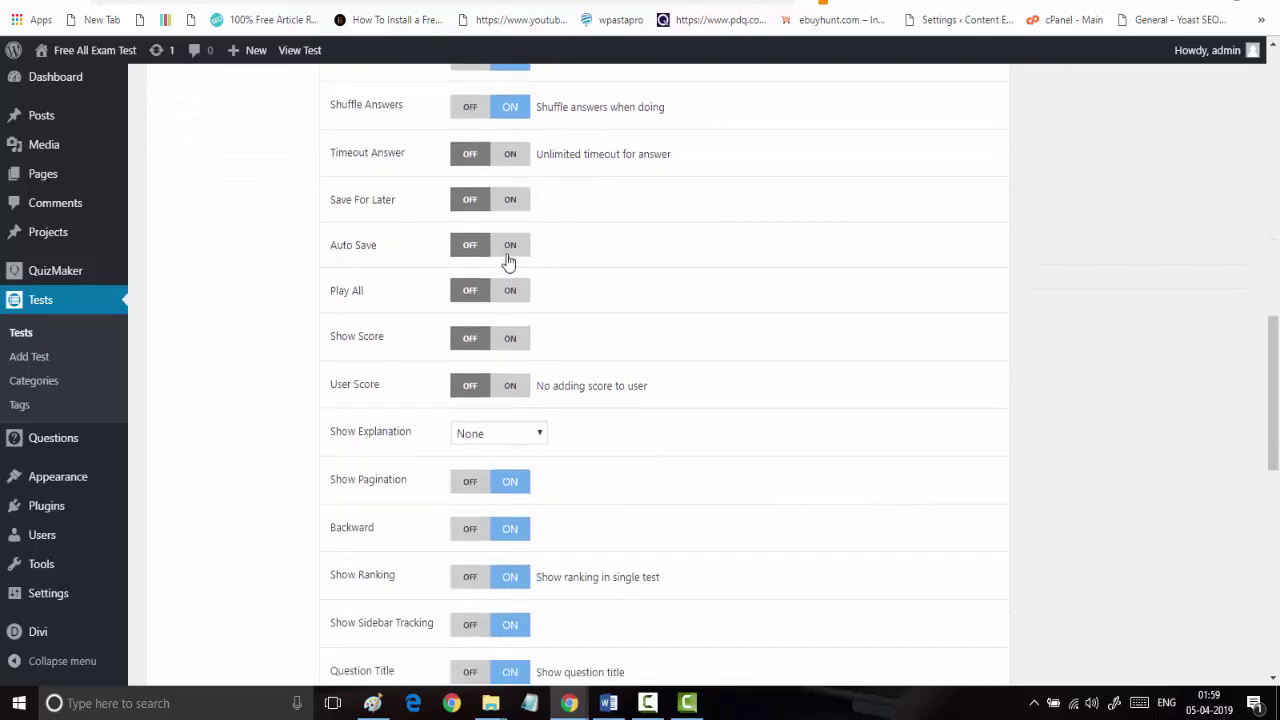
scroll(509, 261, "down", 2)
scroll(509, 261, "up", 6)
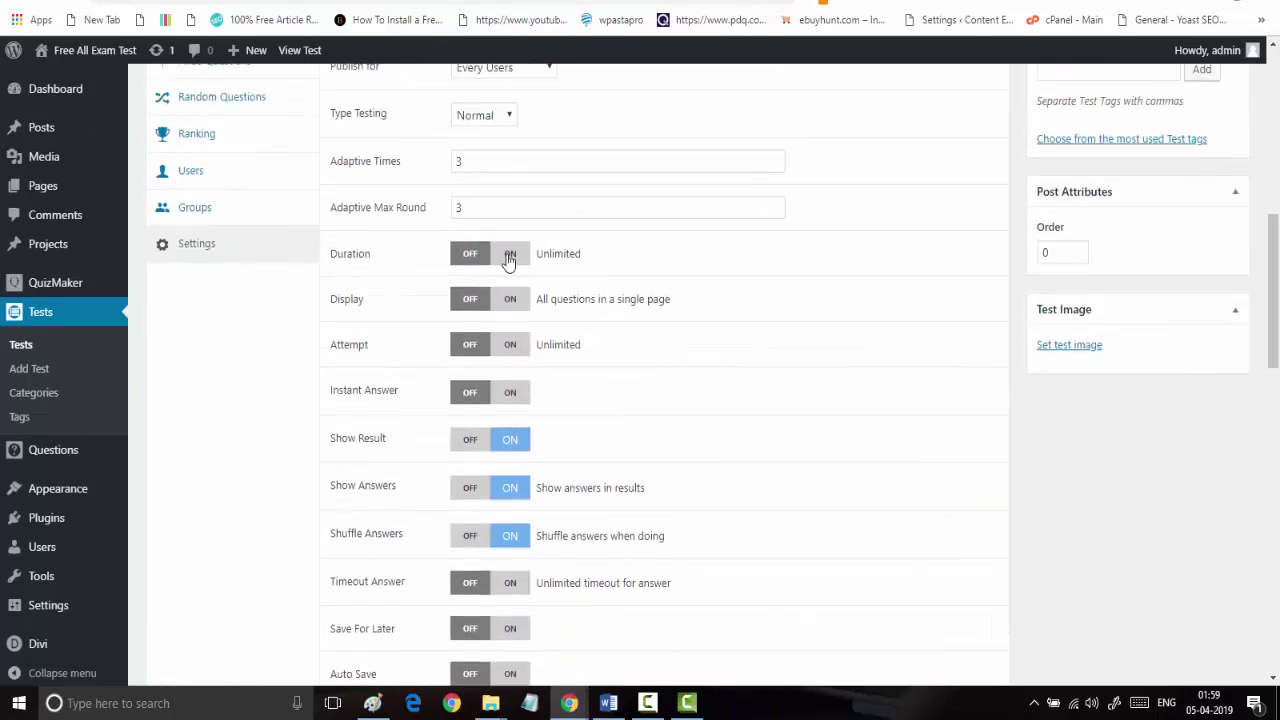
scroll(509, 261, "up", 2)
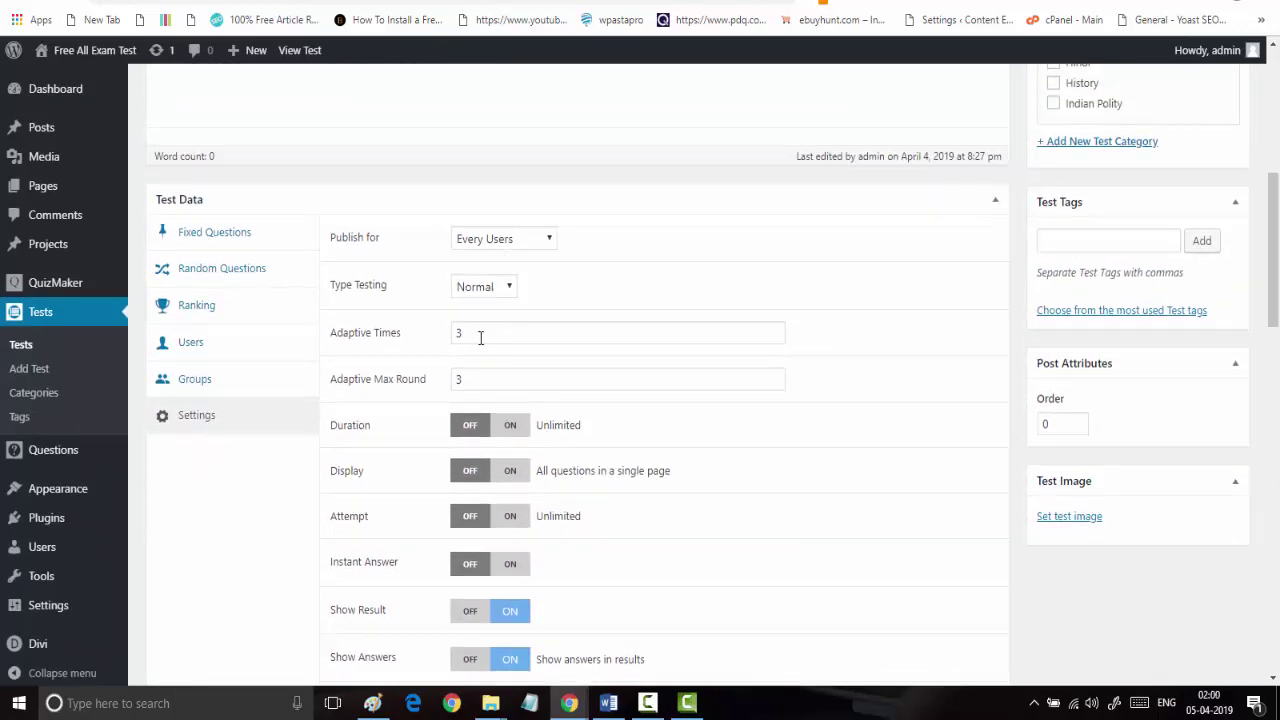
left_click(485, 292)
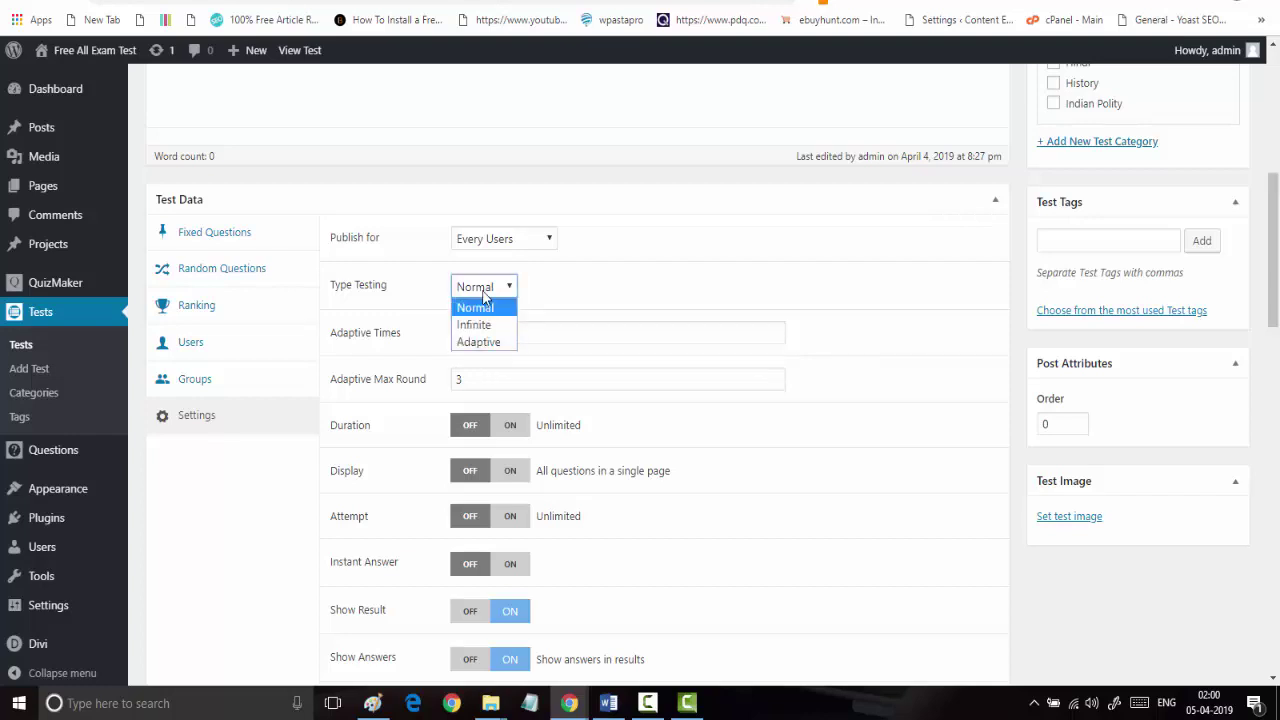
left_click(485, 292)
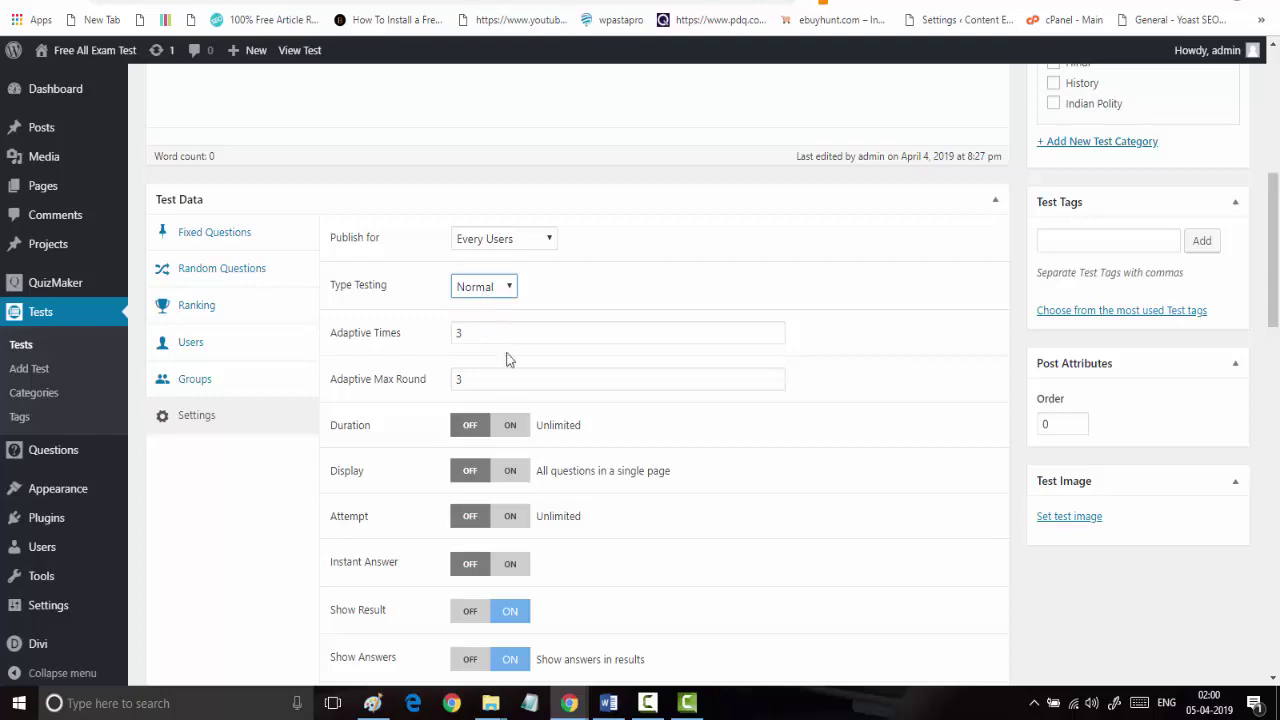
Try turning on the test's Duration limit, switch it back off and look at the settings below it
scroll(509, 377, "down", 1)
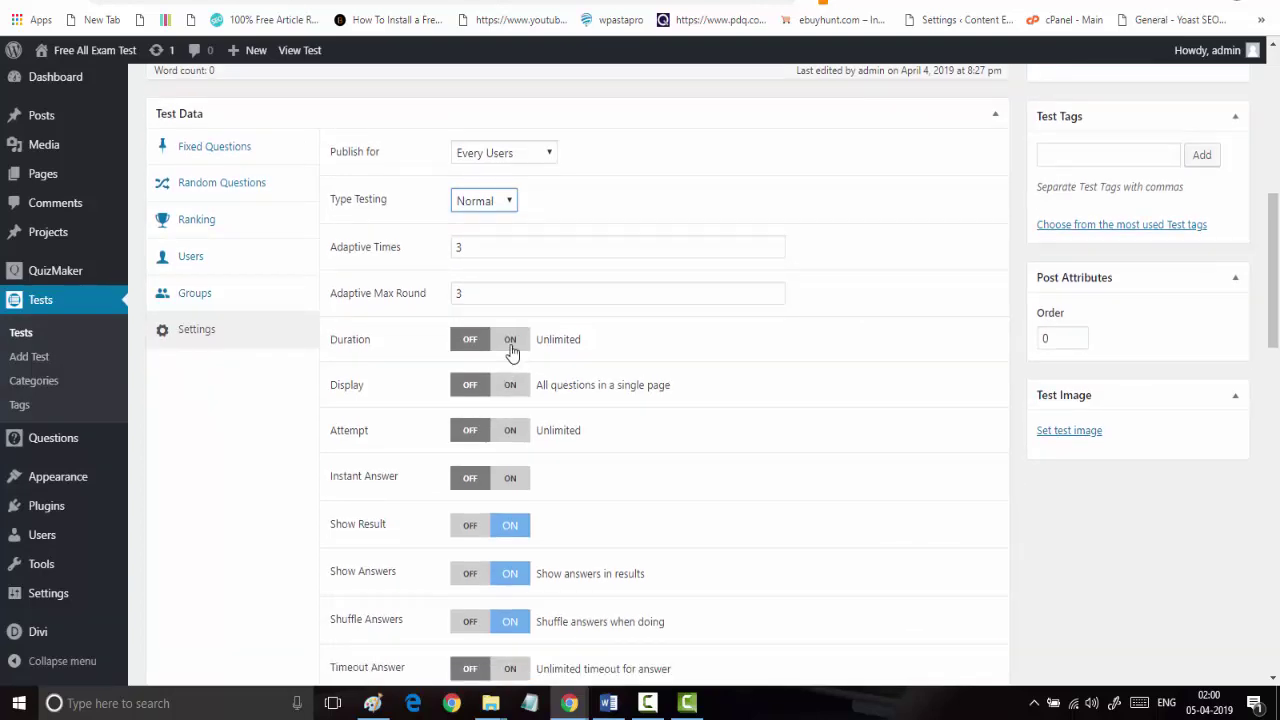
left_click(510, 342)
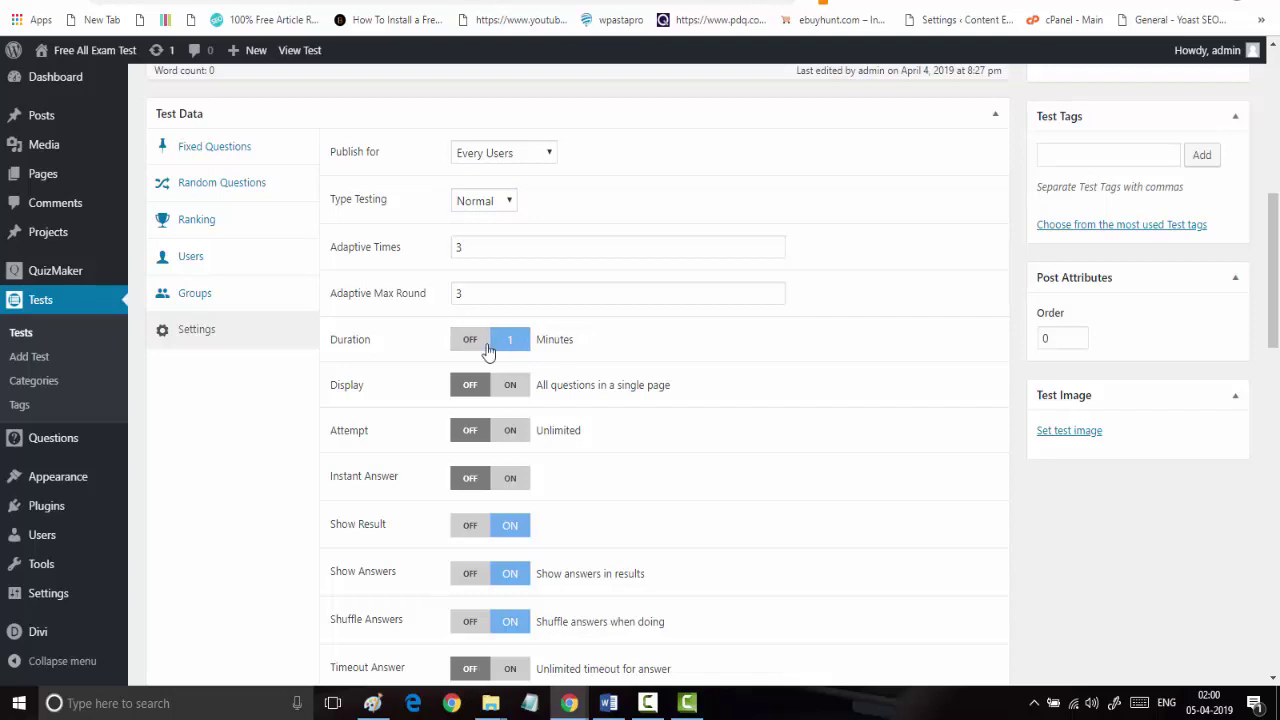
left_click(488, 350)
scroll(510, 400, "down", 1)
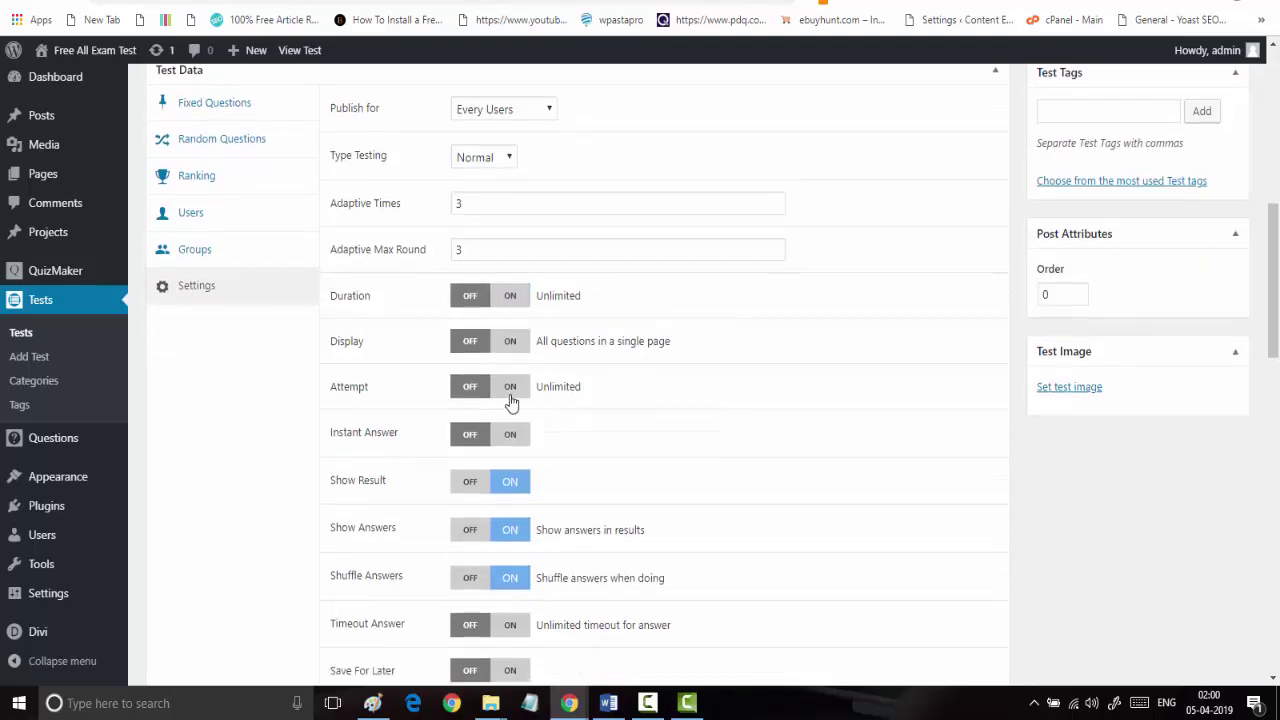
scroll(509, 300, "down", 1)
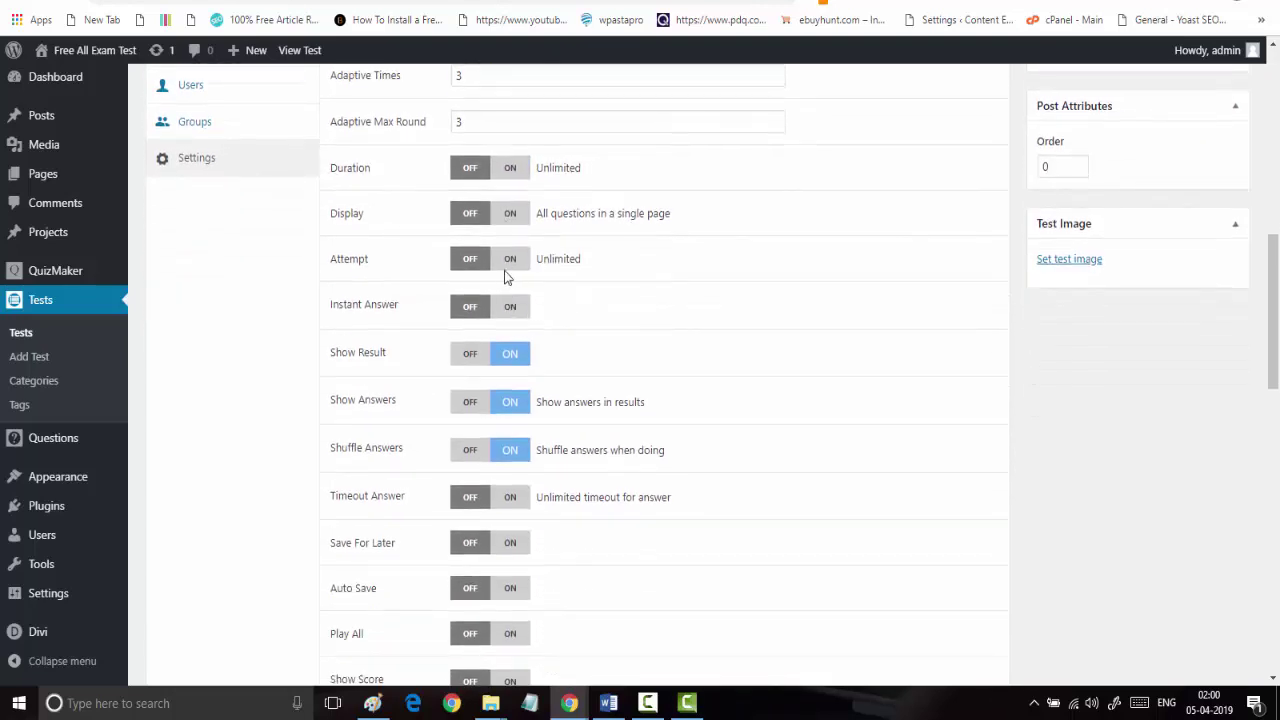
scroll(506, 275, "down", 1)
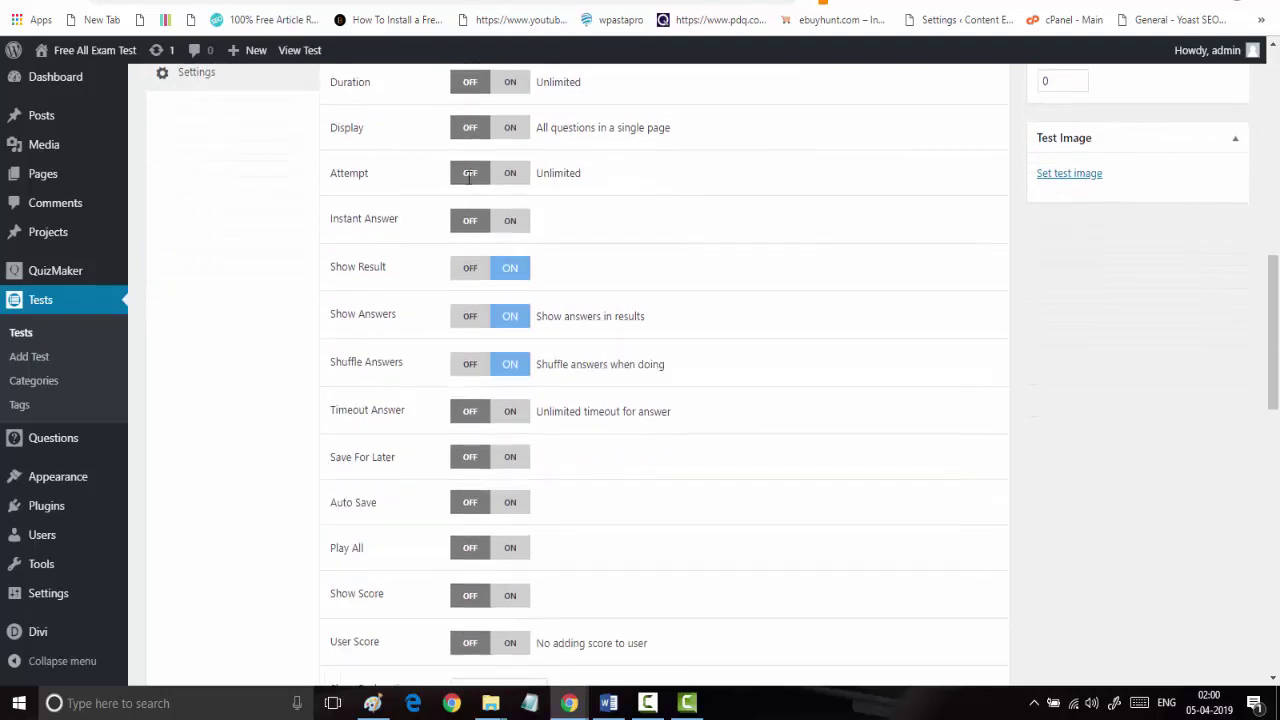
Try turning on the test's Attempt limit, switch it back to unlimited and check the Adaptive Times setting
left_click(509, 174)
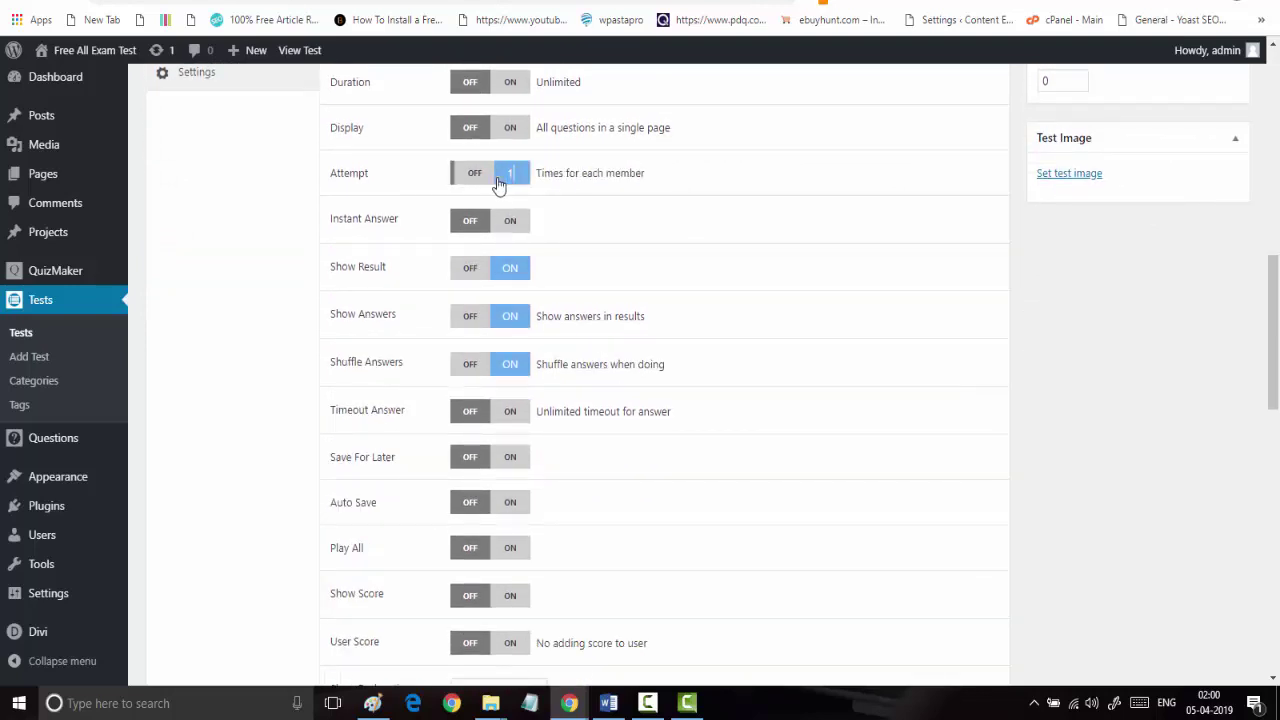
left_click(476, 176)
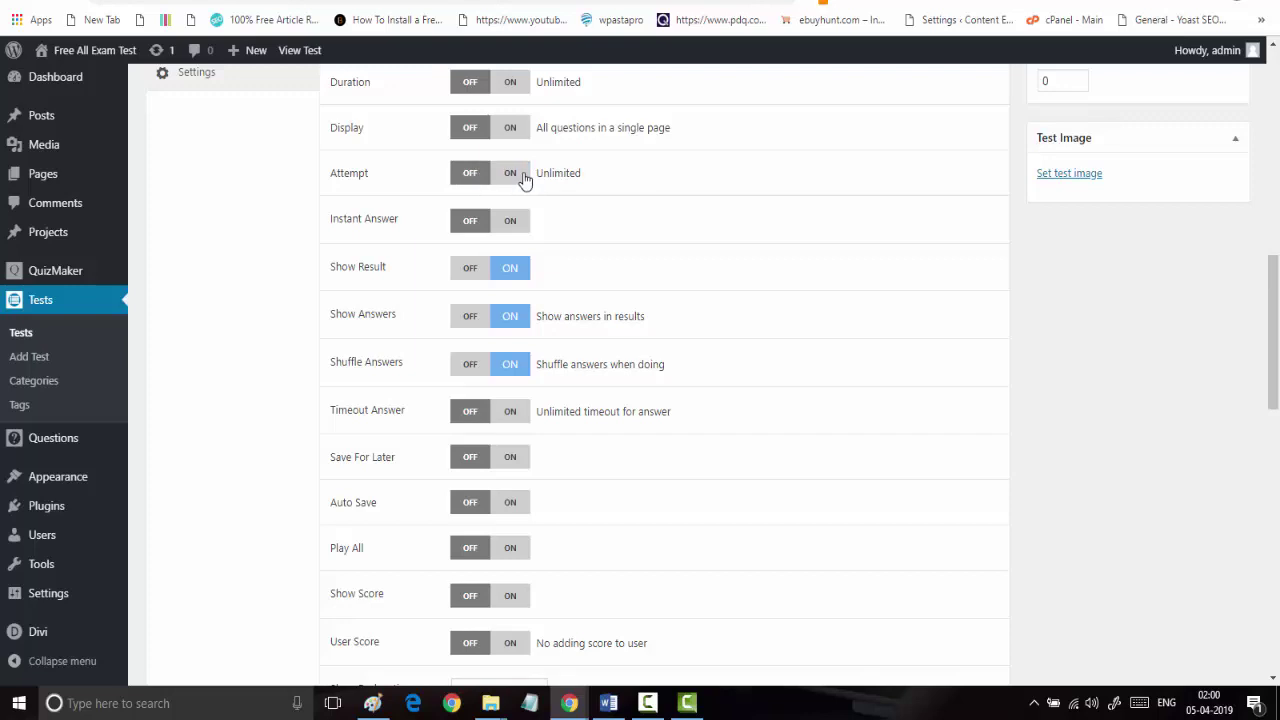
scroll(525, 178, "up", 3)
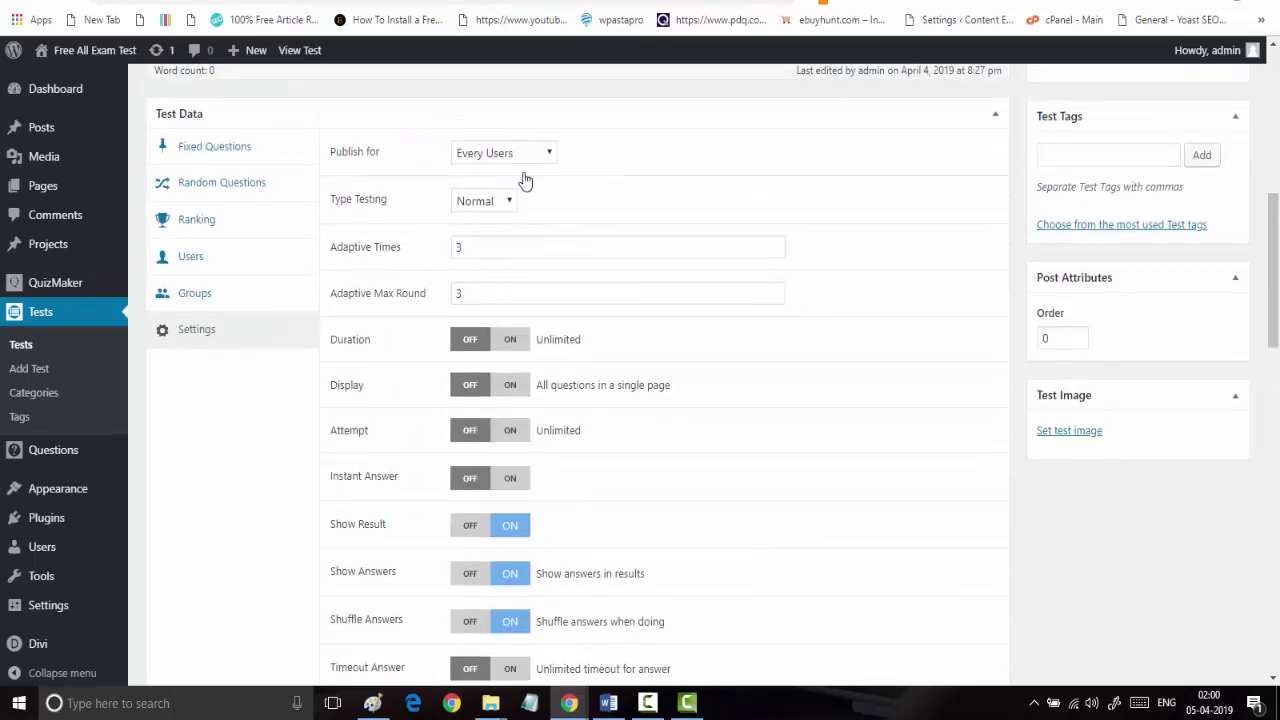
left_click(470, 250)
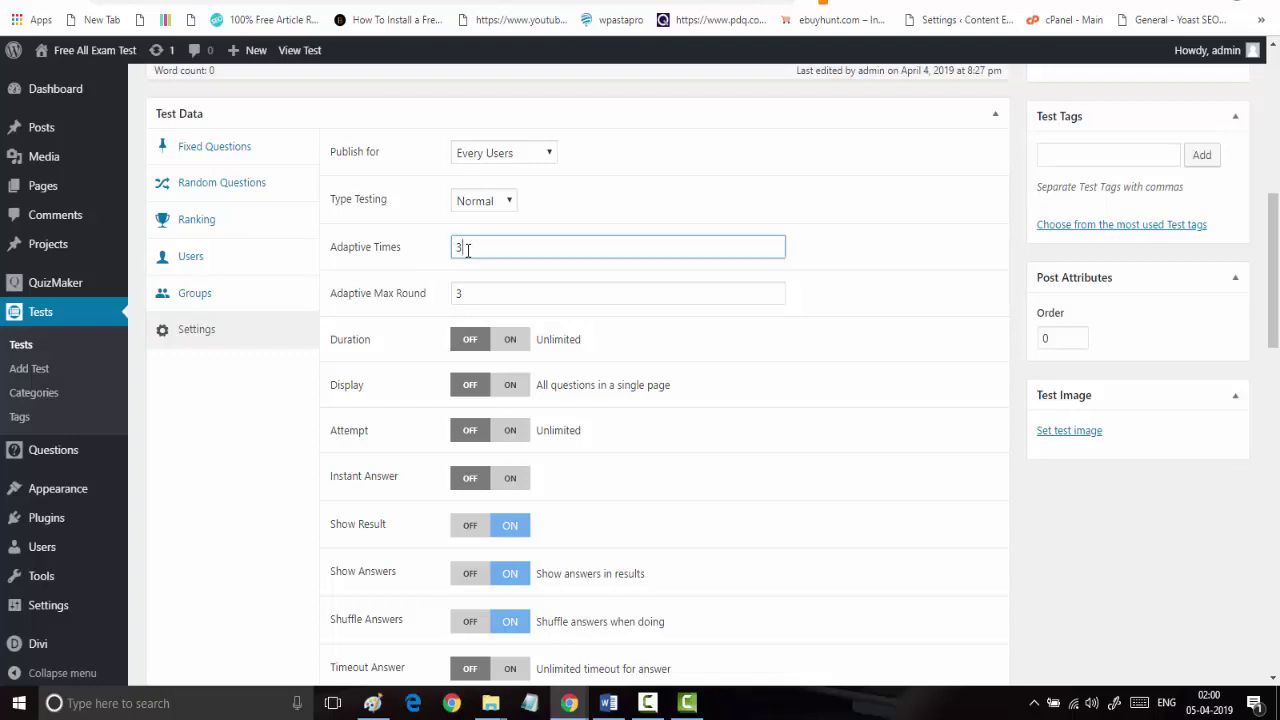
left_click_drag(470, 250, 456, 250)
key("BackSpace")
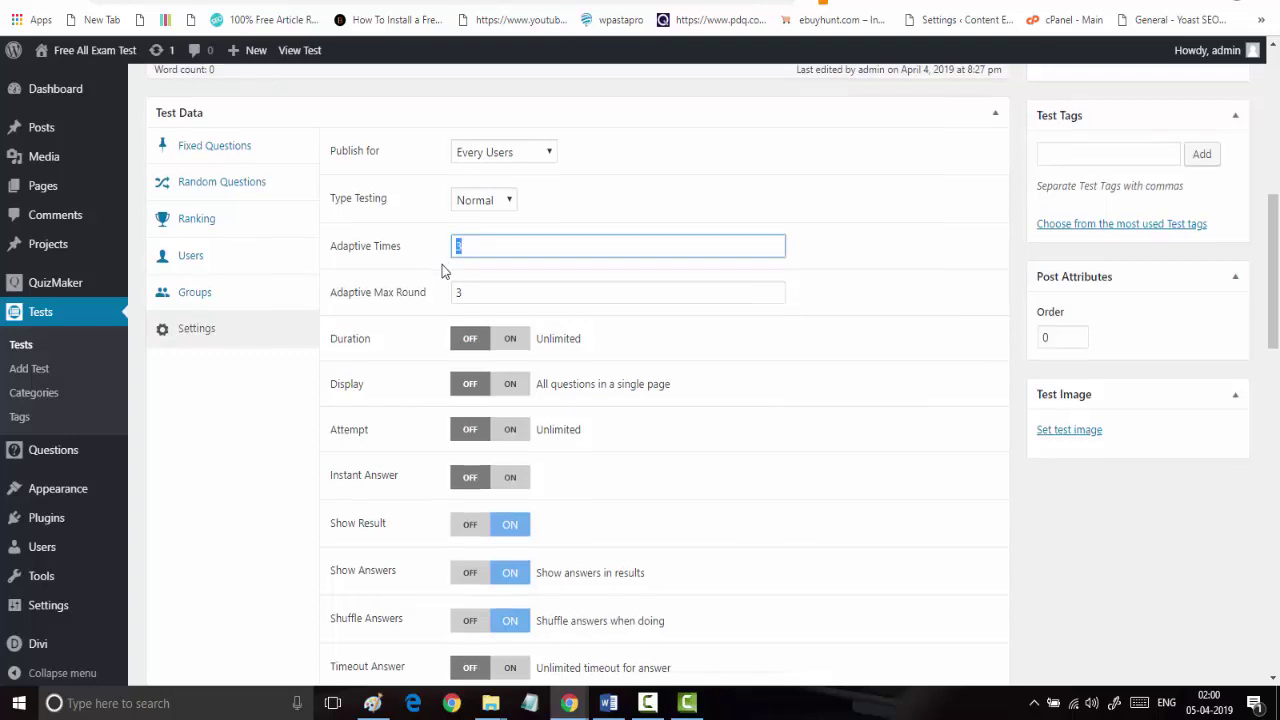
Examine the remaining test settings from Instant Answer to Reset Rating, switching Show Pagination off and back on
scroll(478, 304, "down", 3)
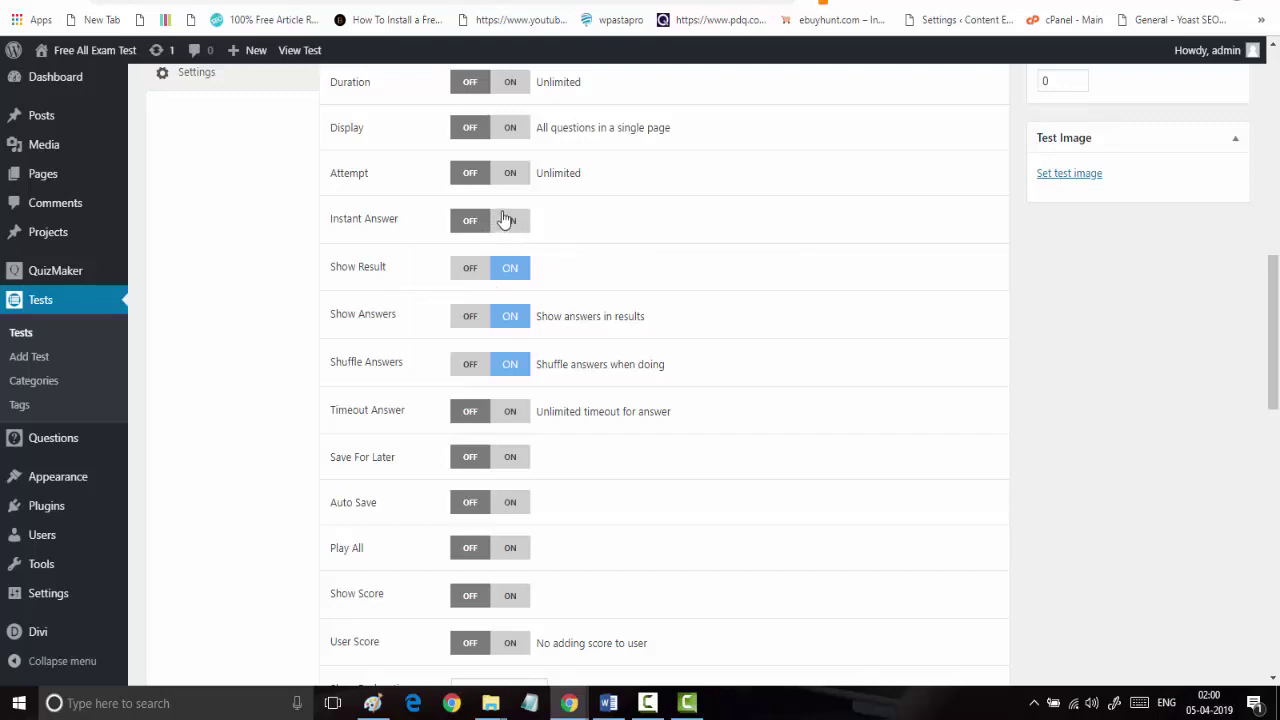
scroll(505, 224, "down", 1)
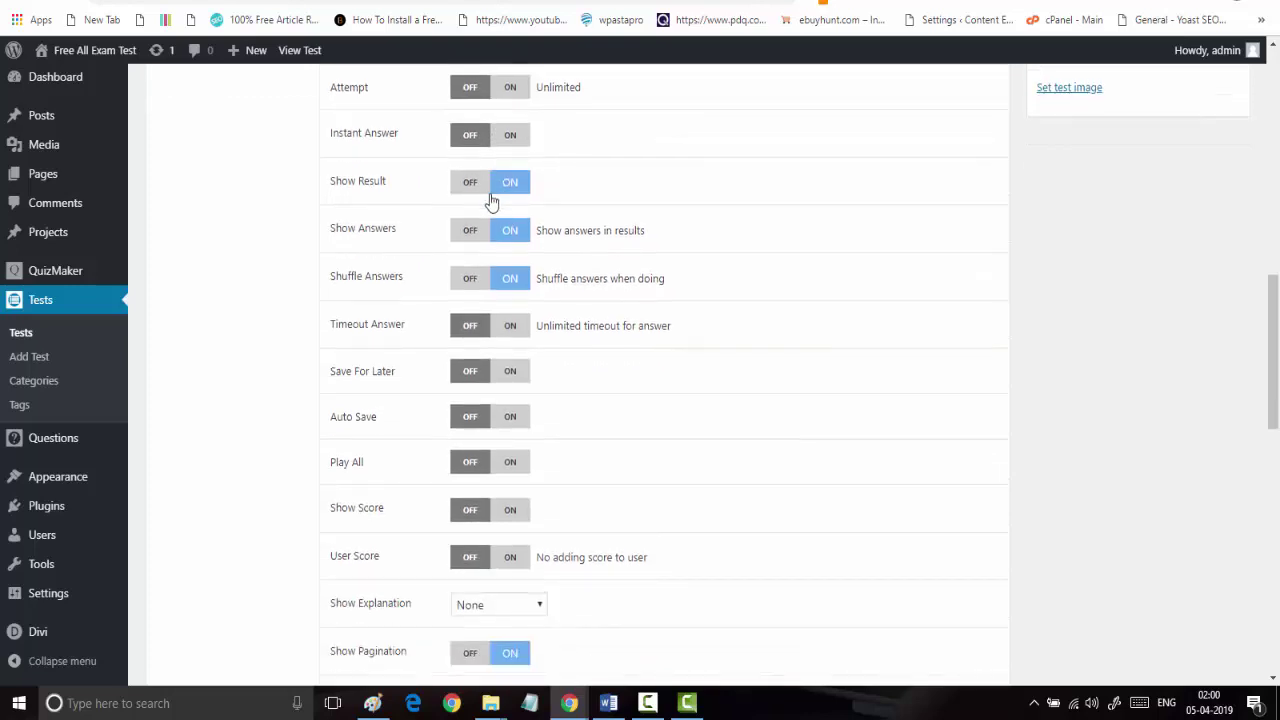
scroll(510, 229, "down", 1)
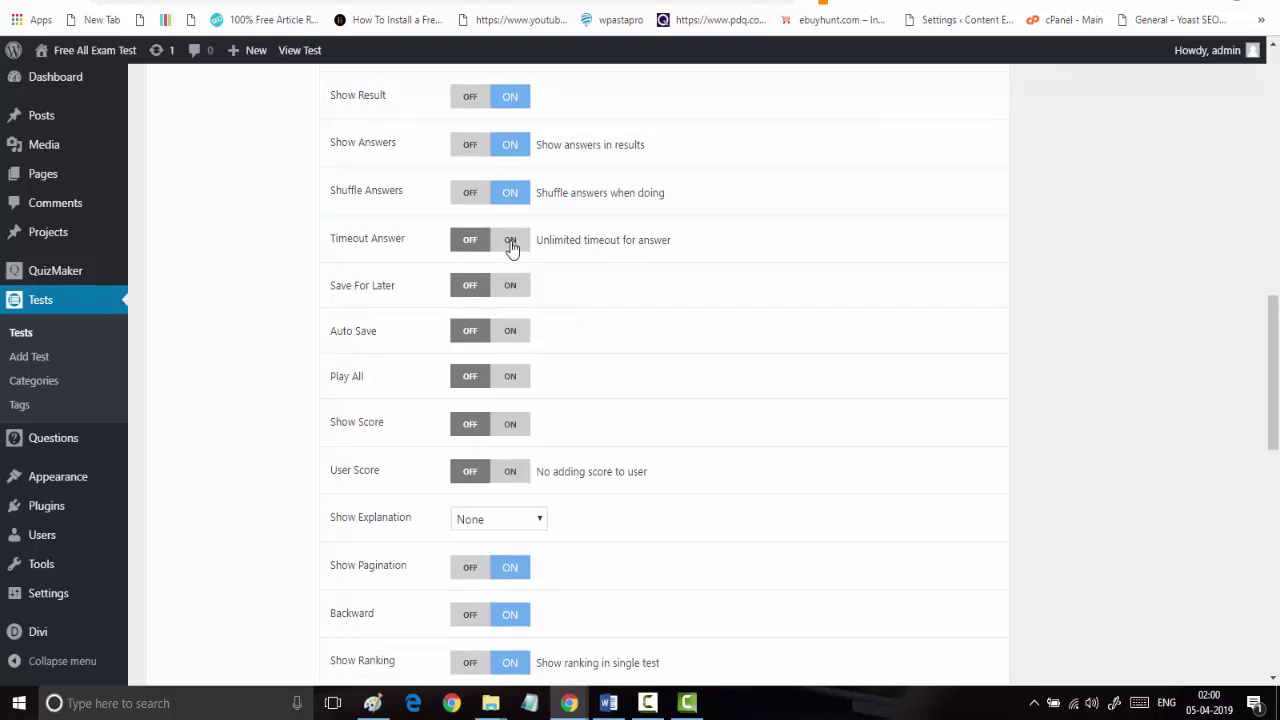
scroll(511, 247, "down", 2)
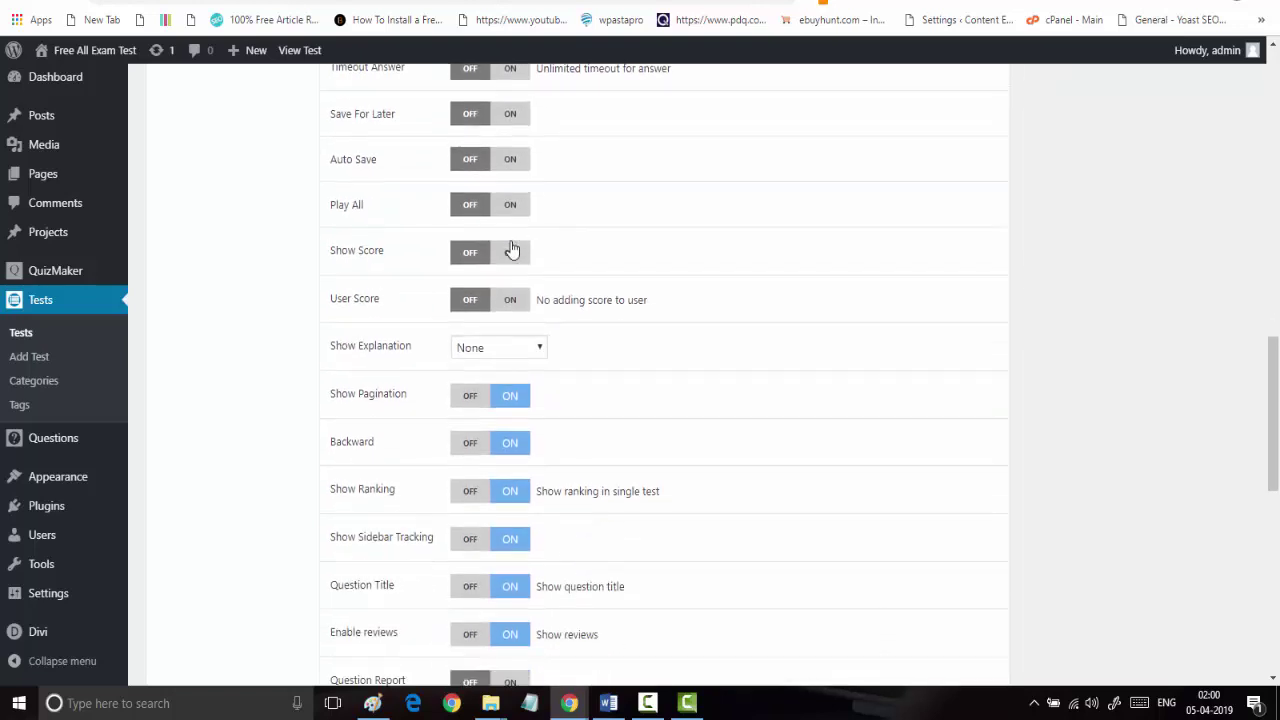
scroll(511, 247, "down", 2)
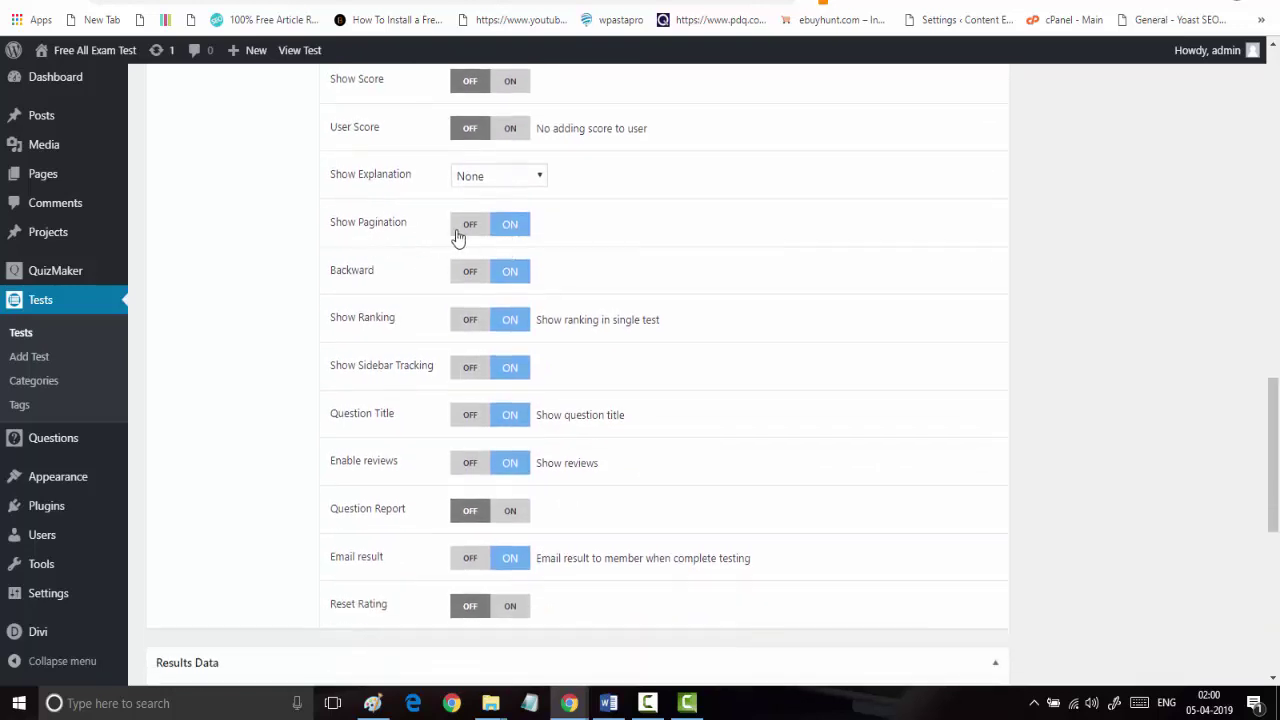
left_click(462, 230)
left_click(505, 226)
scroll(487, 340, "down", 1)
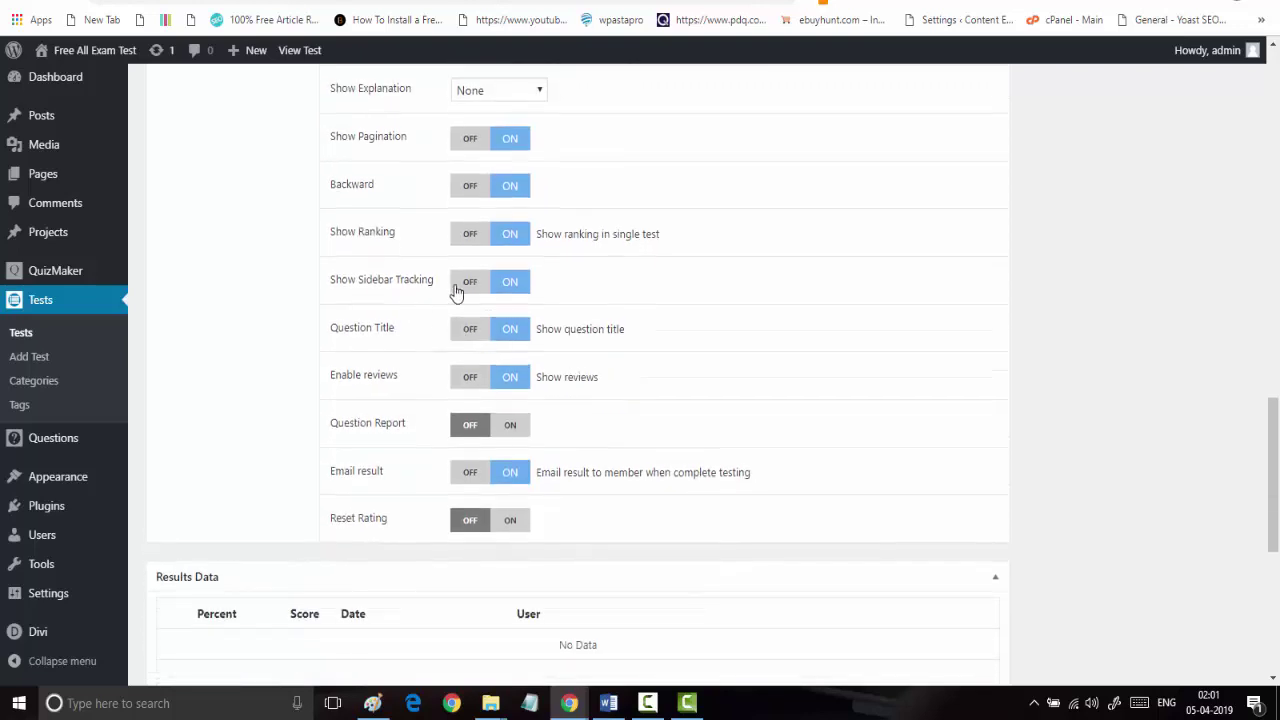
scroll(492, 308, "down", 1)
scroll(492, 318, "down", 1)
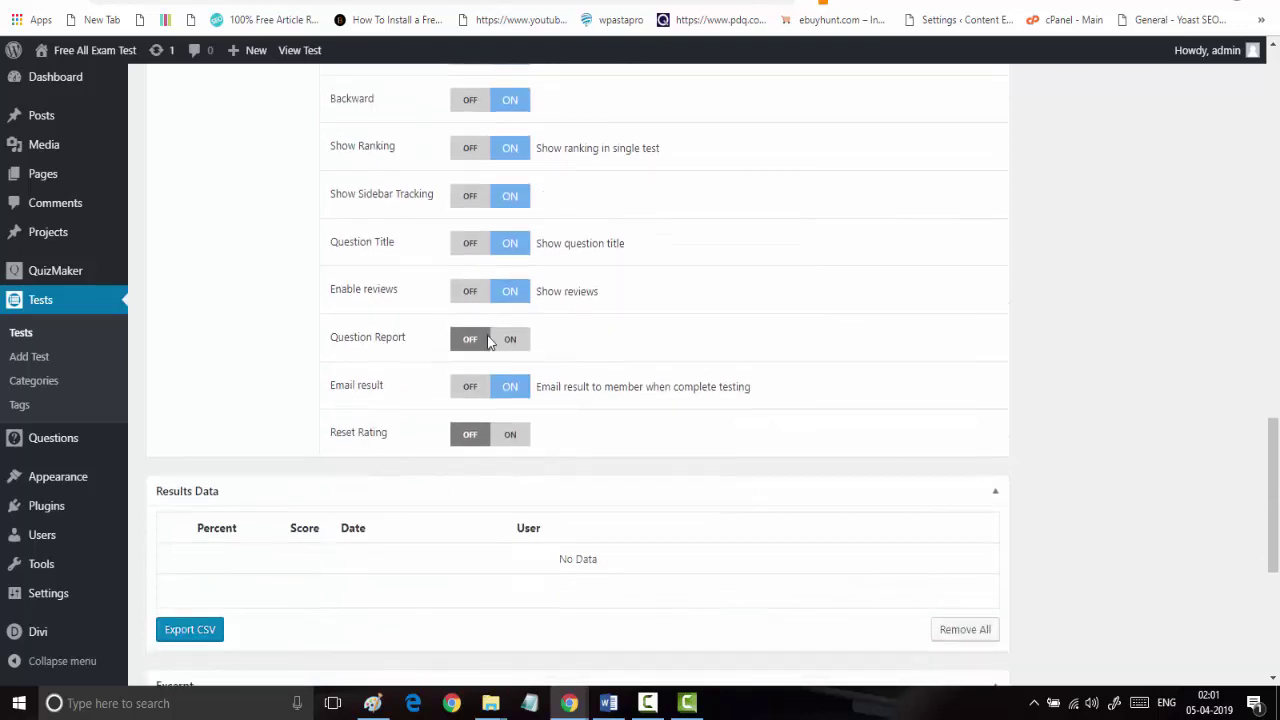
Set Display to 5 questions per page and update the GS TEST Demo test
scroll(495, 320, "up", 12)
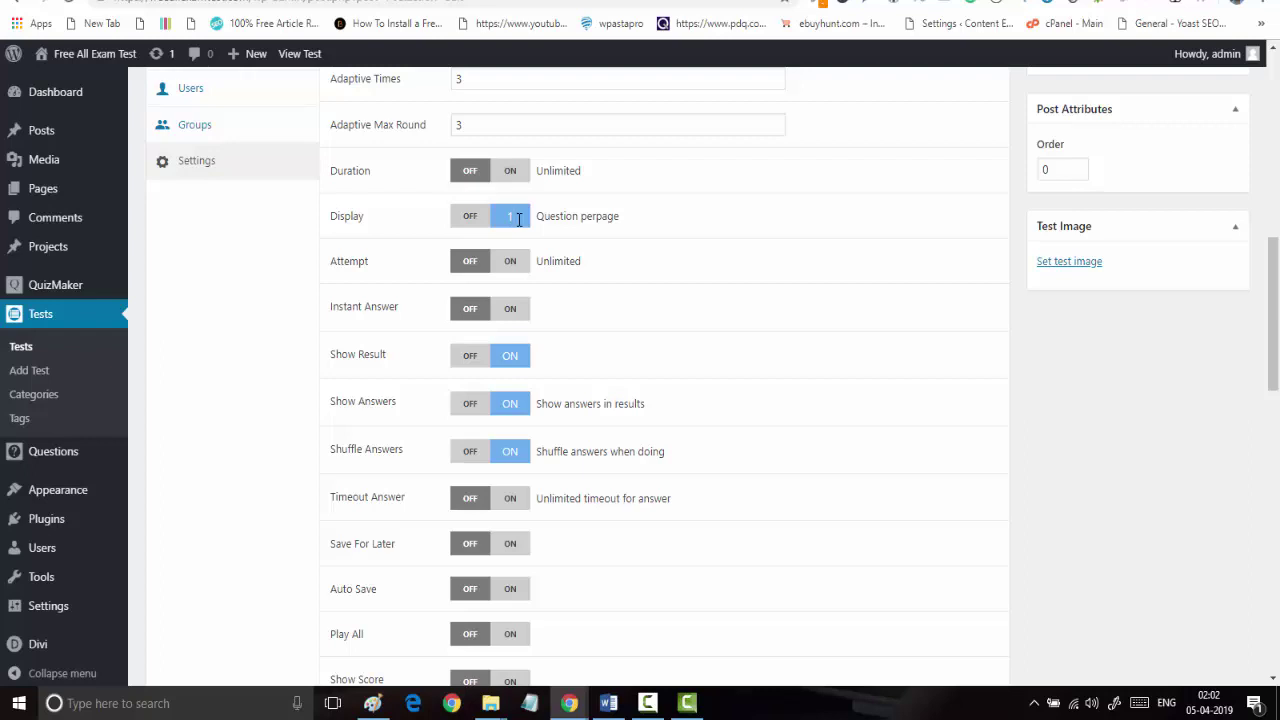
type("5")
scroll(843, 235, "up", 6)
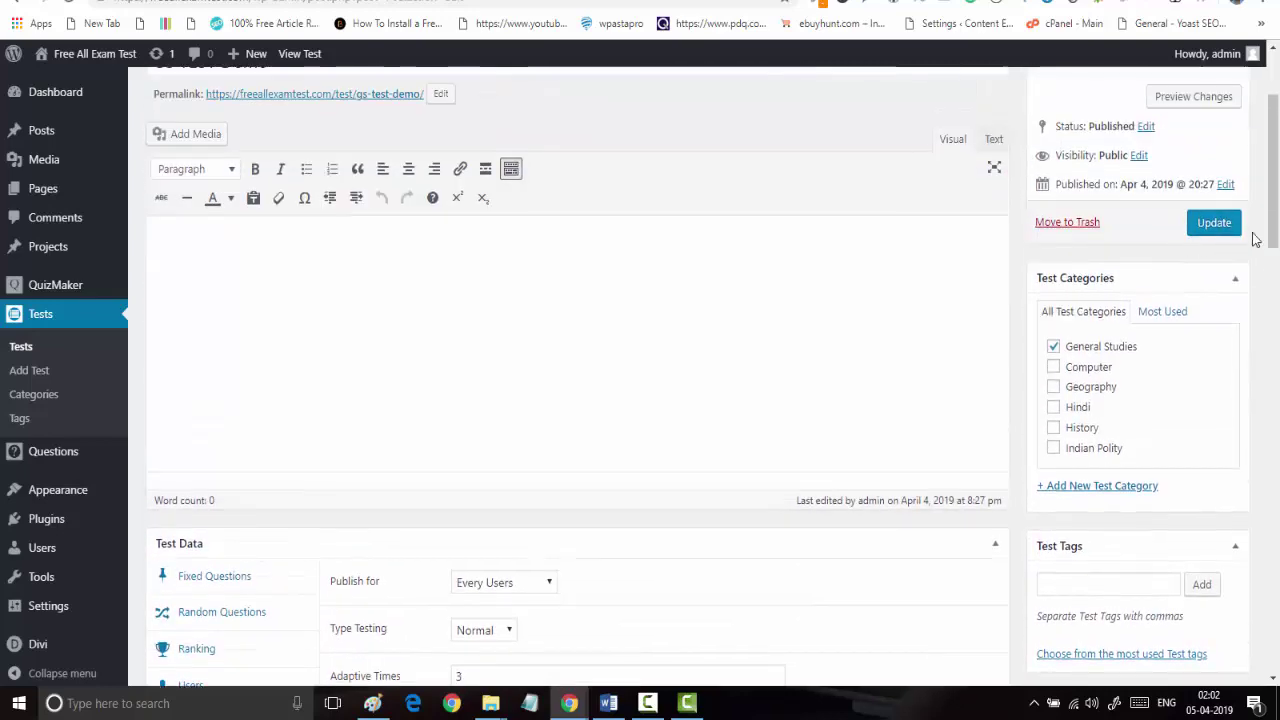
left_click(1238, 228)
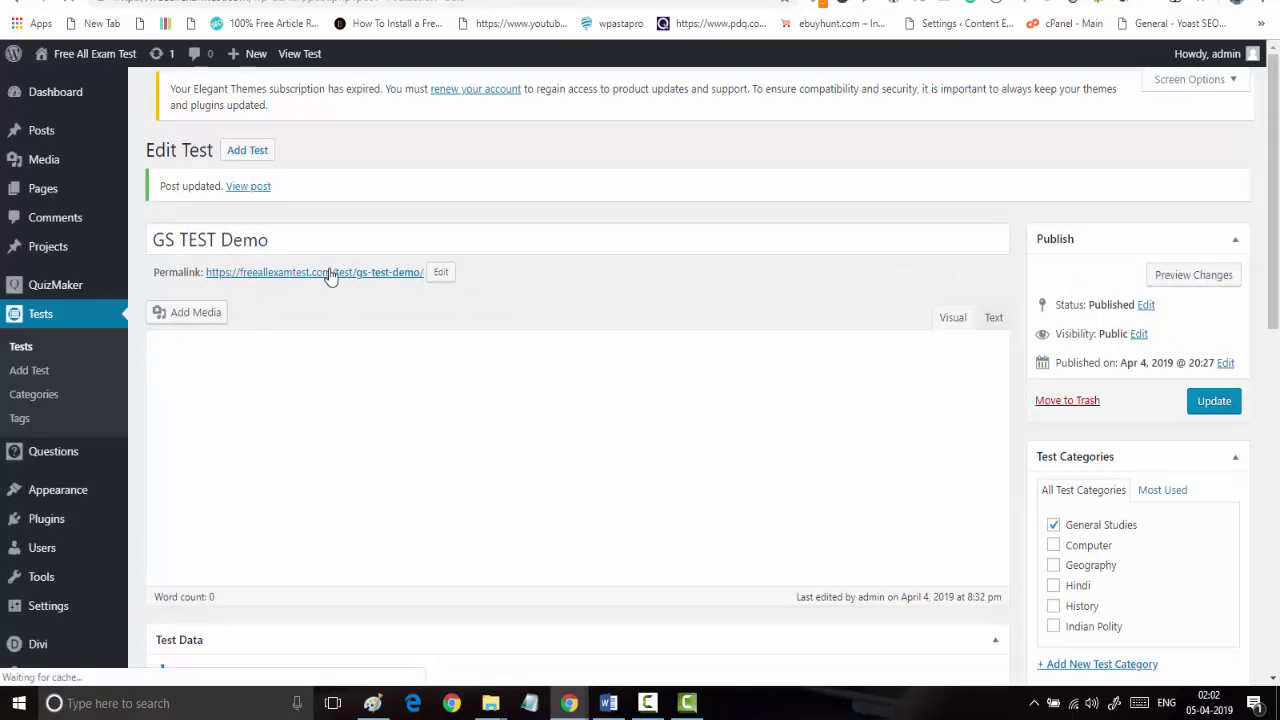
Open the published GS TEST Demo page from its permalink and review the test details and ranking table
right_click(329, 277)
left_click(394, 280)
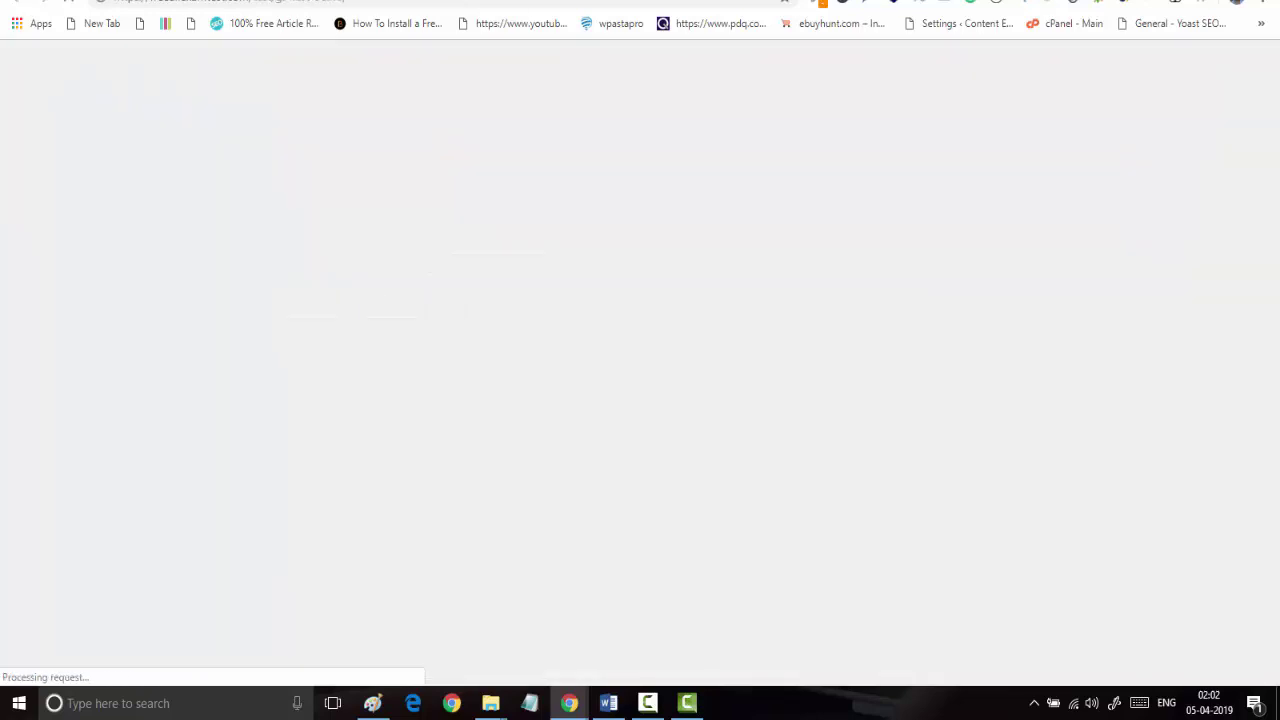
scroll(506, 360, "down", 2)
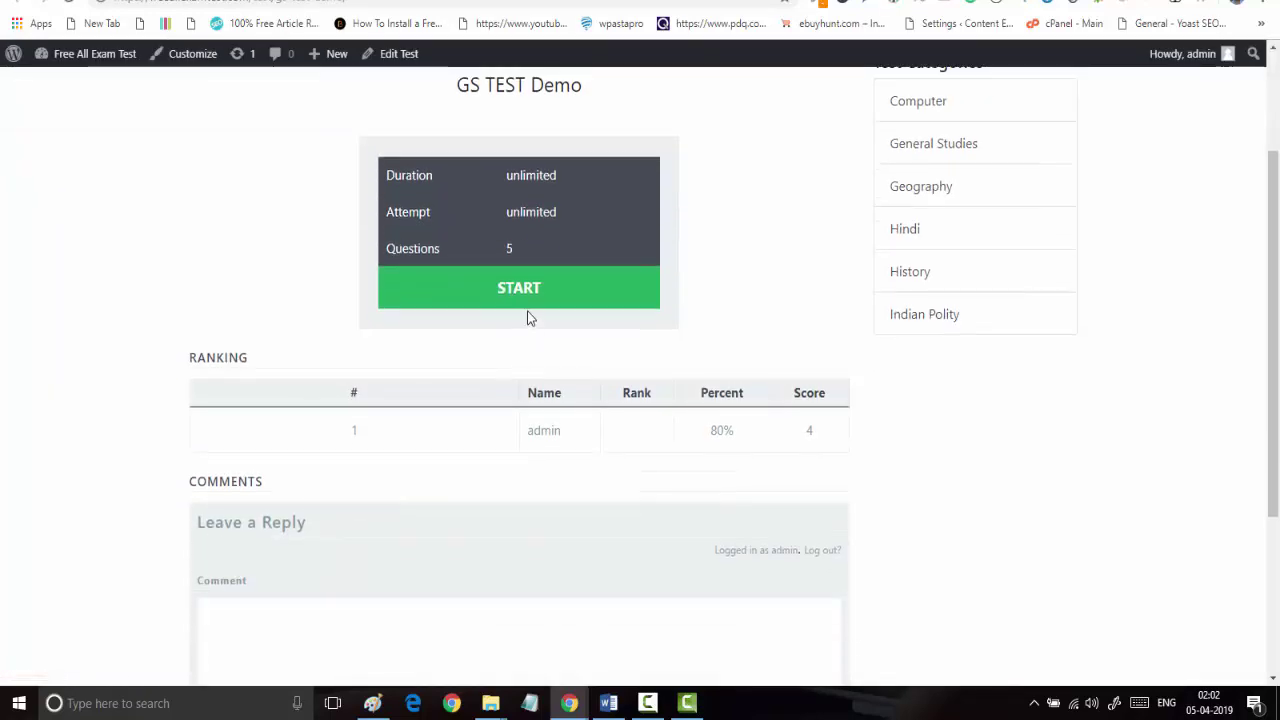
scroll(528, 317, "down", 2)
scroll(378, 313, "up", 1)
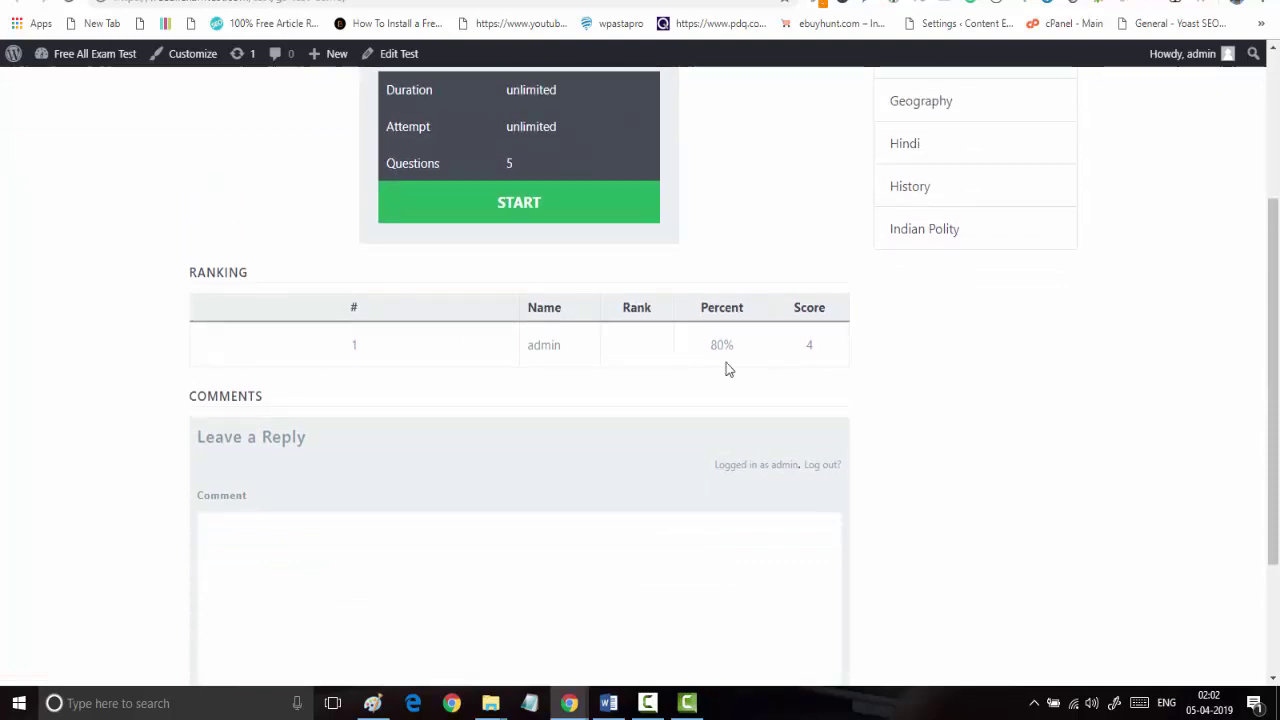
scroll(603, 401, "up", 2)
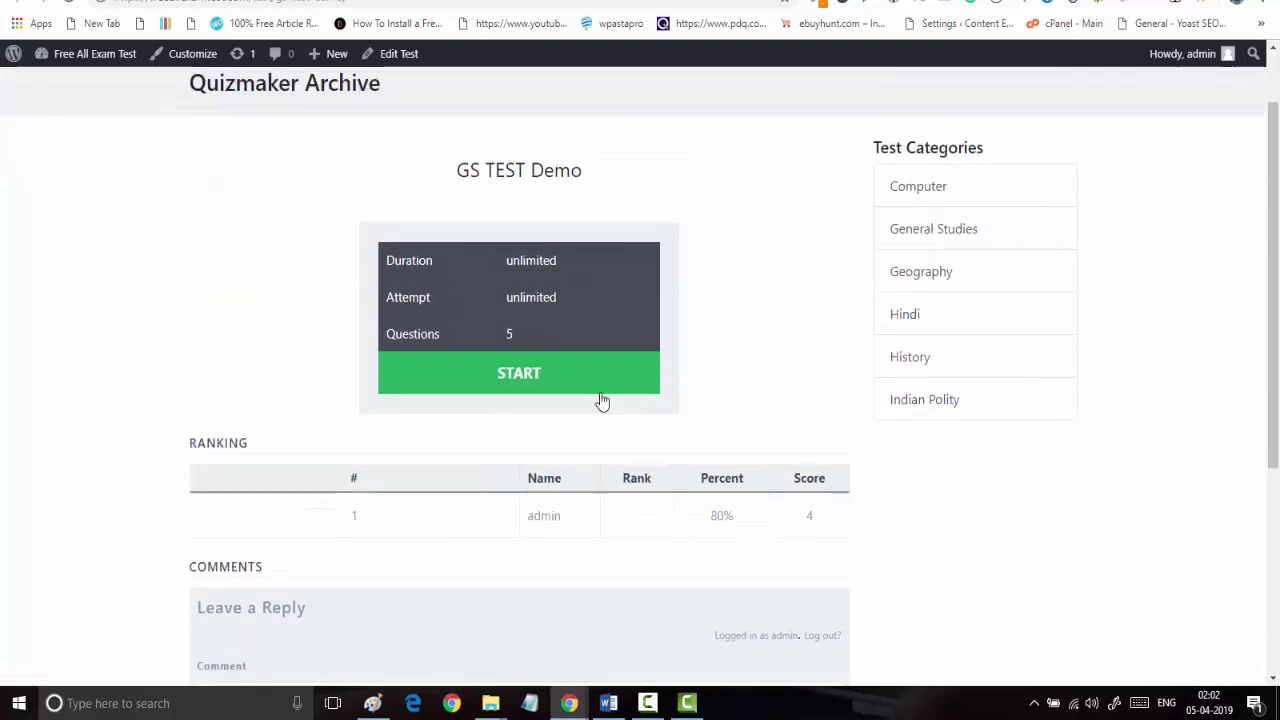
Start the GS TEST Demo test and check how its five questions are laid out on a single page
left_click(543, 381)
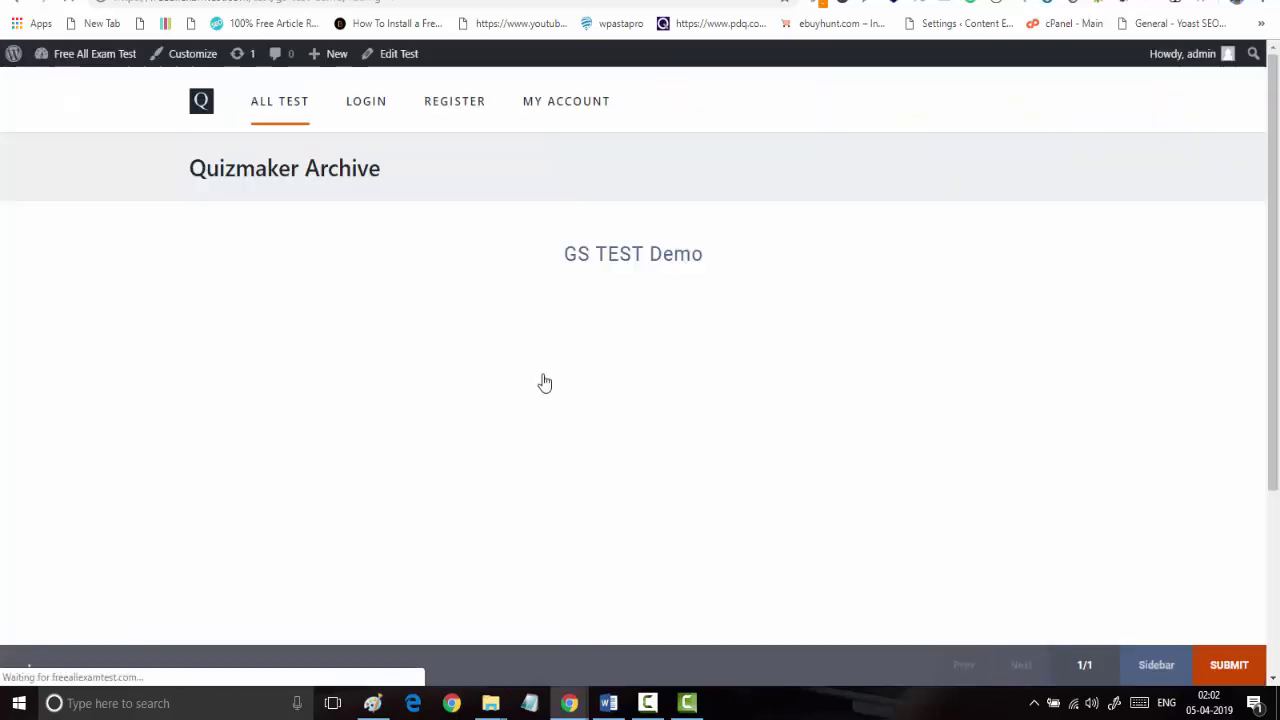
scroll(575, 274, "down", 5)
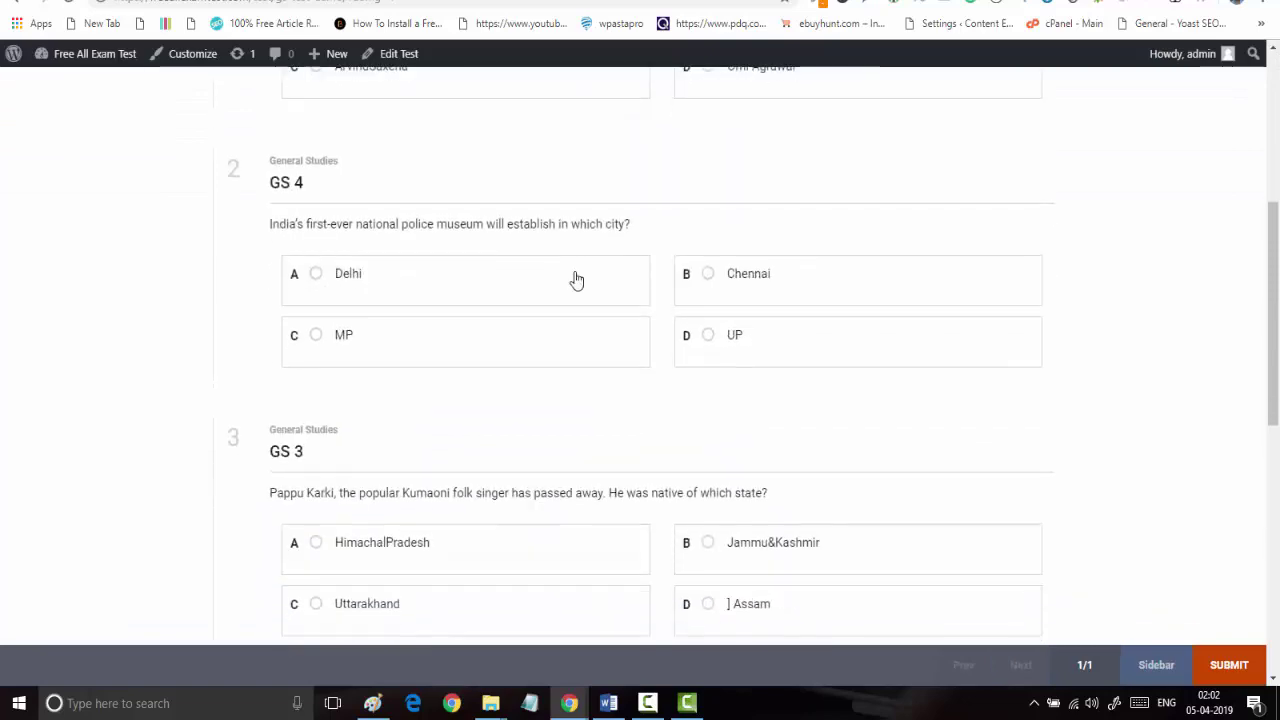
scroll(575, 274, "up", 3)
scroll(576, 280, "up", 1)
scroll(576, 280, "down", 4)
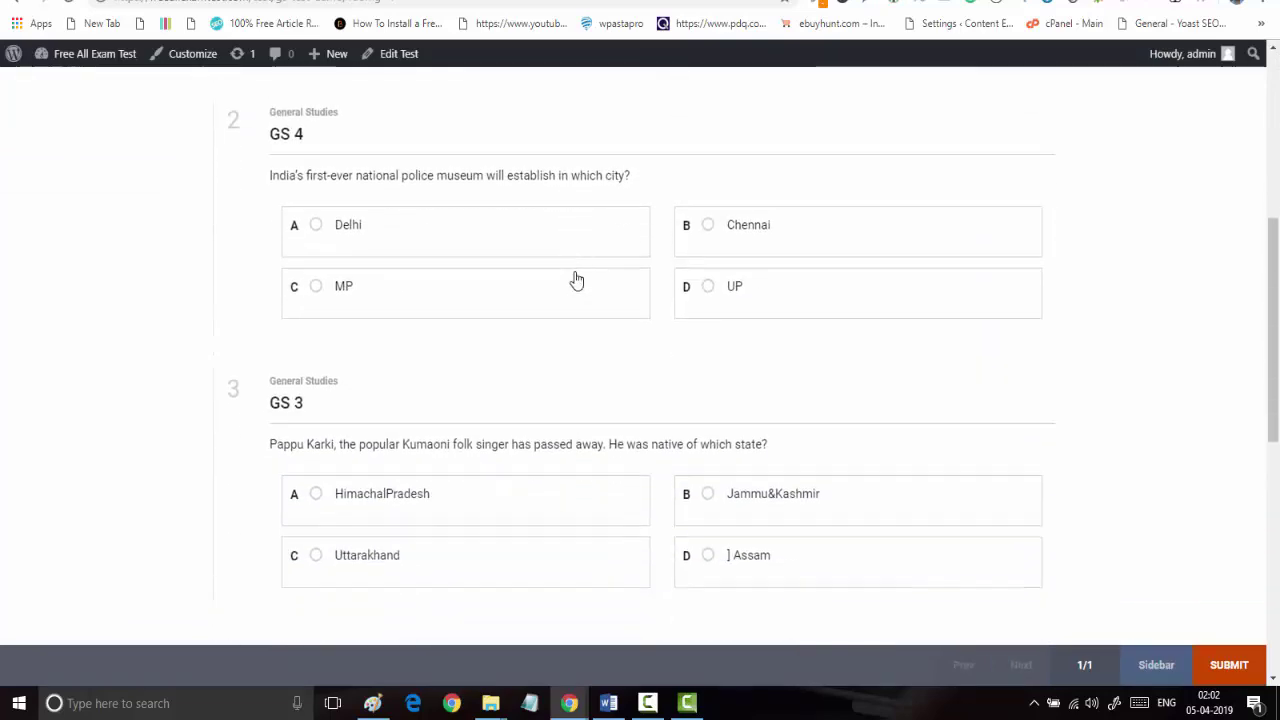
scroll(576, 280, "down", 5)
scroll(576, 280, "up", 4)
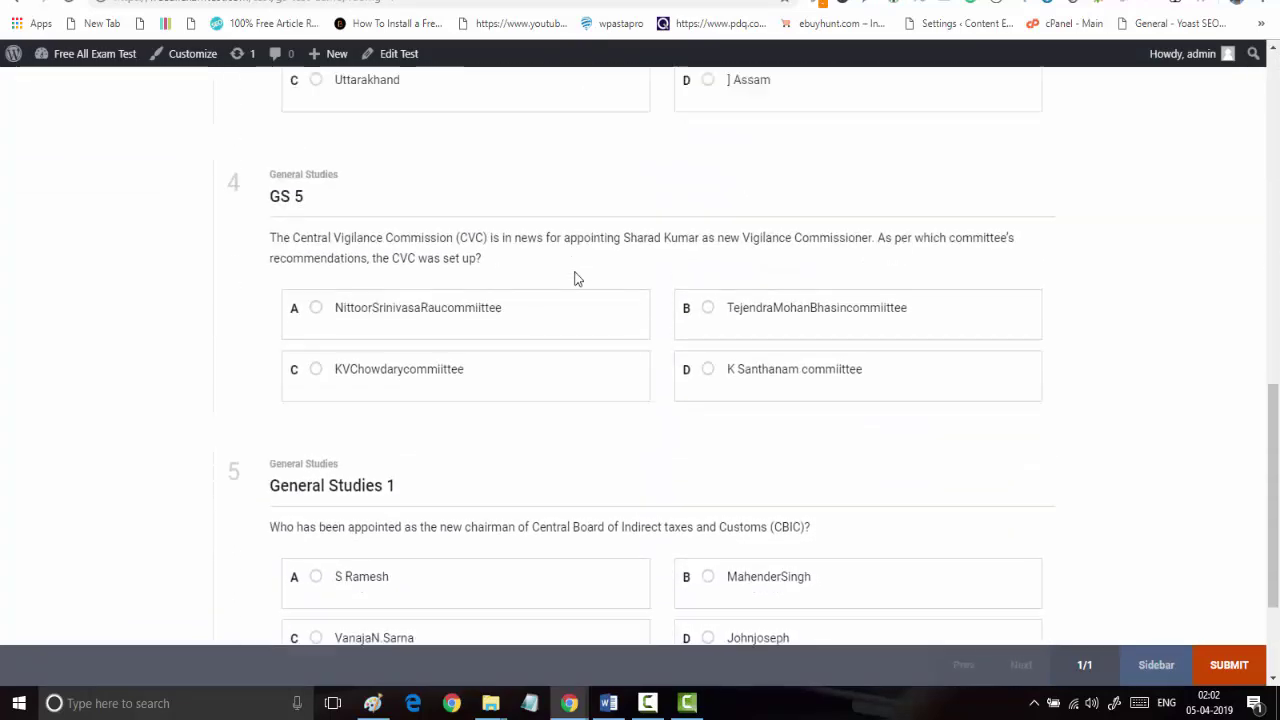
scroll(575, 278, "up", 7)
scroll(575, 278, "down", 8)
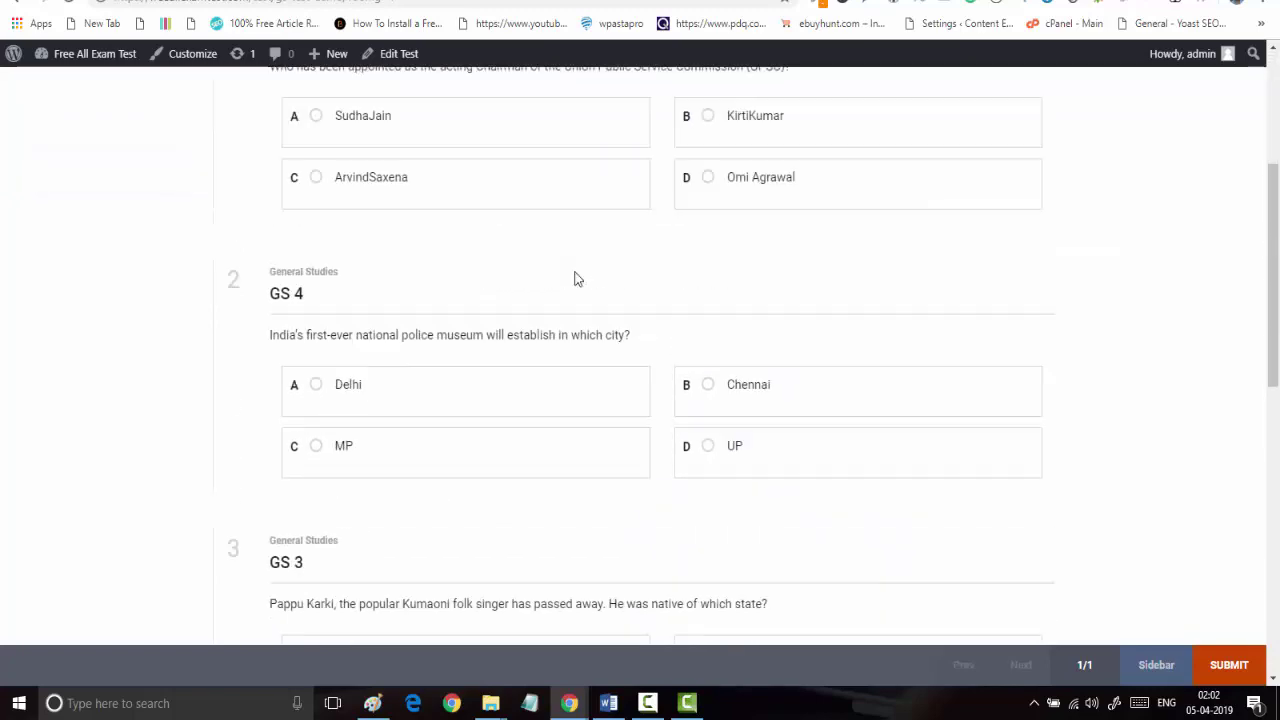
scroll(576, 280, "down", 3)
scroll(576, 280, "up", 5)
scroll(576, 280, "down", 3)
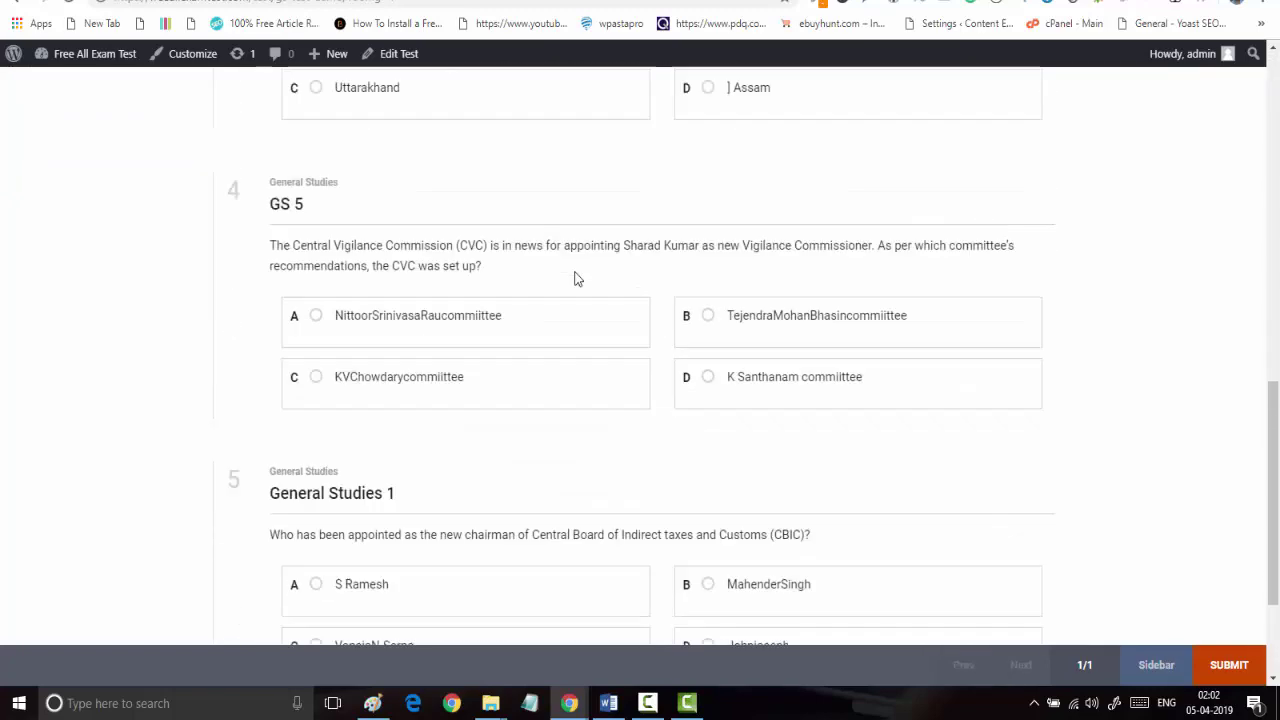
scroll(576, 280, "up", 4)
scroll(576, 280, "up", 5)
scroll(576, 280, "down", 10)
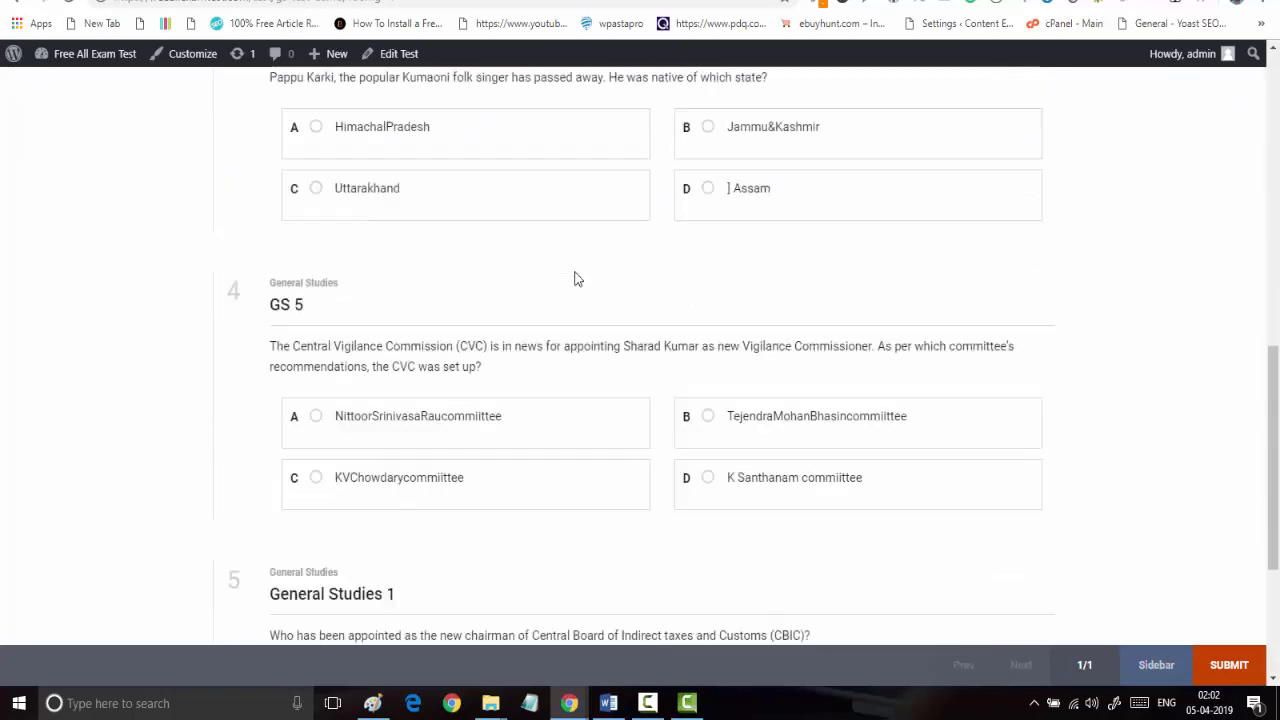
scroll(575, 278, "up", 10)
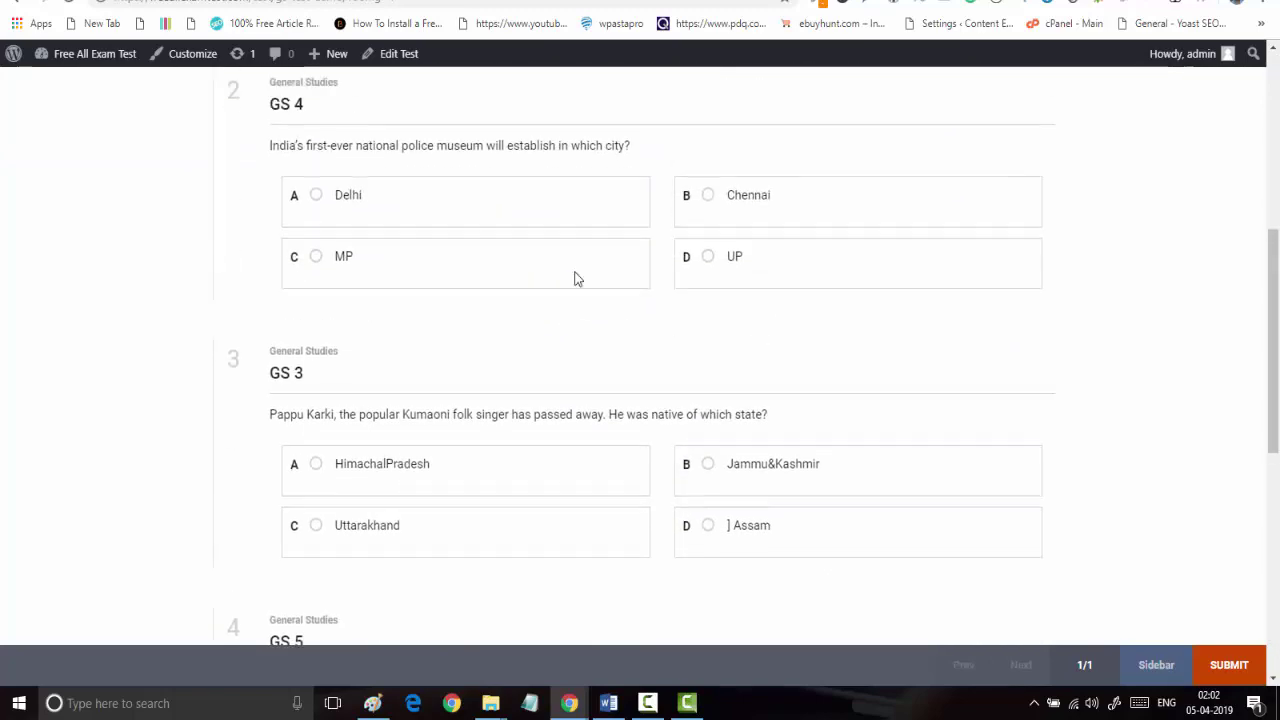
scroll(575, 278, "down", 5)
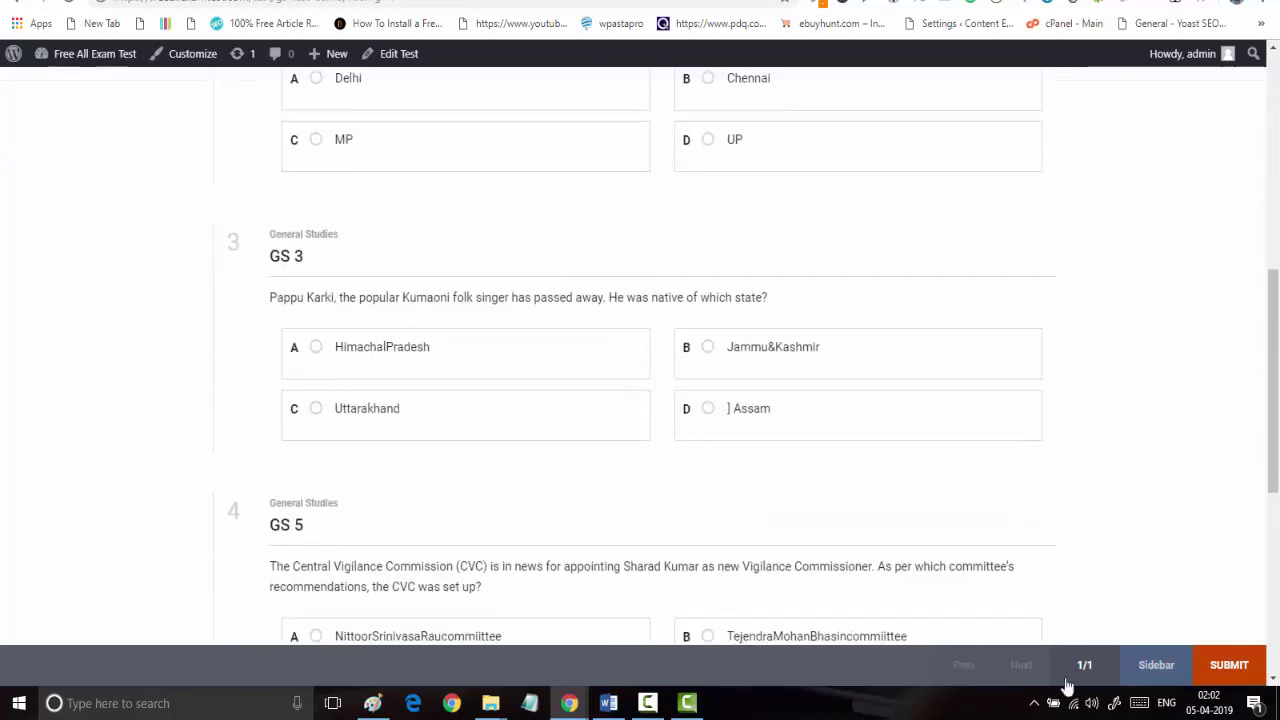
Show the question sidebar and use it to jump to questions 3, 4, 5 and back to 1
left_click(1168, 664)
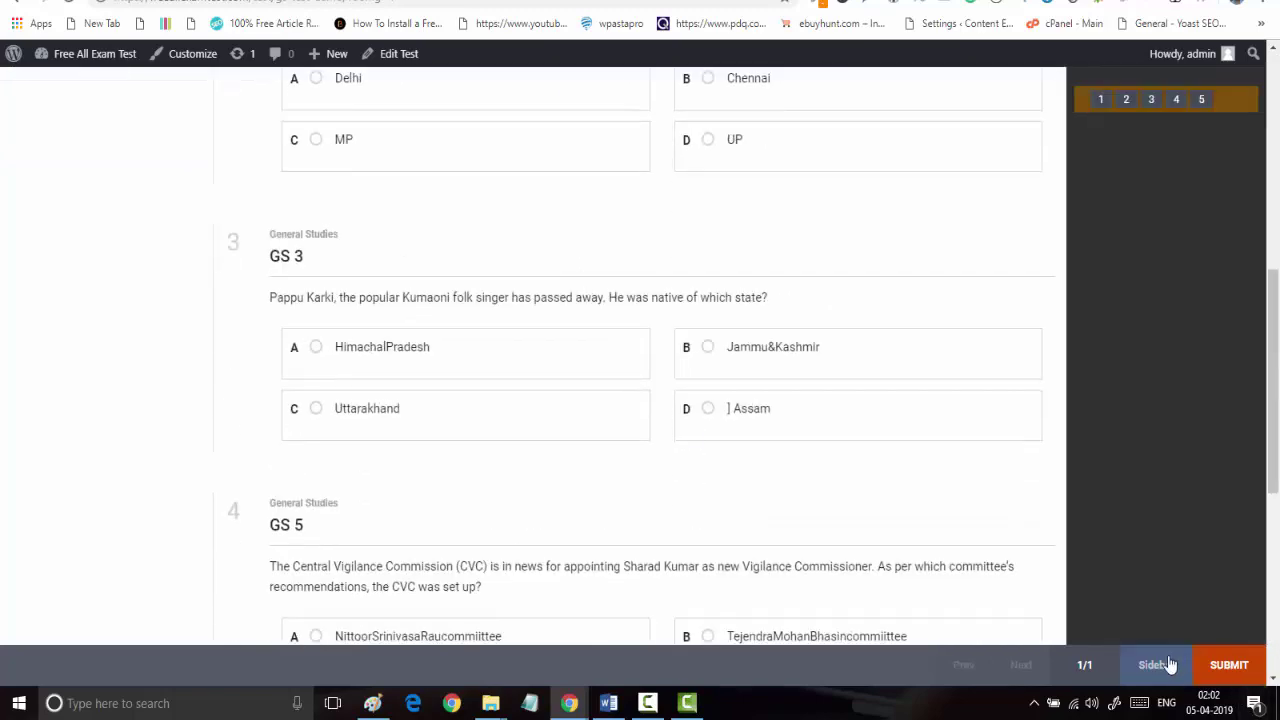
left_click(1142, 104)
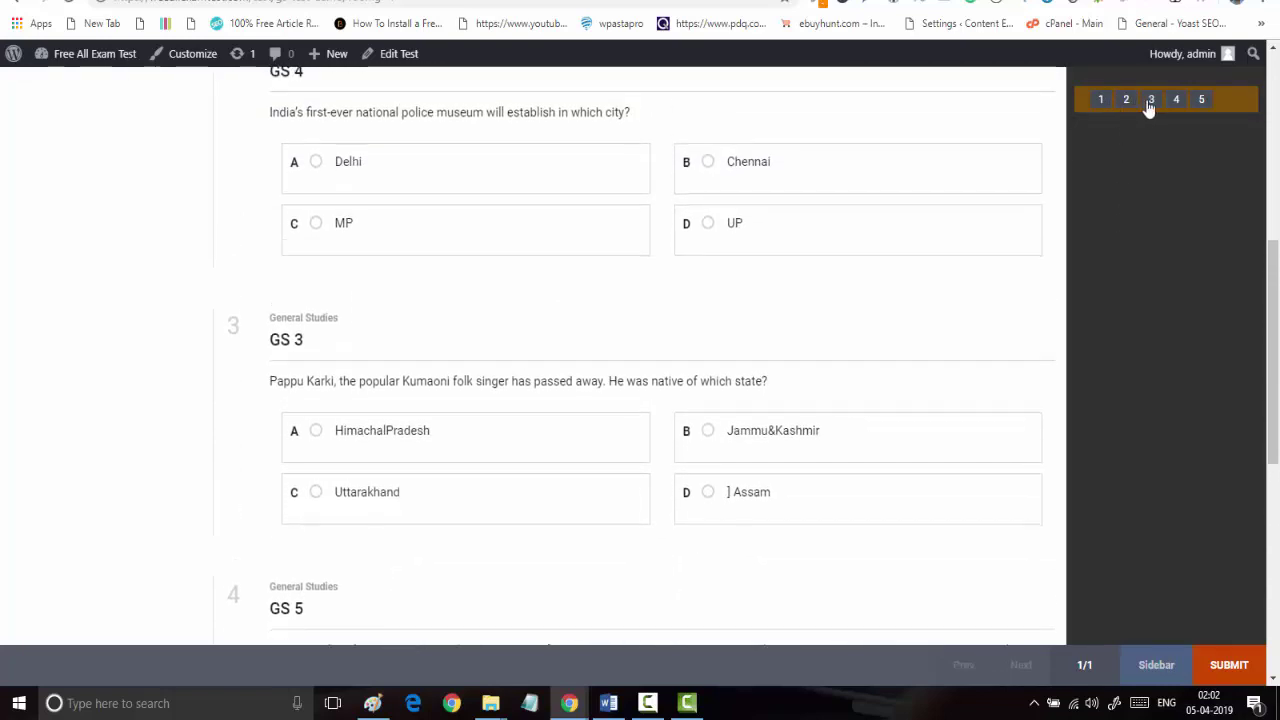
left_click(1174, 105)
left_click(1199, 104)
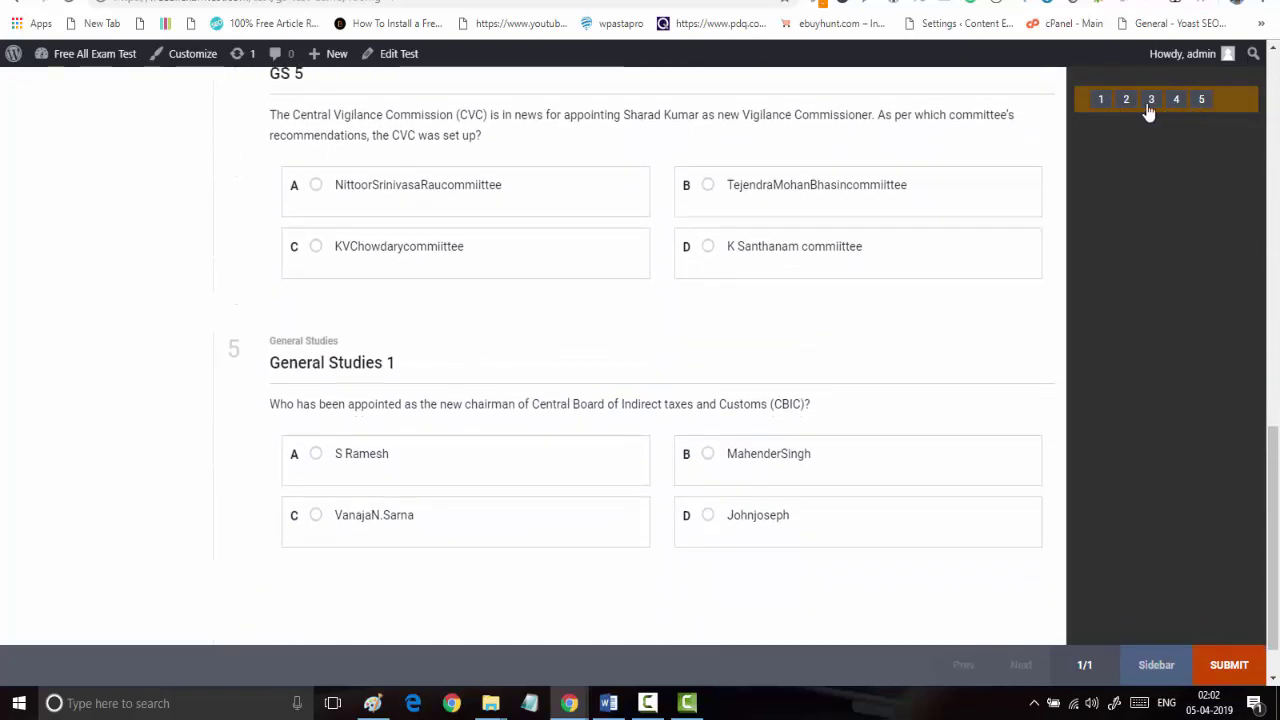
left_click(1099, 102)
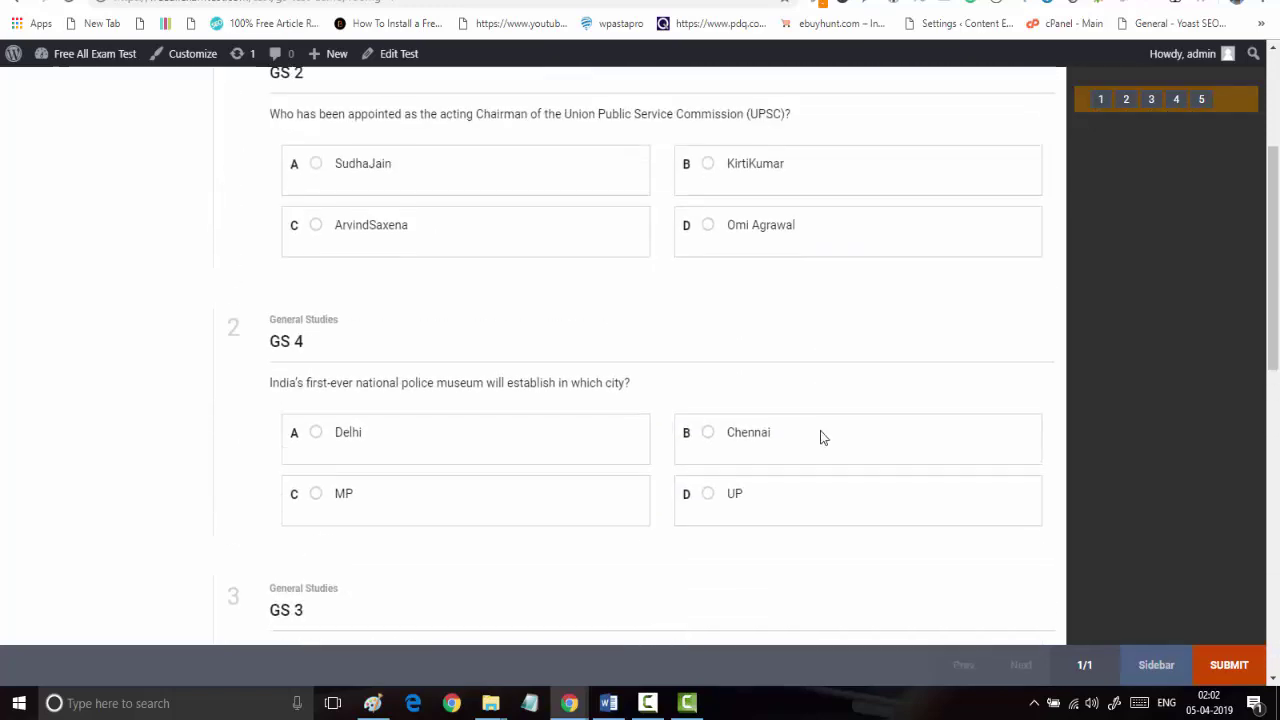